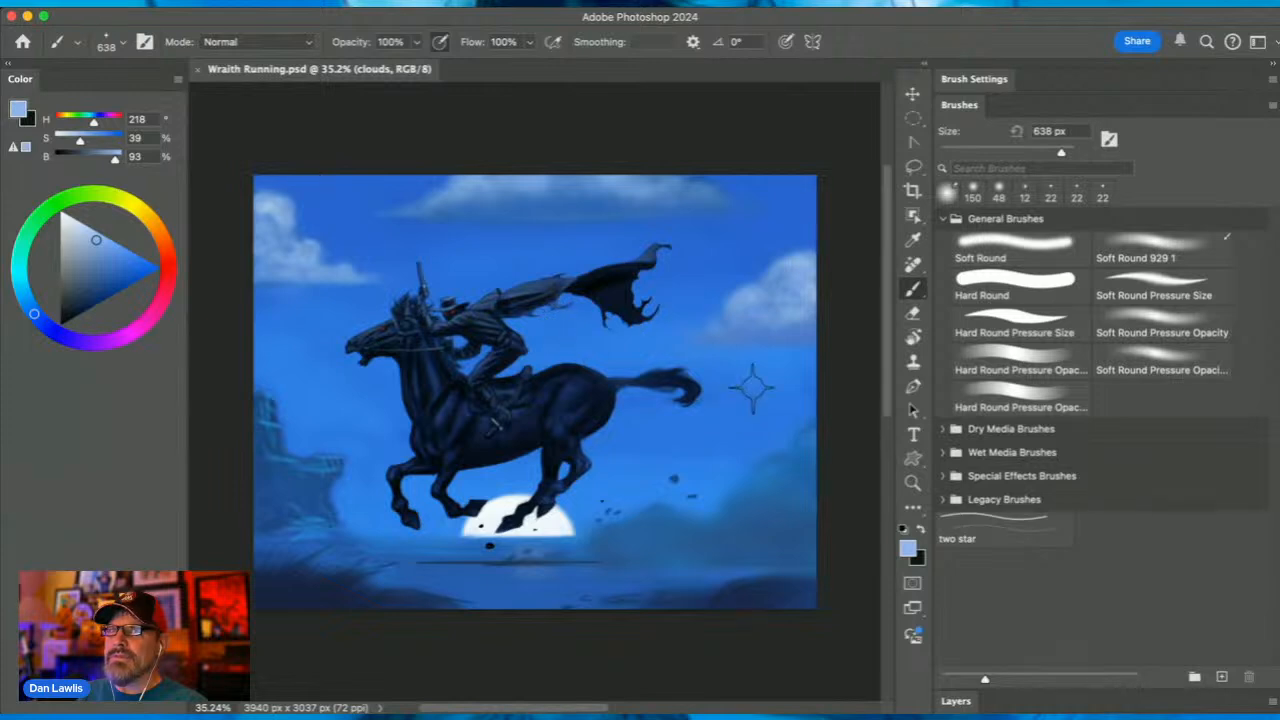
click(954, 701)
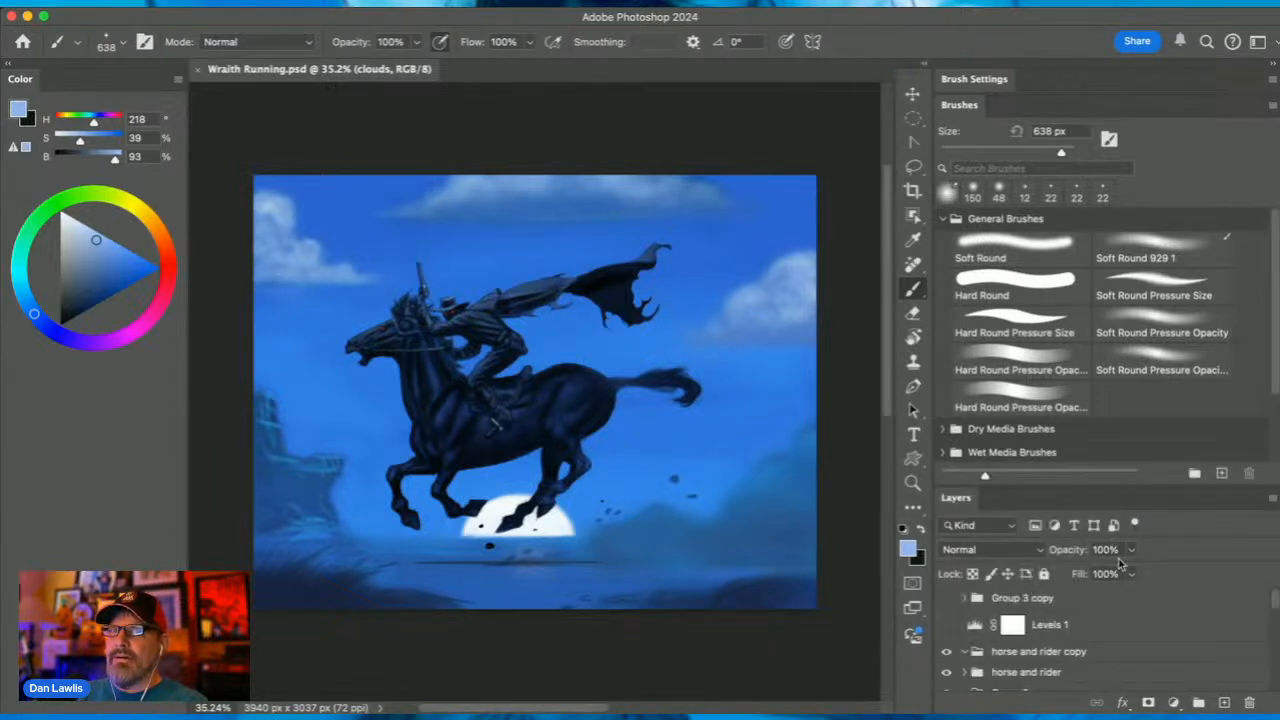
scroll(1157, 598, down, 3)
scroll(1157, 598, up, 3)
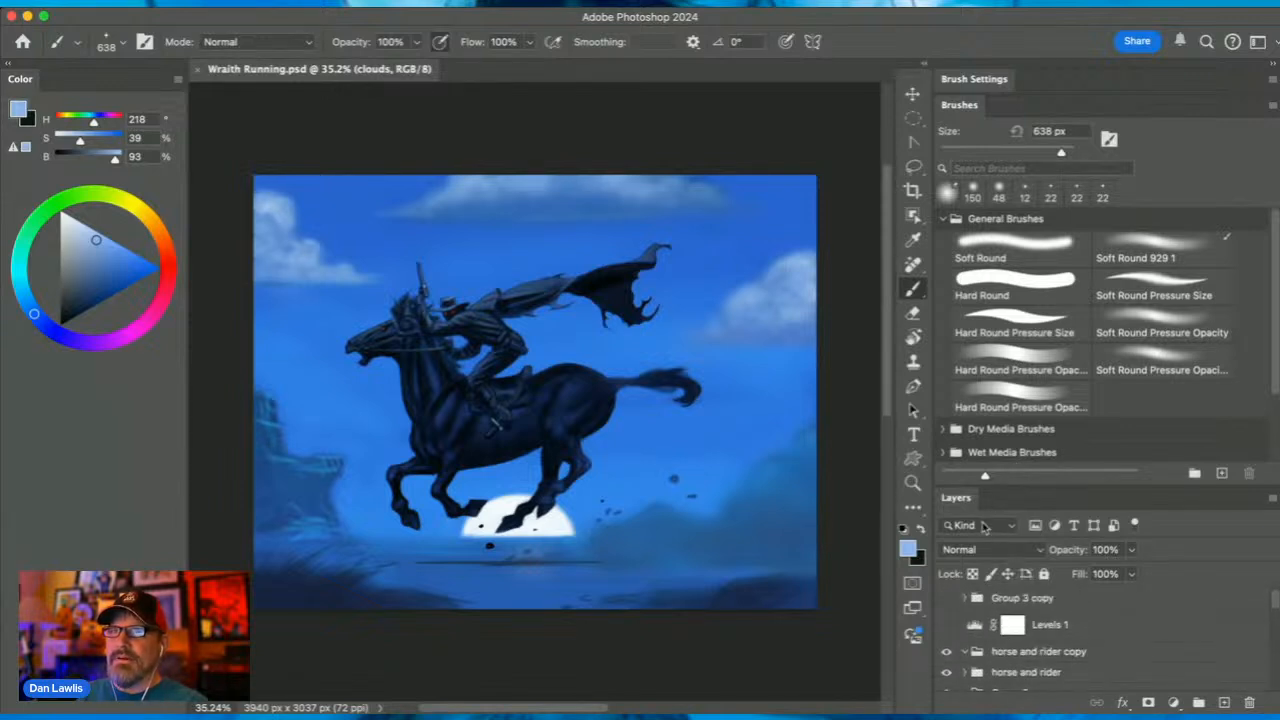
Choose the 5 px hard round brush tip in the brush settings and make the foreground colour black
click(975, 84)
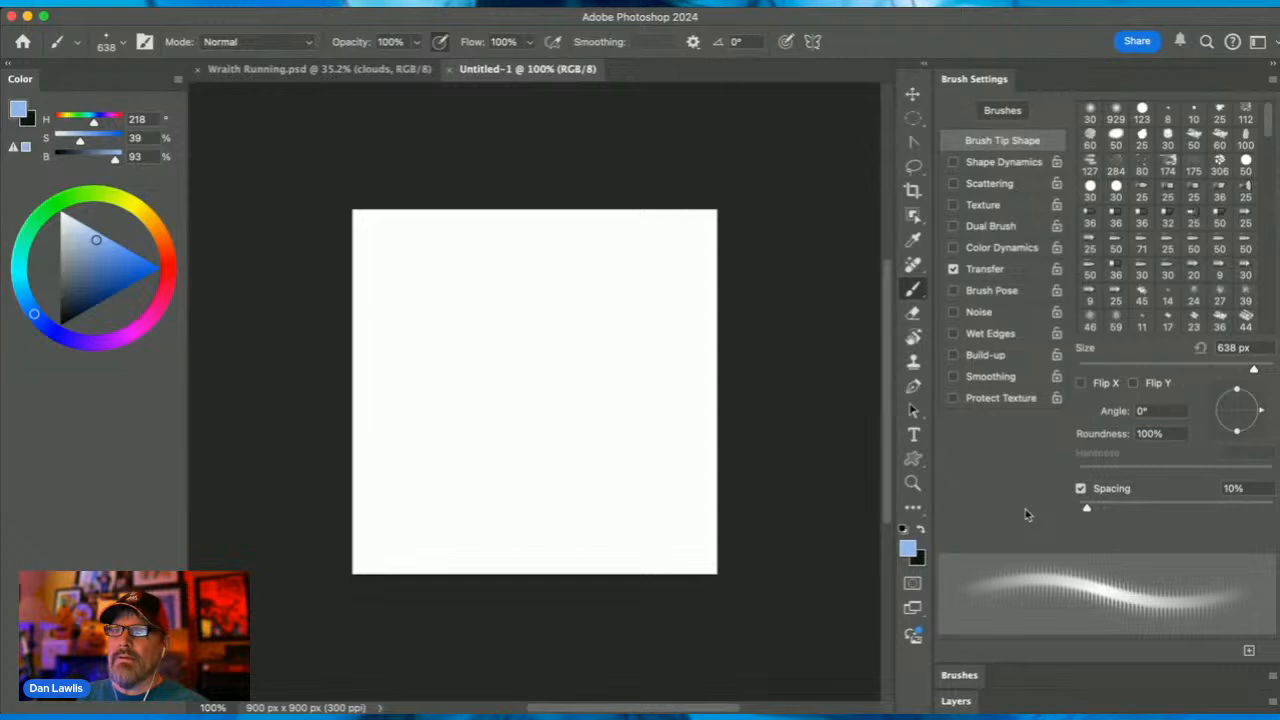
scroll(1025, 509, up, 5)
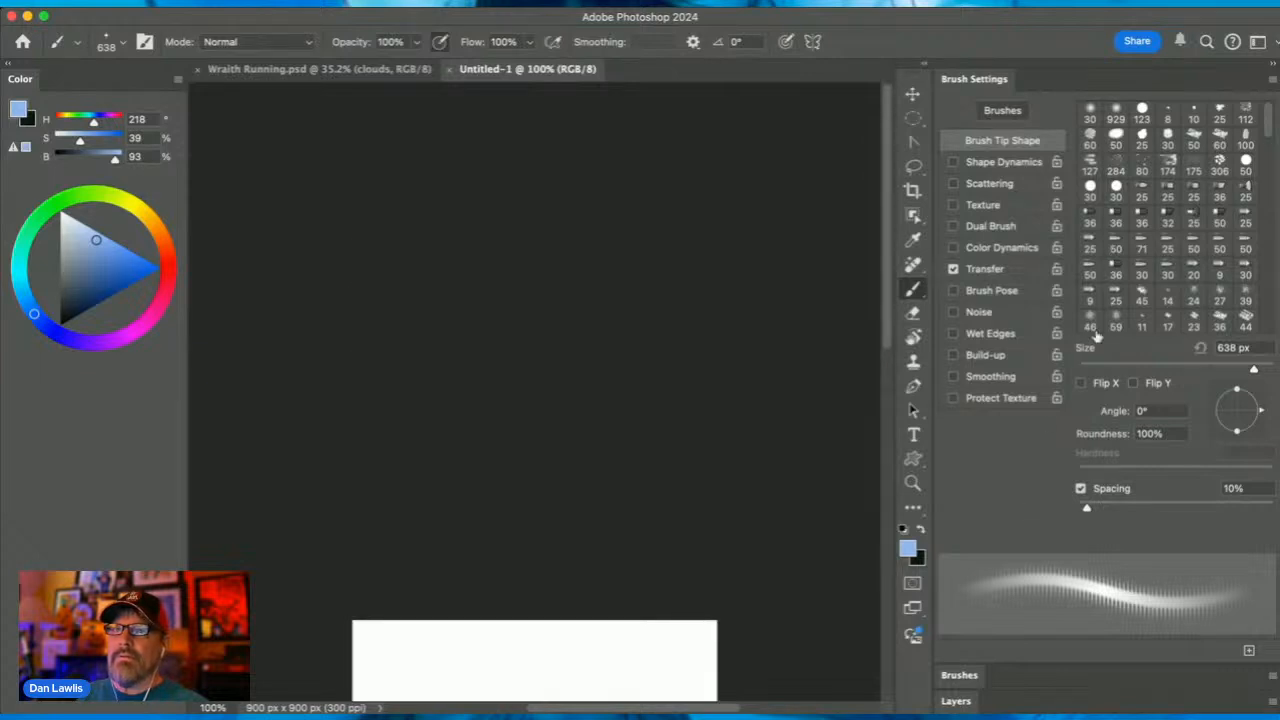
scroll(614, 527, down, 5)
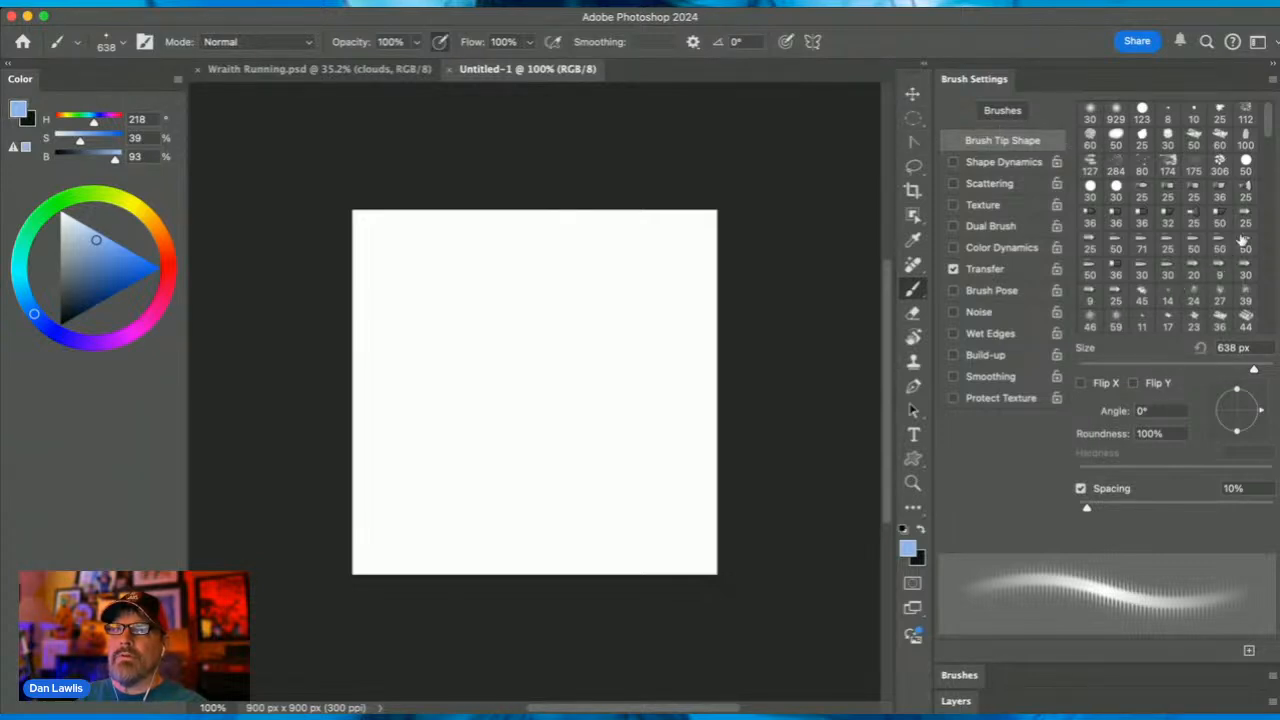
drag(1270, 130, 1267, 189)
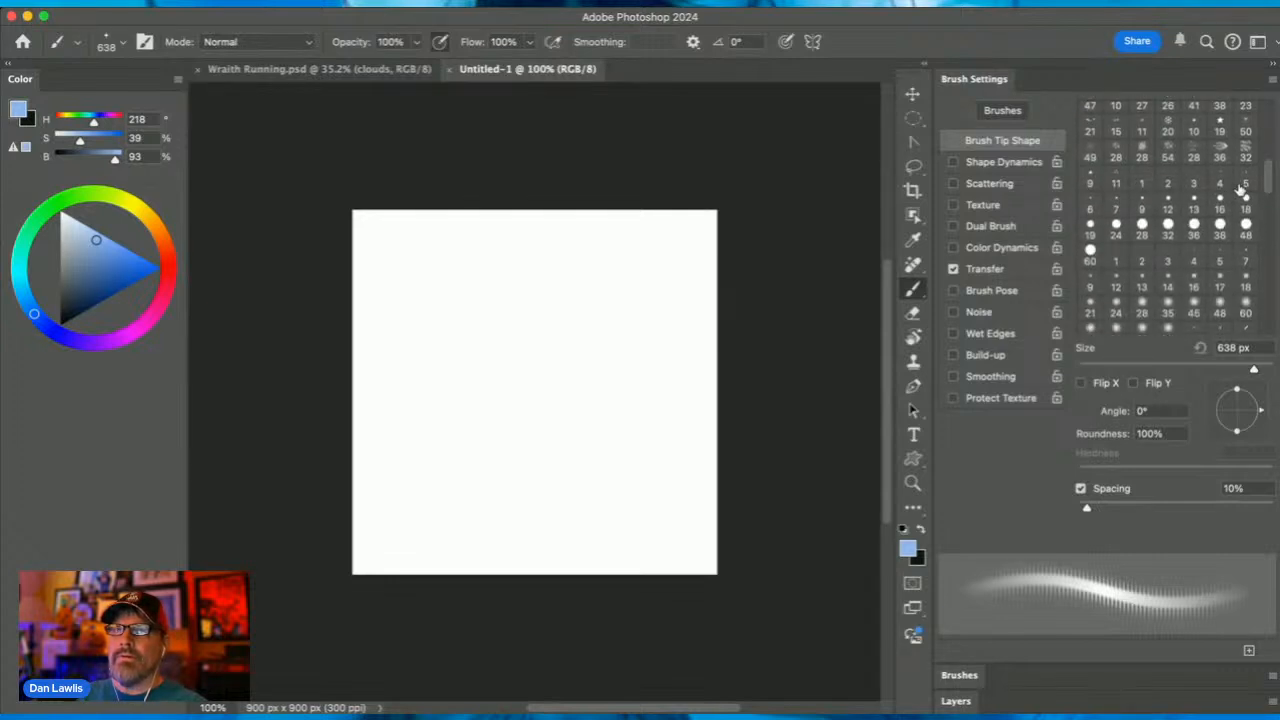
click(1243, 186)
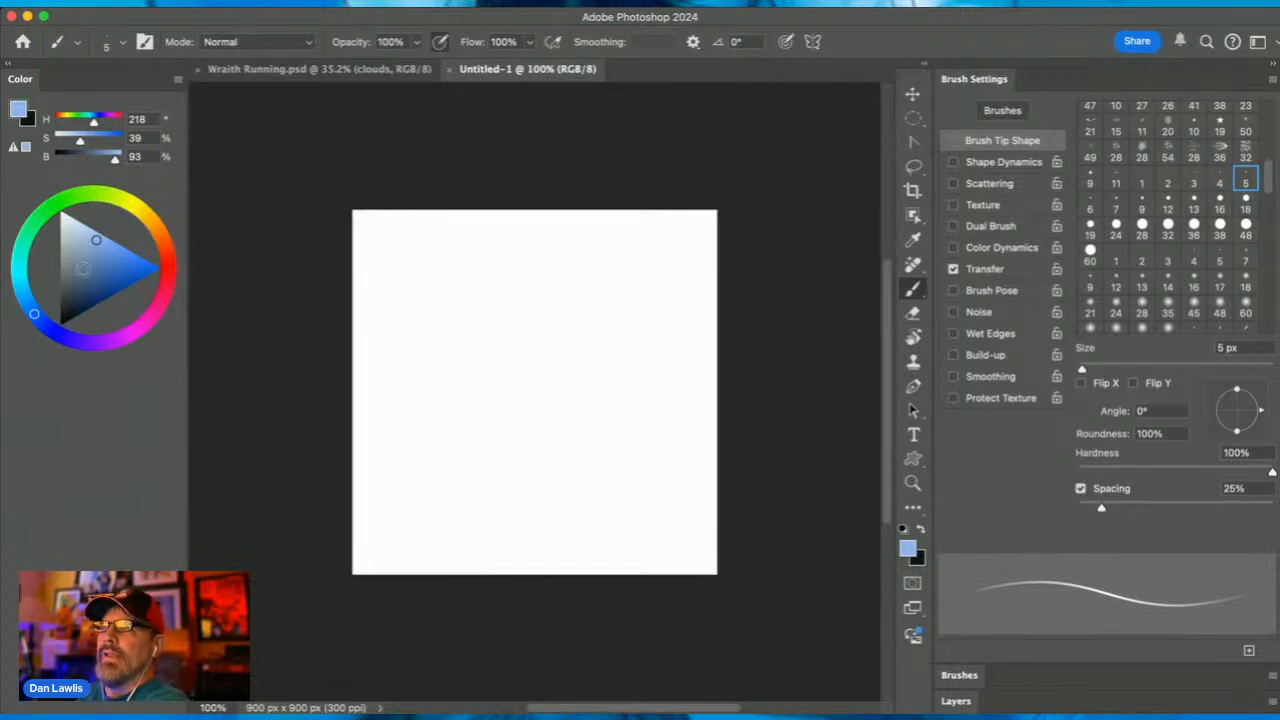
key(d)
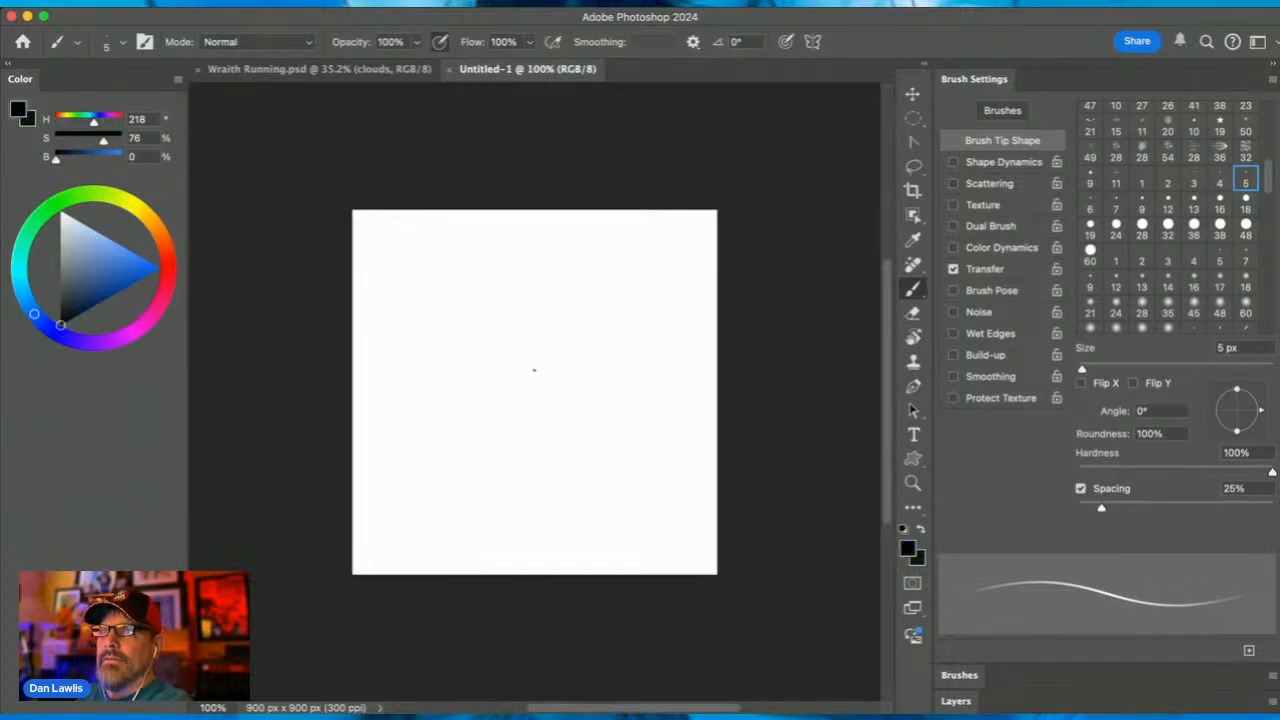
Undo the faint test stroke, turn off pressure-controlled opacity and draw a straight black vertical line down the middle of the canvas
mouse_move(535, 368)
mouse_down()
mouse_move(535, 410)
mouse_move(535, 330)
mouse_move(530, 456)
mouse_up()
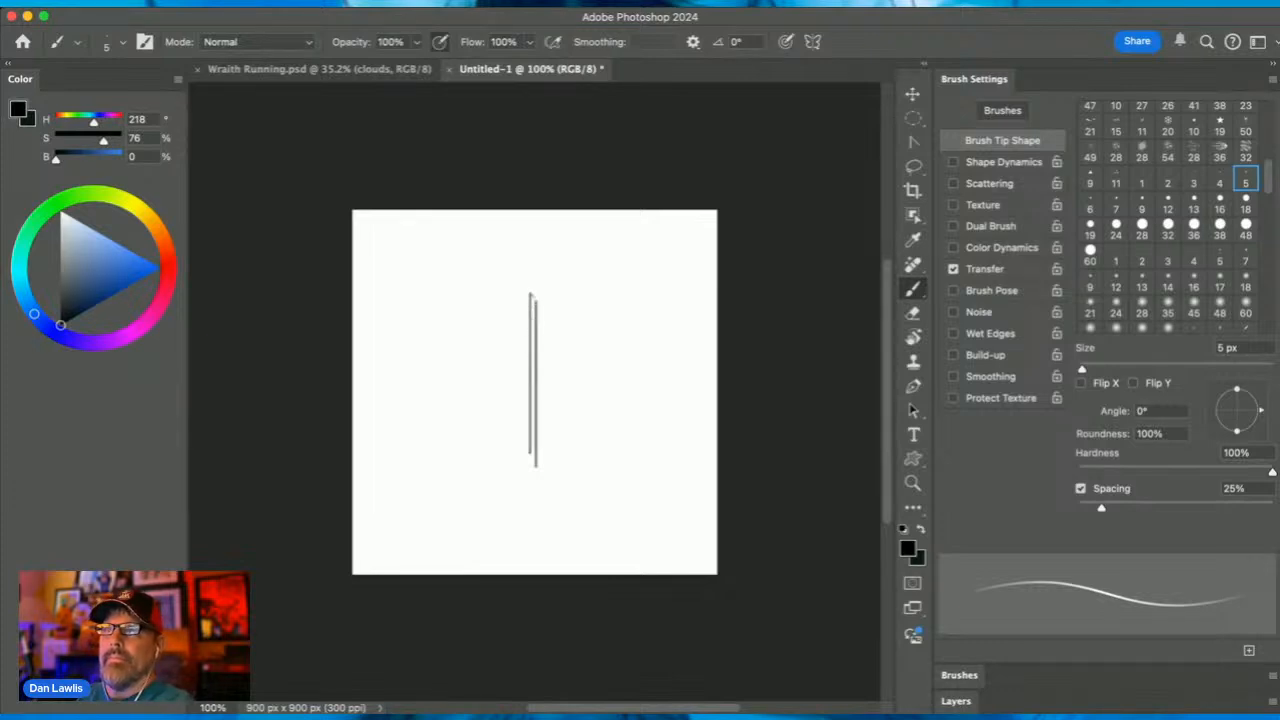
key(super+z)
click(439, 41)
drag(535, 292, 535, 507)
Try extra strokes beside the vertical line, turning pressure-controlled opacity back on, and undo both strokes
drag(535, 318, 524, 466)
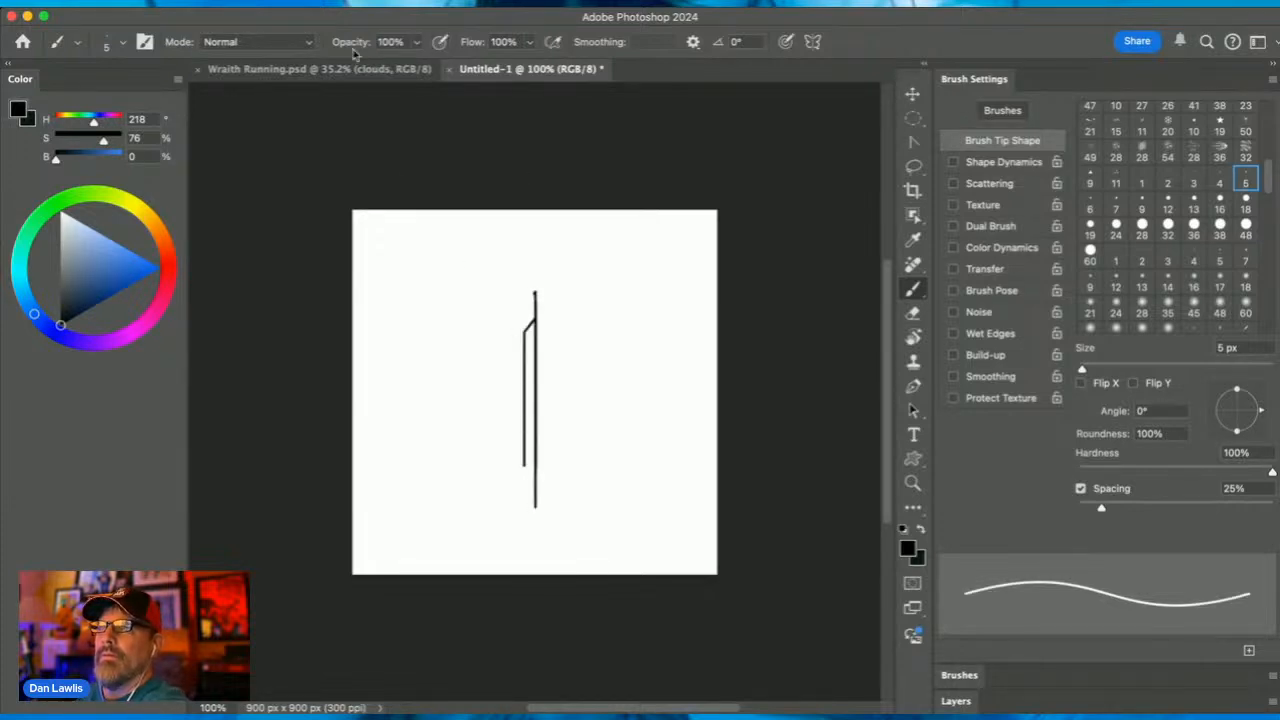
key(super+z)
click(440, 40)
drag(520, 274, 518, 331)
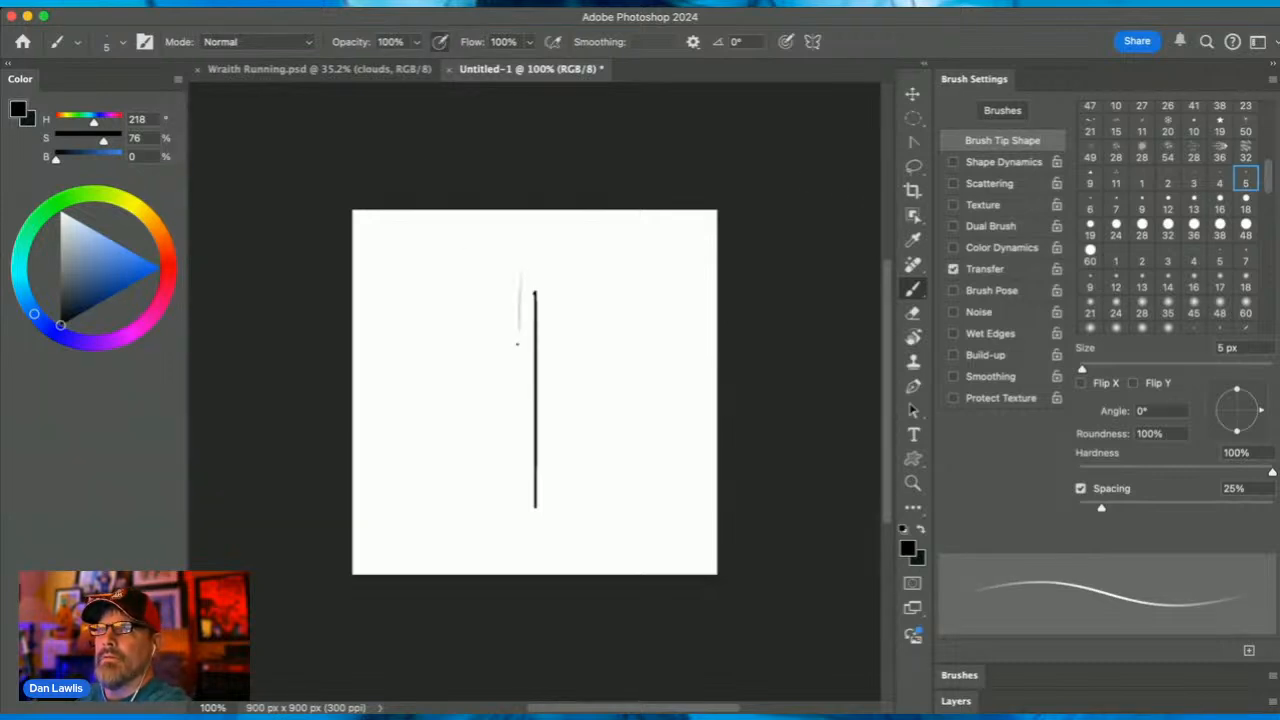
key(super+z)
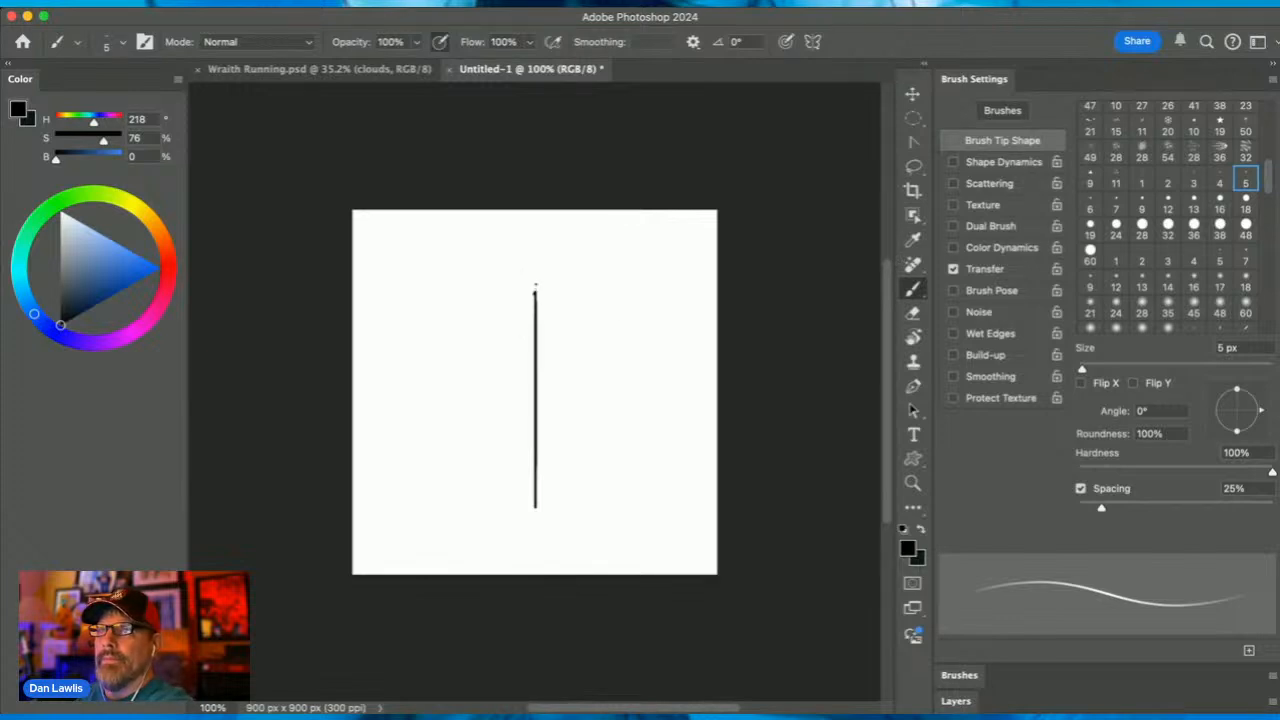
Retrace the vertical line and draw a thin horizontal line across its middle to form a cross
drag(535, 287, 535, 506)
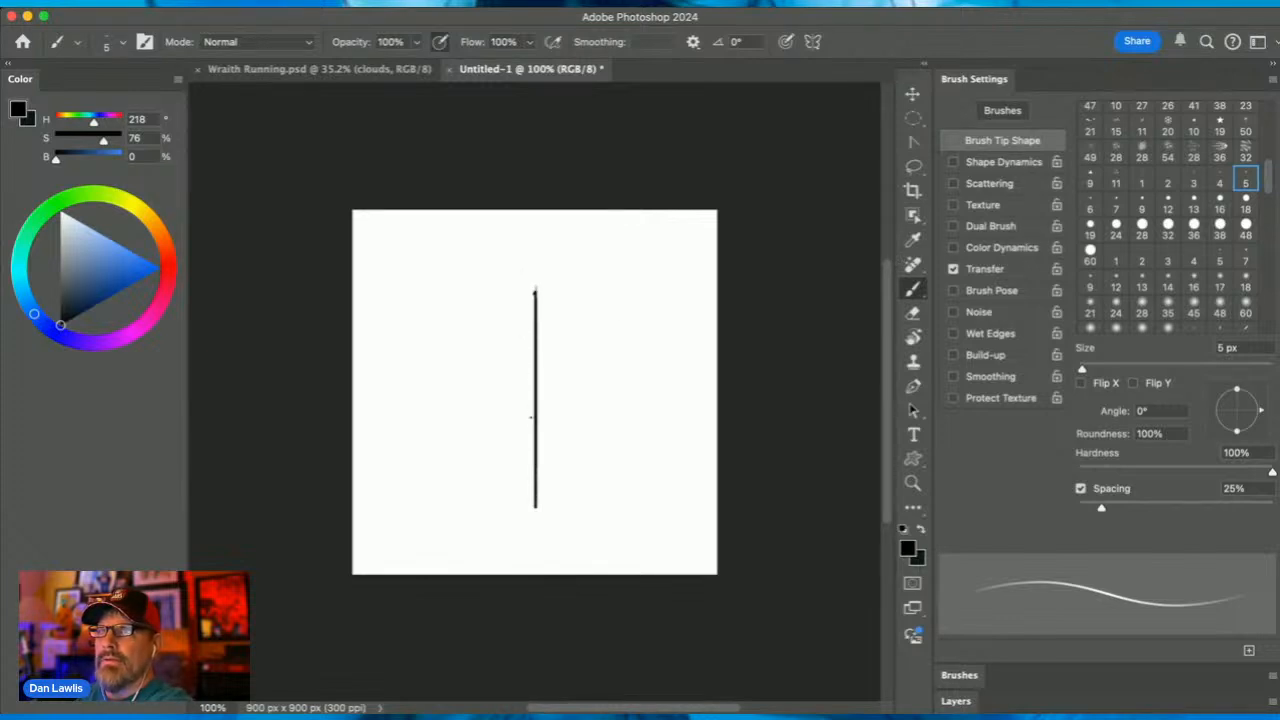
mouse_move(528, 386)
mouse_down()
mouse_move(598, 388)
mouse_move(431, 388)
mouse_up()
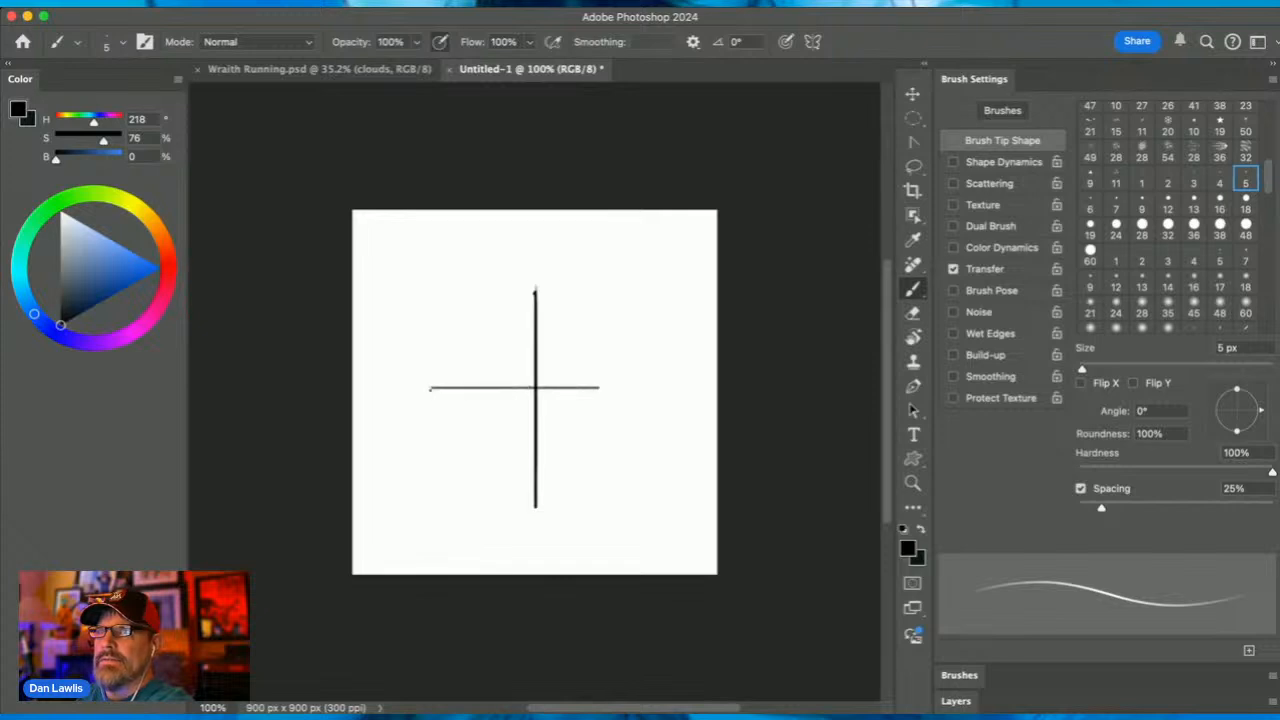
drag(615, 390, 430, 393)
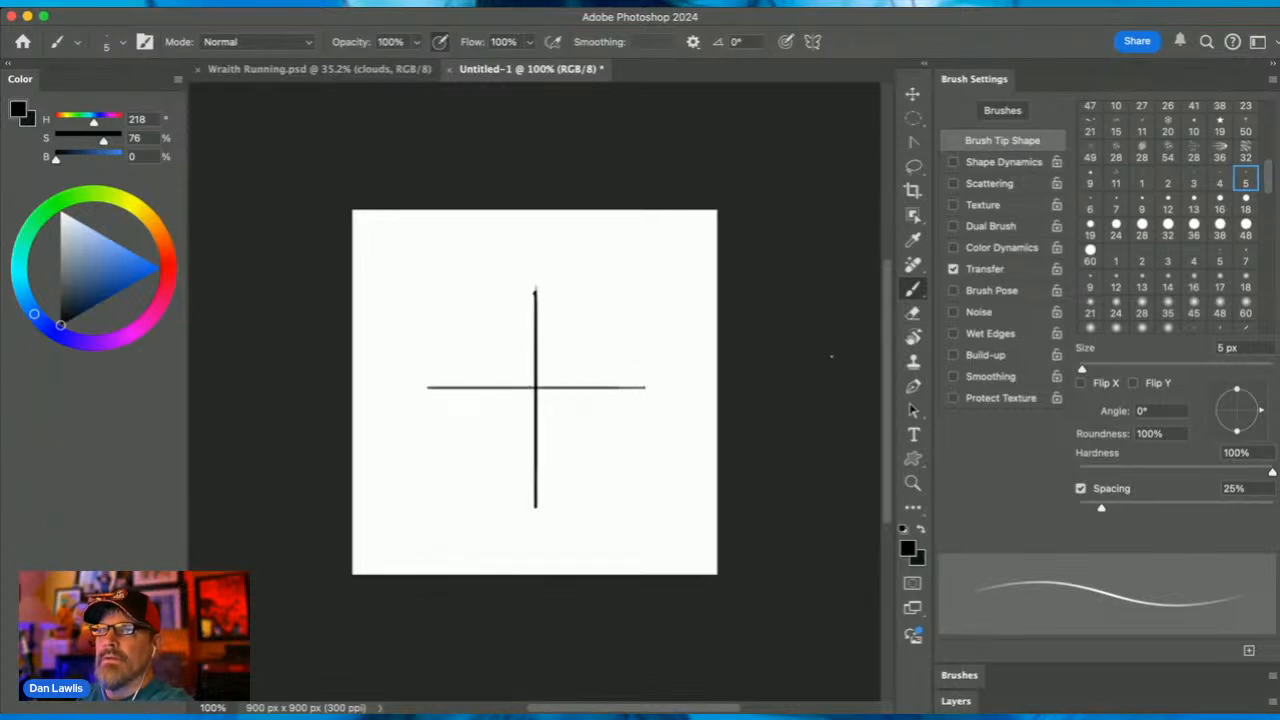
Thicken the vertical and horizontal arms around the crossing with a 14 px soft round tip to build the star's core
click(1167, 287)
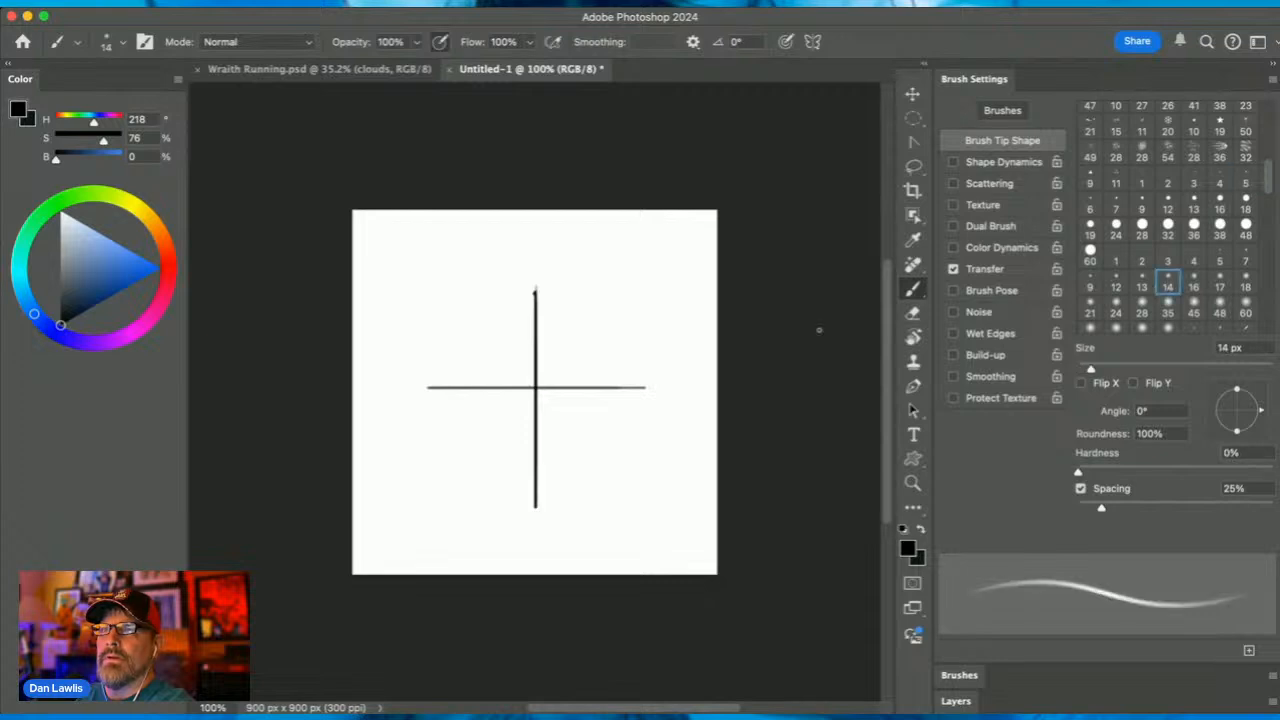
mouse_move(536, 390)
mouse_down()
mouse_move(538, 288)
mouse_move(532, 462)
mouse_up()
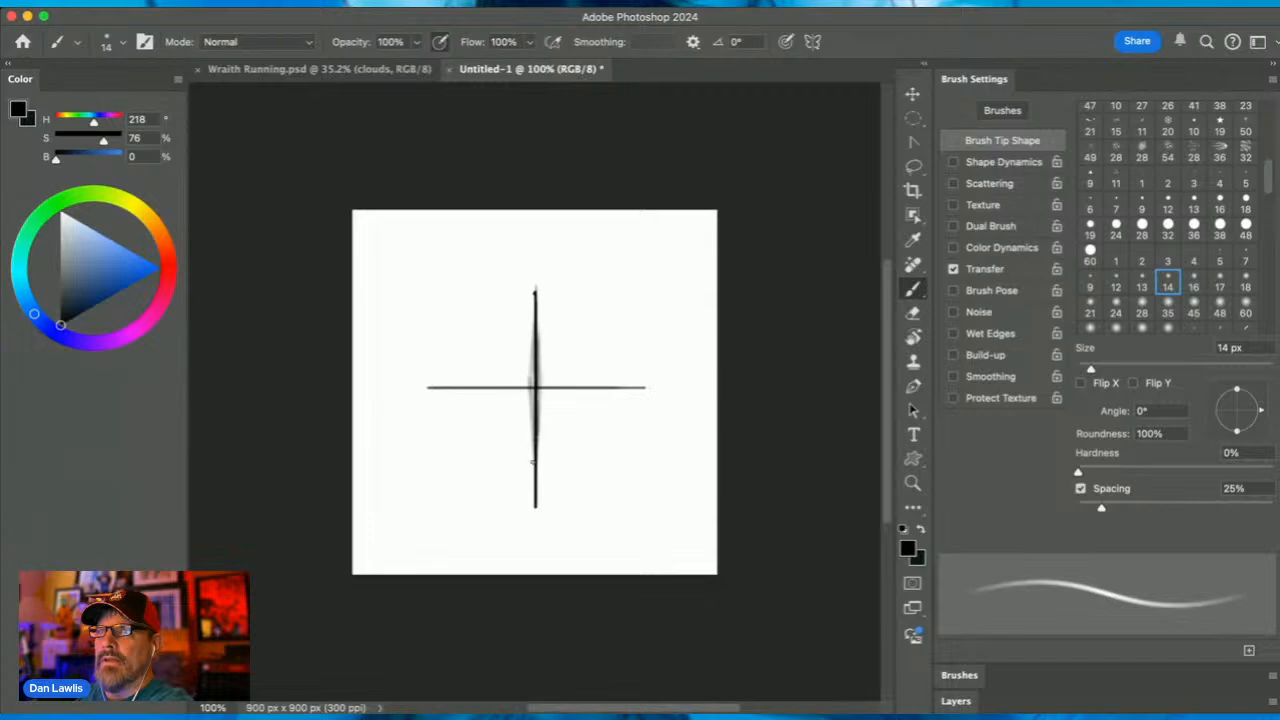
drag(535, 403, 535, 508)
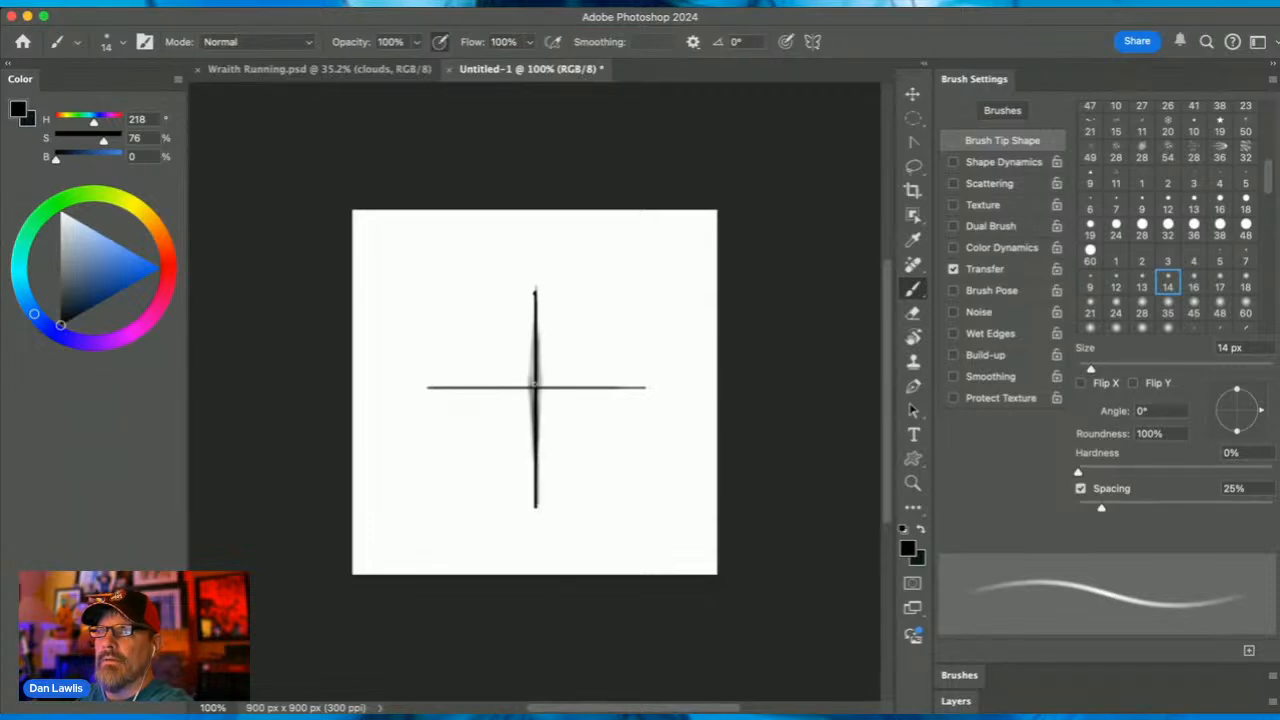
mouse_move(540, 388)
mouse_down()
mouse_move(586, 388)
mouse_move(464, 388)
mouse_move(566, 386)
mouse_up()
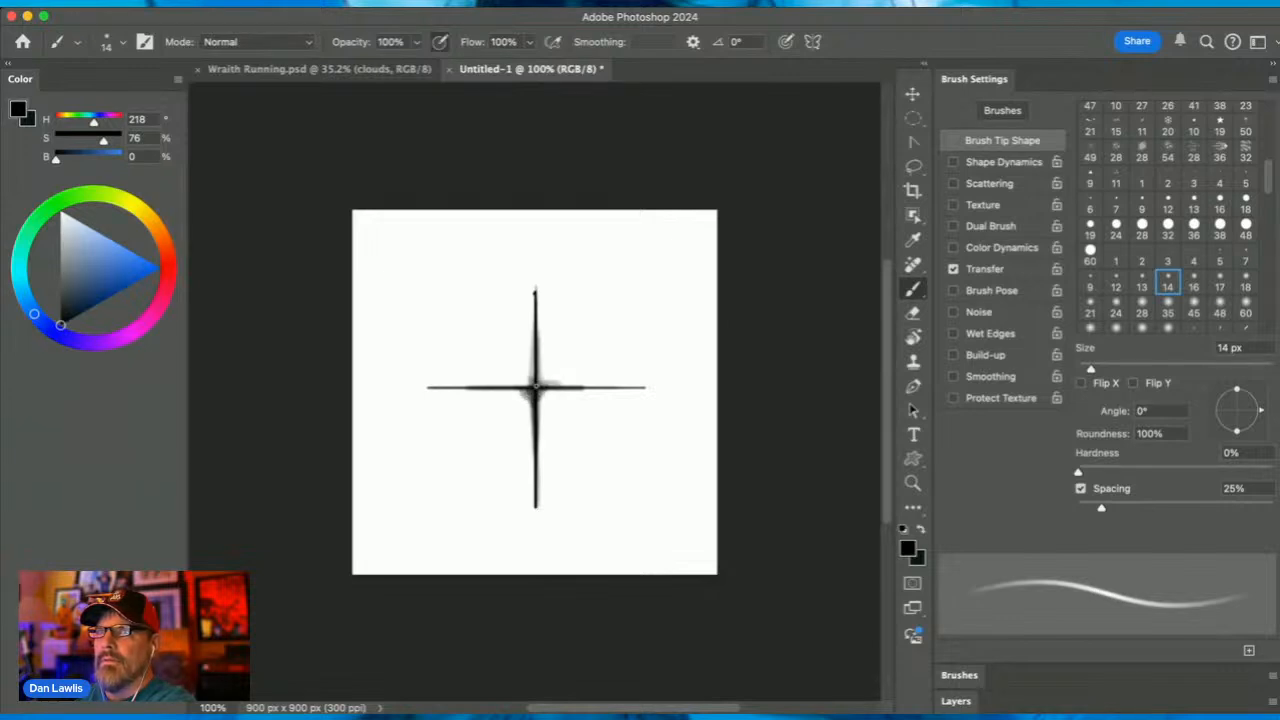
drag(536, 376, 537, 380)
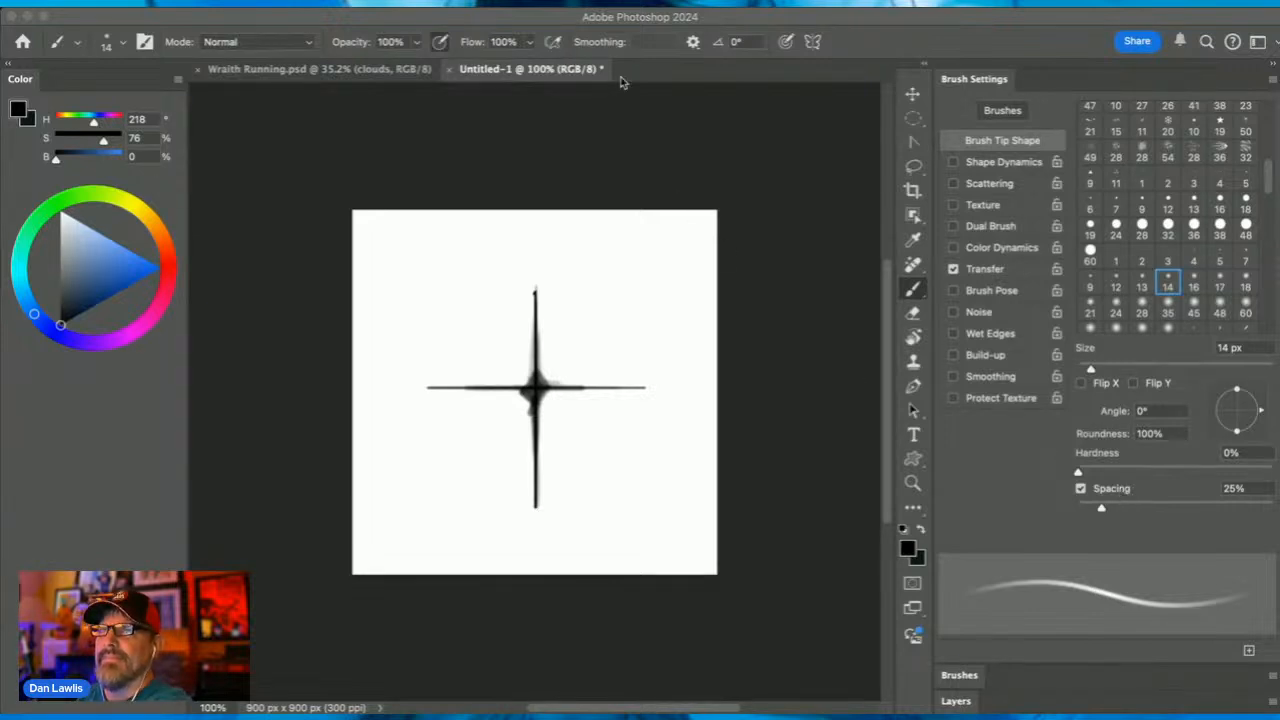
click(568, 22)
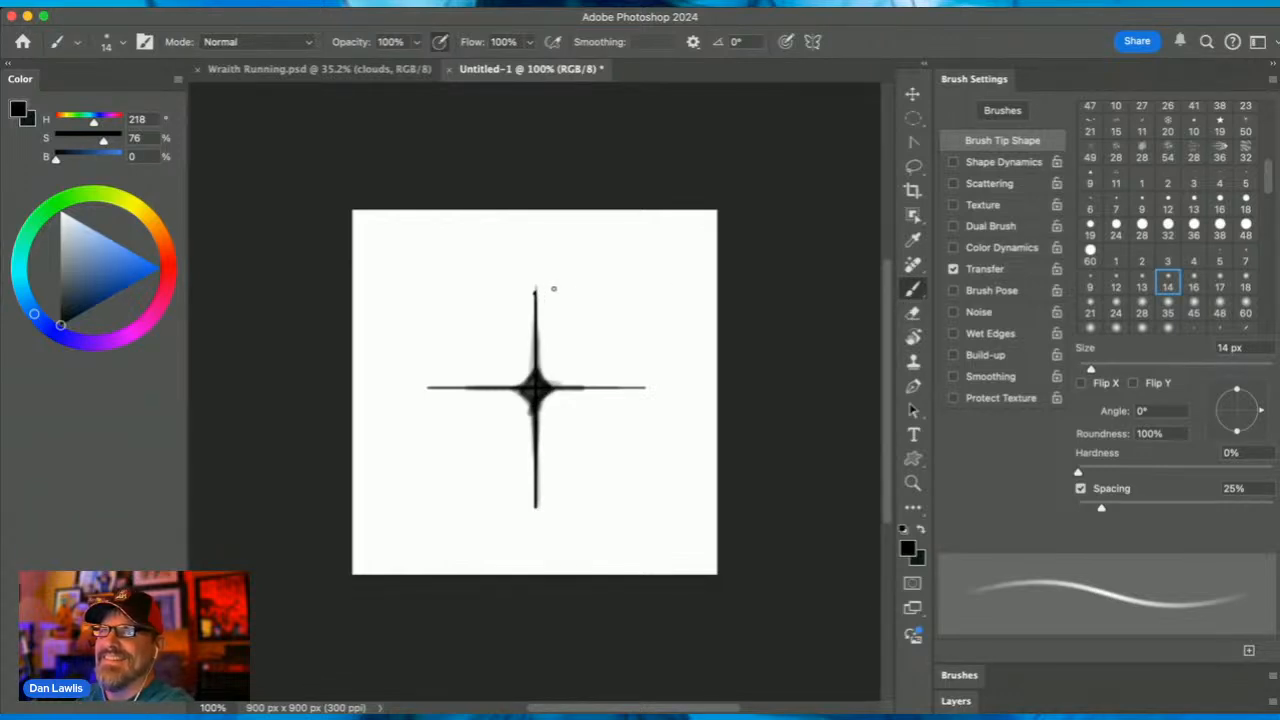
Fade the tips of all four arms and soften the upper arm with white, using a 35 px soft round tip
click(1168, 312)
key(x)
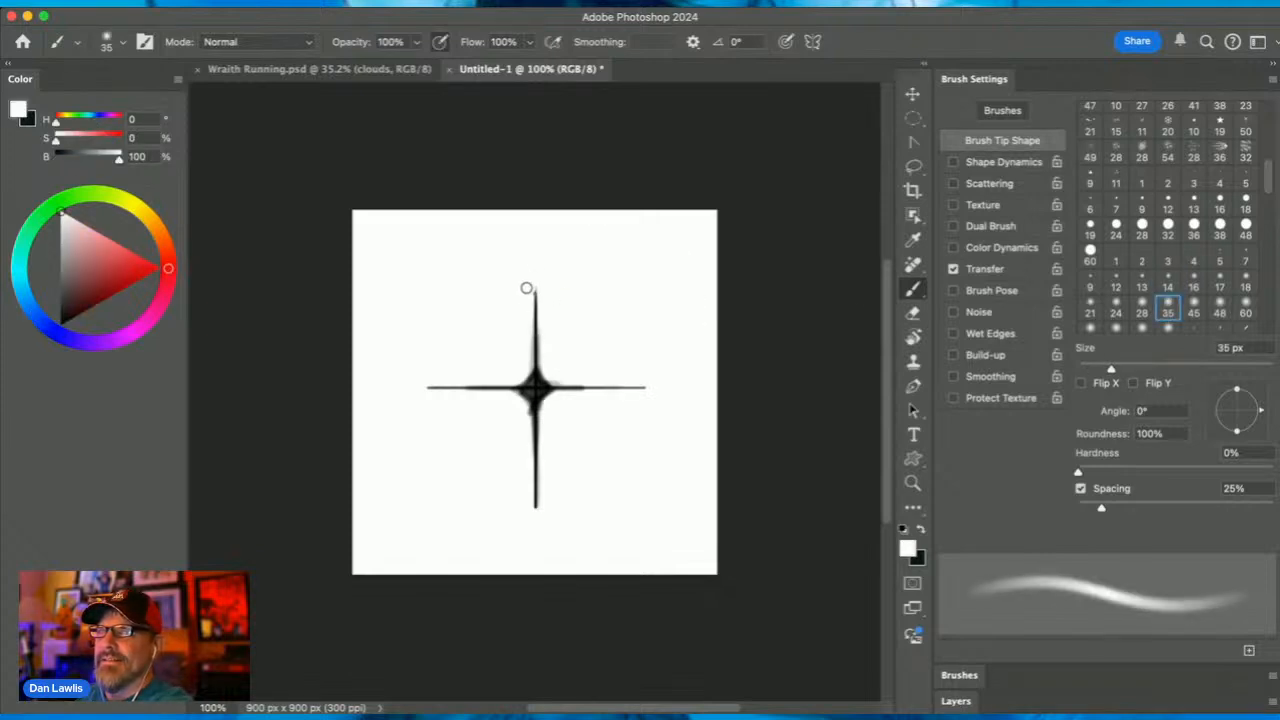
drag(536, 312, 536, 290)
drag(612, 387, 645, 386)
drag(442, 387, 420, 390)
drag(519, 467, 536, 504)
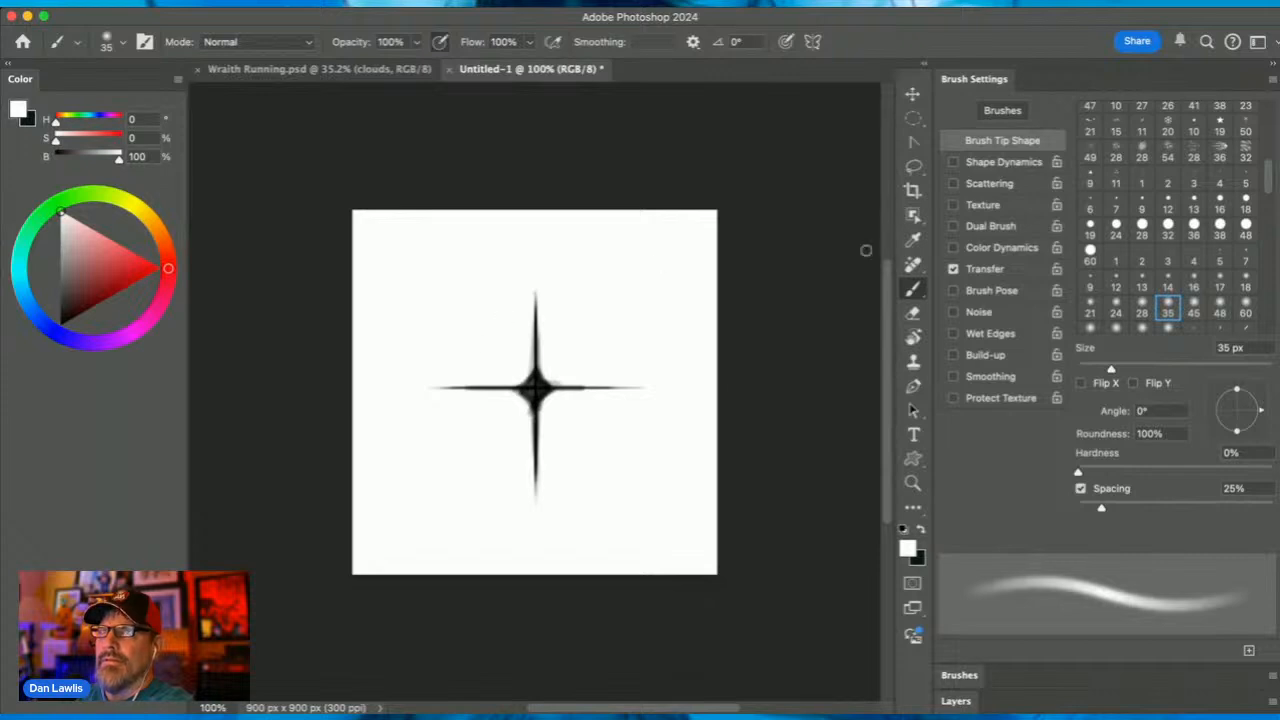
drag(534, 382, 534, 303)
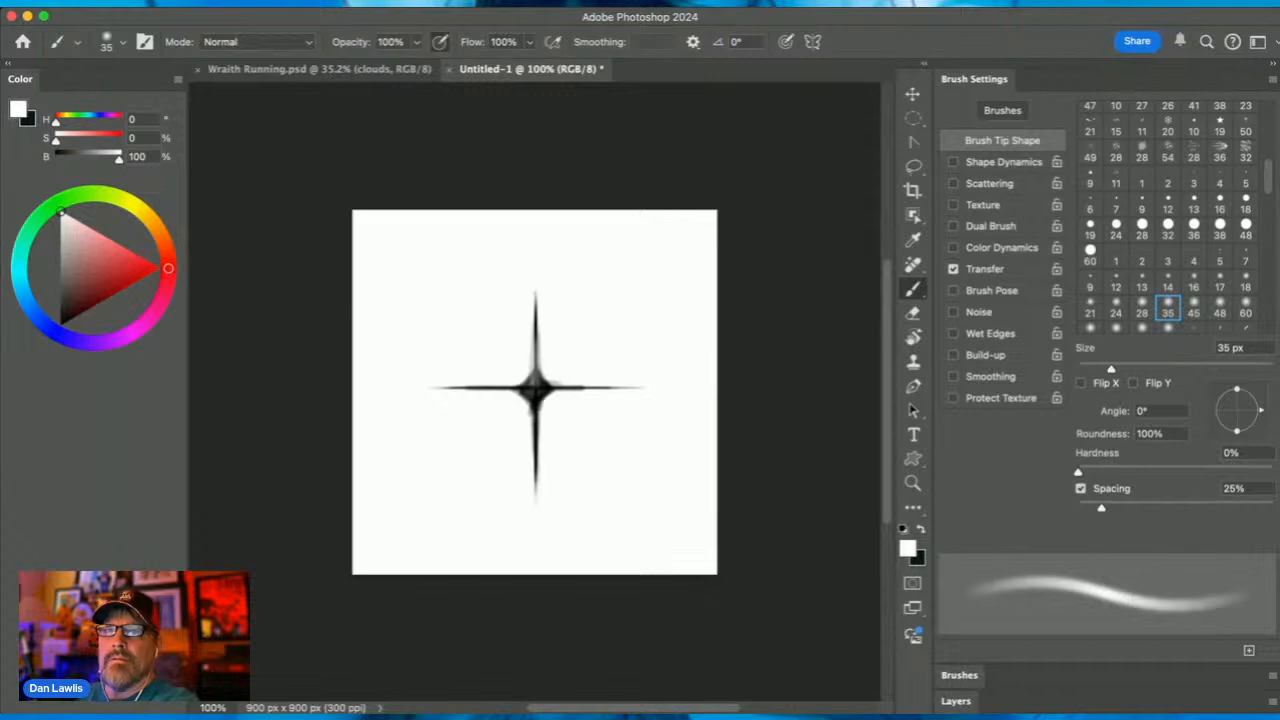
Switch back to black and thicken the star's centre and the inner parts of all four arms
key(x)
drag(534, 376, 534, 343)
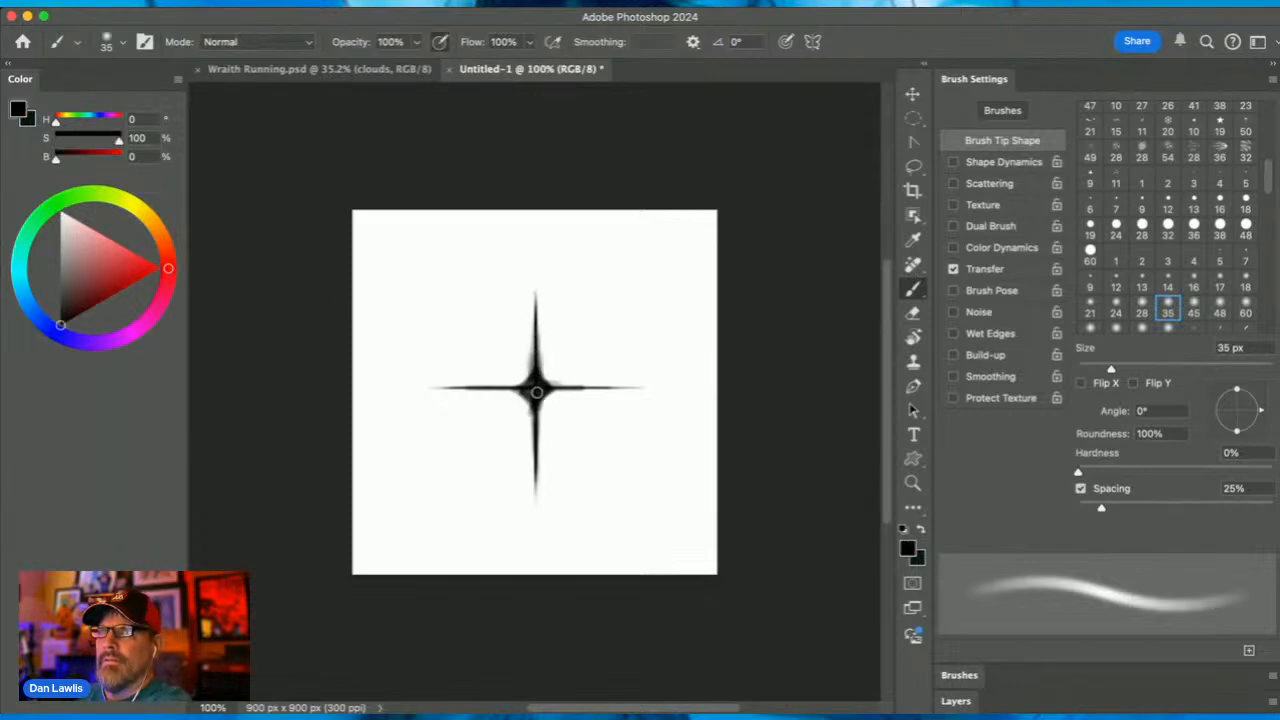
drag(533, 421, 533, 440)
mouse_move(536, 384)
mouse_down()
mouse_move(566, 386)
mouse_move(532, 395)
mouse_move(568, 386)
mouse_move(510, 388)
mouse_up()
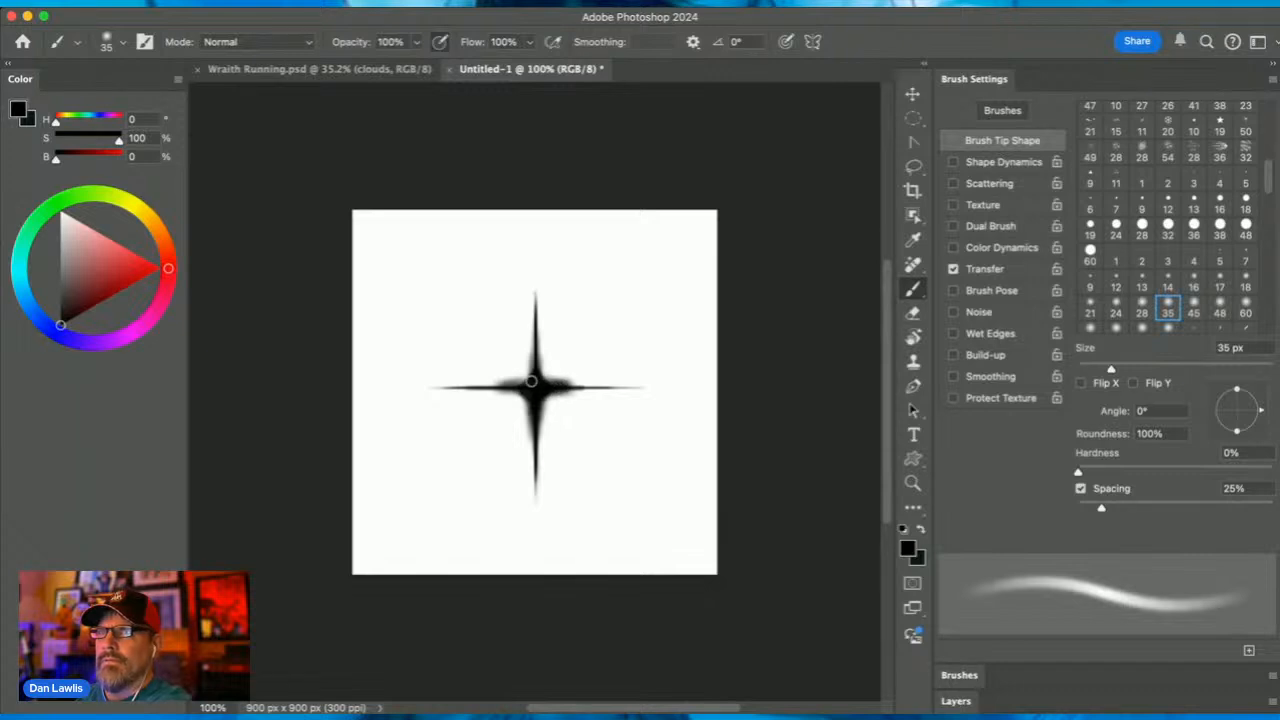
drag(484, 382, 604, 386)
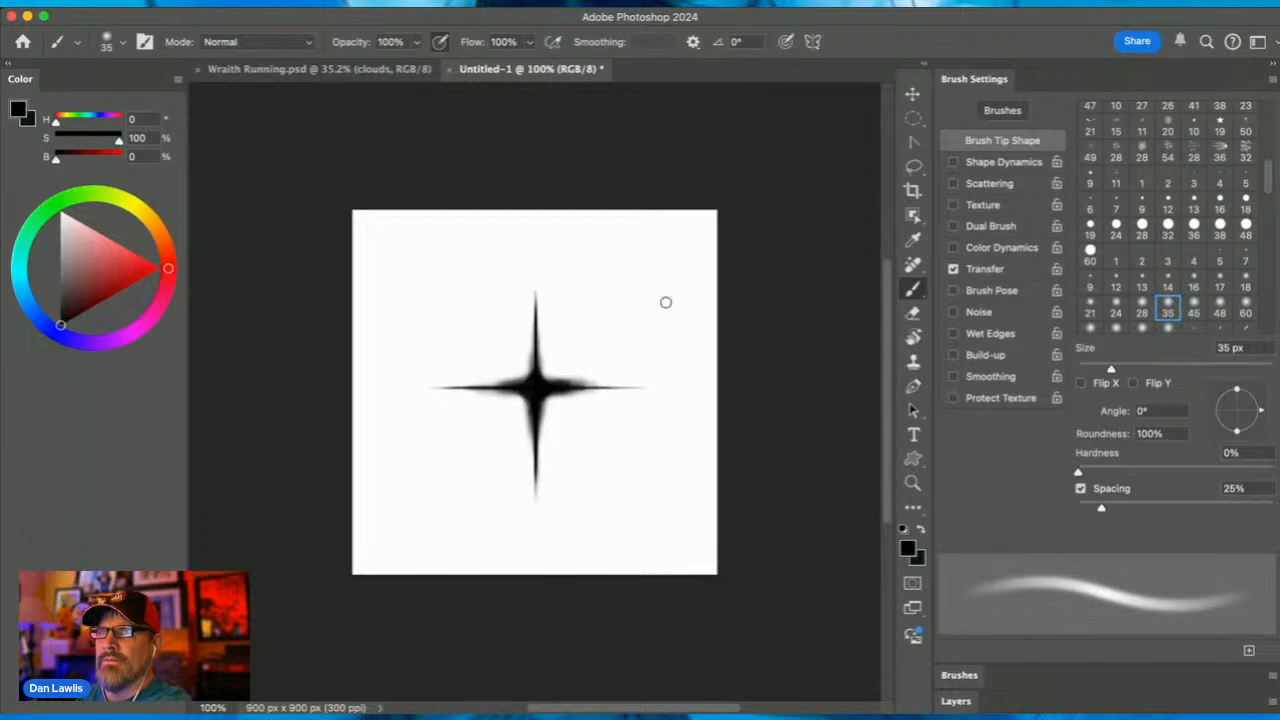
Soften the star's horizontal and lower arms by brushing over them with white
click(913, 313)
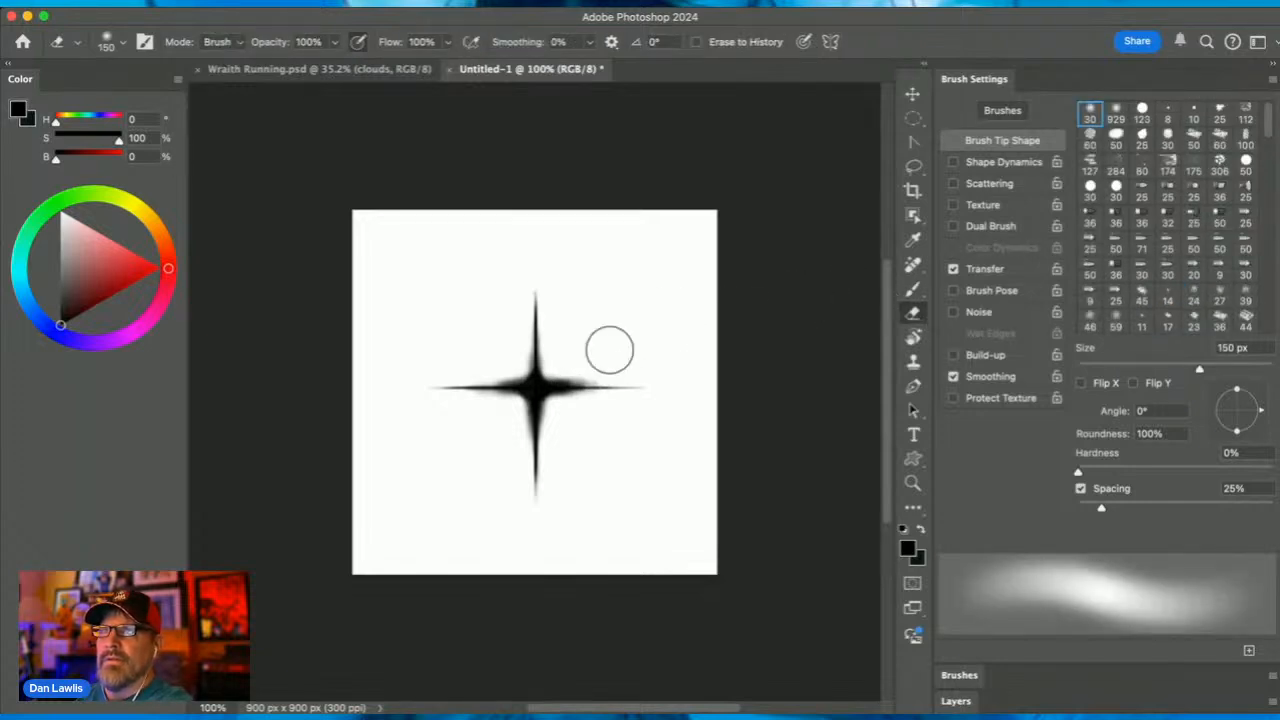
click(913, 289)
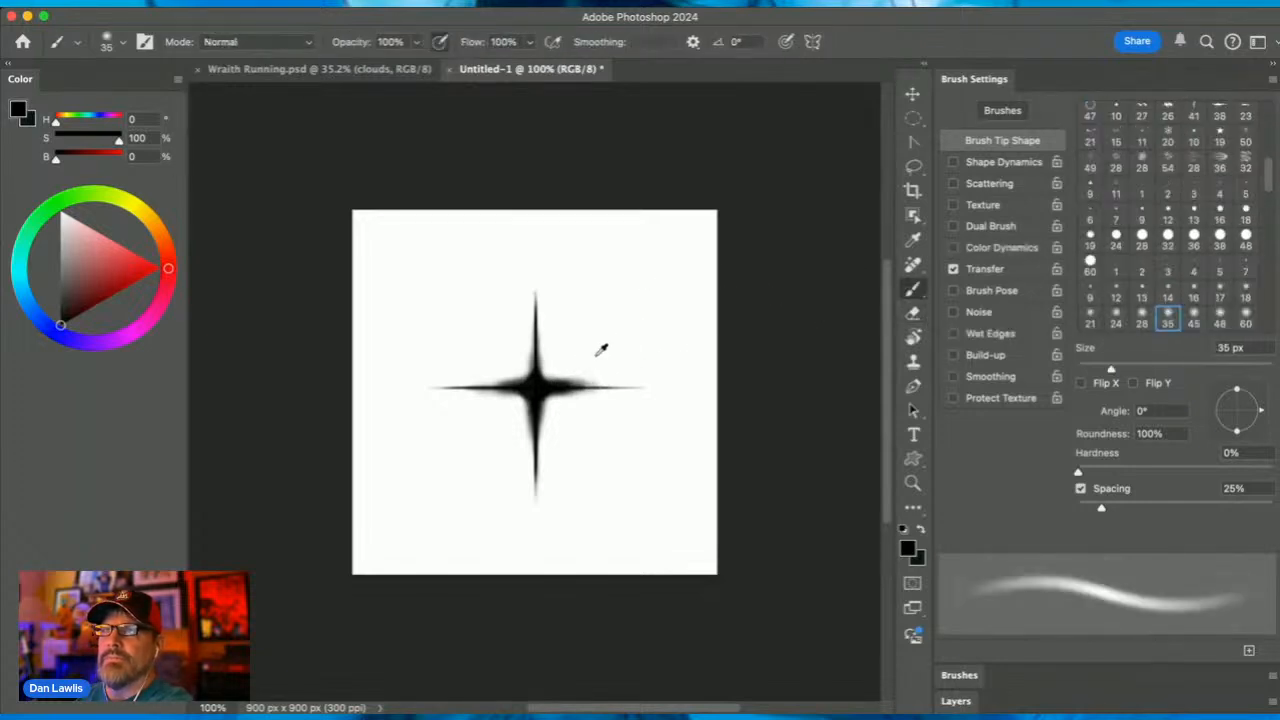
key(x)
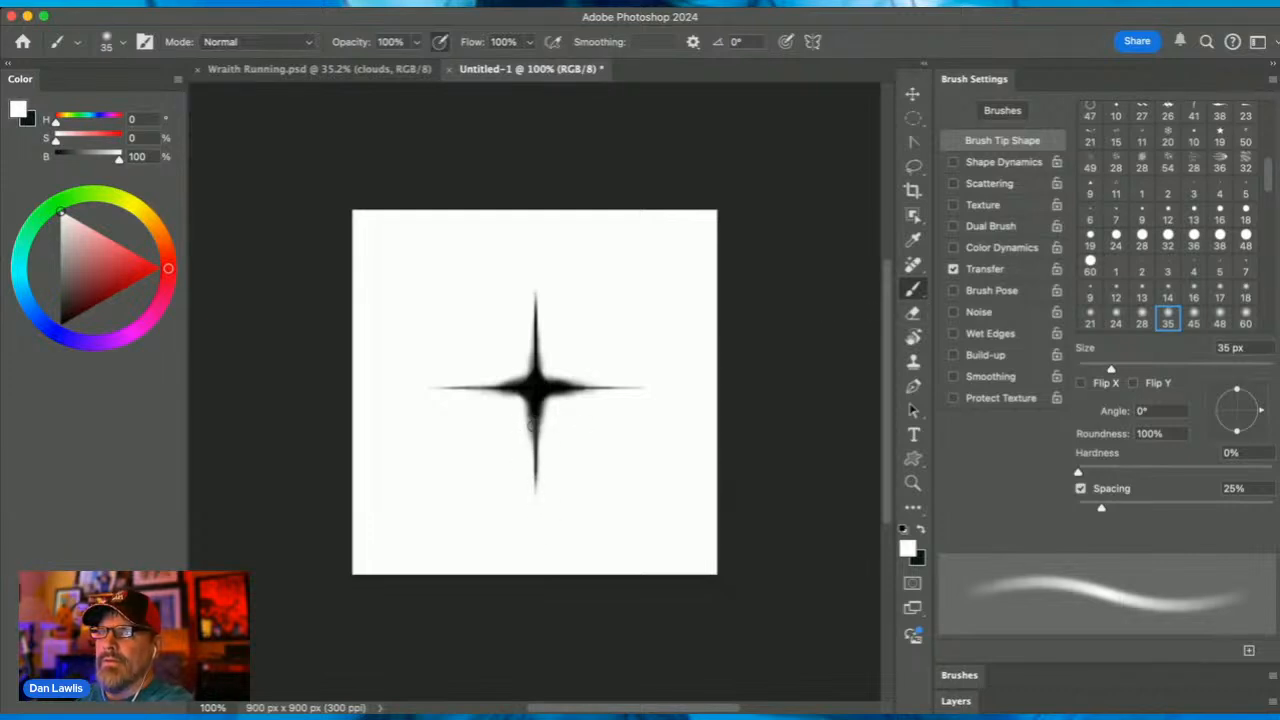
mouse_move(536, 404)
mouse_down()
mouse_move(532, 470)
mouse_move(543, 393)
mouse_move(530, 470)
mouse_up()
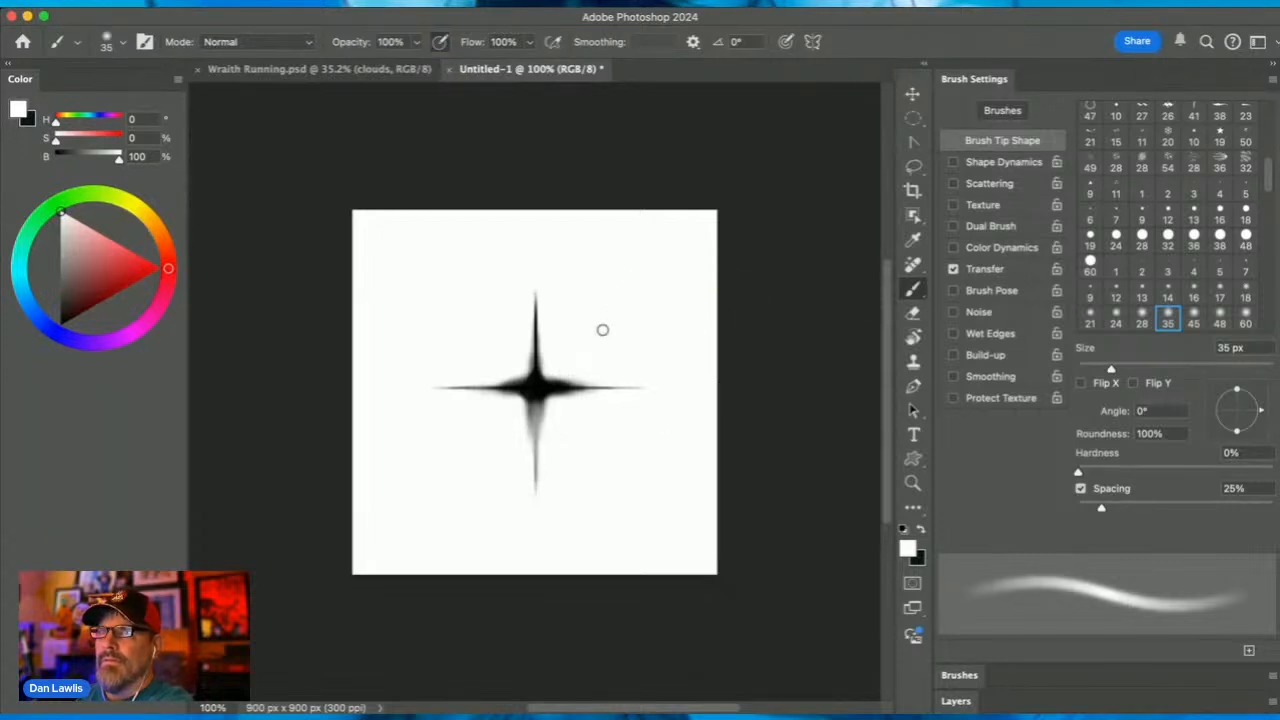
Set the colour to black and repaint the star's lower and upper arms outward from the centre
click(60, 325)
drag(535, 390, 530, 510)
mouse_move(534, 402)
mouse_down()
mouse_move(535, 462)
mouse_move(530, 322)
mouse_up()
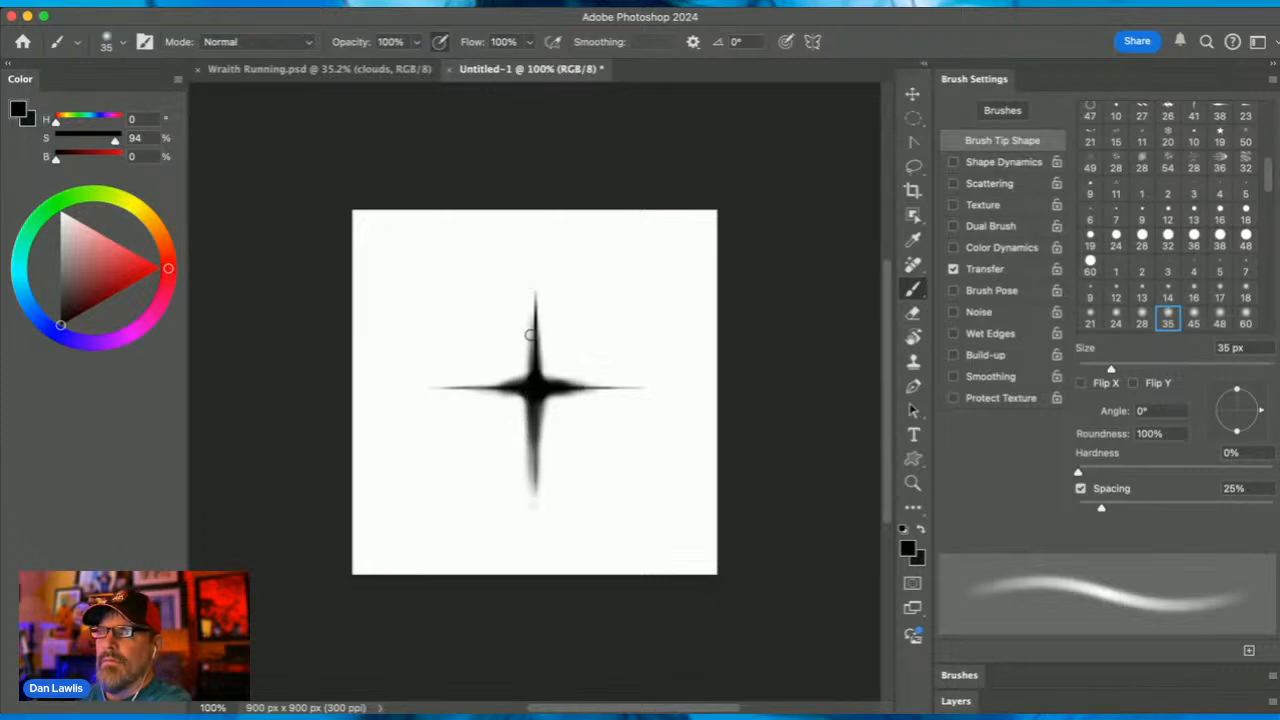
drag(536, 386, 532, 500)
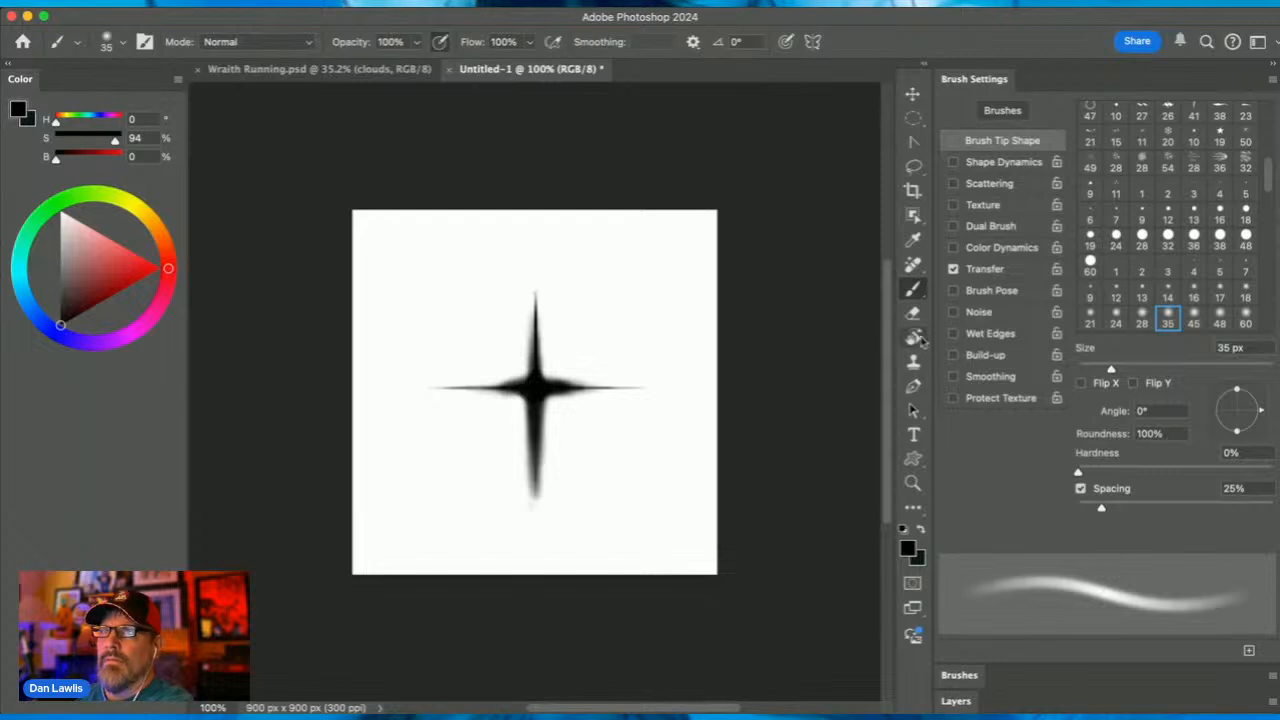
Try the Adjustment Brush set to Brightness/Contrast over the star's lower arm, using a 28 px soft round tip and white
key(shift+b)
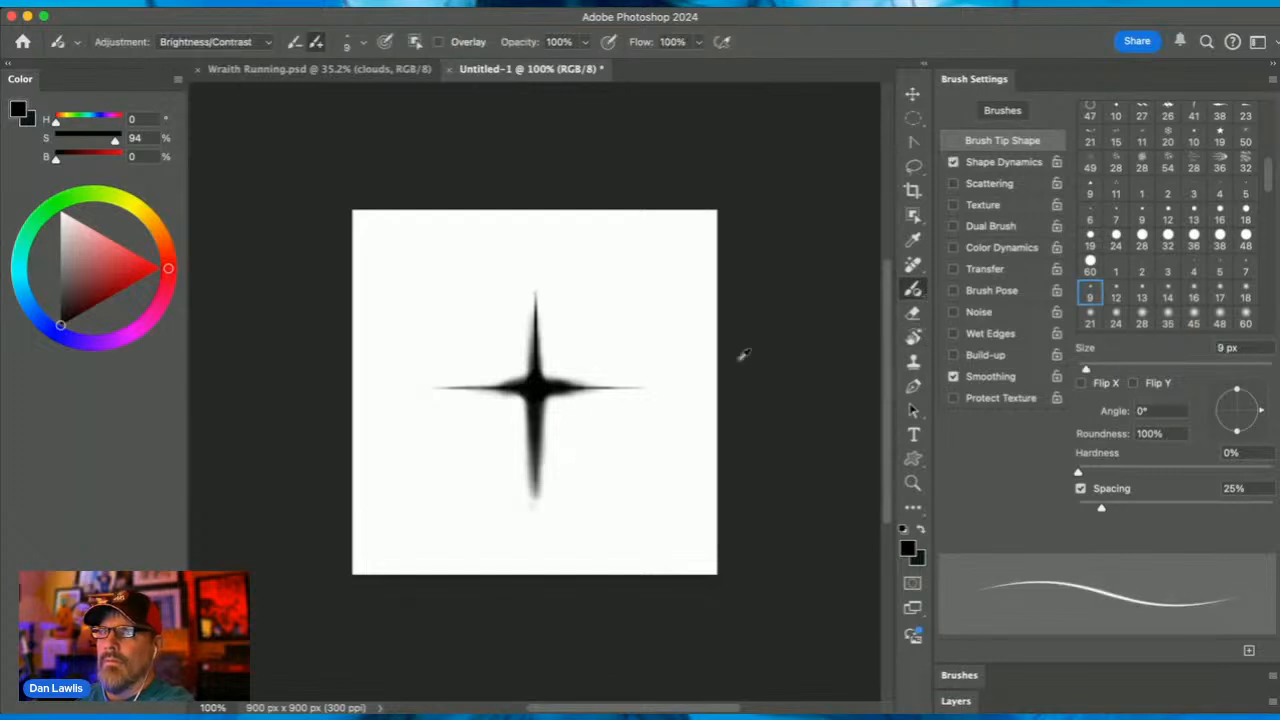
click(1141, 319)
key(x)
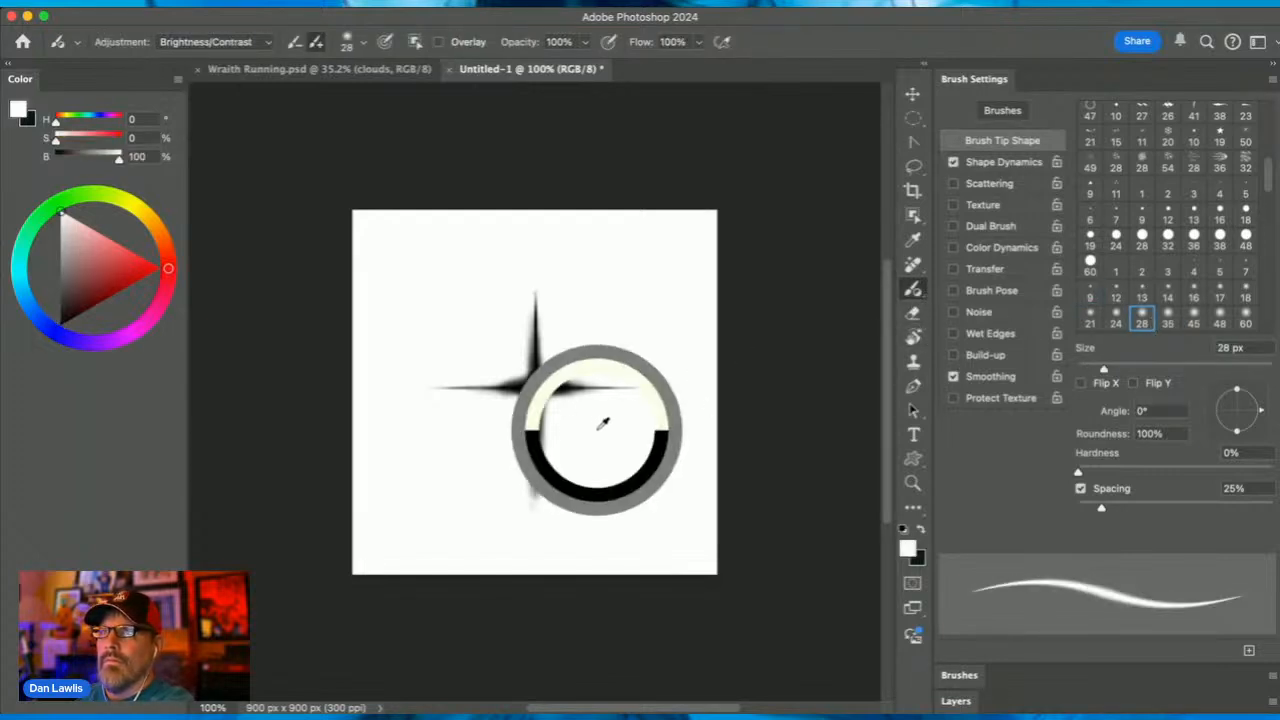
drag(523, 449, 524, 442)
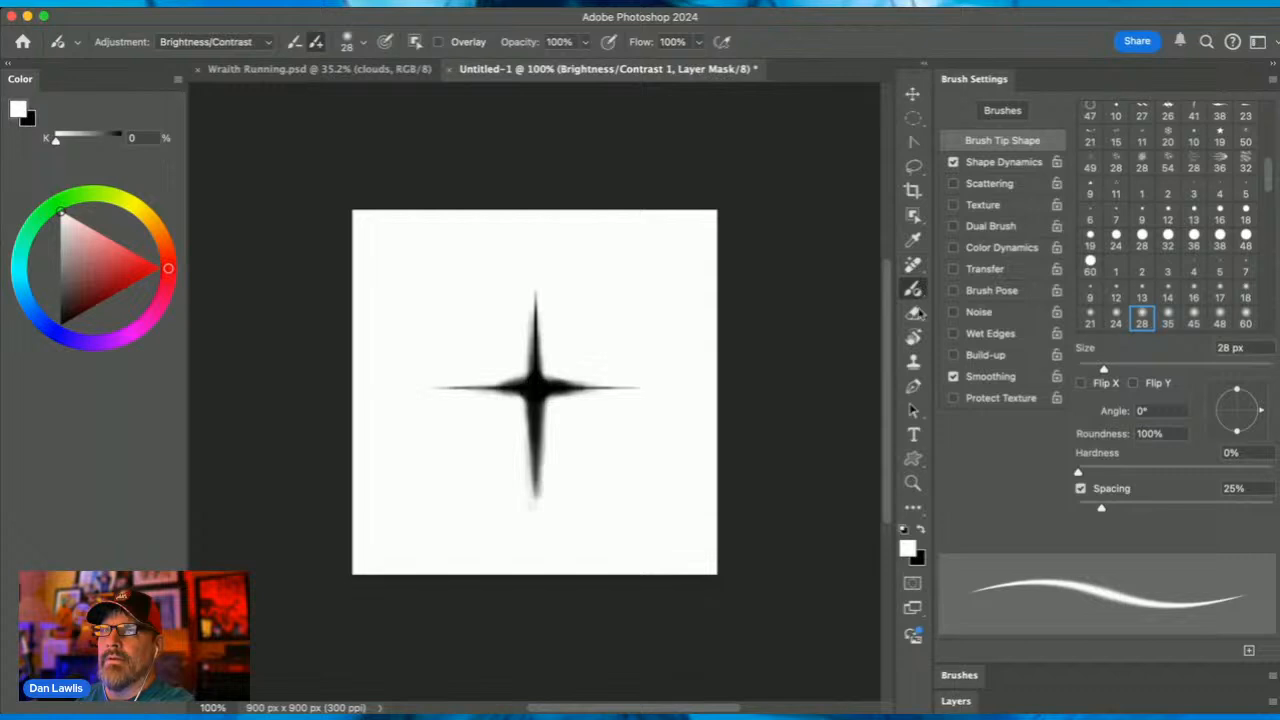
Return to the regular Brush with a soft round tip enlarged to 78 px and set the colour to black
key(shift+b)
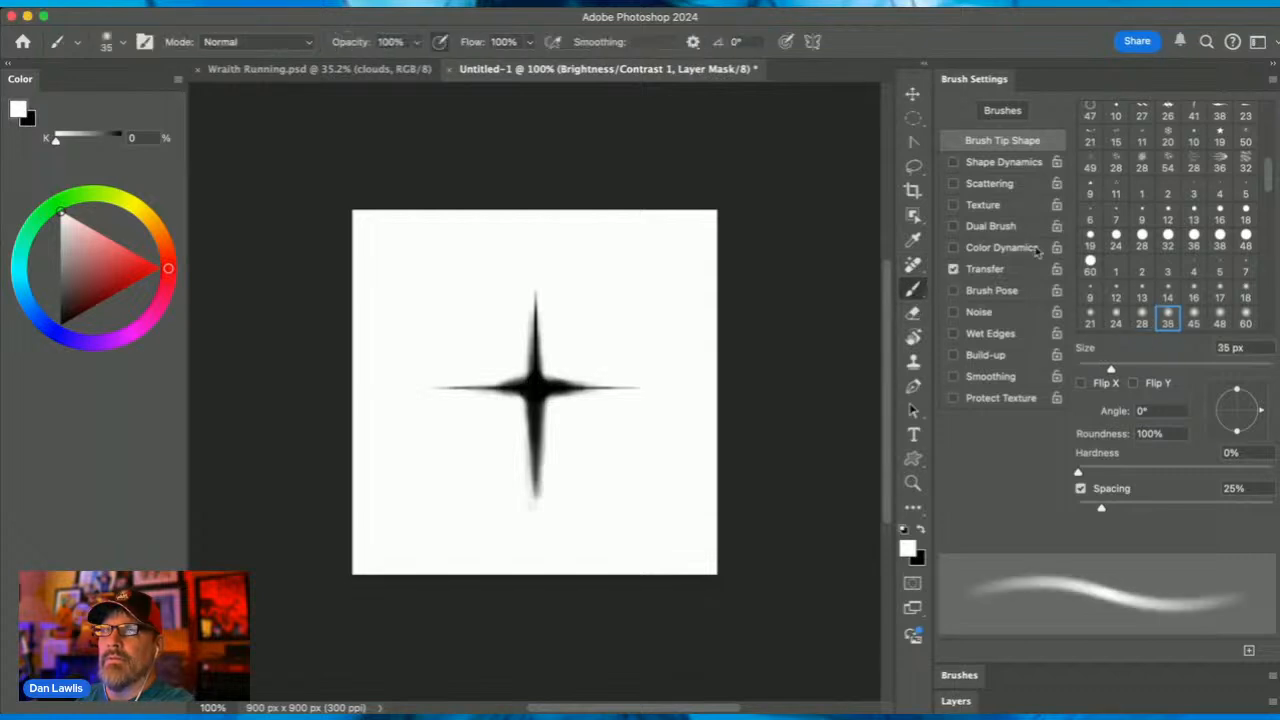
click(1219, 318)
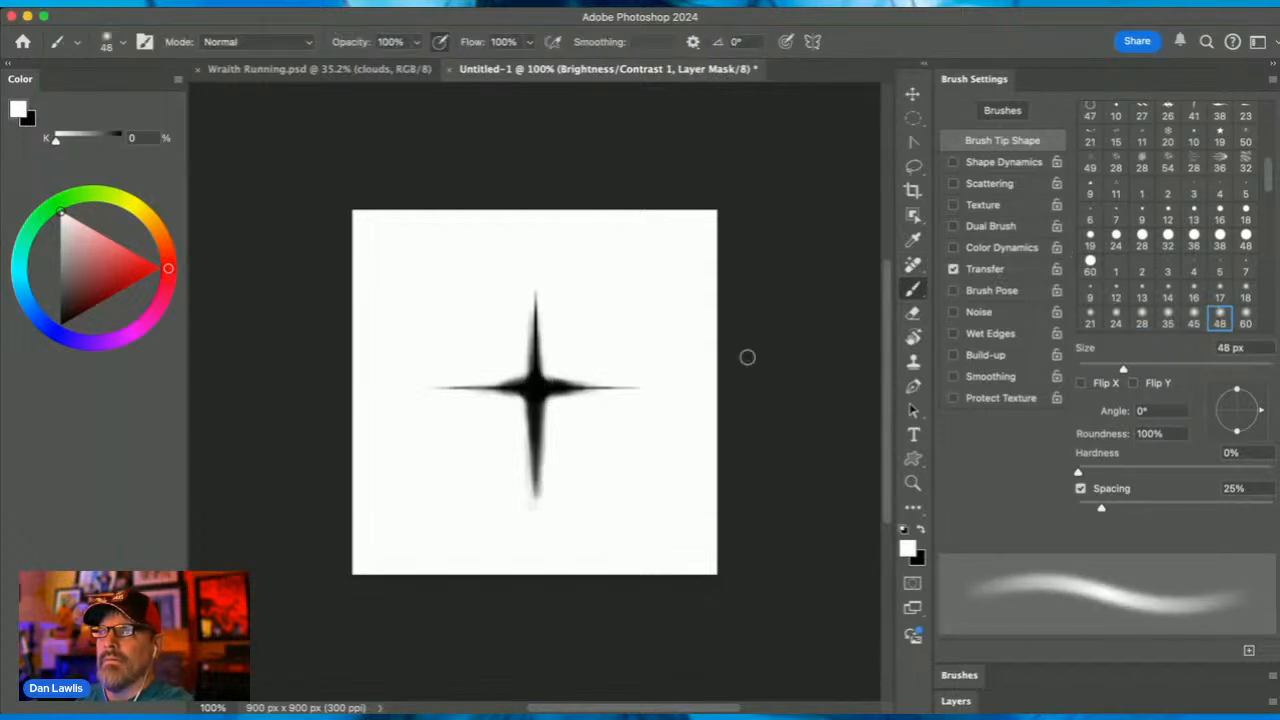
click(1245, 317)
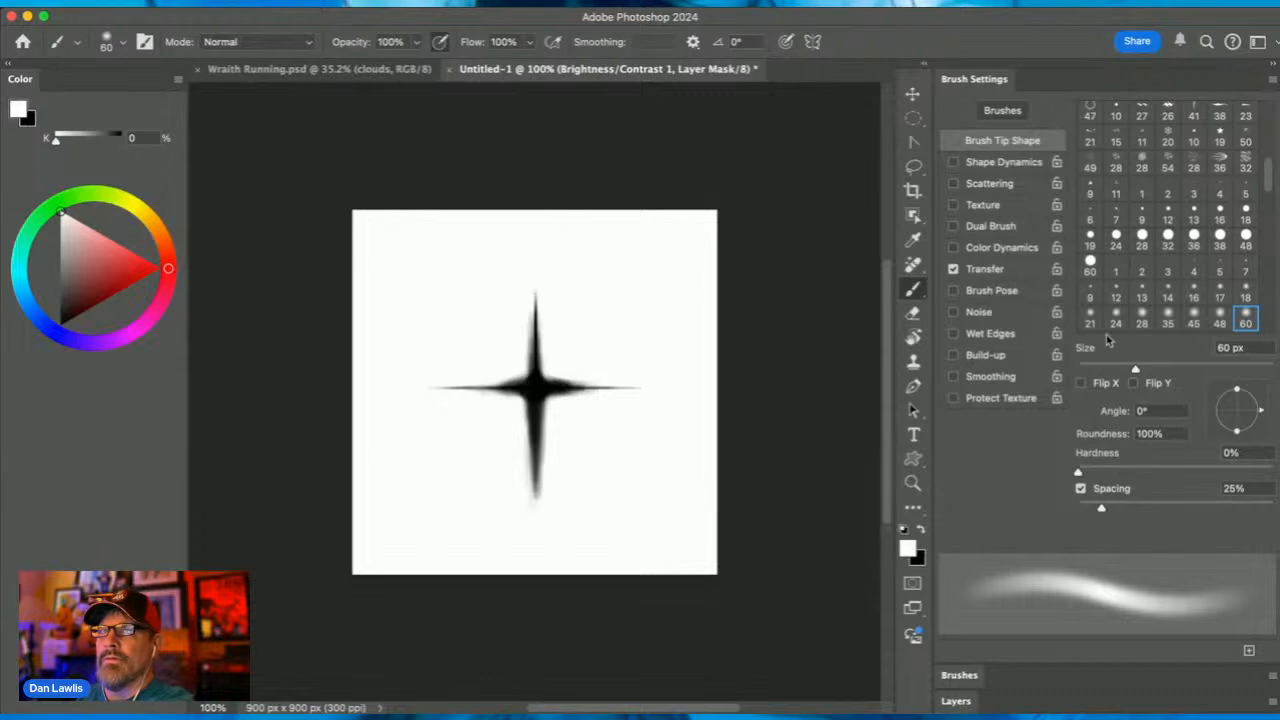
drag(1136, 368, 1153, 370)
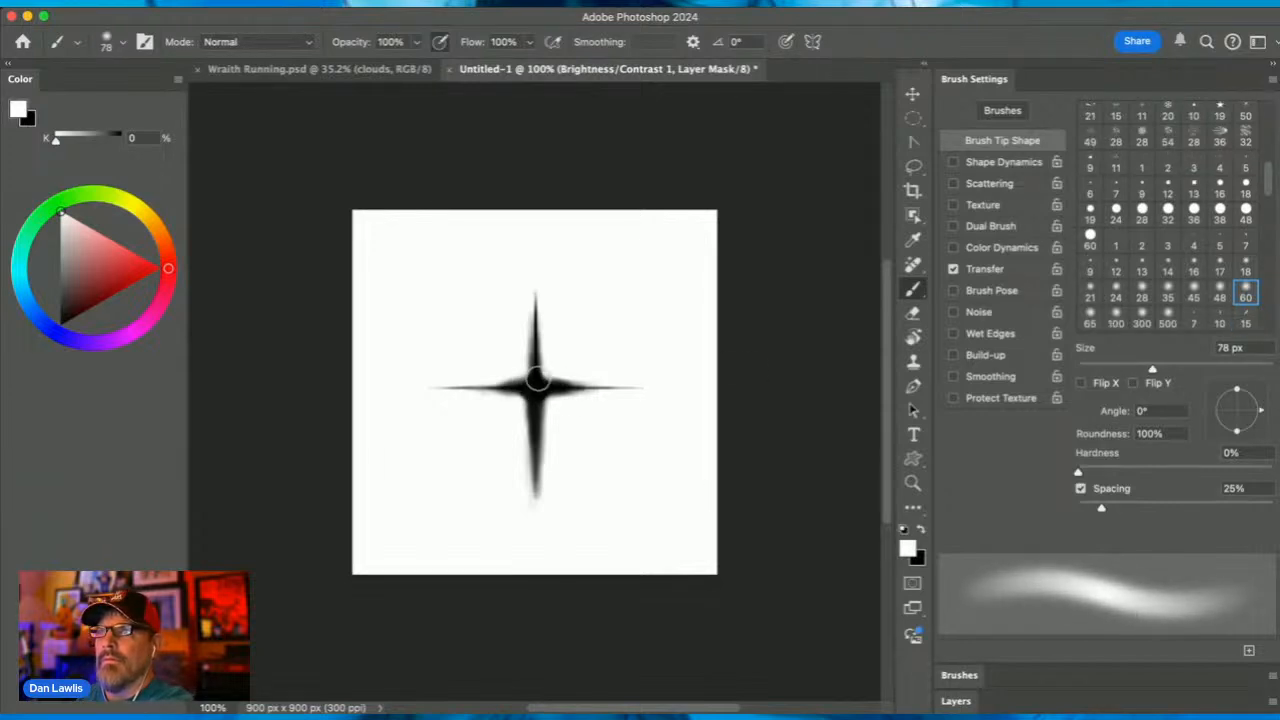
click(90, 329)
click(60, 325)
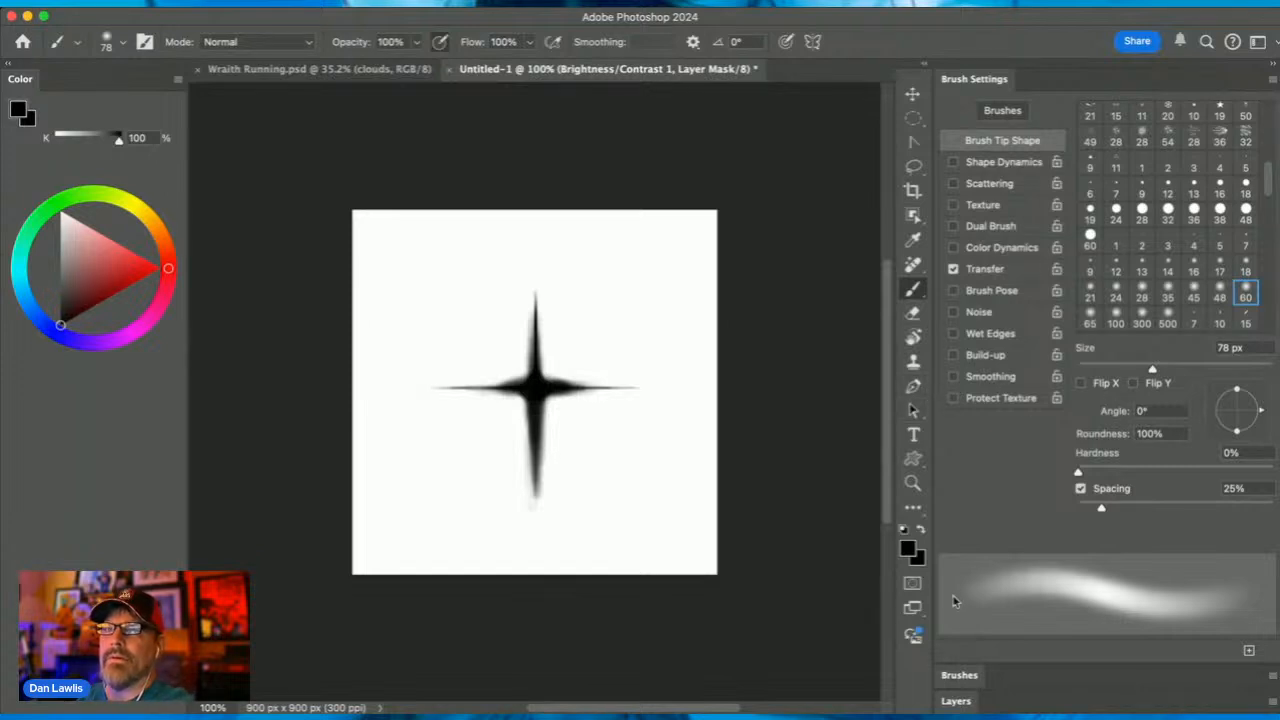
Delete the Brightness/Contrast 1 adjustment layer along with its mask and unlock the Background layer
click(957, 702)
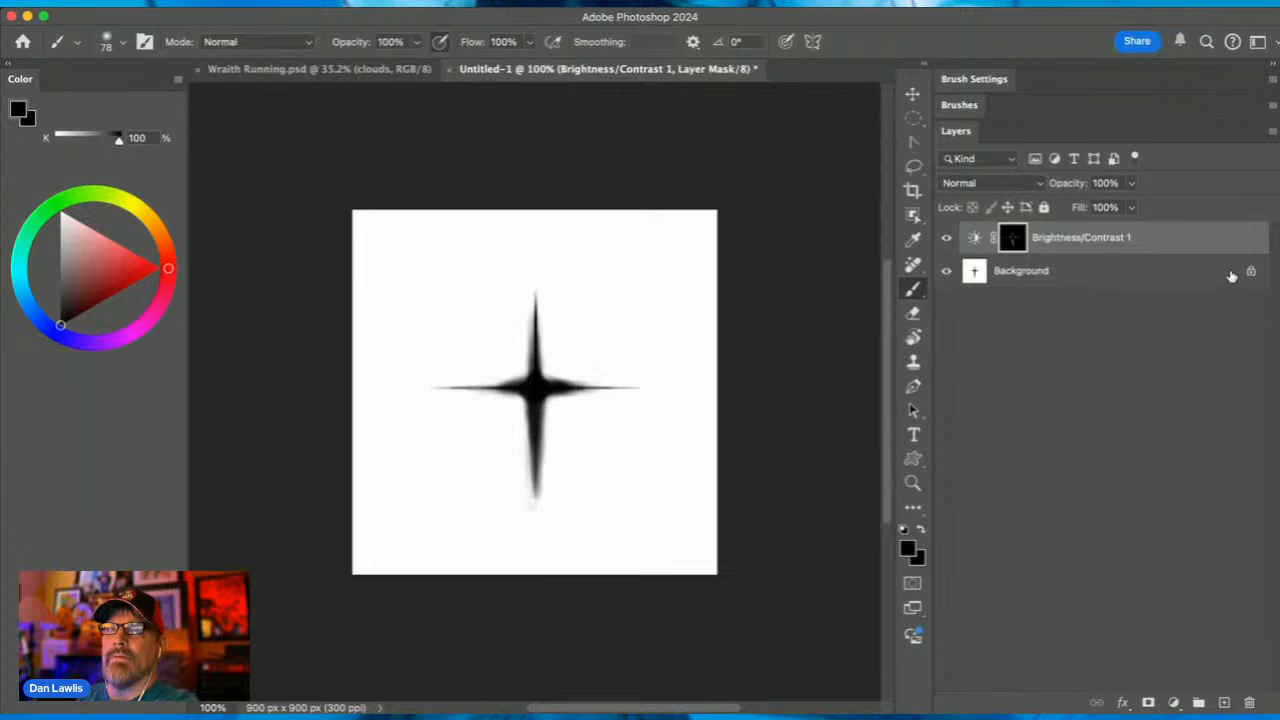
click(1249, 702)
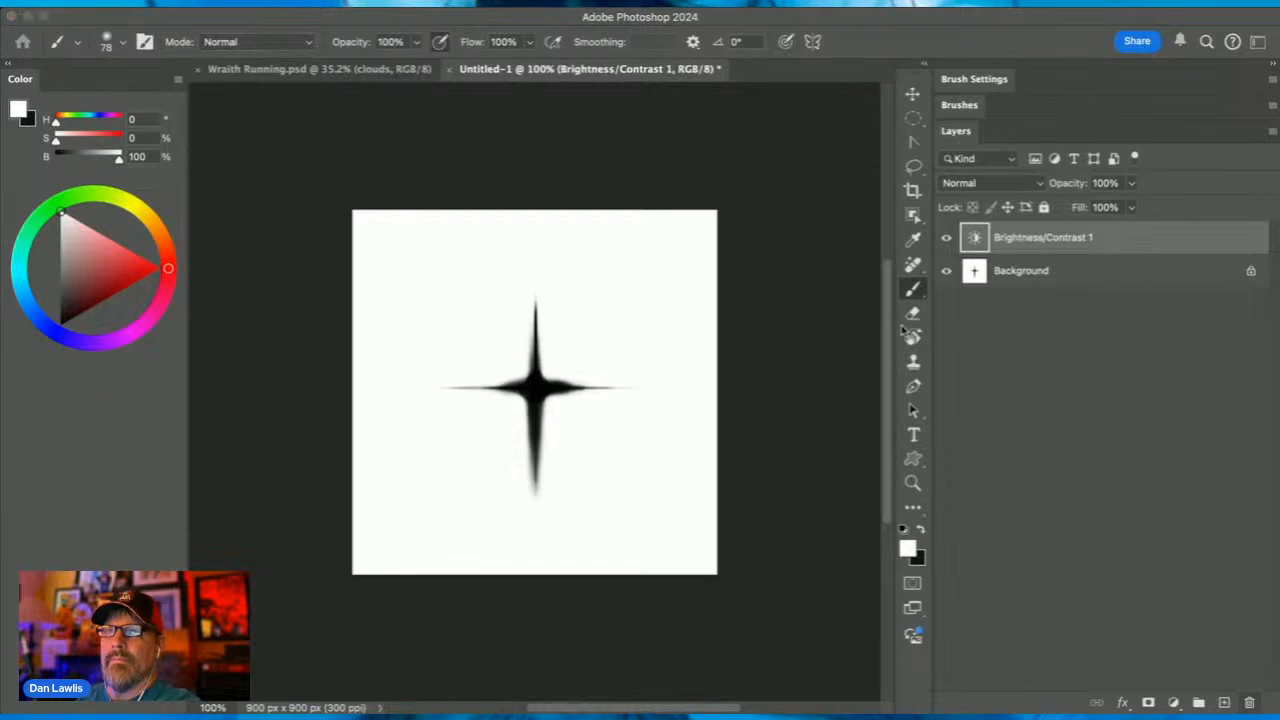
key(Delete)
click(1250, 237)
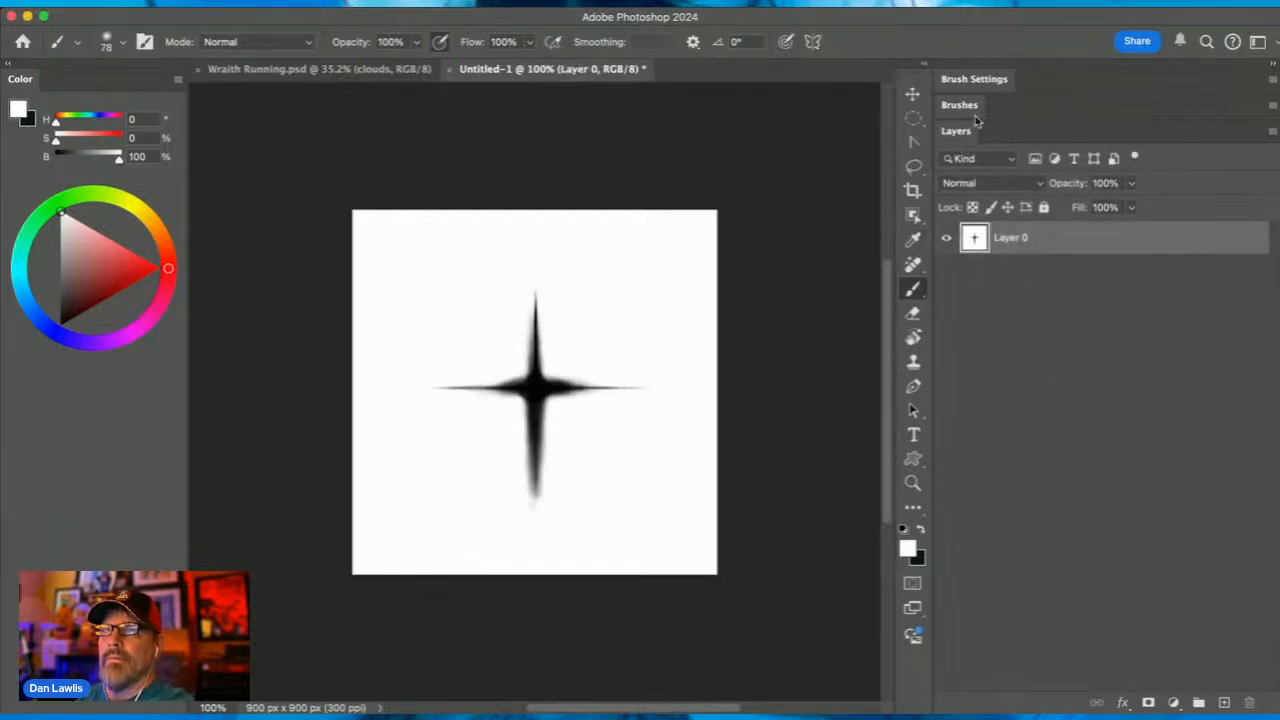
Paint a broad soft black glow over the star's centre, using the 78 px and then a 100 px soft round tip
click(971, 82)
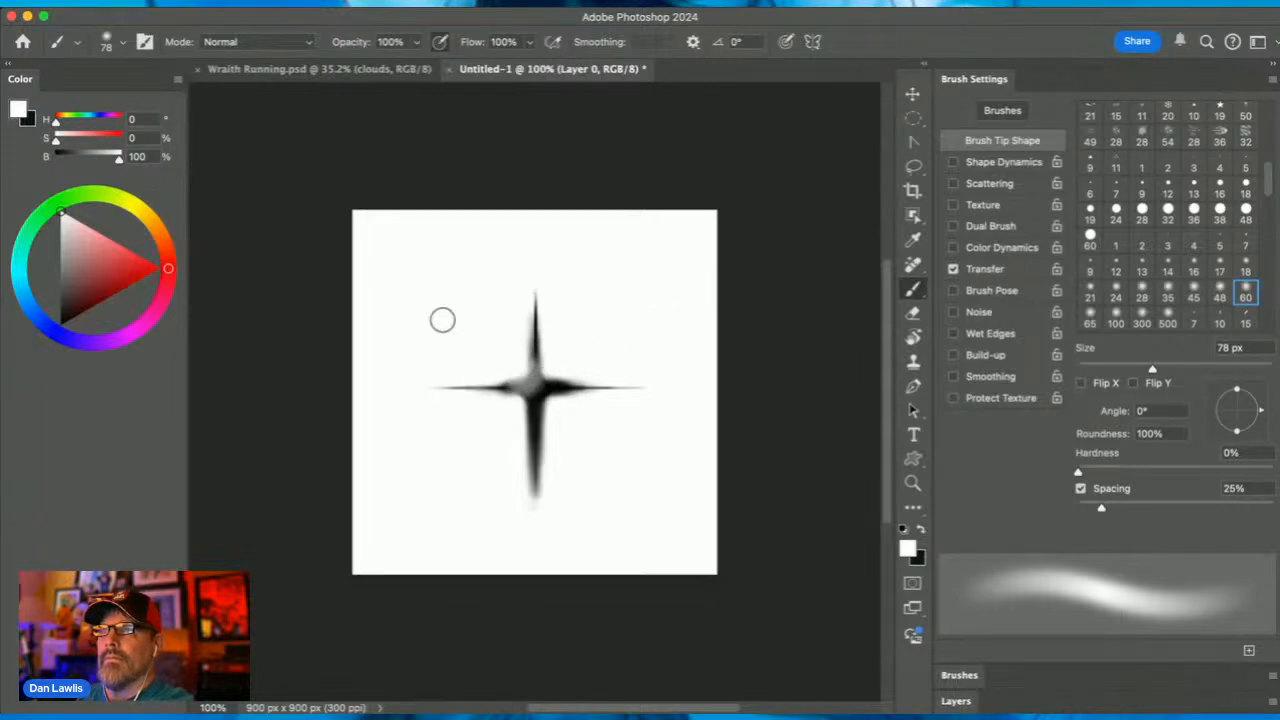
click(61, 325)
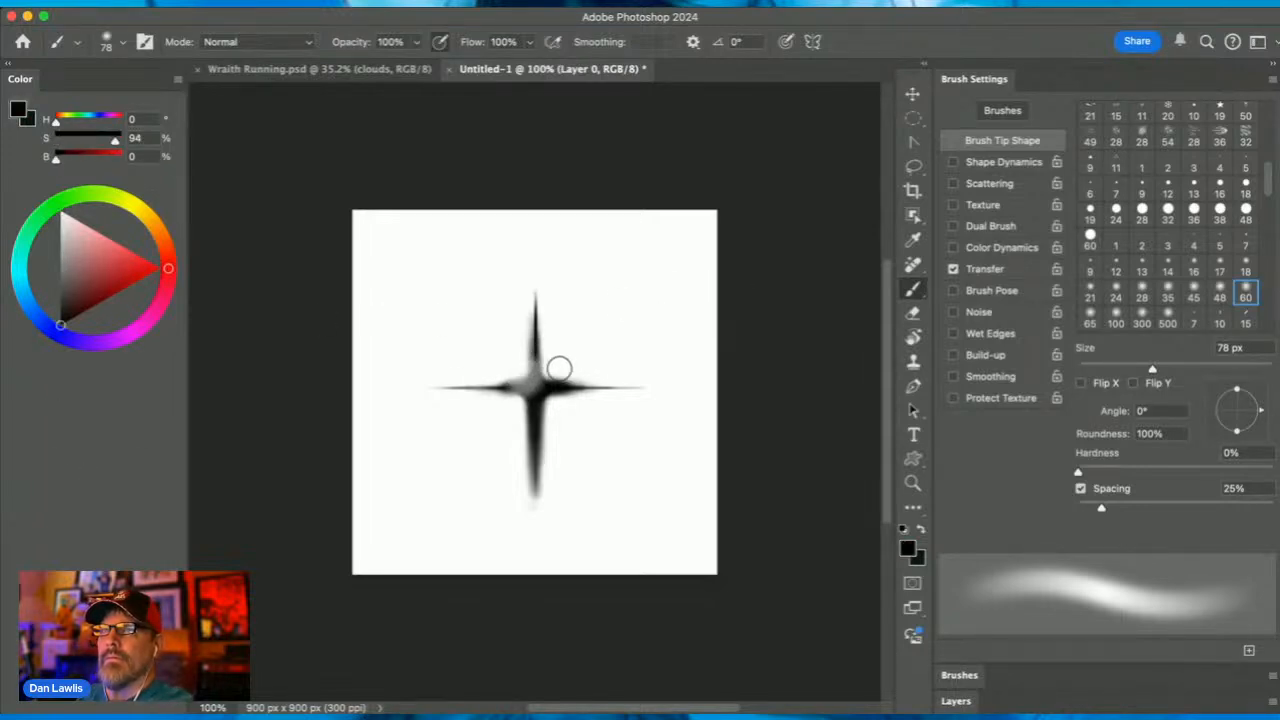
drag(530, 383, 528, 389)
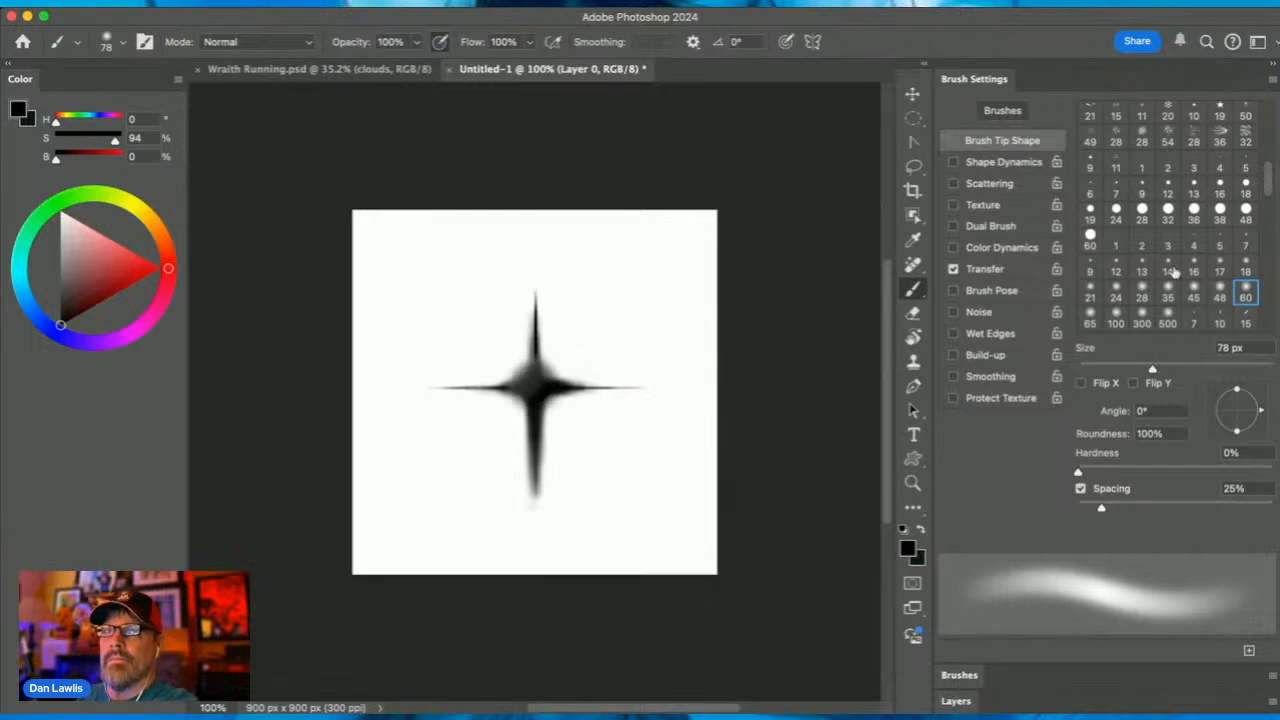
click(1116, 322)
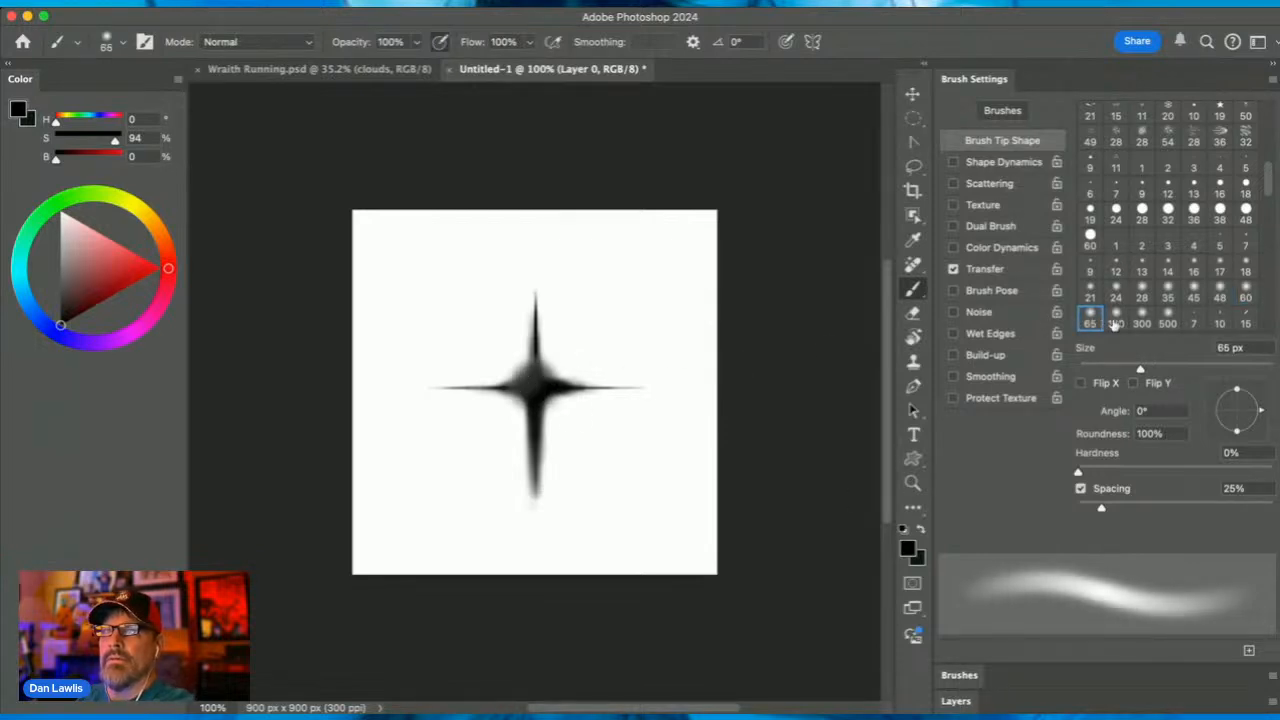
mouse_move(534, 383)
mouse_down()
mouse_move(534, 397)
mouse_move(512, 383)
mouse_move(554, 380)
mouse_move(531, 409)
mouse_move(532, 350)
mouse_move(534, 415)
mouse_move(534, 371)
mouse_move(526, 403)
mouse_move(549, 386)
mouse_move(535, 407)
mouse_up()
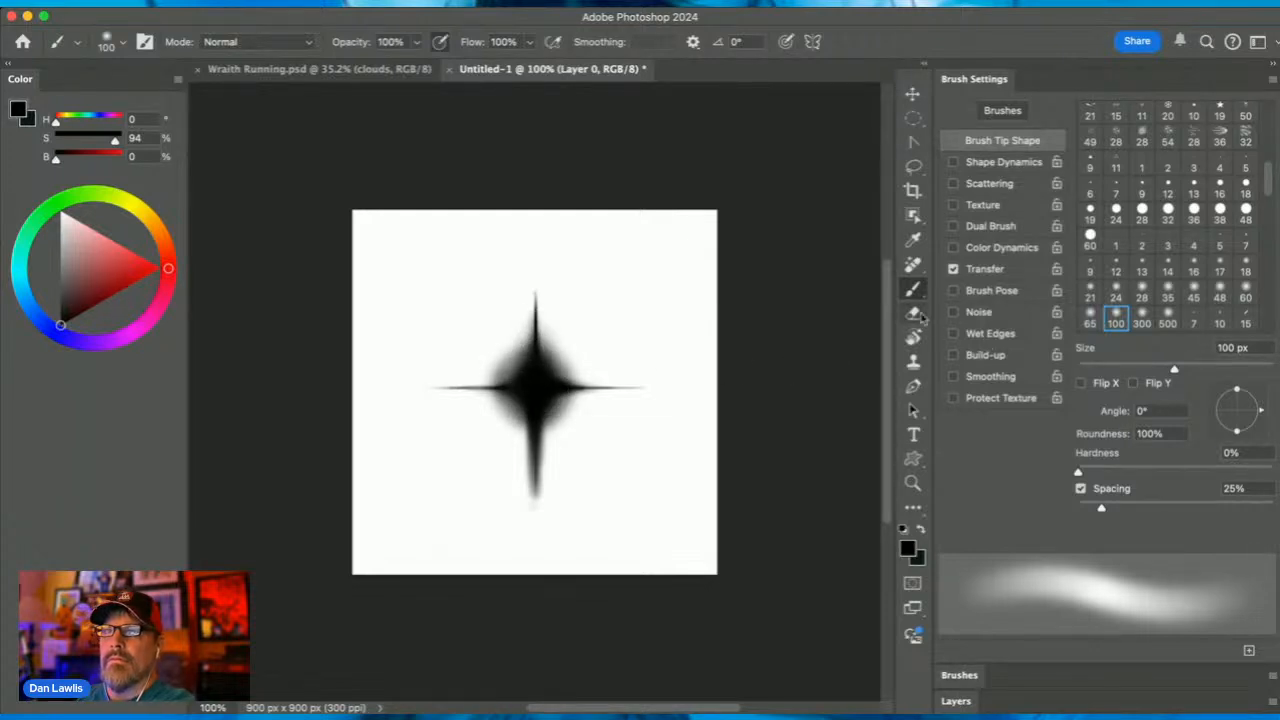
Touch up the left arm with white, then extend and thicken both horizontal arms in black using a 16 px soft round tip
alt+click(615, 475)
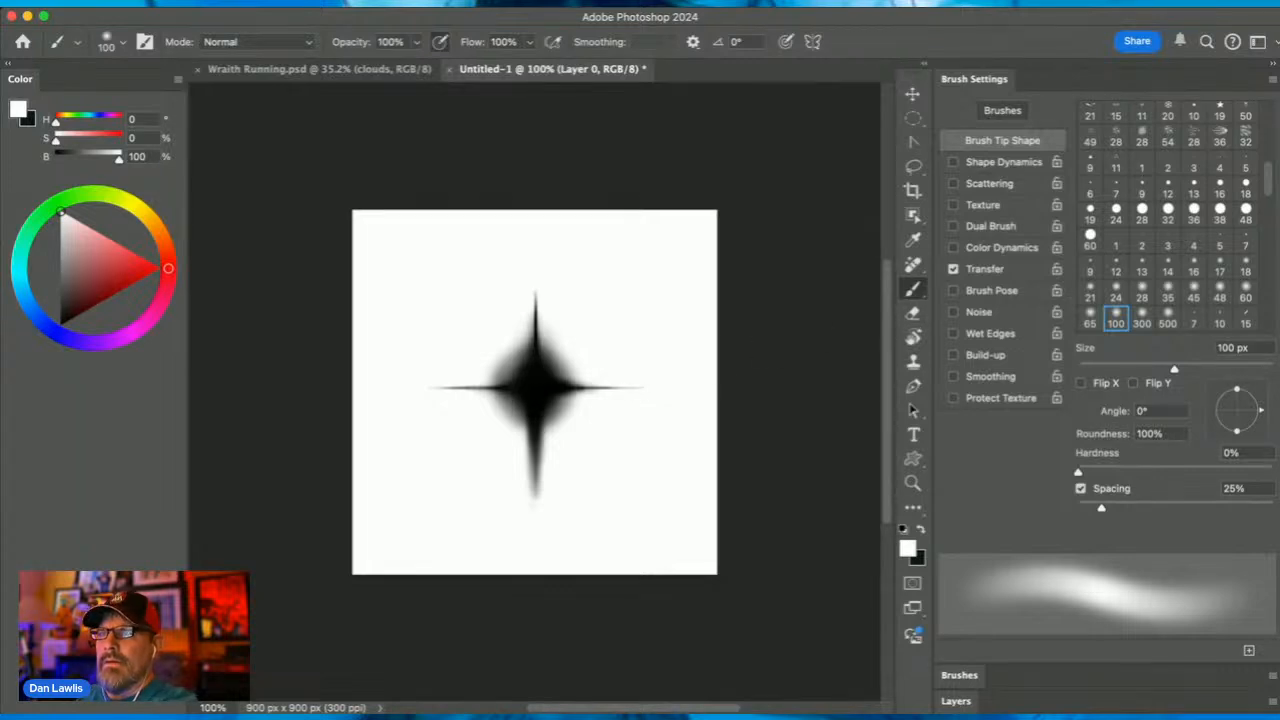
click(1193, 274)
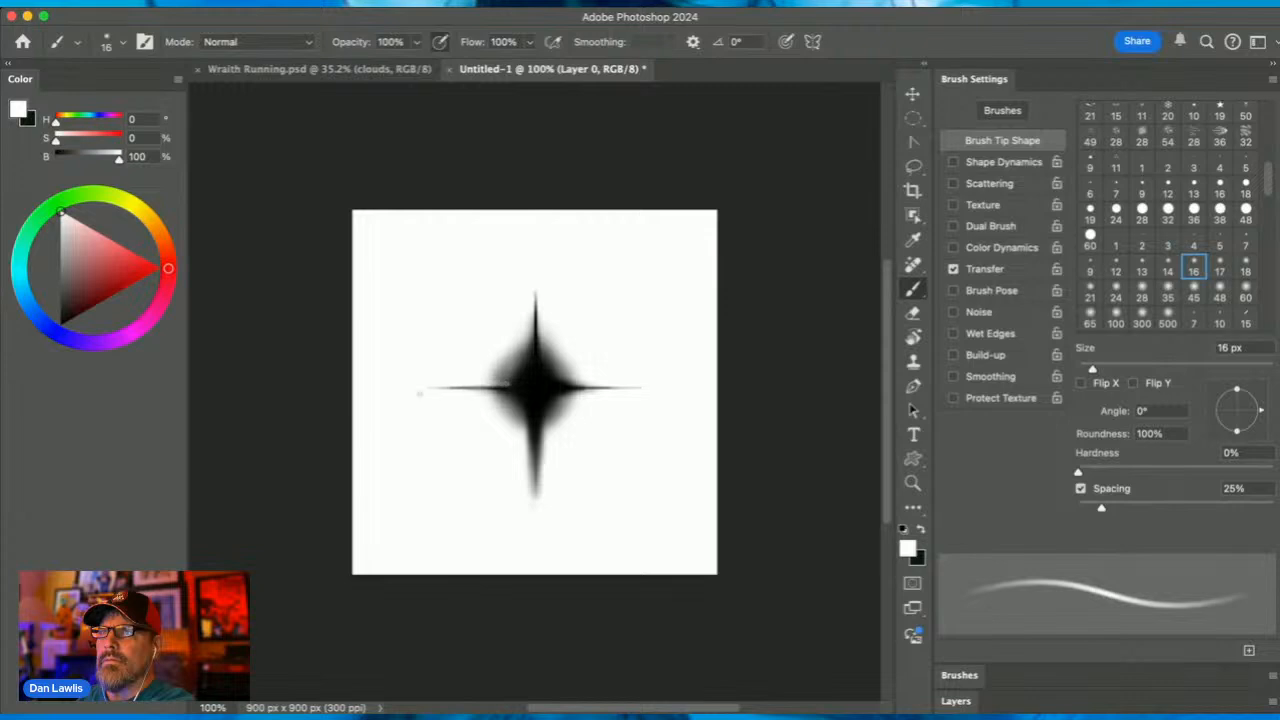
key(x)
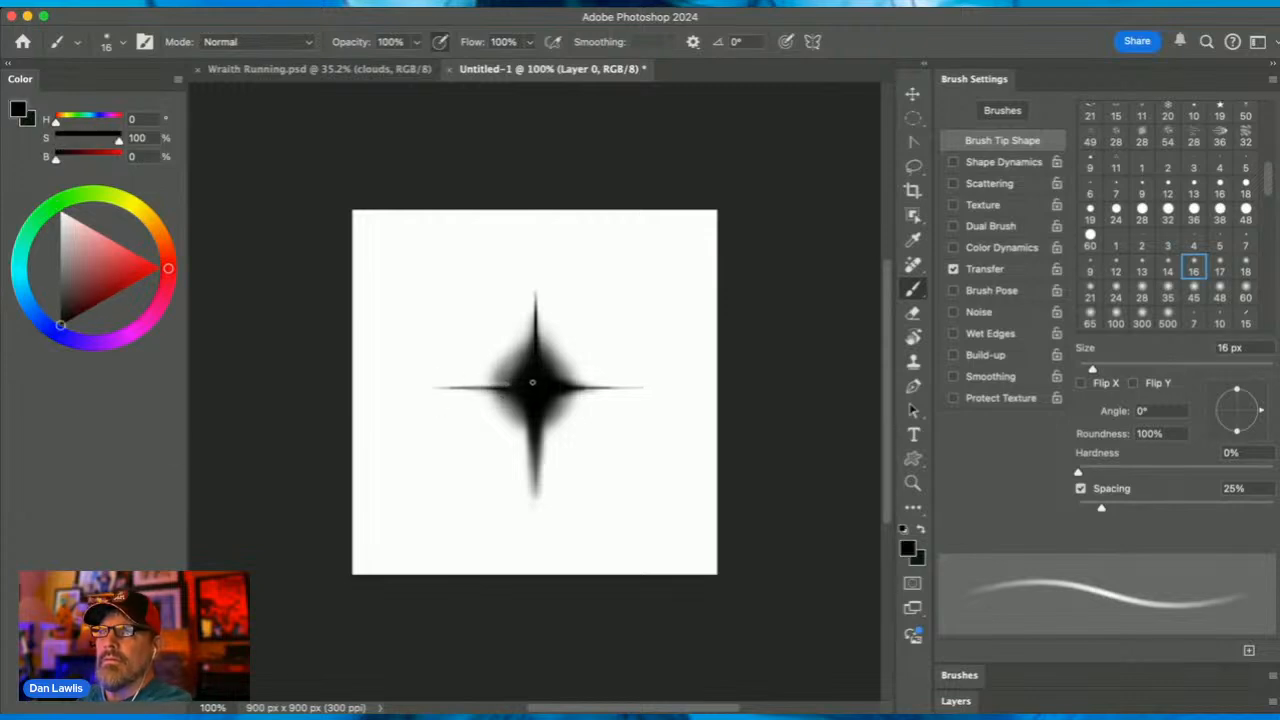
drag(520, 382, 476, 380)
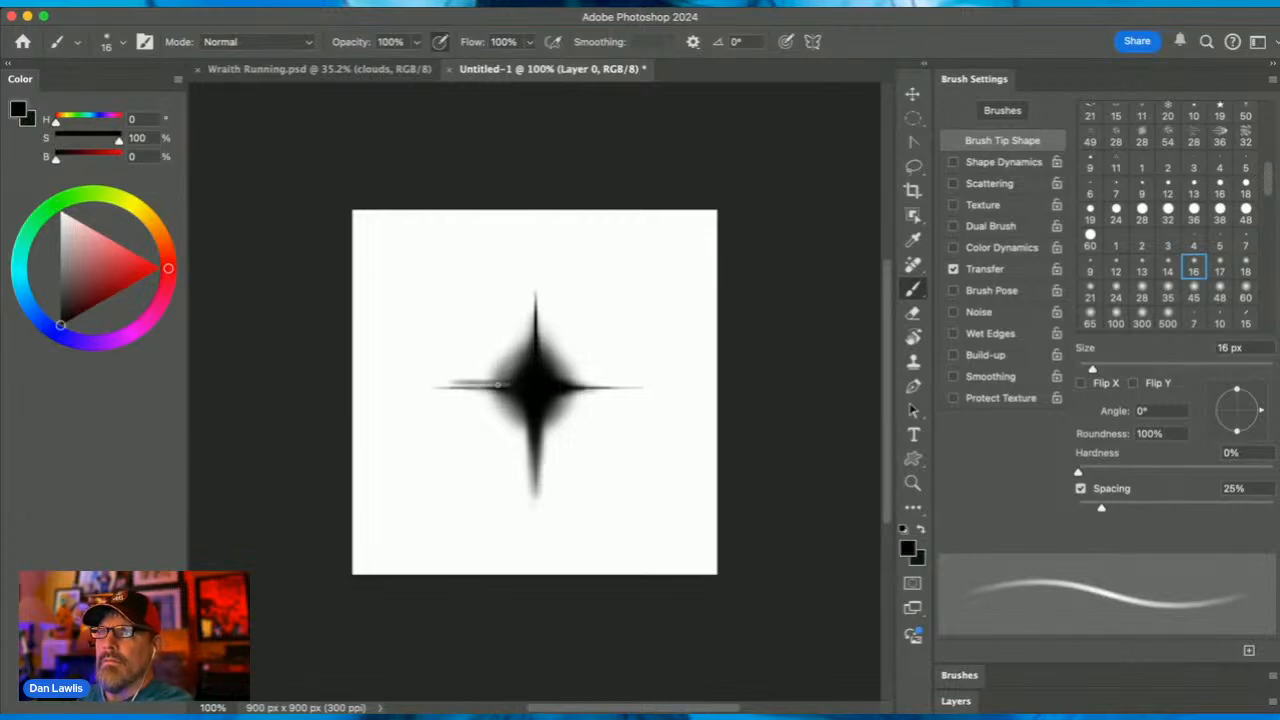
mouse_move(578, 388)
mouse_down()
mouse_move(606, 387)
mouse_move(382, 387)
mouse_up()
mouse_move(528, 382)
mouse_down()
mouse_move(614, 381)
mouse_move(448, 386)
mouse_up()
drag(572, 386, 636, 386)
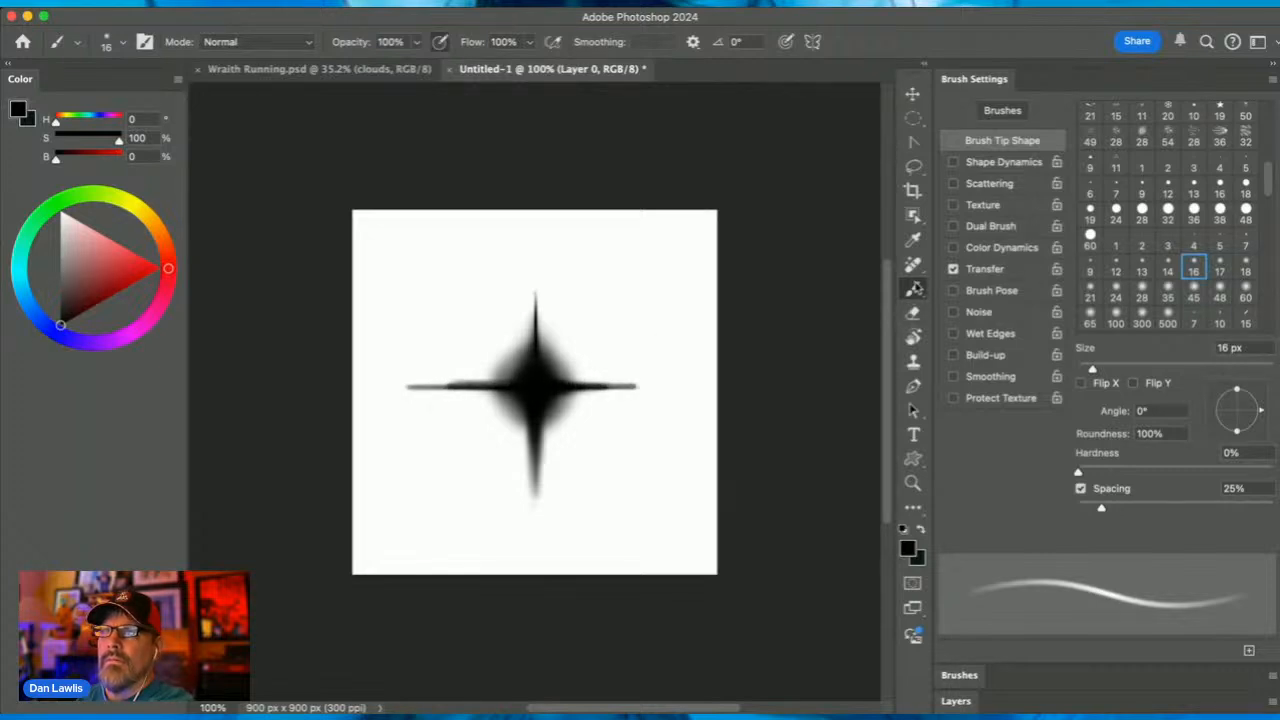
Try brushing a Brightness/Contrast adjustment over the star's horizontal arms with the 28 px Adjustment Brush and white
alt+click(914, 288)
alt+click(662, 358)
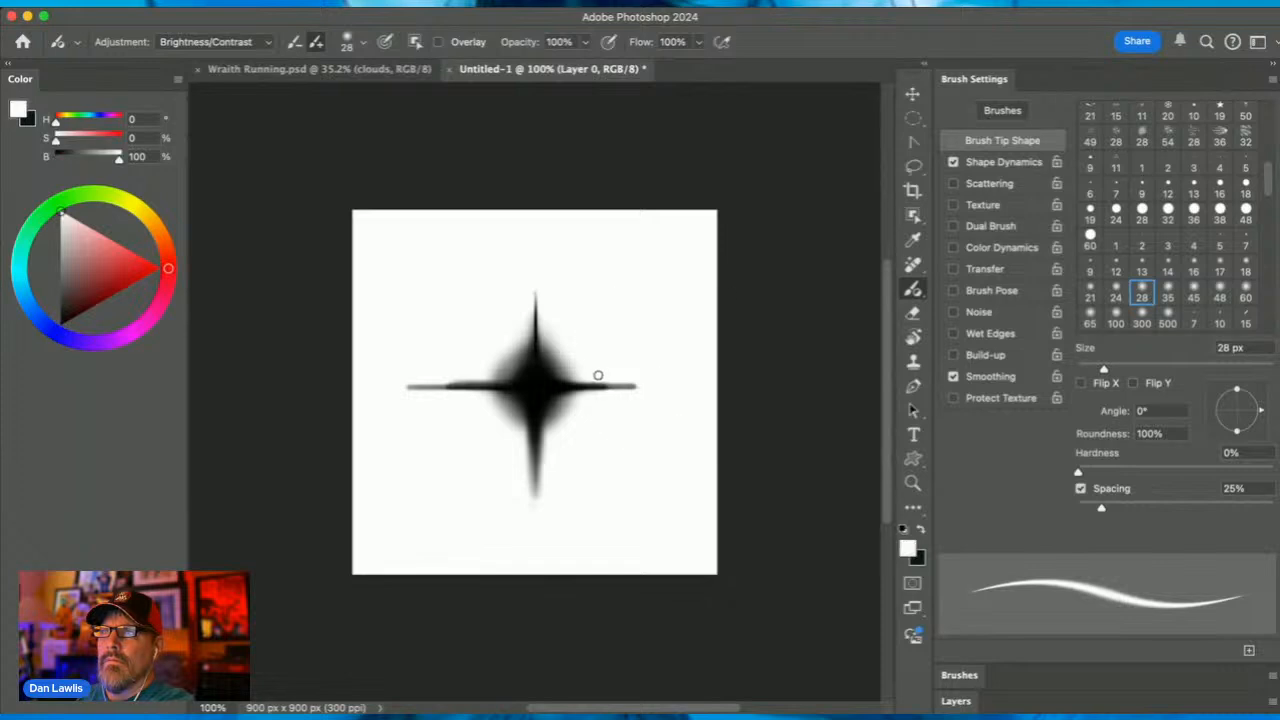
drag(602, 376, 615, 378)
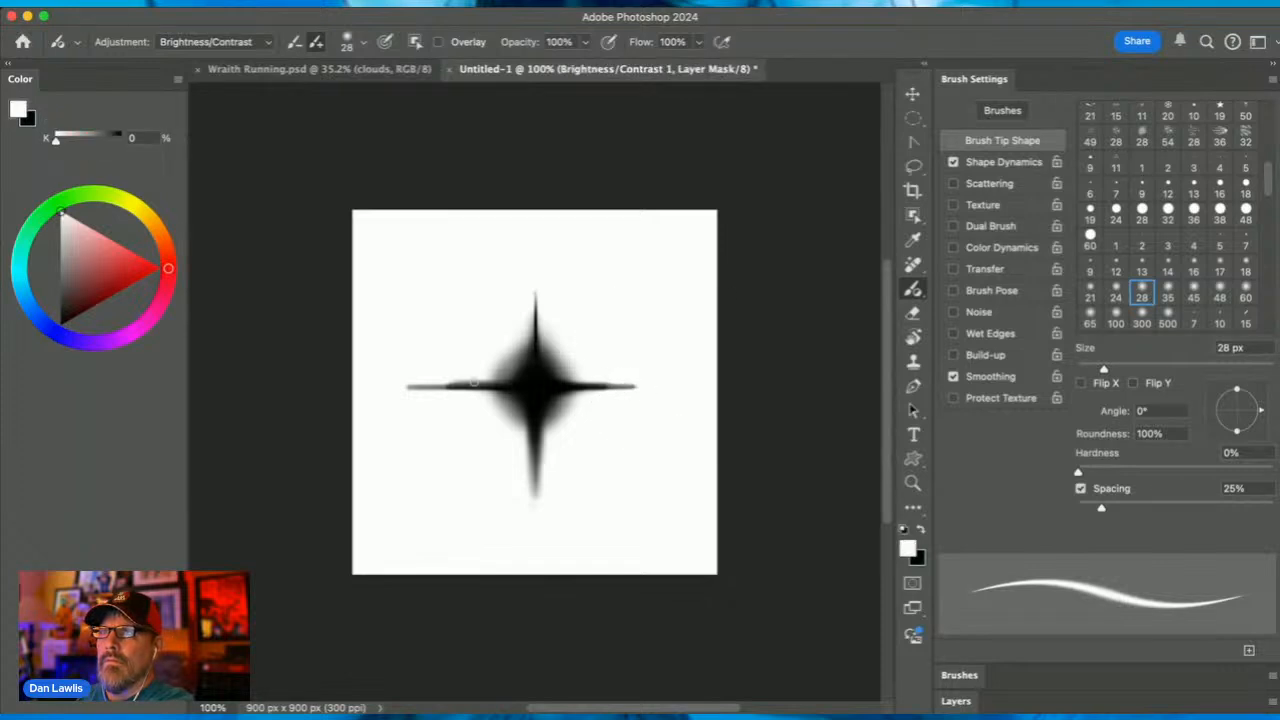
mouse_move(425, 385)
mouse_down()
mouse_move(470, 377)
mouse_move(390, 391)
mouse_up()
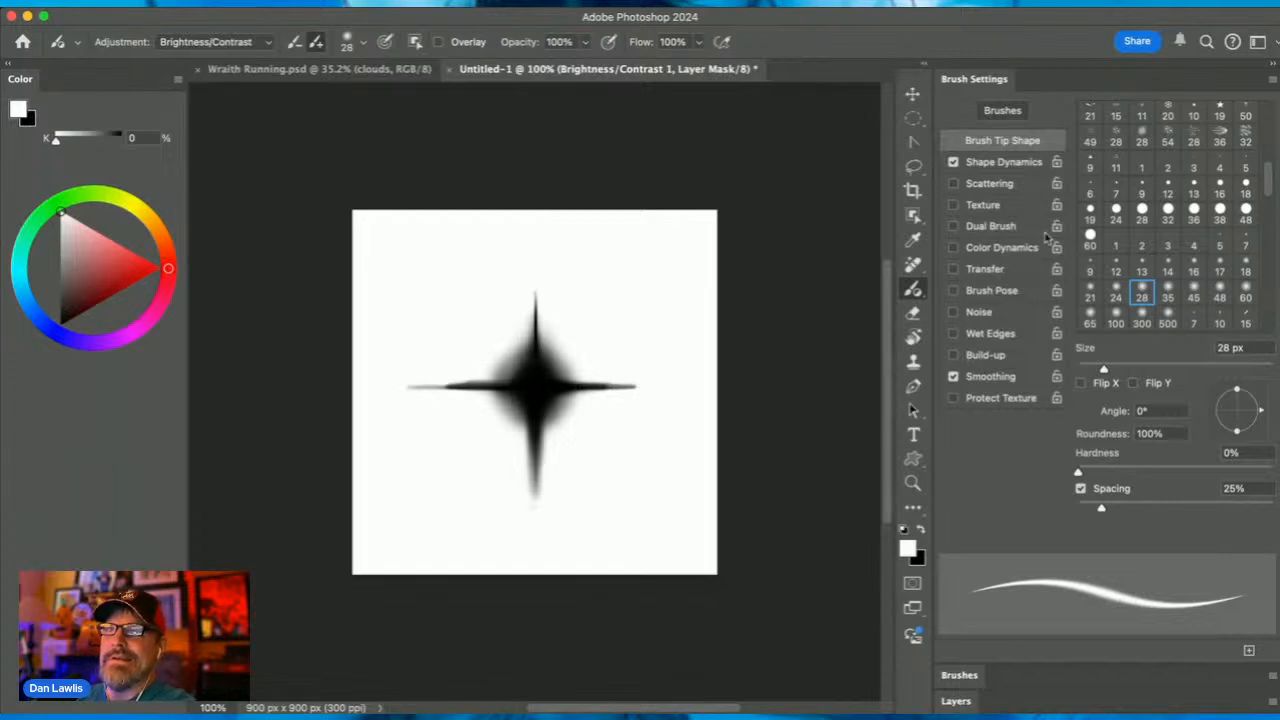
Delete the Brightness/Contrast 1 mask and adjustment layer, leaving only Layer 0
click(958, 703)
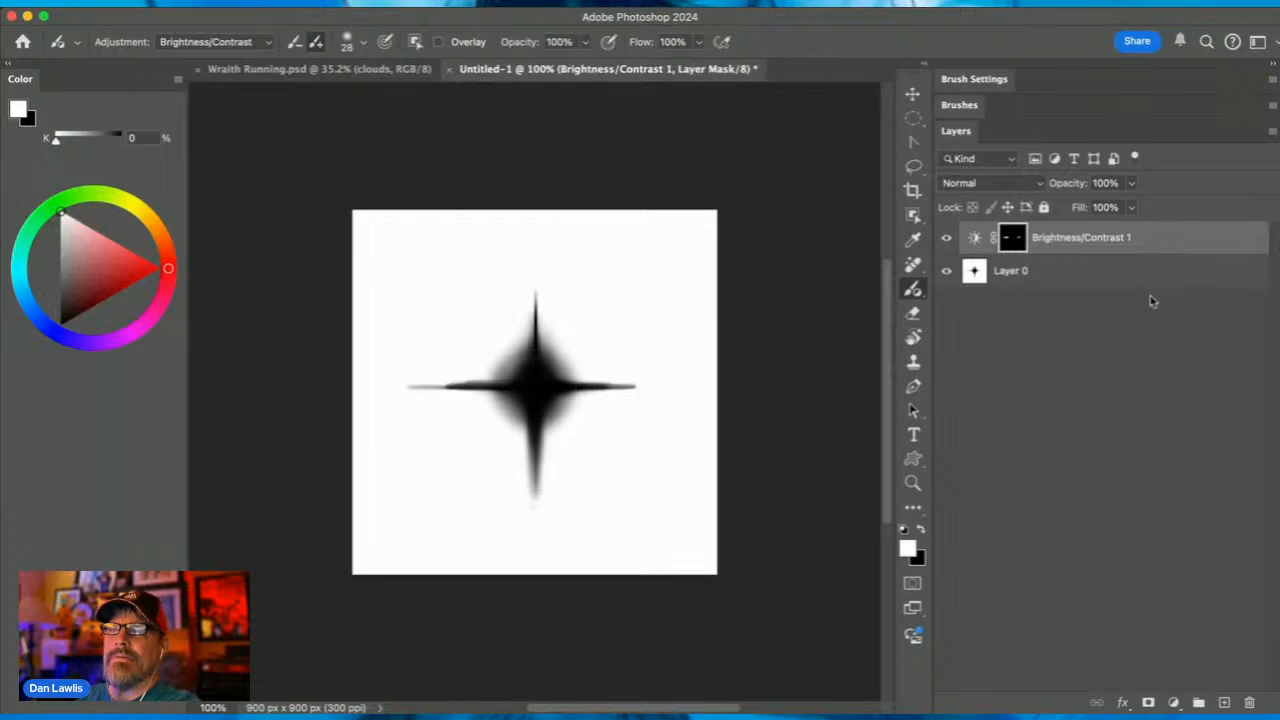
click(1249, 703)
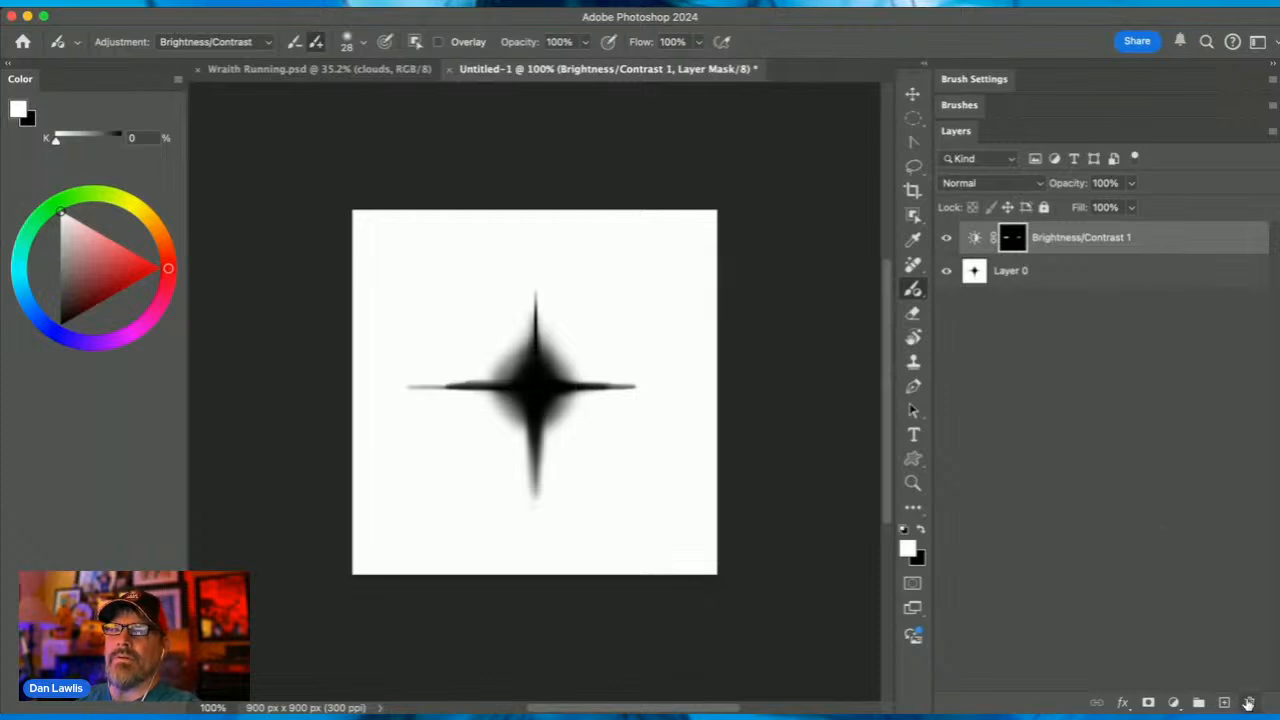
click(745, 359)
click(1249, 703)
click(752, 362)
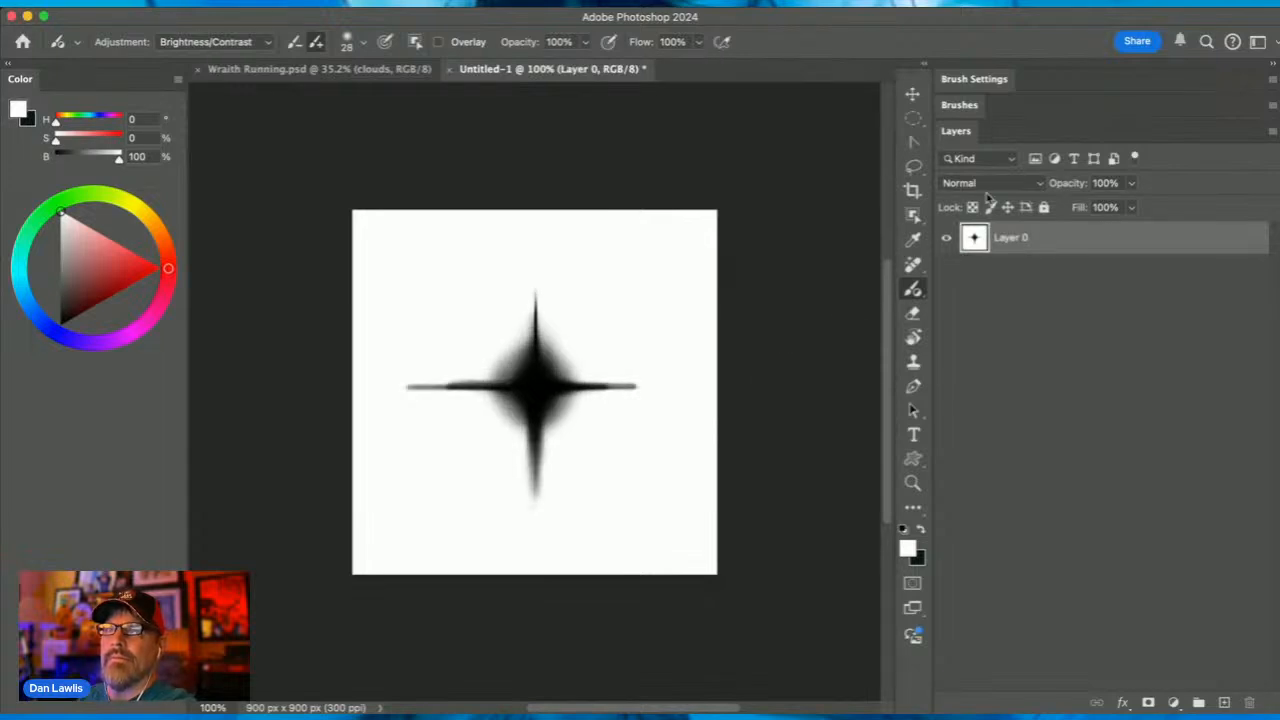
Turn Shape Dynamics off and Transfer on for the Adjustment Brush, sample the star's black and try the adjustment along the right arm
click(997, 82)
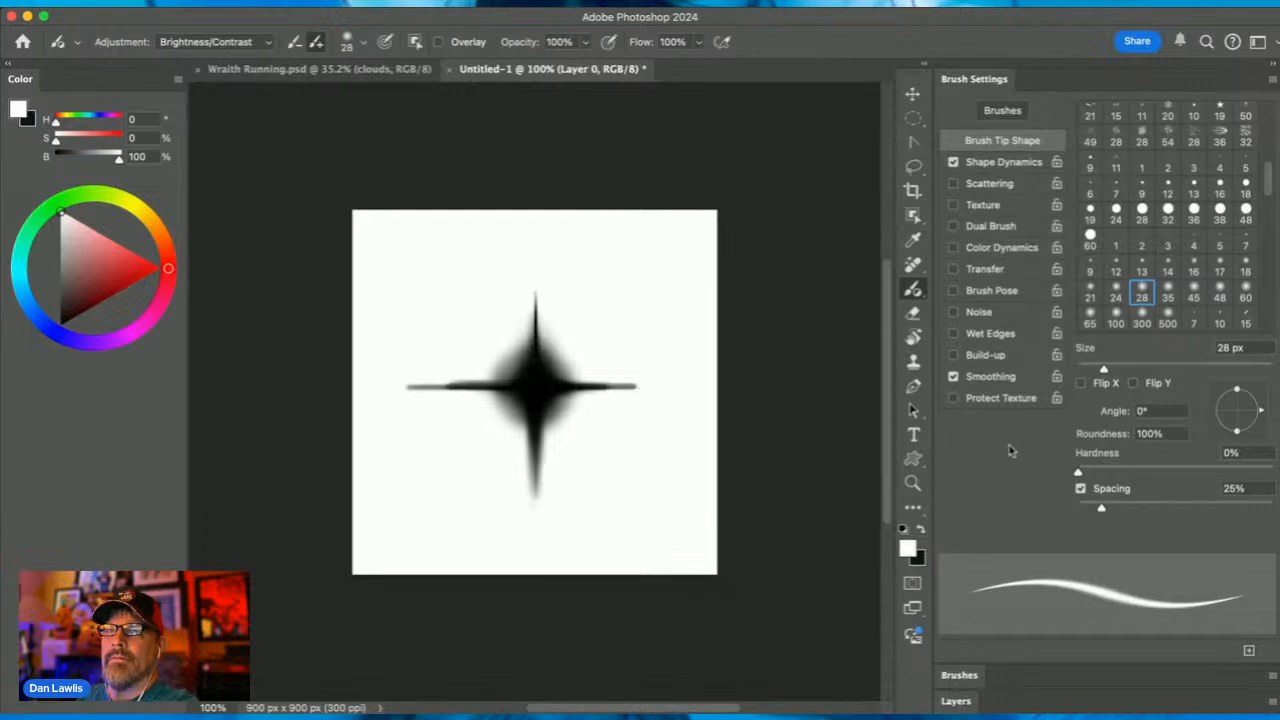
click(953, 162)
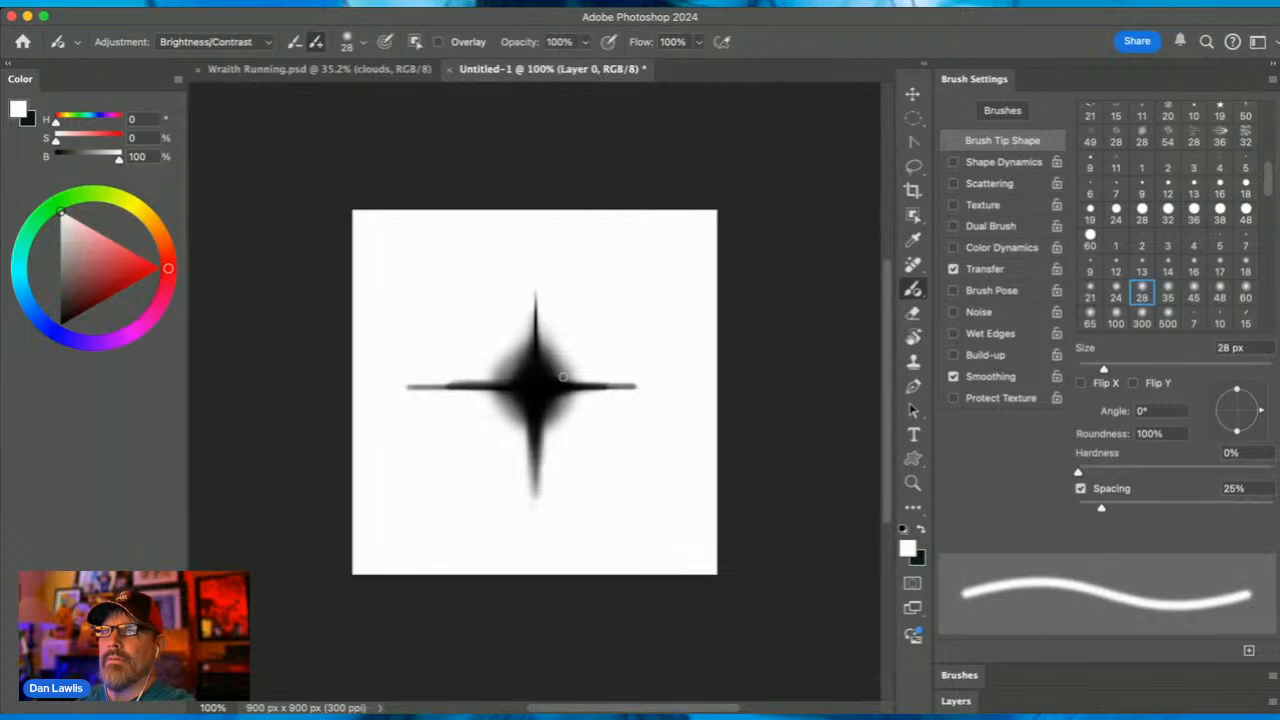
alt+click(545, 373)
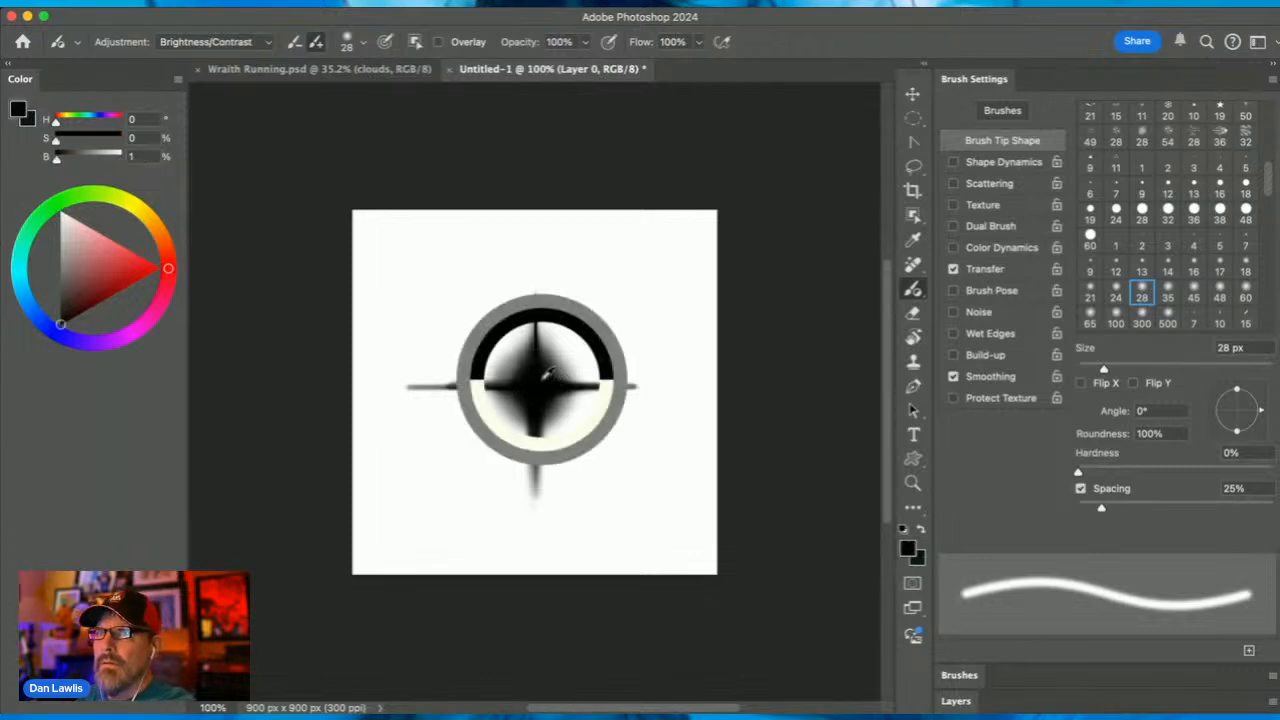
drag(546, 382, 645, 386)
key(x)
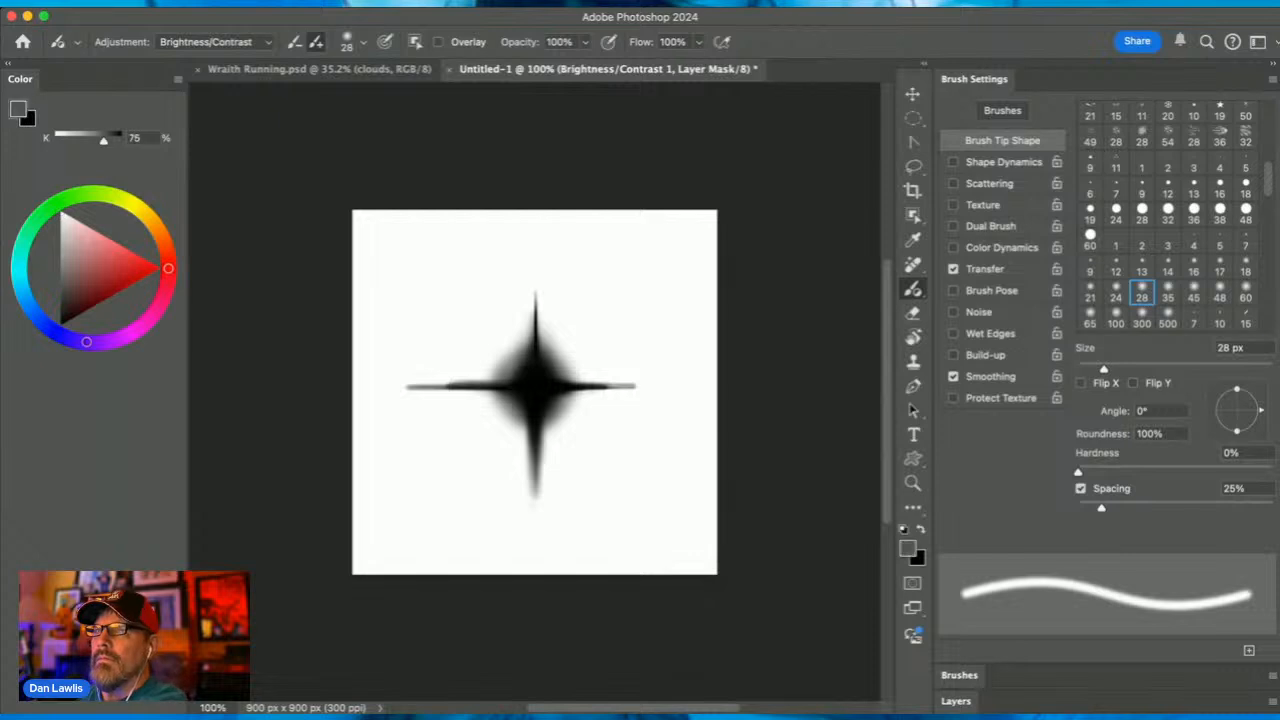
drag(592, 386, 648, 385)
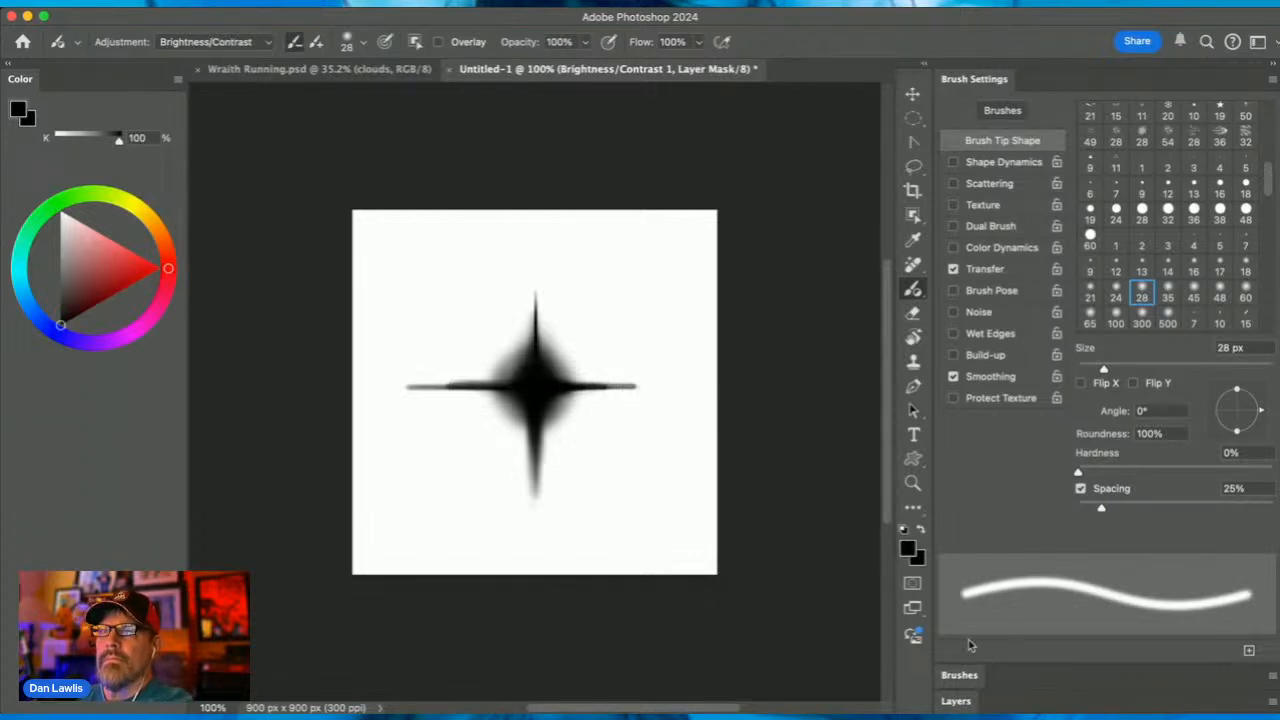
Remove the new Brightness/Contrast 1 adjustment layer and its mask from above Layer 0
click(956, 701)
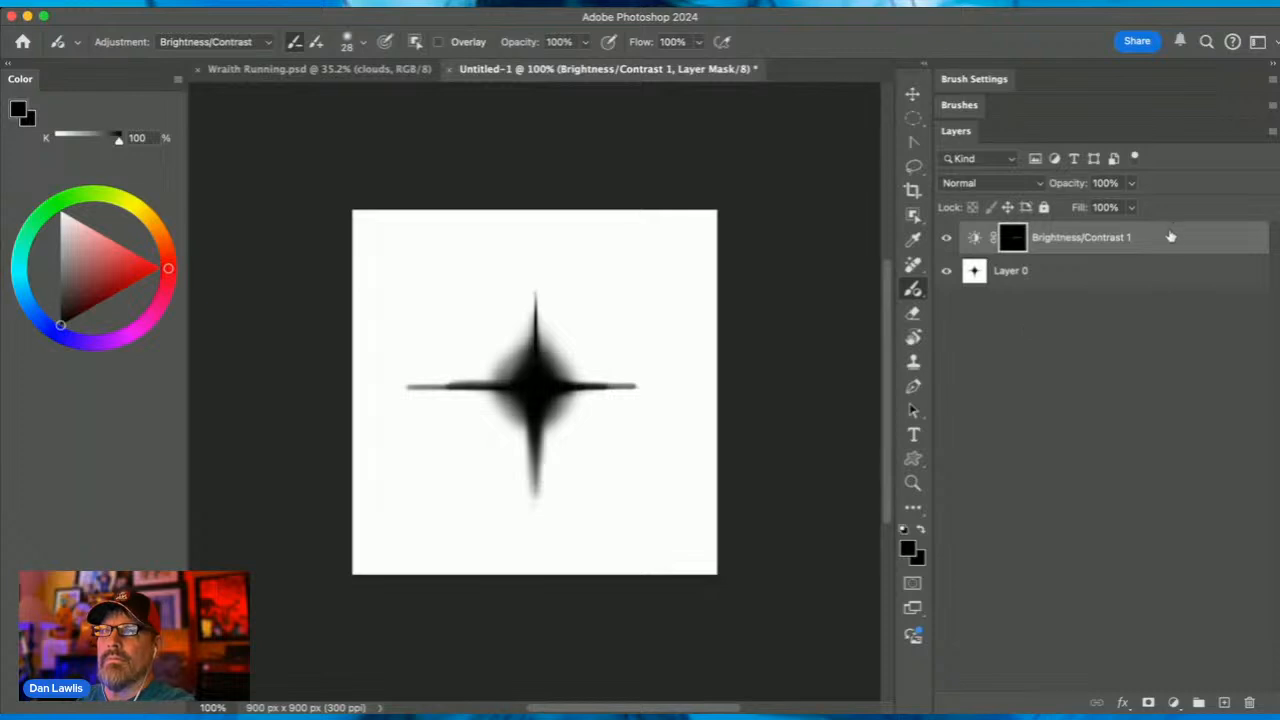
click(1249, 703)
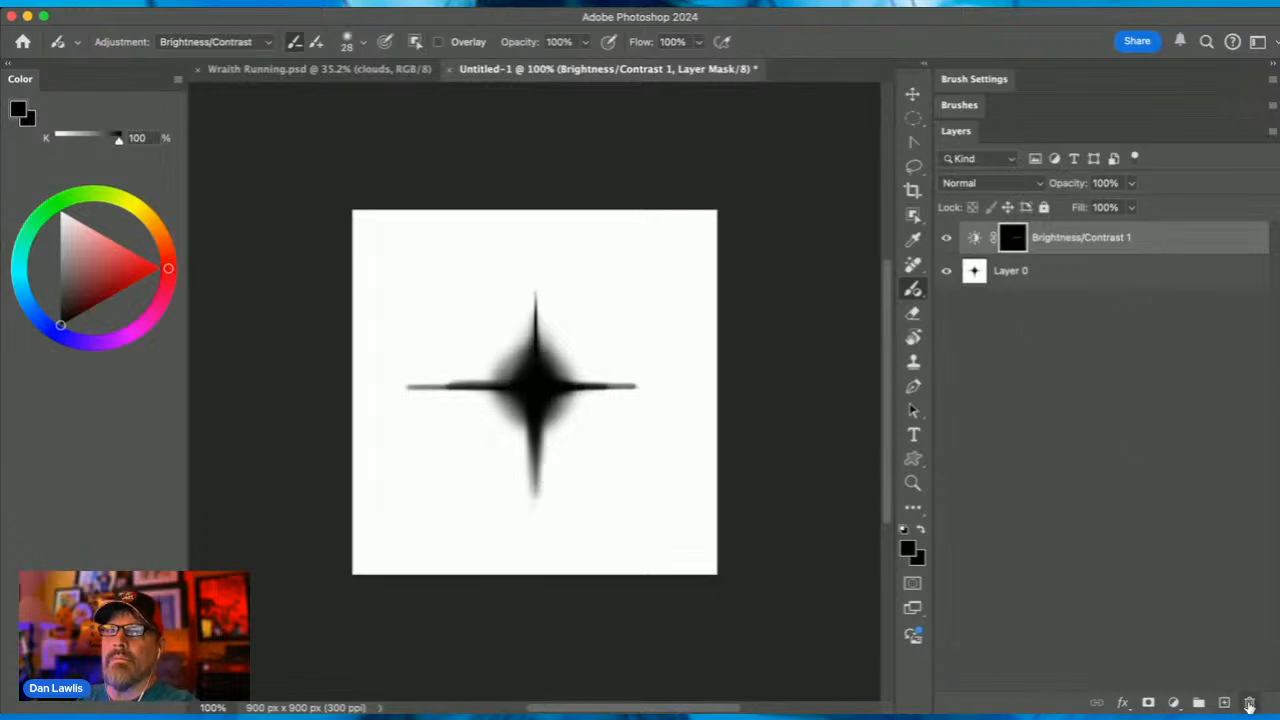
click(716, 354)
click(1249, 702)
click(749, 363)
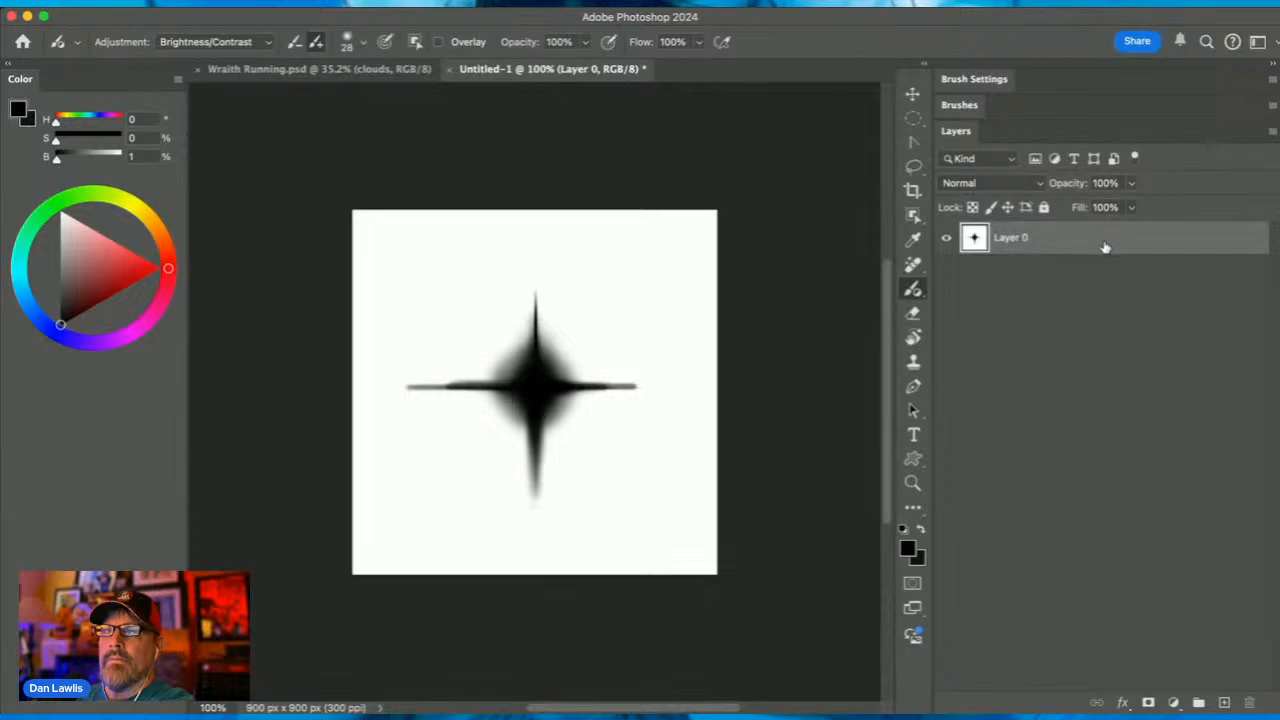
Extend the star's right arm outward with the regular Brush tool, using the soft 16 px tip in black
click(914, 290)
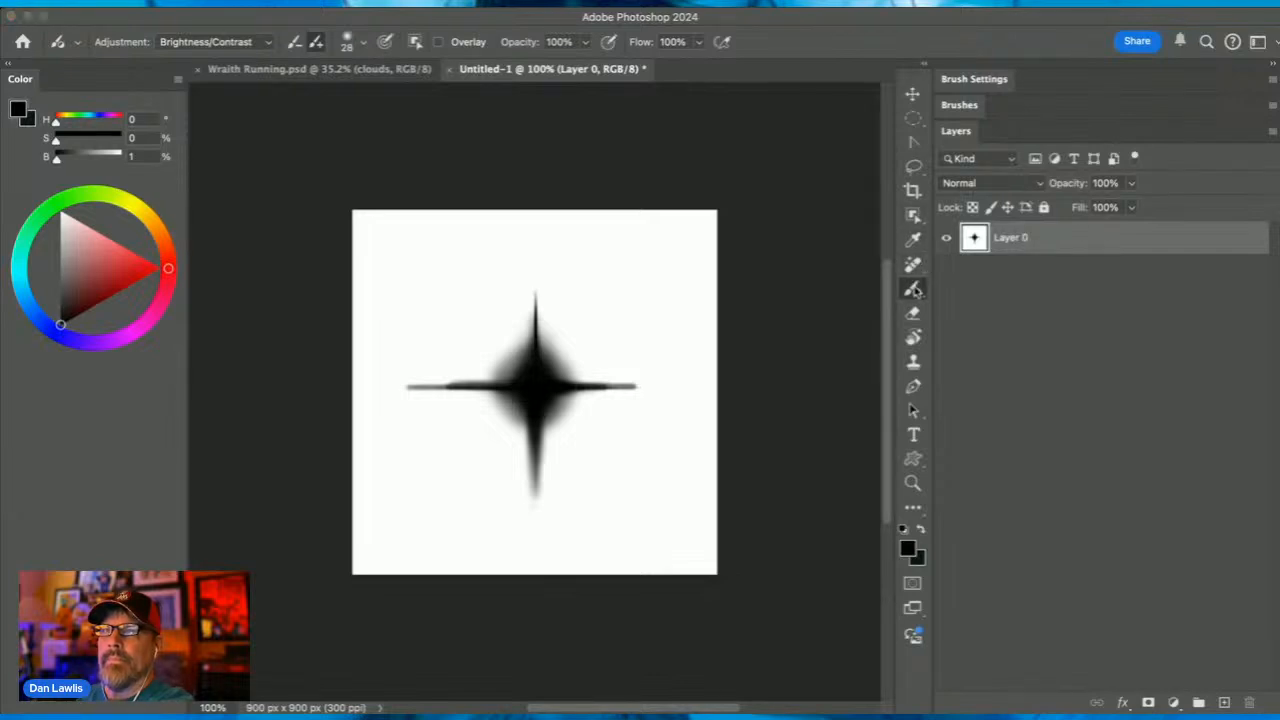
click(970, 292)
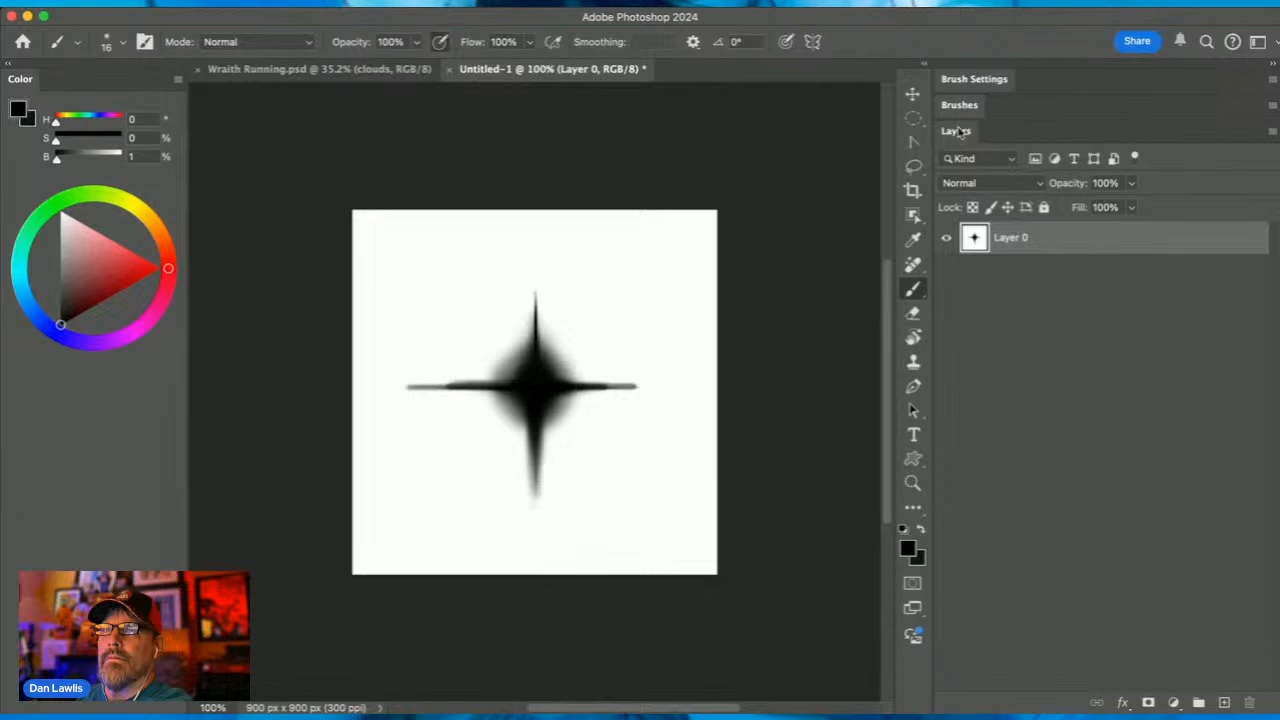
click(988, 80)
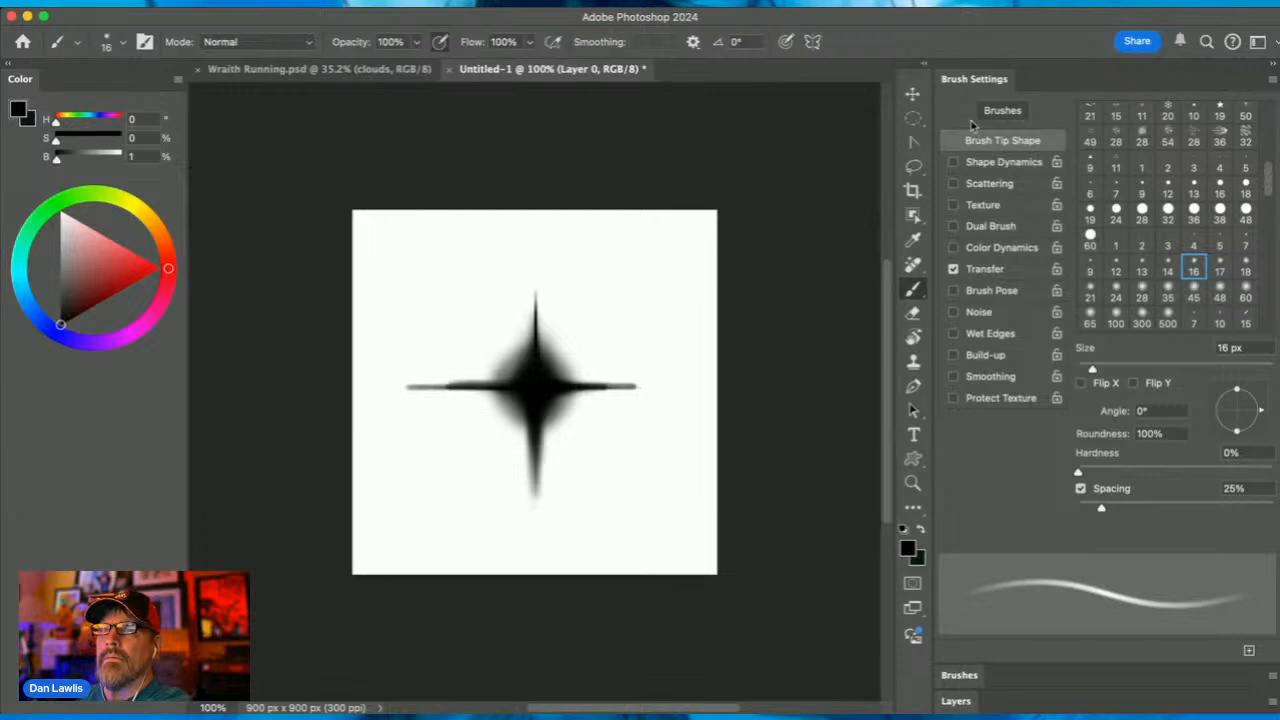
click(956, 701)
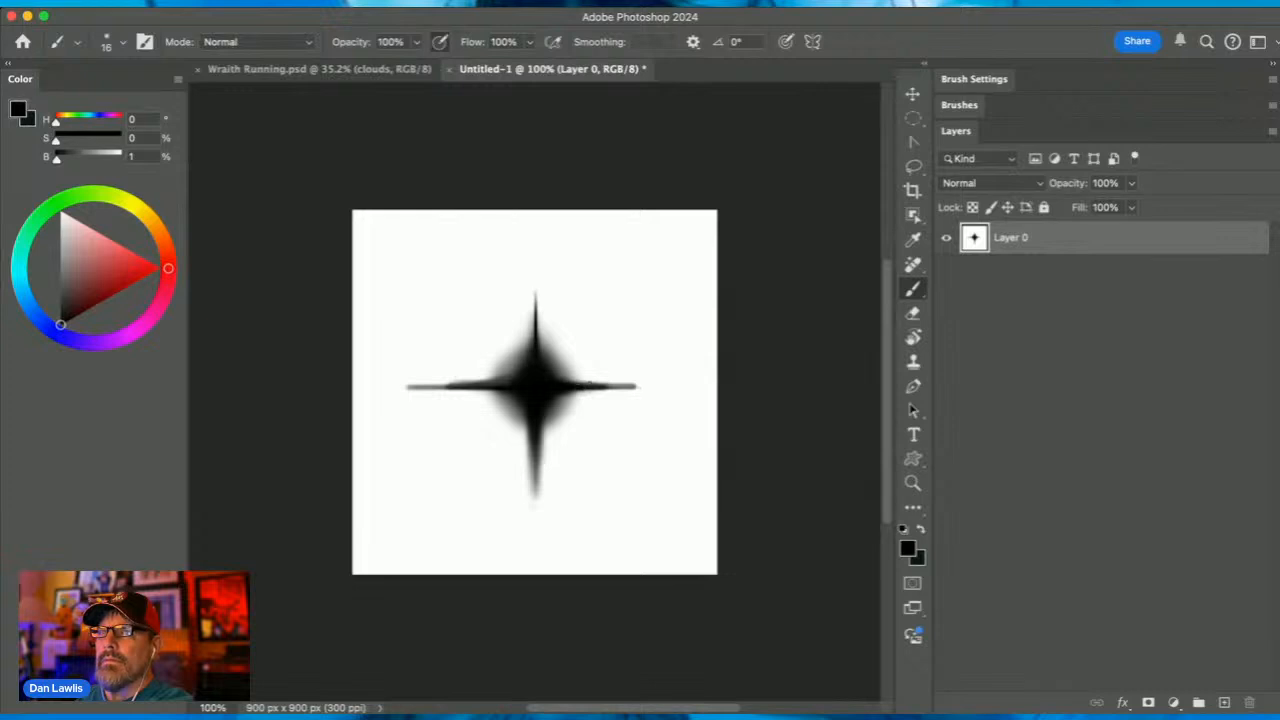
mouse_move(600, 386)
mouse_down()
mouse_move(636, 387)
mouse_move(440, 386)
mouse_move(663, 386)
mouse_up()
Fade the outer ends of the star's horizontal arms with a soft 300 px brush in white
click(962, 107)
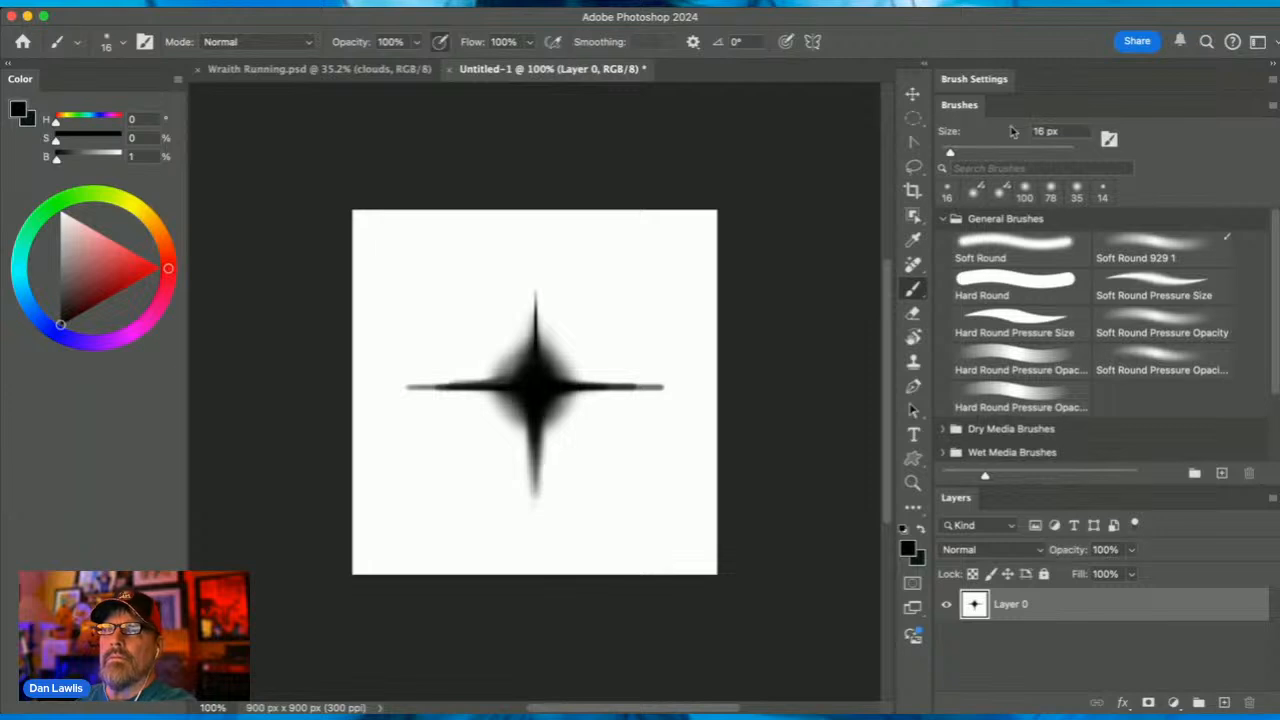
click(979, 80)
click(1142, 314)
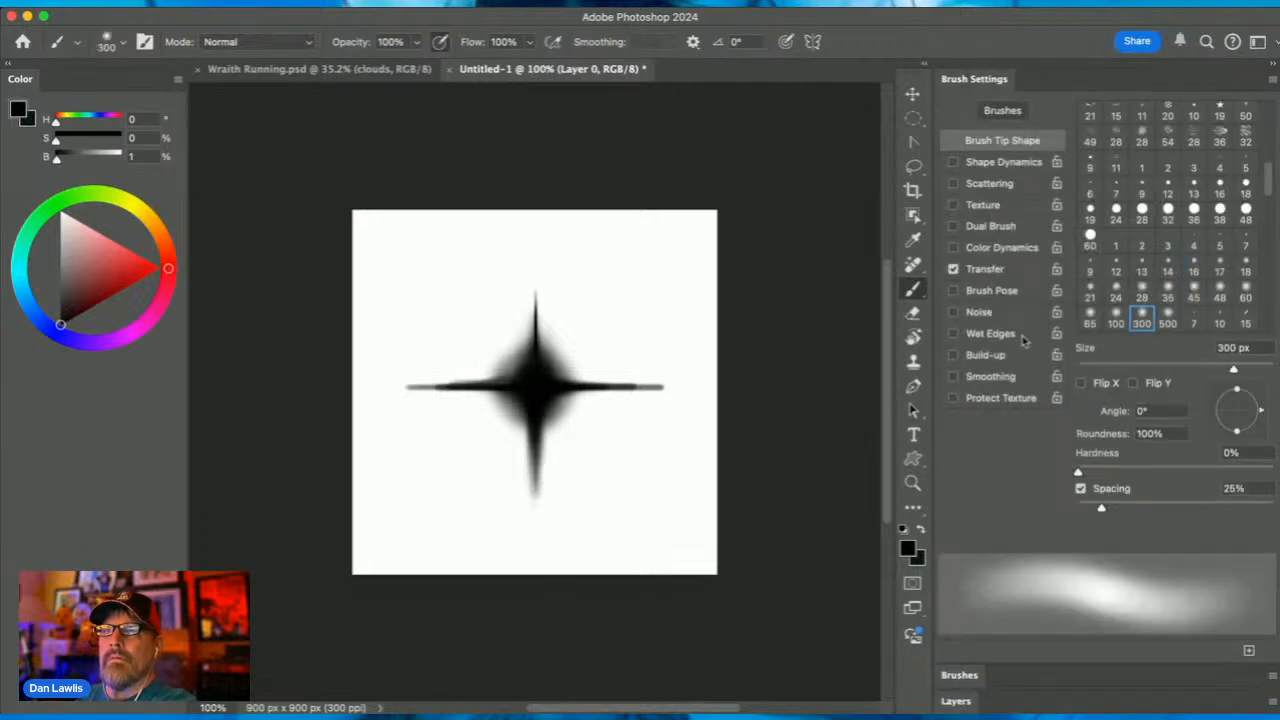
key(x)
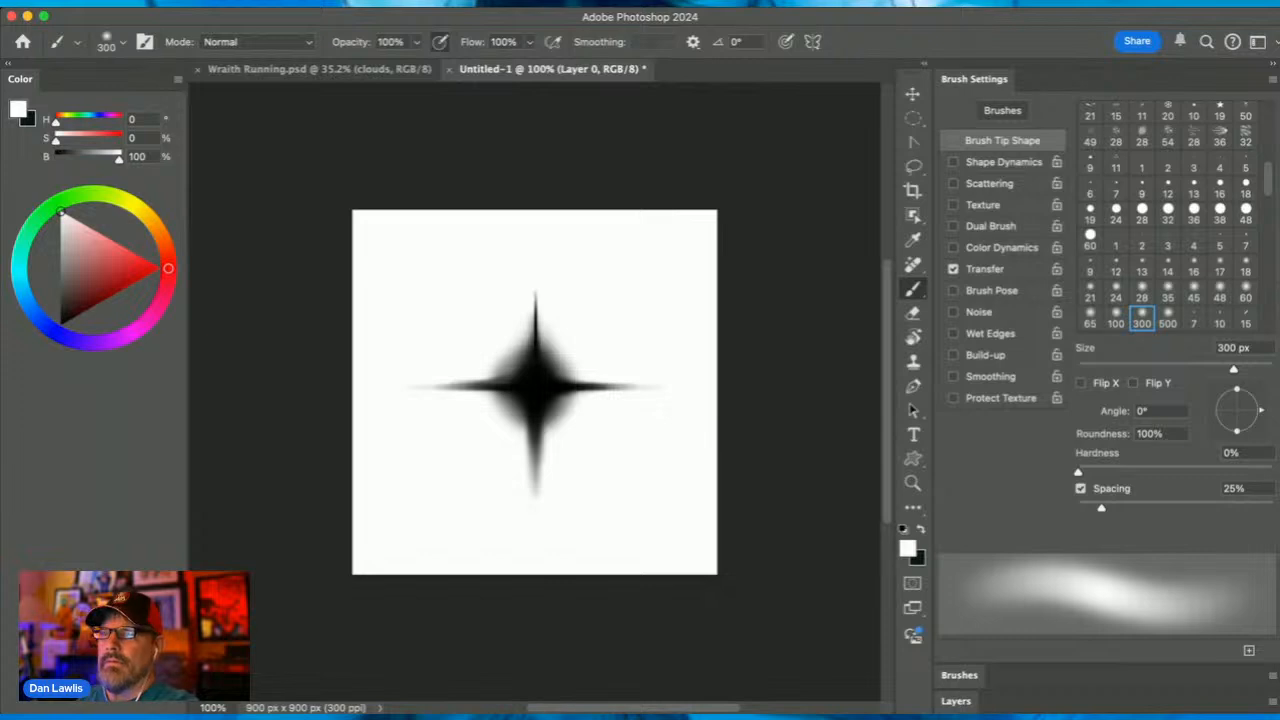
Lengthen the star's lower arm downward with a soft 45 px brush in black
click(84, 301)
click(60, 325)
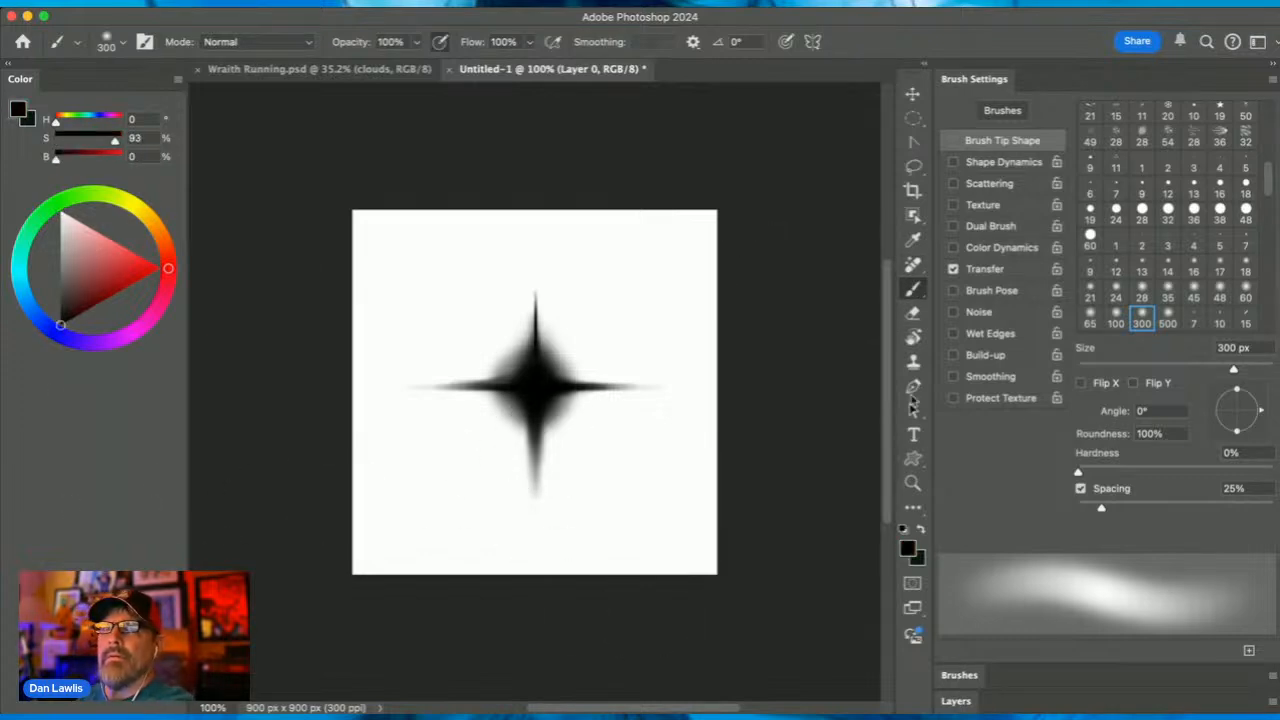
click(959, 675)
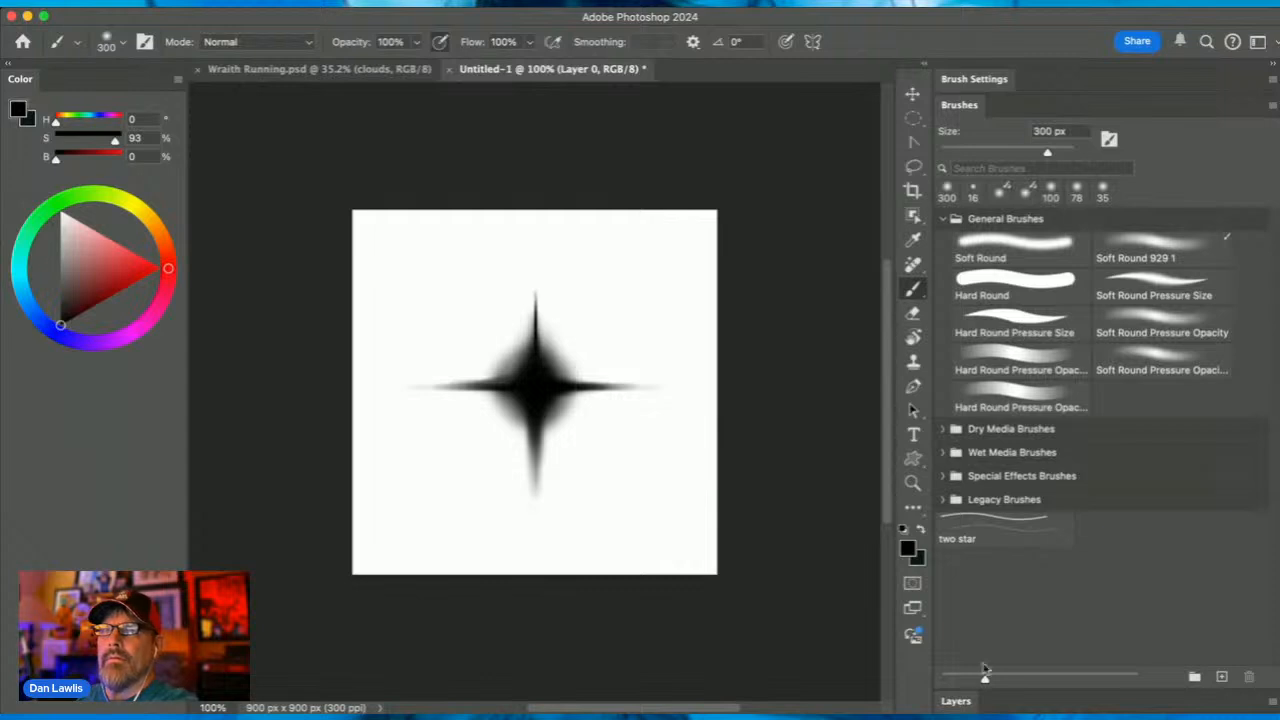
click(972, 80)
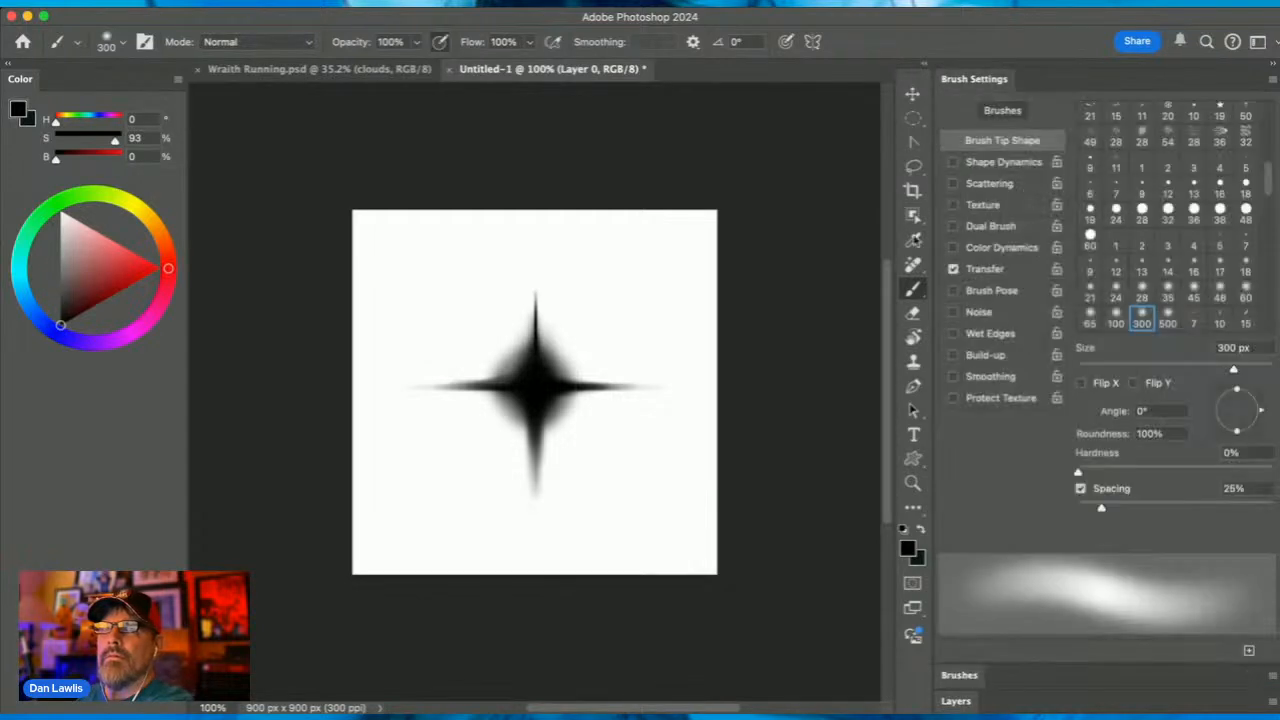
click(1193, 292)
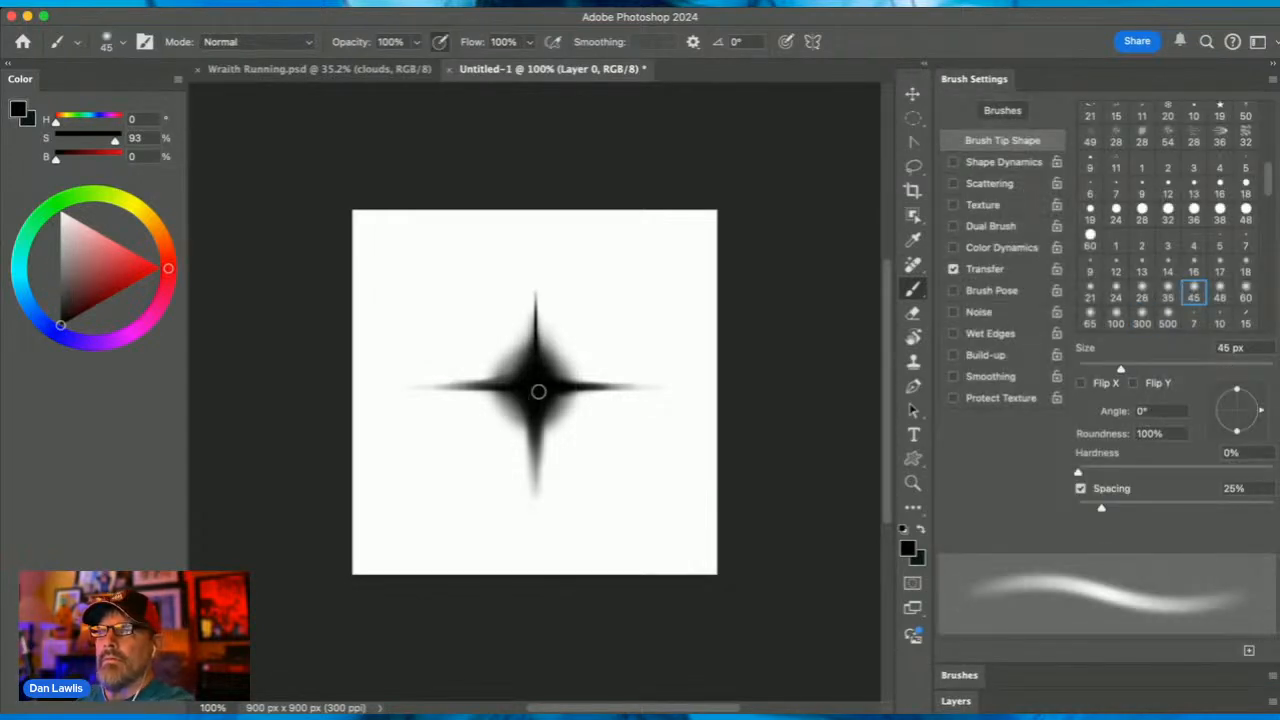
alt+click(545, 380)
drag(533, 446, 531, 540)
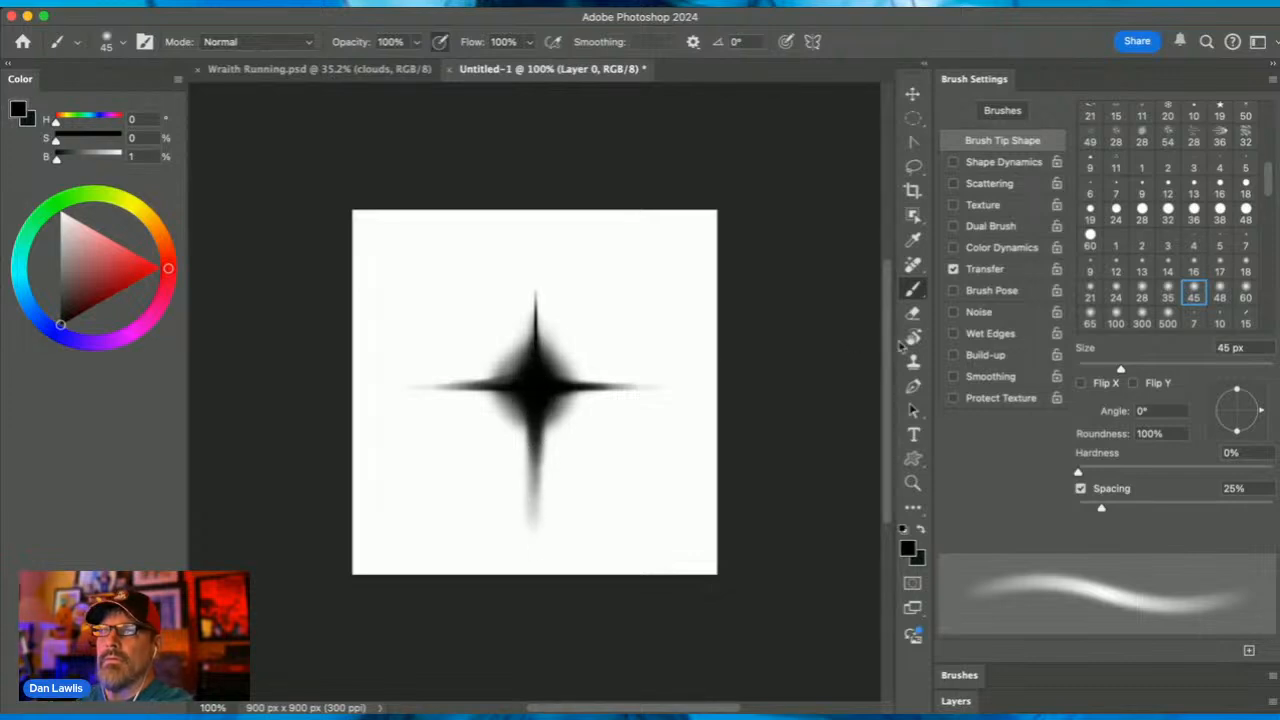
Sample the canvas white, define the star artwork as a custom brush and make its 643 px tip the active brush
alt+click(645, 464)
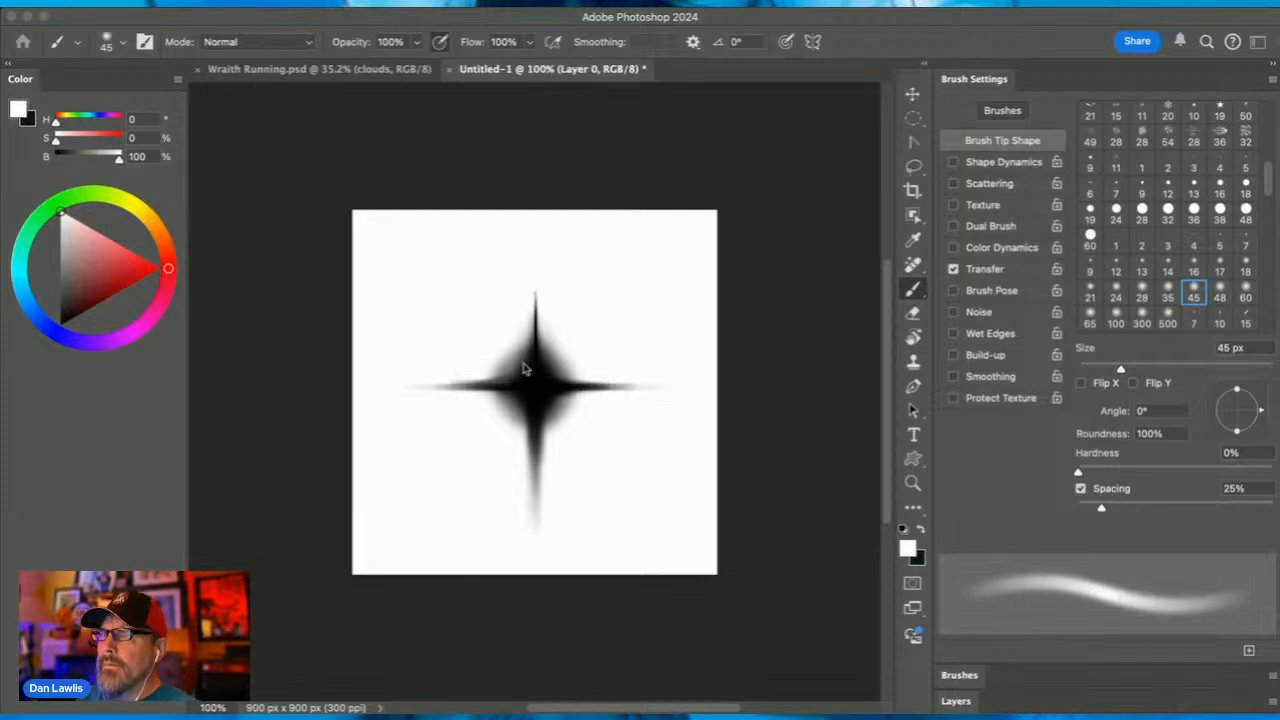
click(603, 399)
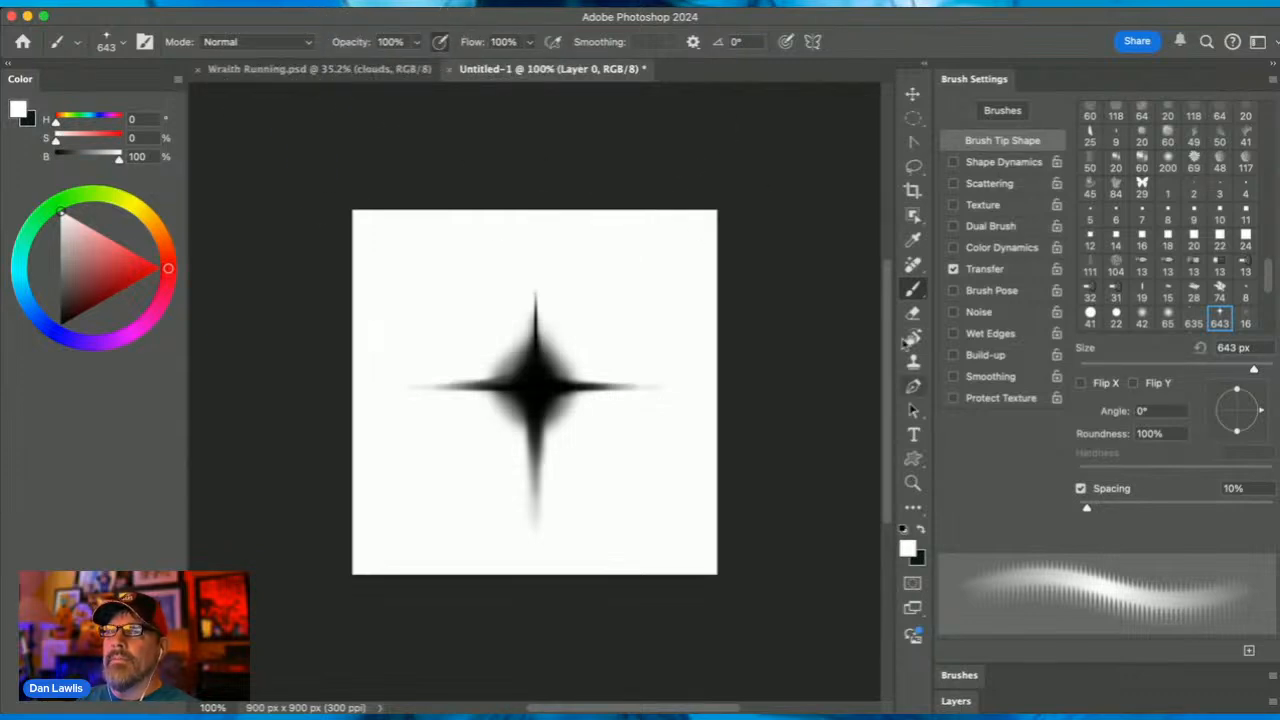
In Wraith Running.psd, add four empty layers between the clouds layer and Group 4, and make the lowest new one active
click(291, 72)
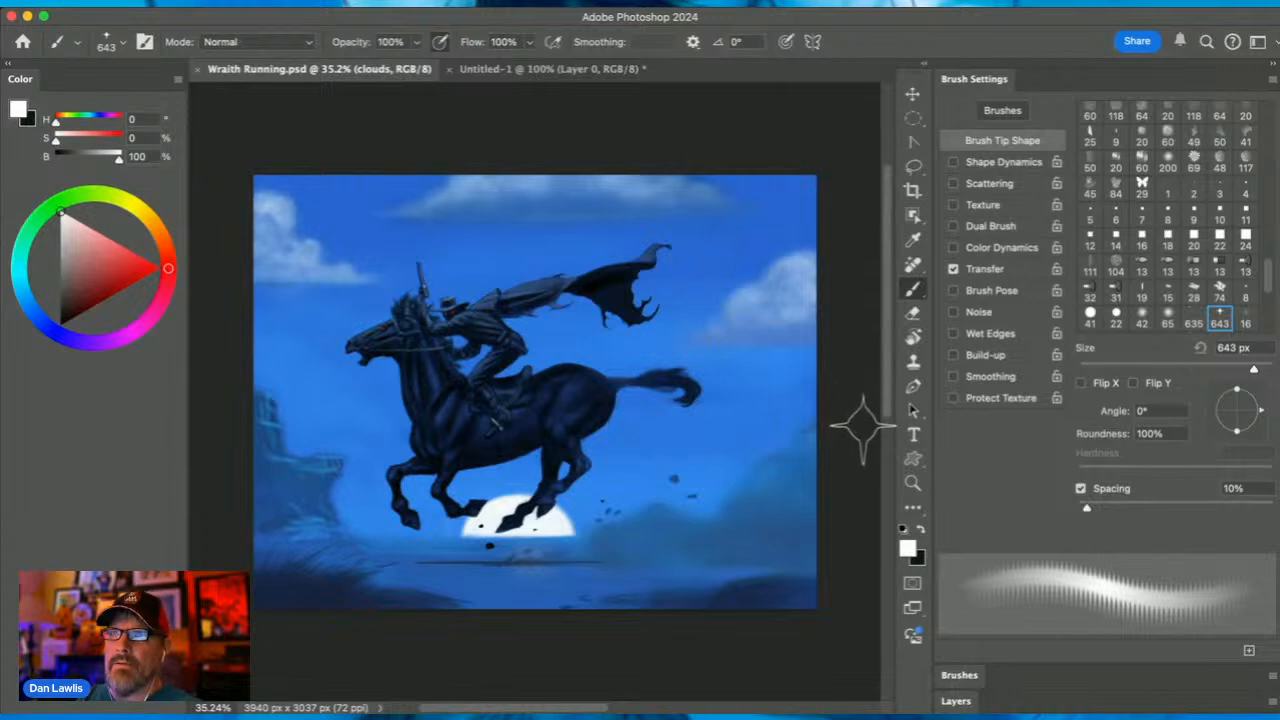
click(955, 701)
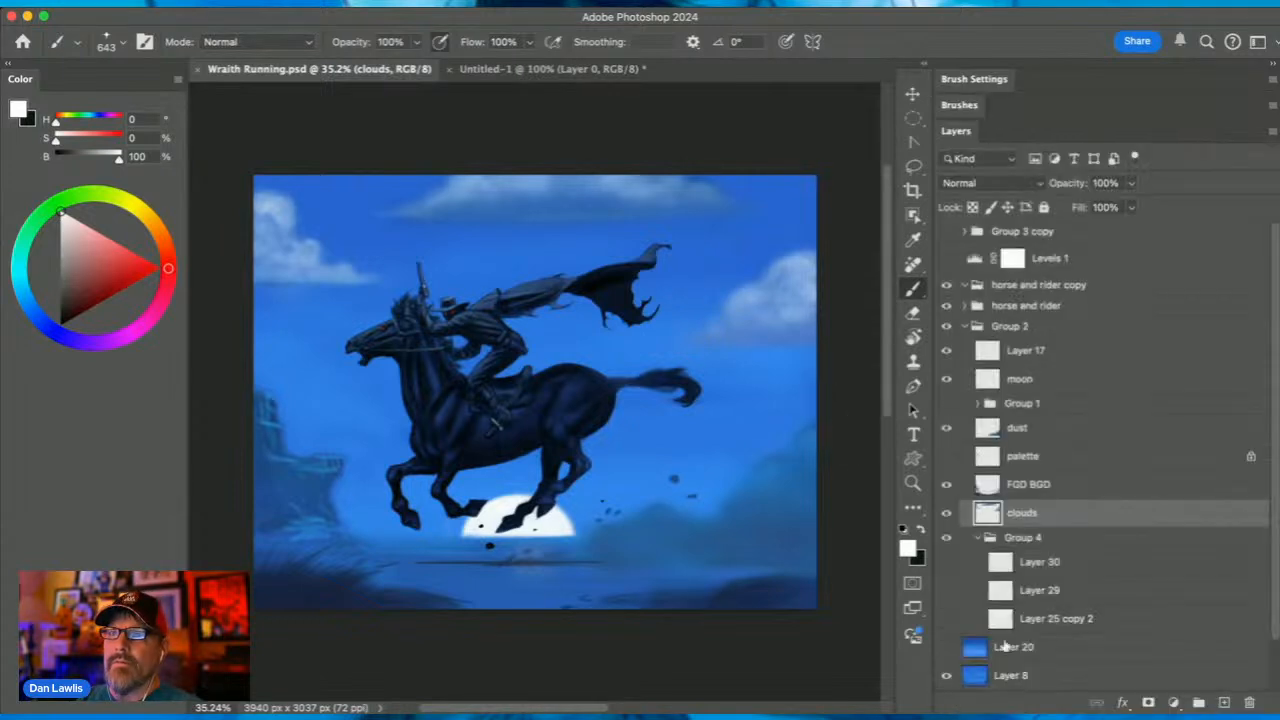
click(1090, 541)
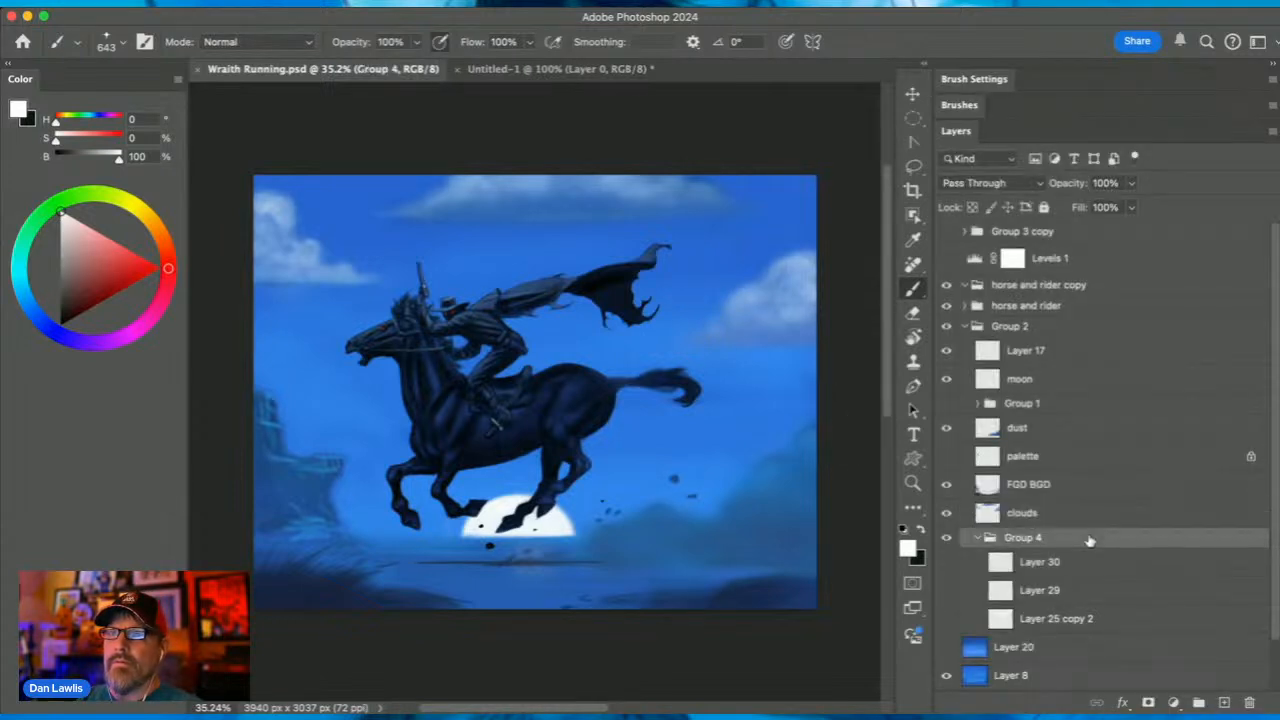
click(1224, 703)
drag(1103, 566, 1103, 530)
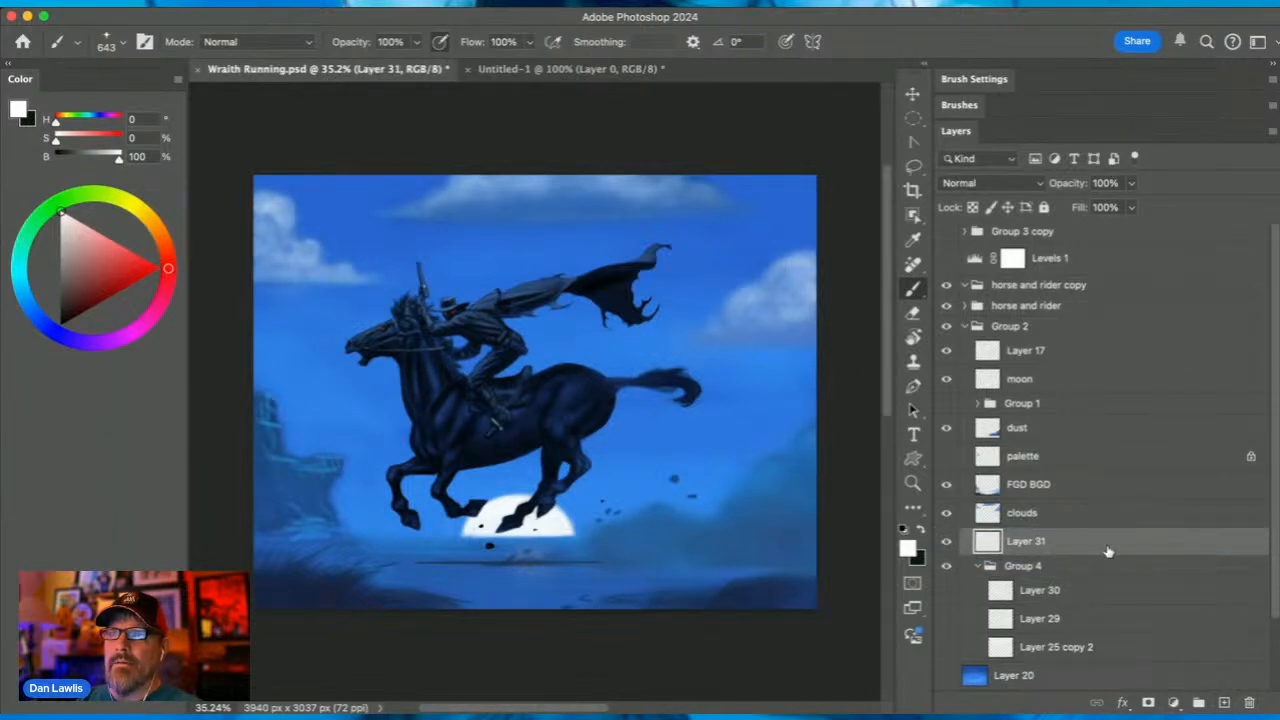
click(1224, 703)
click(1224, 703)
click(1224, 703)
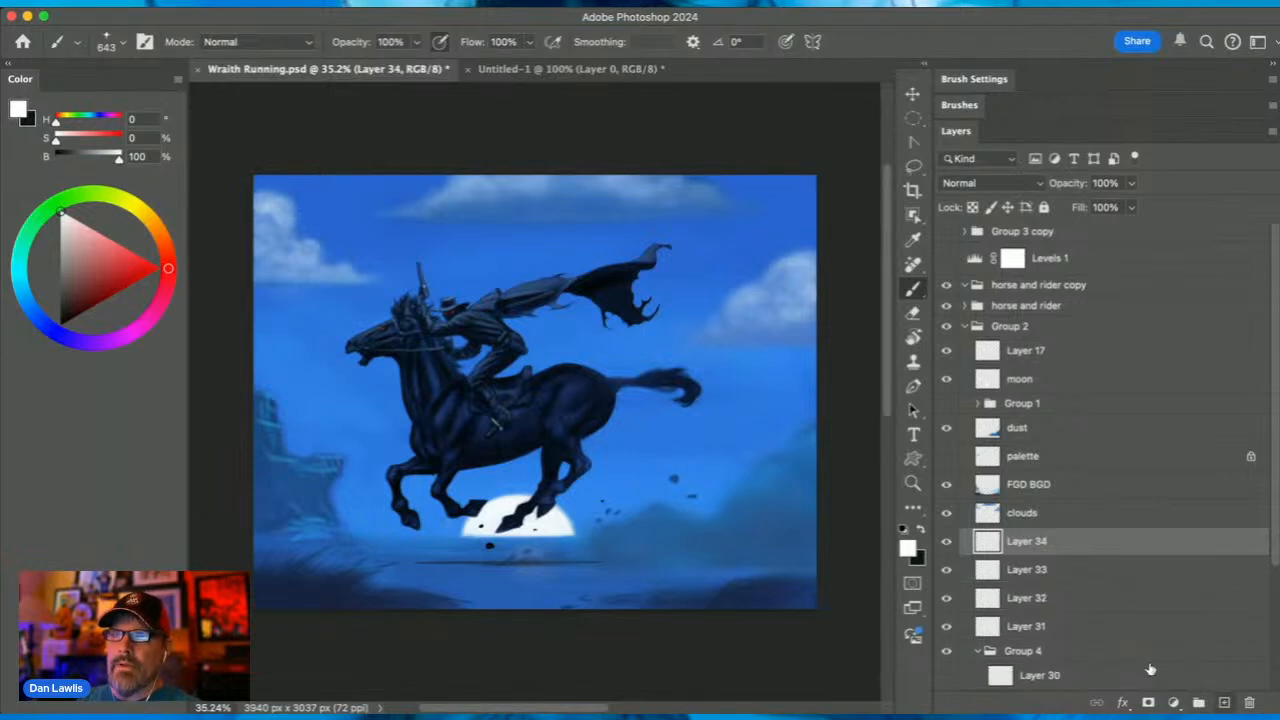
click(1080, 630)
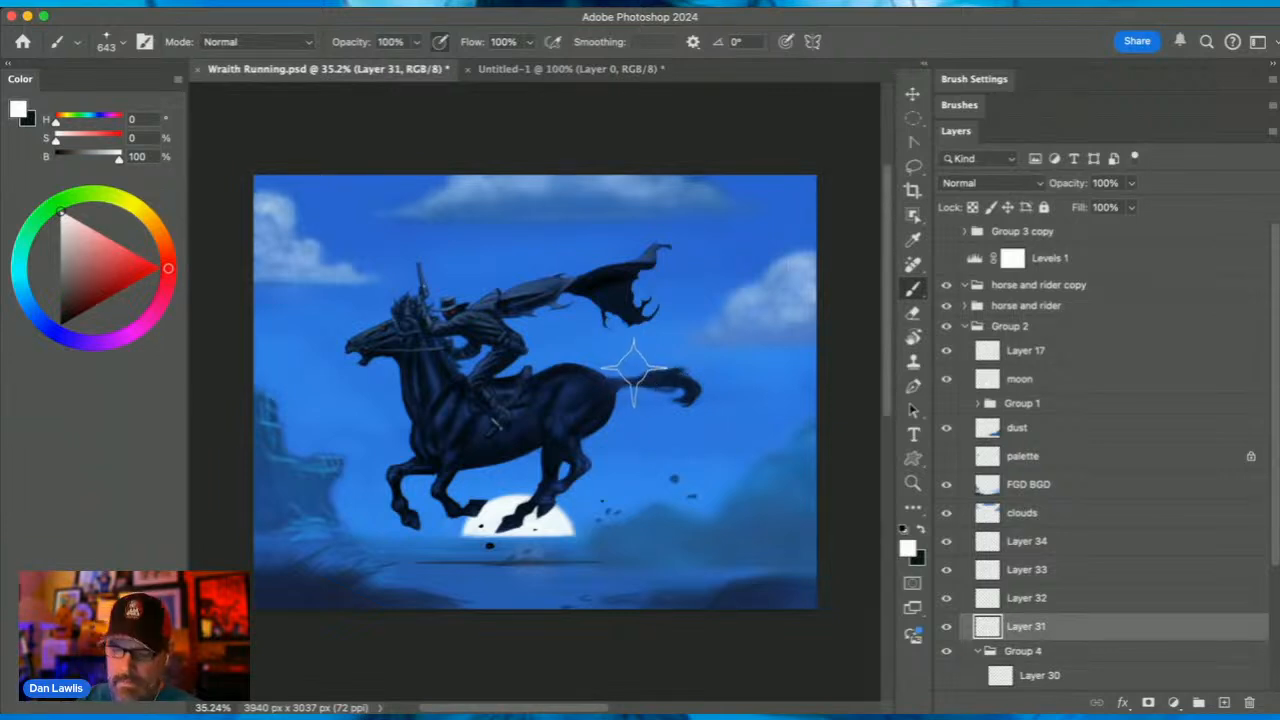
Reduce the star brush's size to 150 px
key(bracketleft)
key(bracketleft)
key(bracketleft)
key(bracketleft)
key(bracketleft)
key(bracketleft)
key(bracketleft)
key(bracketleft)
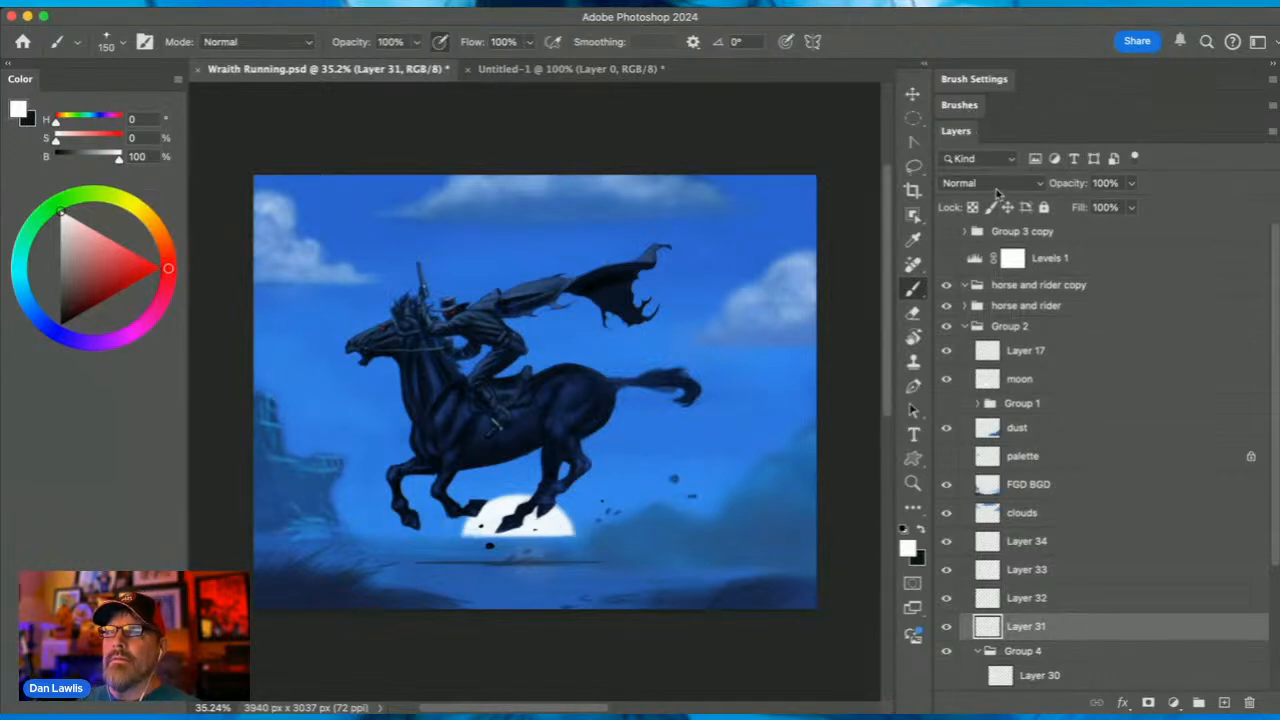
Enable Shape Dynamics and Scattering for the star brush, with Scatter at 354% and Count Jitter at 18%
click(980, 82)
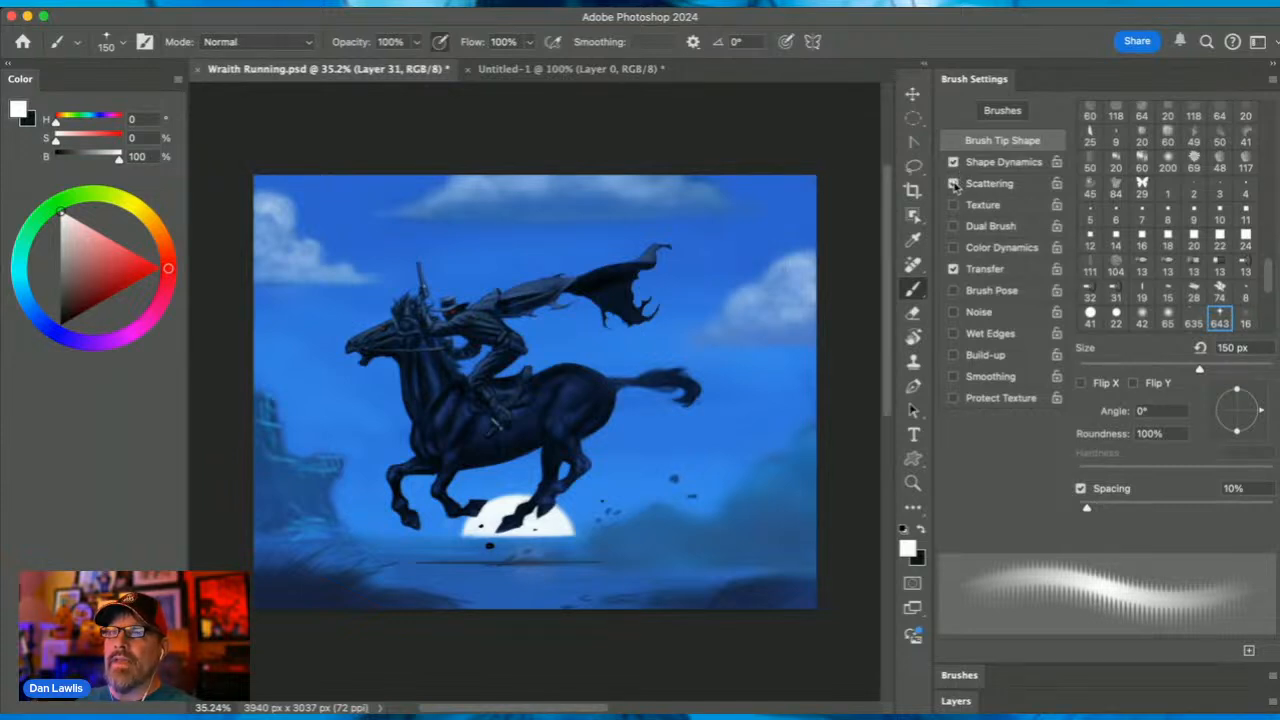
click(989, 185)
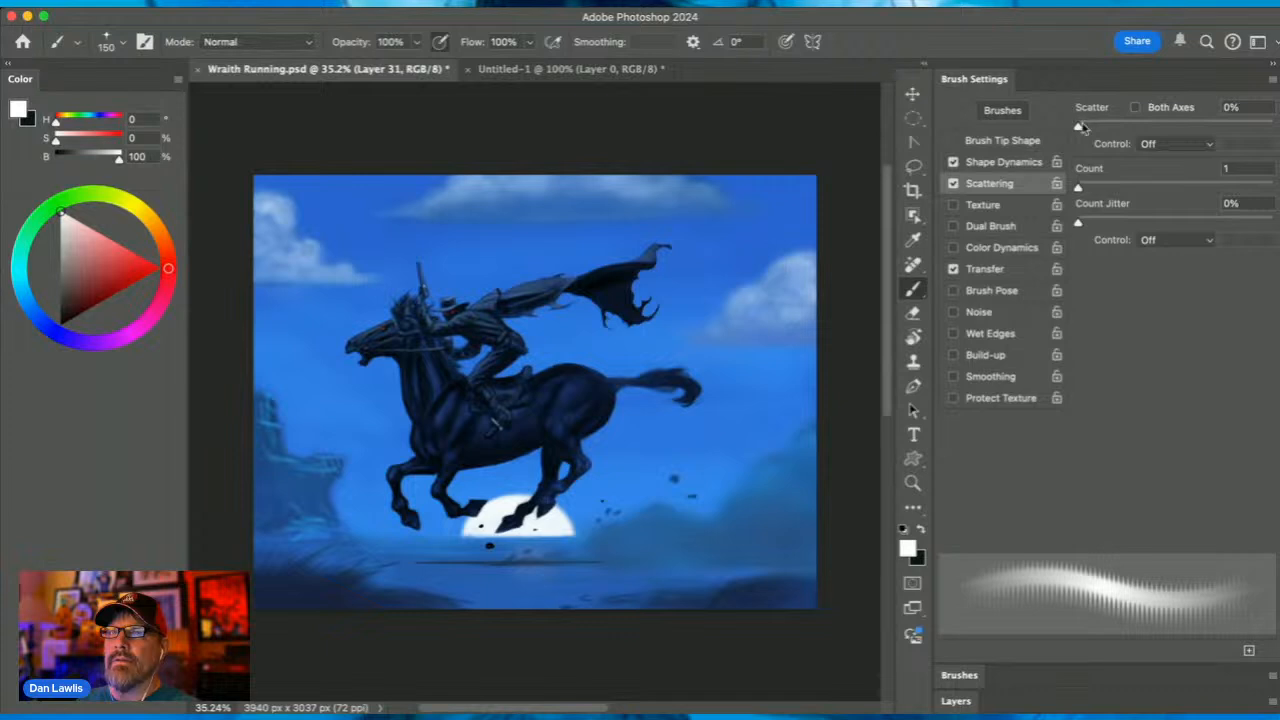
drag(1080, 128, 1158, 126)
click(996, 163)
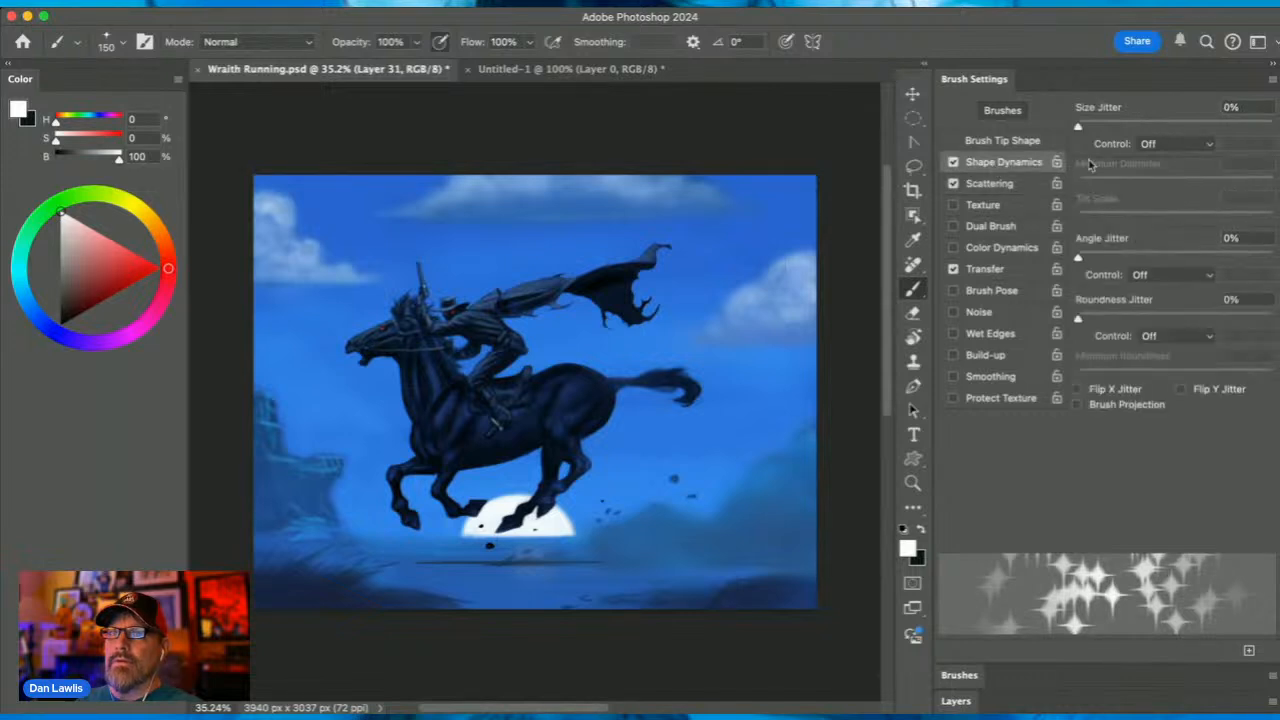
mouse_move(1080, 130)
mouse_down()
mouse_move(1140, 125)
mouse_move(1078, 130)
mouse_up()
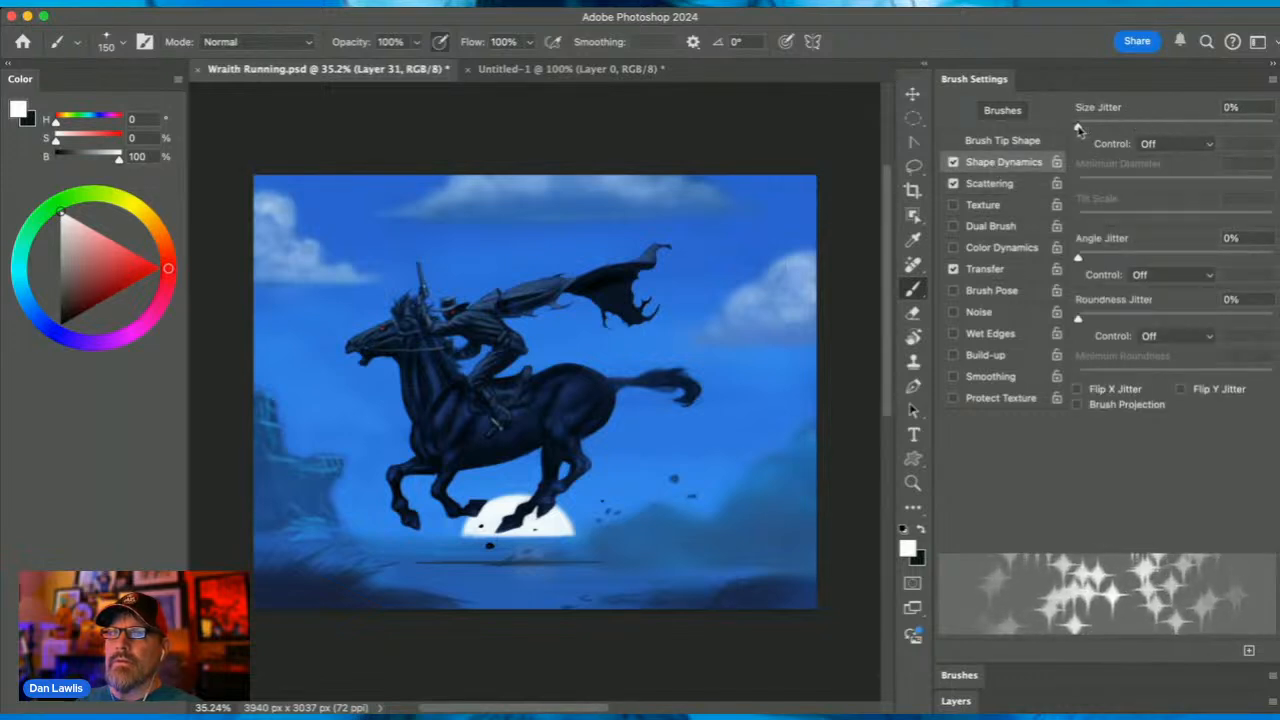
click(996, 184)
mouse_move(1080, 226)
mouse_down()
mouse_move(1128, 224)
mouse_move(1104, 226)
mouse_move(1086, 190)
mouse_move(1114, 192)
mouse_move(1079, 196)
mouse_move(1111, 224)
mouse_up()
drag(1159, 128, 1149, 131)
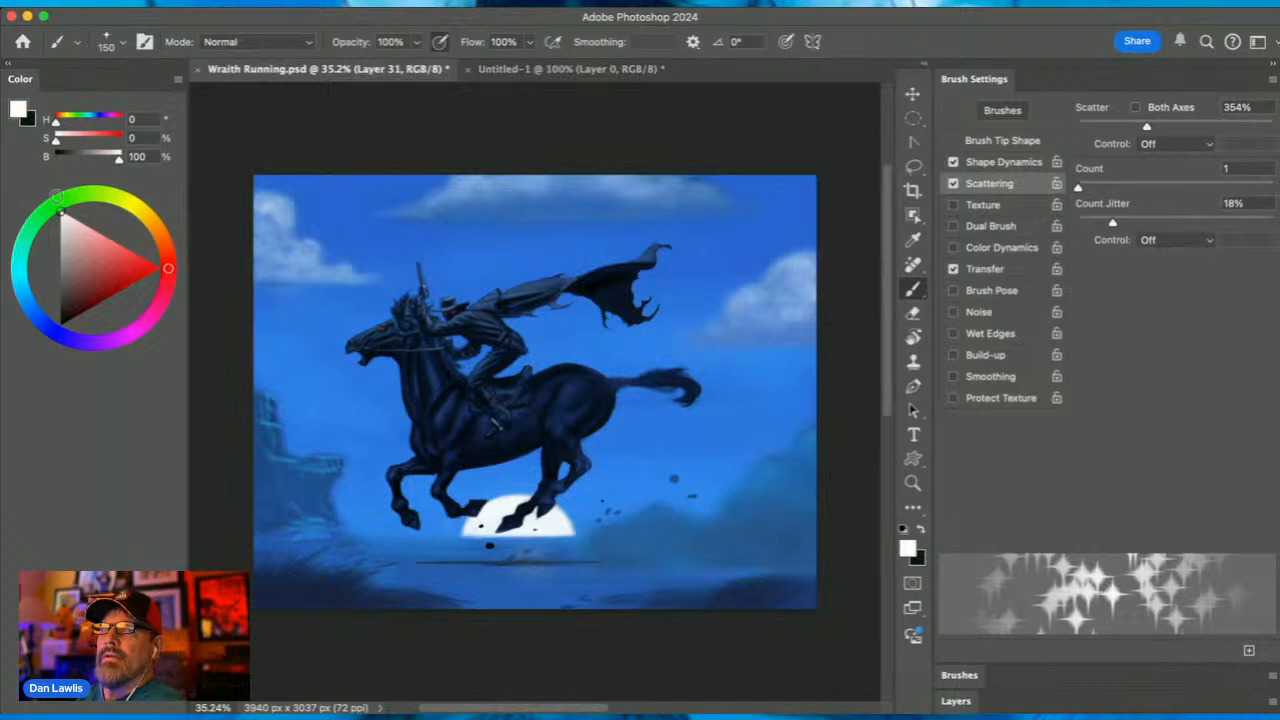
Try stamping a few scattered white stars on Layer 31 in the sky beneath the rider's cape
click(912, 483)
drag(510, 326, 577, 300)
click(912, 288)
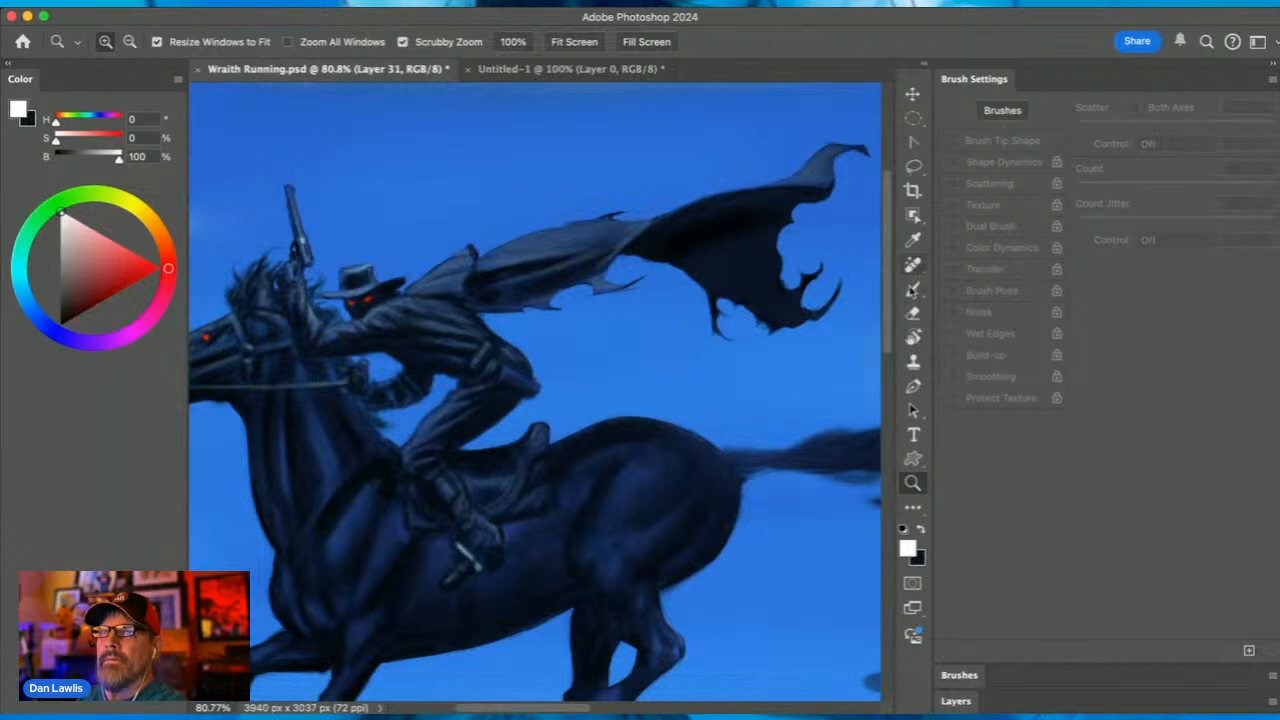
click(612, 334)
click(610, 344)
click(618, 340)
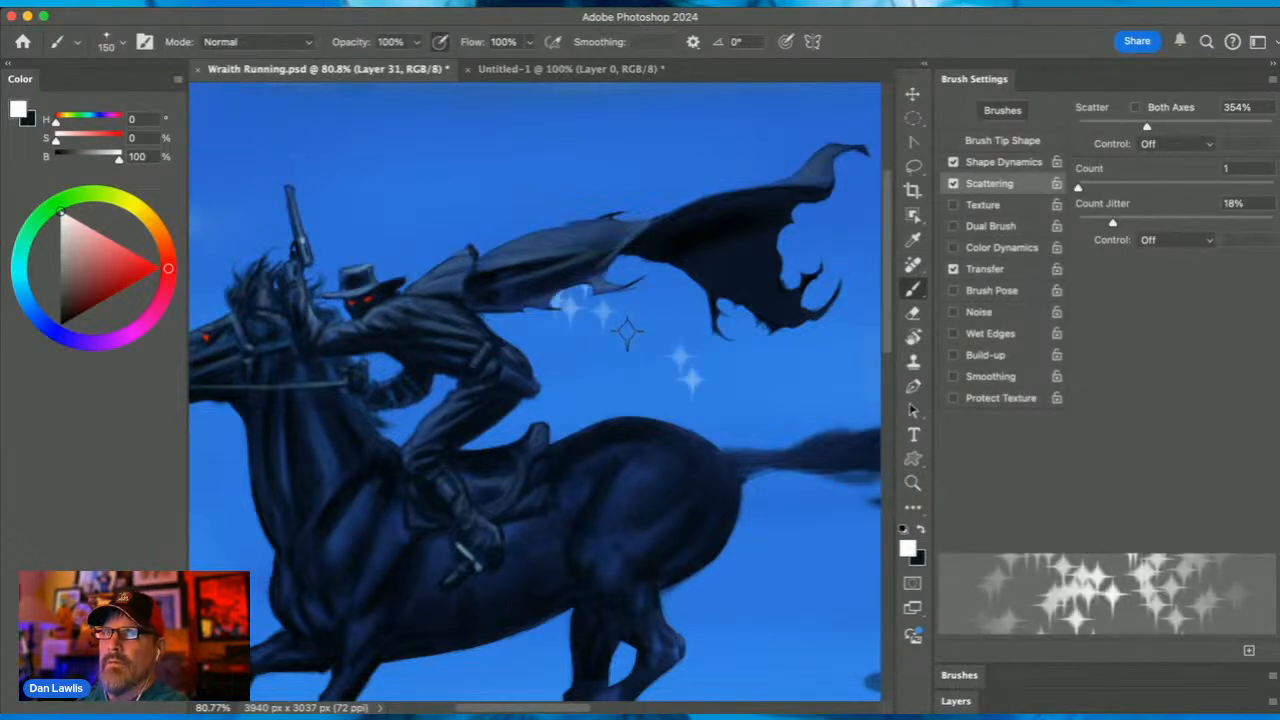
Turn off pressure-controlled opacity for the brush, test more star stamps beneath the cape and undo all the test stars
click(440, 42)
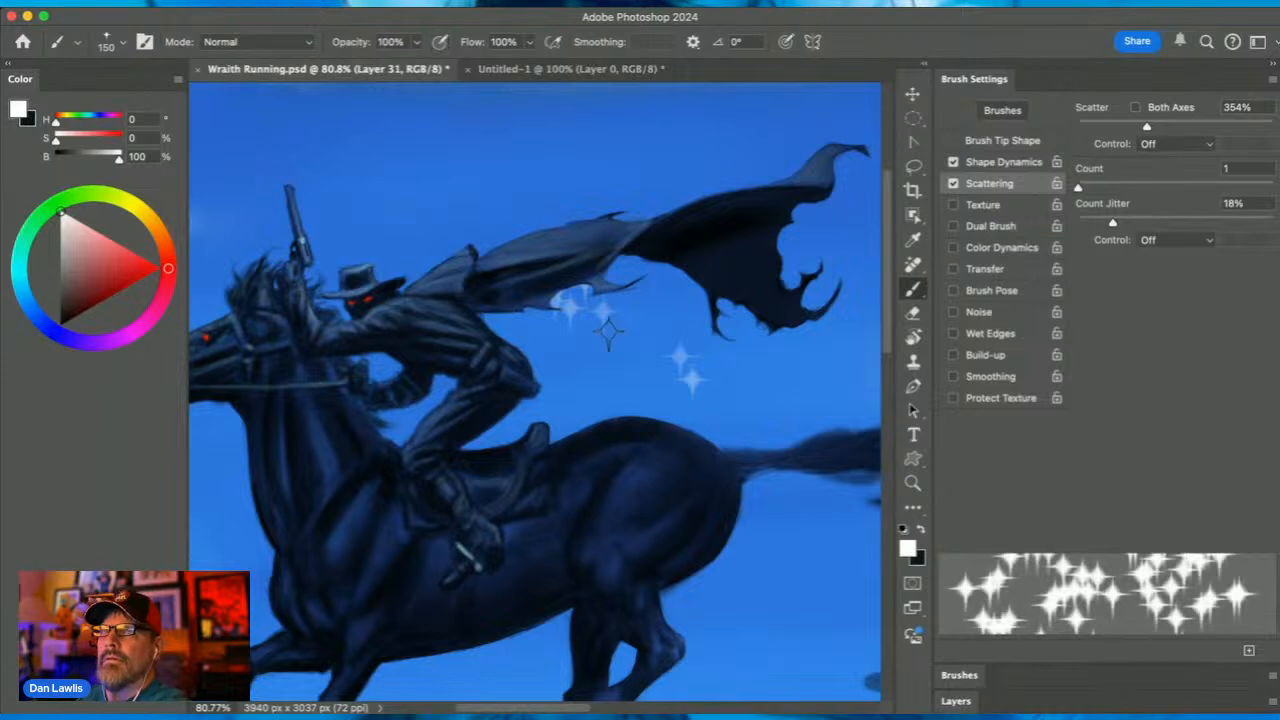
click(612, 338)
click(616, 350)
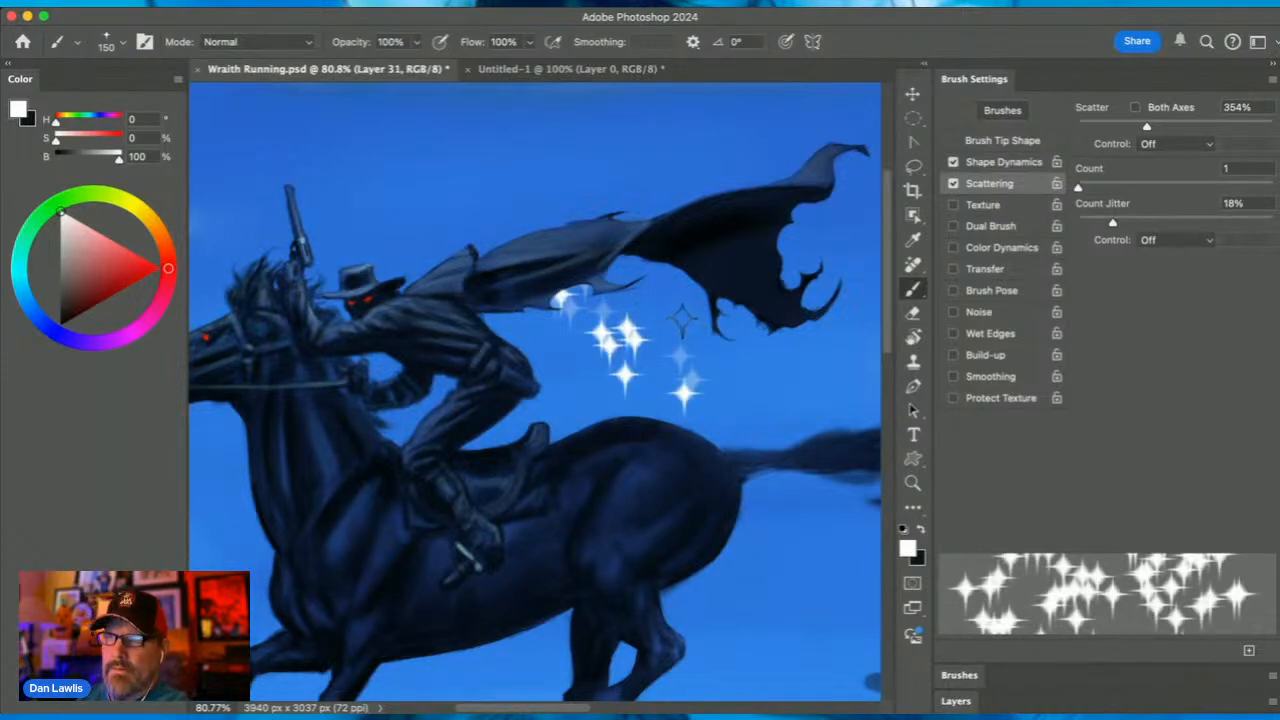
key(super+z)
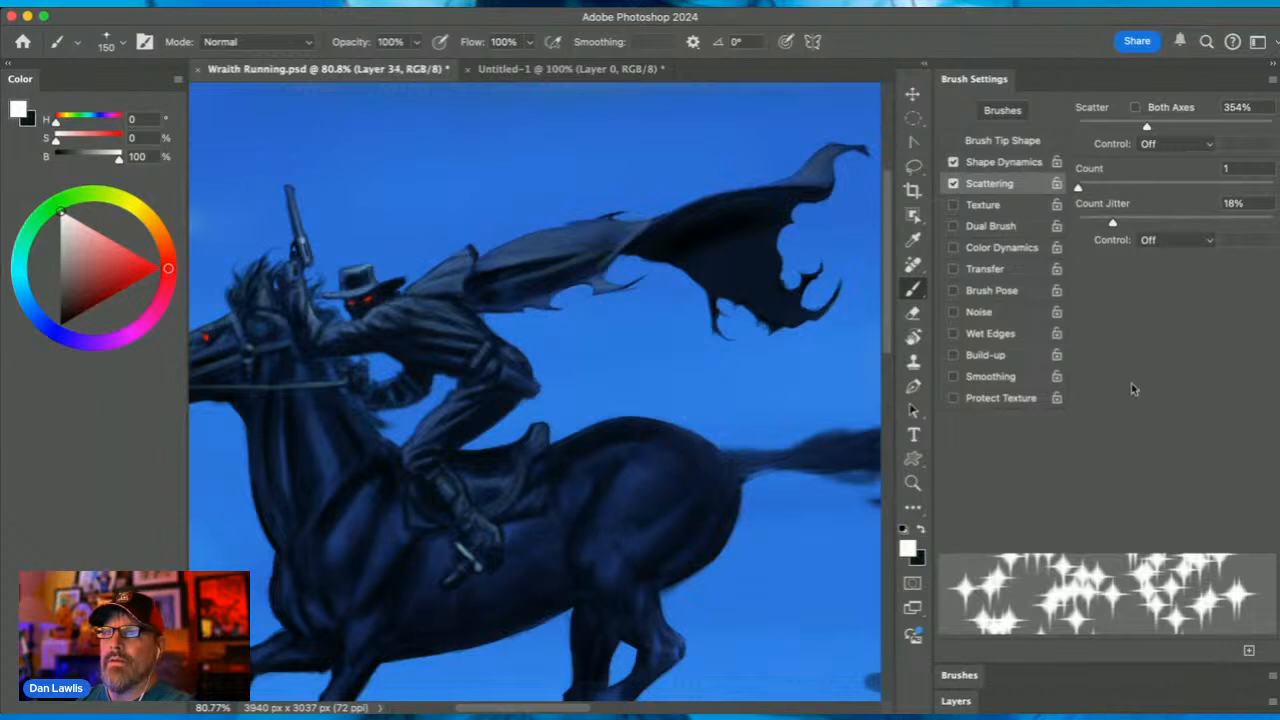
Set the star brush to 80 px and paint dense white stars on Layer 34 between the cape and the horse's back
key(bracketleft)
key(bracketleft)
key(bracketleft)
key(bracketleft)
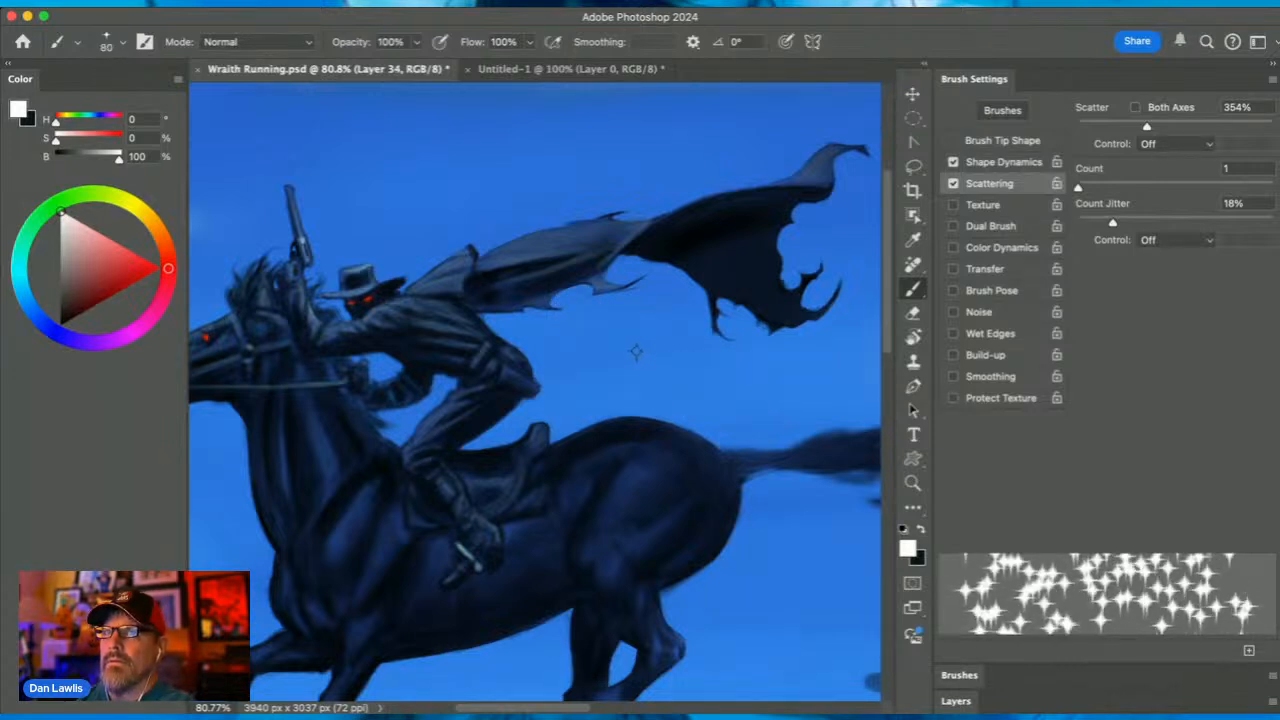
mouse_move(639, 341)
mouse_down()
mouse_move(592, 394)
mouse_move(646, 354)
mouse_move(606, 376)
mouse_move(598, 362)
mouse_move(542, 400)
mouse_move(532, 321)
mouse_move(675, 289)
mouse_move(658, 362)
mouse_move(666, 409)
mouse_up()
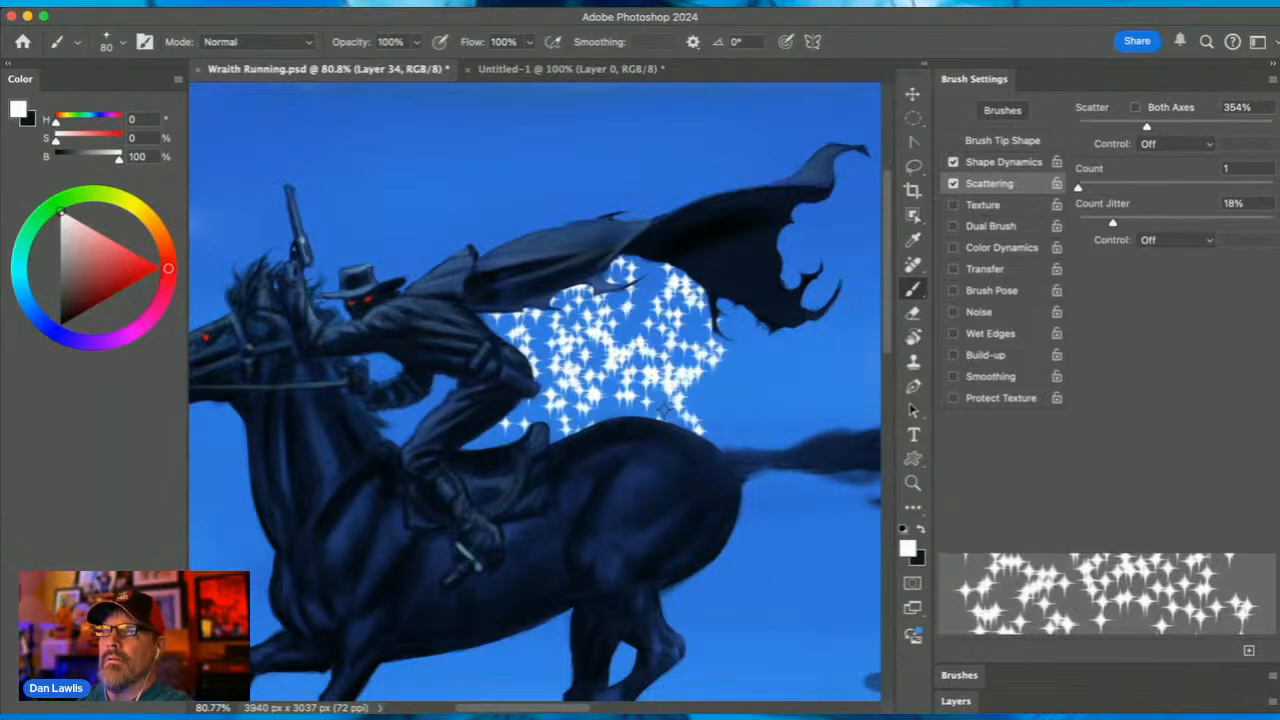
drag(627, 263, 630, 285)
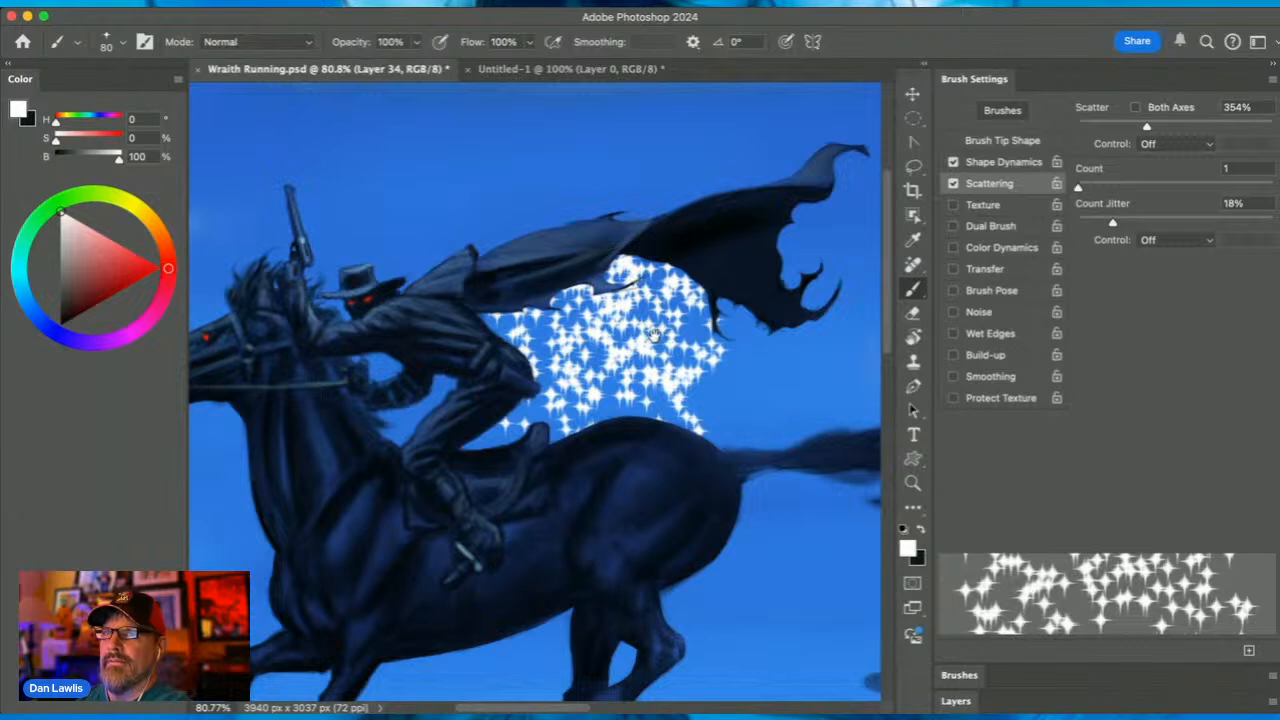
click(912, 483)
drag(701, 404, 638, 424)
mouse_move(637, 279)
mouse_down()
mouse_move(654, 263)
mouse_move(826, 260)
mouse_up()
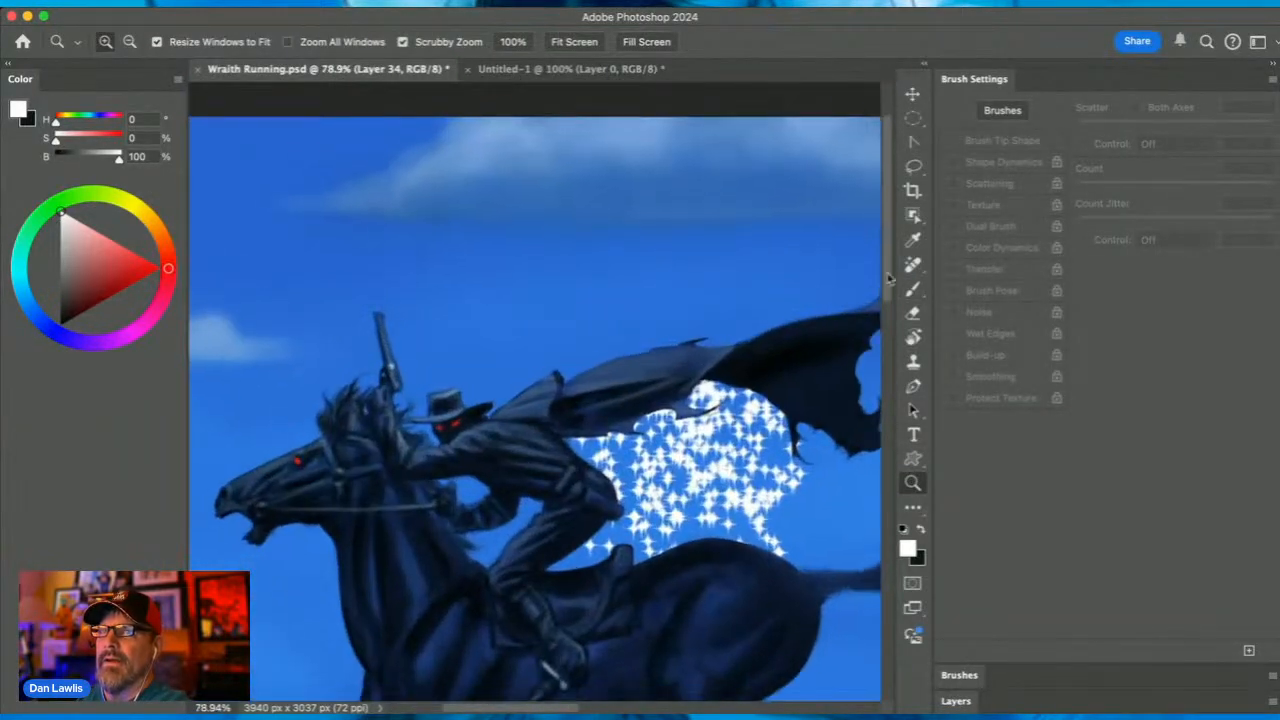
Paint dense white 80 px stars on Layer 34 across the whole sky around the horse and rider
click(913, 290)
mouse_move(665, 307)
mouse_down()
mouse_move(571, 347)
mouse_move(667, 257)
mouse_move(642, 313)
mouse_move(545, 280)
mouse_move(461, 364)
mouse_move(530, 318)
mouse_move(485, 278)
mouse_move(380, 348)
mouse_move(427, 268)
mouse_move(427, 213)
mouse_move(377, 316)
mouse_move(279, 424)
mouse_move(395, 382)
mouse_move(417, 346)
mouse_move(392, 300)
mouse_up()
drag(714, 350, 549, 414)
mouse_move(620, 335)
mouse_down()
mouse_move(580, 299)
mouse_move(589, 360)
mouse_move(624, 392)
mouse_move(725, 302)
mouse_move(676, 362)
mouse_move(538, 335)
mouse_move(465, 276)
mouse_move(395, 333)
mouse_up()
scroll(565, 318, left, 10)
mouse_move(565, 318)
mouse_down()
mouse_move(587, 369)
mouse_move(620, 315)
mouse_move(610, 238)
mouse_move(520, 290)
mouse_move(353, 295)
mouse_up()
mouse_move(581, 199)
mouse_down()
mouse_move(468, 509)
mouse_move(370, 487)
mouse_move(298, 512)
mouse_move(400, 634)
mouse_move(461, 595)
mouse_move(532, 495)
mouse_move(523, 442)
mouse_move(451, 306)
mouse_move(340, 232)
mouse_up()
scroll(481, 364, down, 6)
scroll(481, 364, down, 2)
mouse_move(465, 425)
mouse_down()
mouse_move(384, 401)
mouse_move(348, 340)
mouse_move(296, 328)
mouse_up()
mouse_move(341, 462)
mouse_down()
mouse_move(465, 345)
mouse_move(505, 375)
mouse_move(437, 481)
mouse_move(532, 528)
mouse_move(470, 638)
mouse_move(578, 472)
mouse_up()
mouse_move(686, 464)
mouse_down()
mouse_move(604, 456)
mouse_move(441, 548)
mouse_move(790, 475)
mouse_move(780, 600)
mouse_move(453, 568)
mouse_up()
drag(380, 610, 360, 598)
scroll(617, 453, right, 5)
mouse_move(614, 440)
mouse_down()
mouse_move(576, 568)
mouse_move(660, 595)
mouse_move(730, 520)
mouse_move(550, 390)
mouse_move(670, 345)
mouse_move(520, 335)
mouse_move(612, 215)
mouse_move(550, 235)
mouse_move(777, 378)
mouse_move(730, 505)
mouse_move(650, 440)
mouse_move(620, 462)
mouse_move(565, 345)
mouse_move(680, 290)
mouse_move(800, 300)
mouse_move(760, 200)
mouse_move(825, 240)
mouse_up()
scroll(640, 420, up, 10)
scroll(535, 445, right, 5)
mouse_move(640, 330)
mouse_down()
mouse_move(680, 350)
mouse_move(670, 250)
mouse_move(515, 250)
mouse_up()
mouse_move(531, 354)
mouse_down()
mouse_move(580, 460)
mouse_move(420, 555)
mouse_move(385, 370)
mouse_move(328, 274)
mouse_up()
scroll(355, 373, down, 5)
scroll(355, 373, left, 3)
mouse_move(560, 370)
mouse_down()
mouse_move(610, 410)
mouse_move(790, 380)
mouse_move(775, 538)
mouse_move(630, 595)
mouse_move(490, 385)
mouse_up()
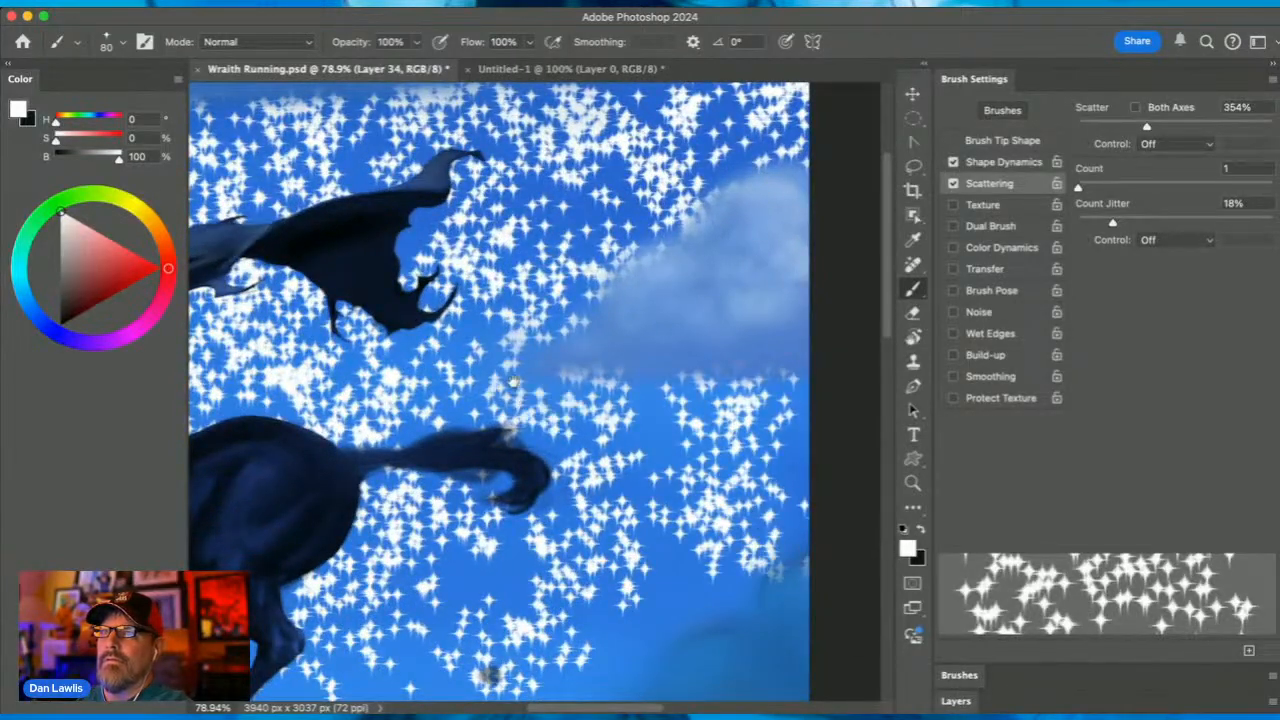
scroll(490, 385, up, 5)
scroll(490, 385, left, 5)
mouse_move(440, 305)
mouse_down()
mouse_move(365, 300)
mouse_move(235, 215)
mouse_move(400, 330)
mouse_move(549, 356)
mouse_move(670, 330)
mouse_move(290, 375)
mouse_move(305, 335)
mouse_up()
scroll(574, 379, left, 5)
mouse_move(574, 380)
mouse_down()
mouse_move(494, 353)
mouse_move(455, 370)
mouse_move(407, 205)
mouse_move(383, 225)
mouse_move(335, 328)
mouse_move(331, 390)
mouse_move(276, 462)
mouse_move(210, 455)
mouse_move(196, 483)
mouse_move(312, 483)
mouse_move(241, 522)
mouse_move(379, 390)
mouse_move(378, 215)
mouse_move(453, 460)
mouse_move(395, 496)
mouse_move(410, 502)
mouse_move(338, 568)
mouse_up()
mouse_move(634, 400)
mouse_down()
mouse_move(630, 315)
mouse_move(575, 350)
mouse_up()
scroll(716, 436, right, 10)
scroll(716, 436, down, 3)
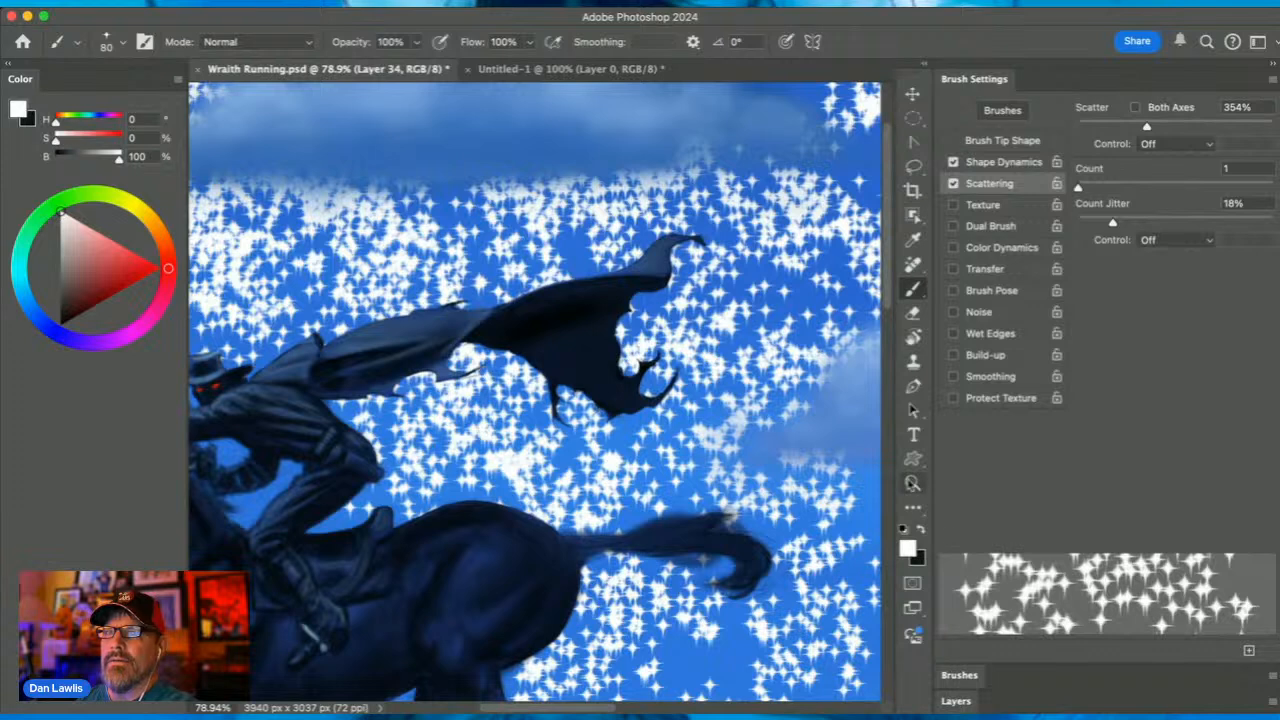
Lower Layer 34's opacity to 12% and toggle its visibility to compare the sky with and without stars
key(z)
alt+click(820, 505)
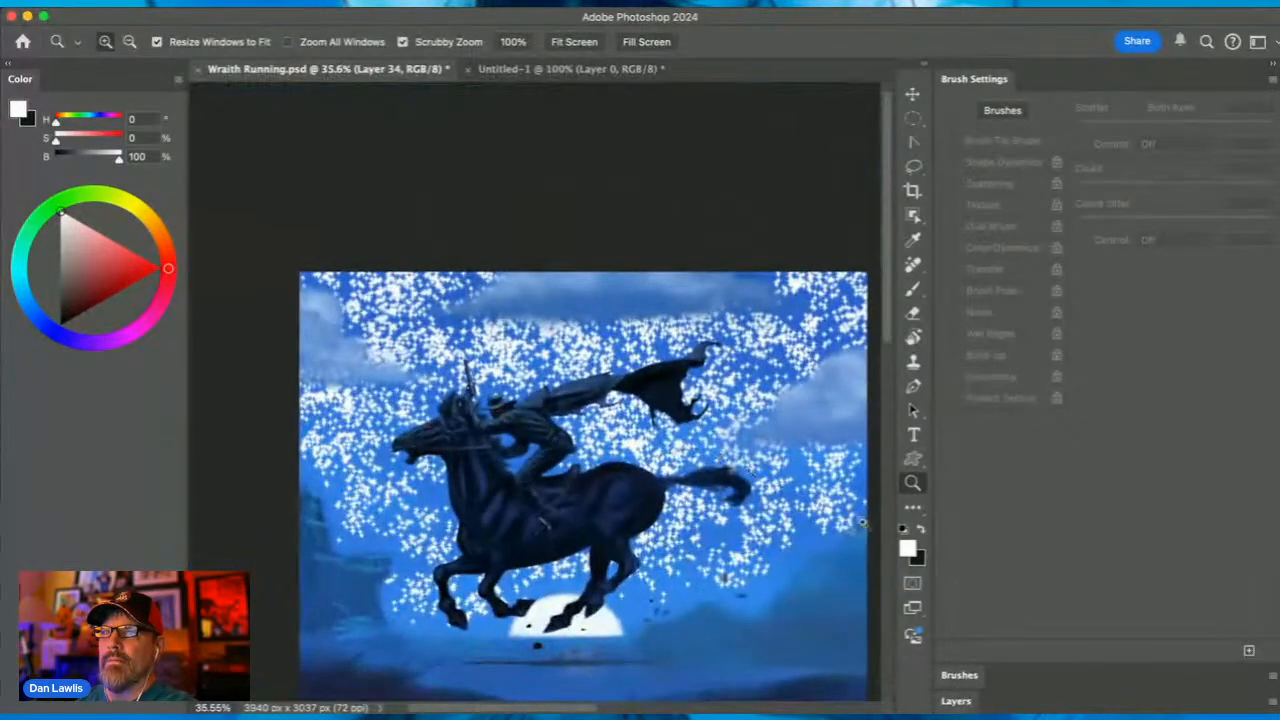
click(958, 700)
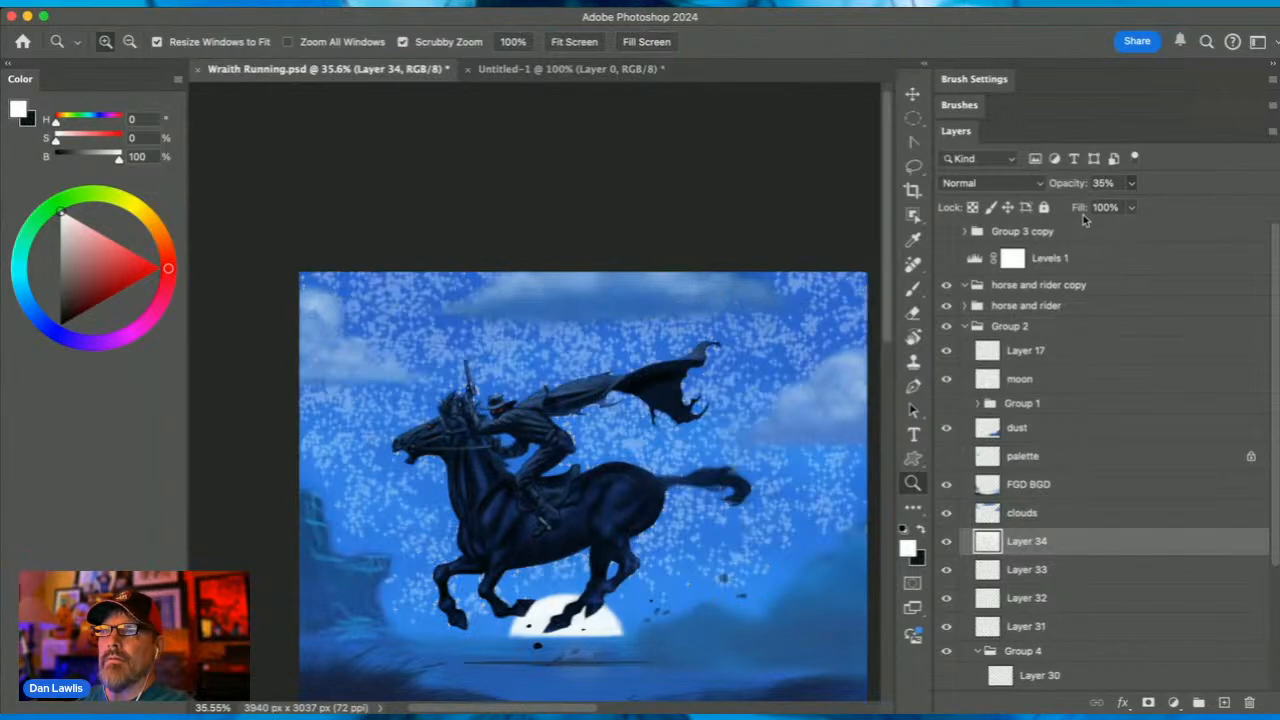
key(1)
key(1)
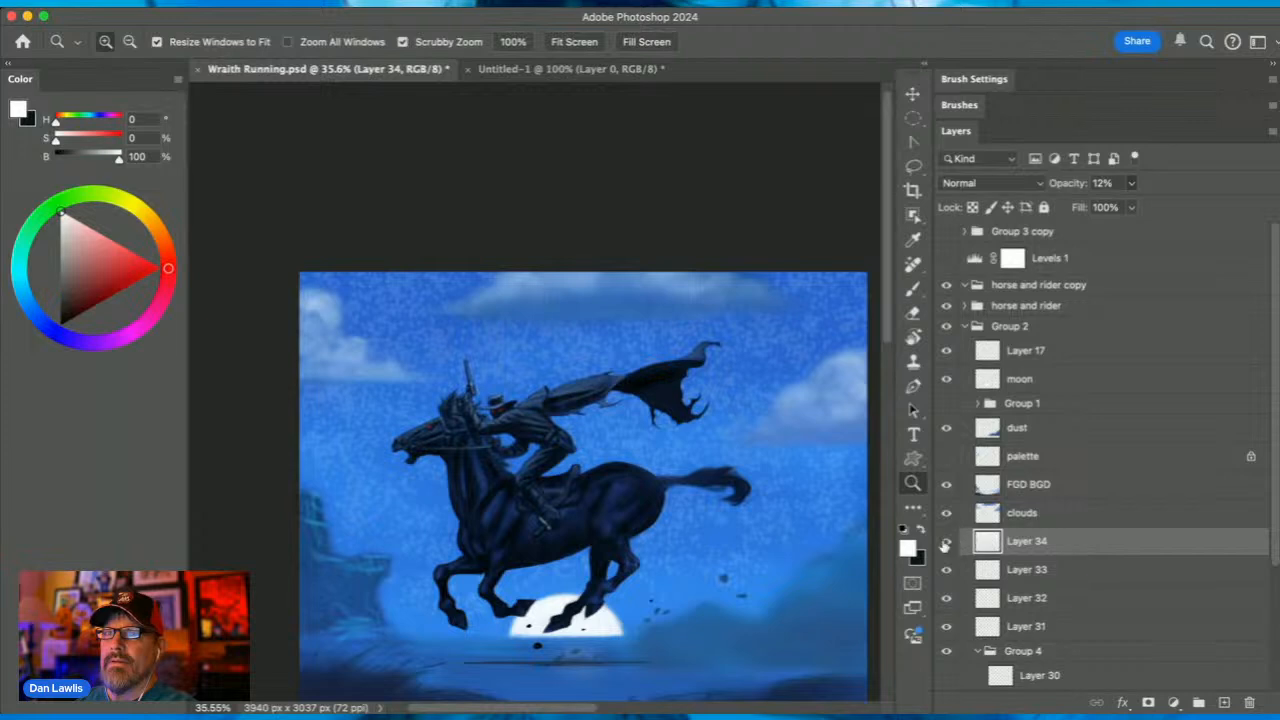
click(945, 541)
click(945, 541)
Give Layers 31 to 34 a red color label and move Layer 34 between Layer 32 and Layer 31
click(1075, 624)
shift+click(1093, 549)
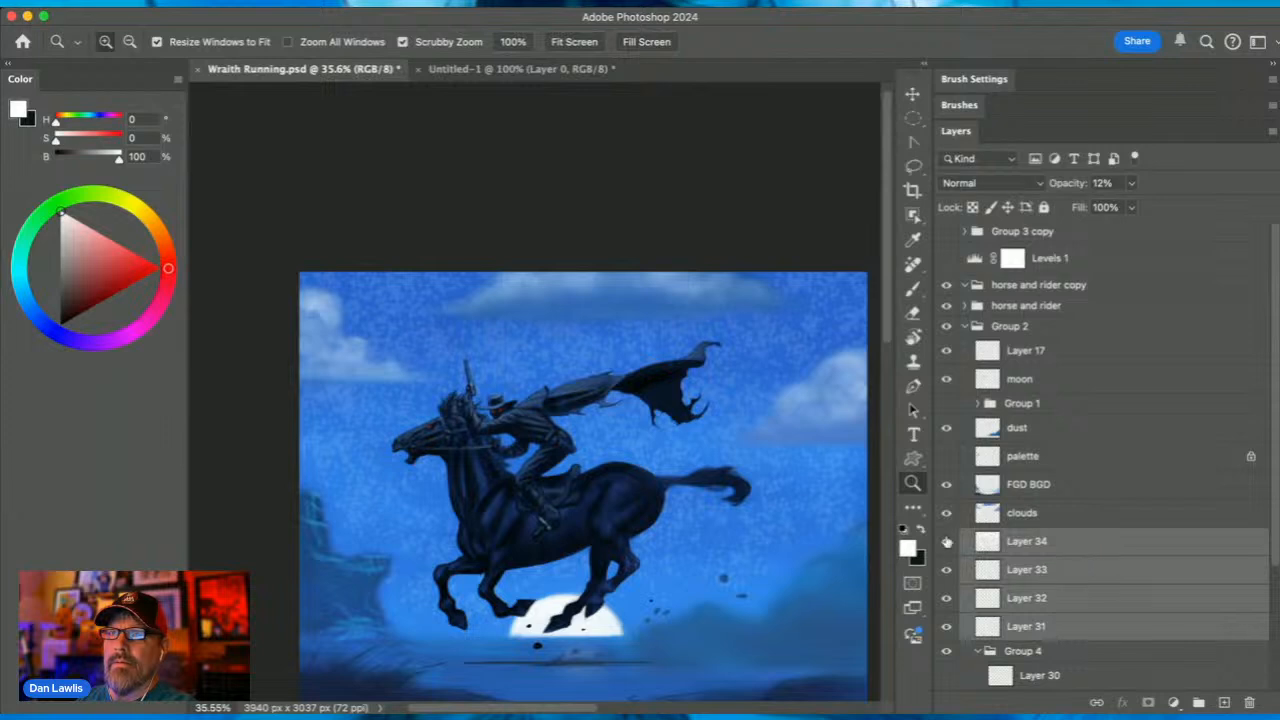
click(1094, 542)
drag(1088, 548, 1073, 614)
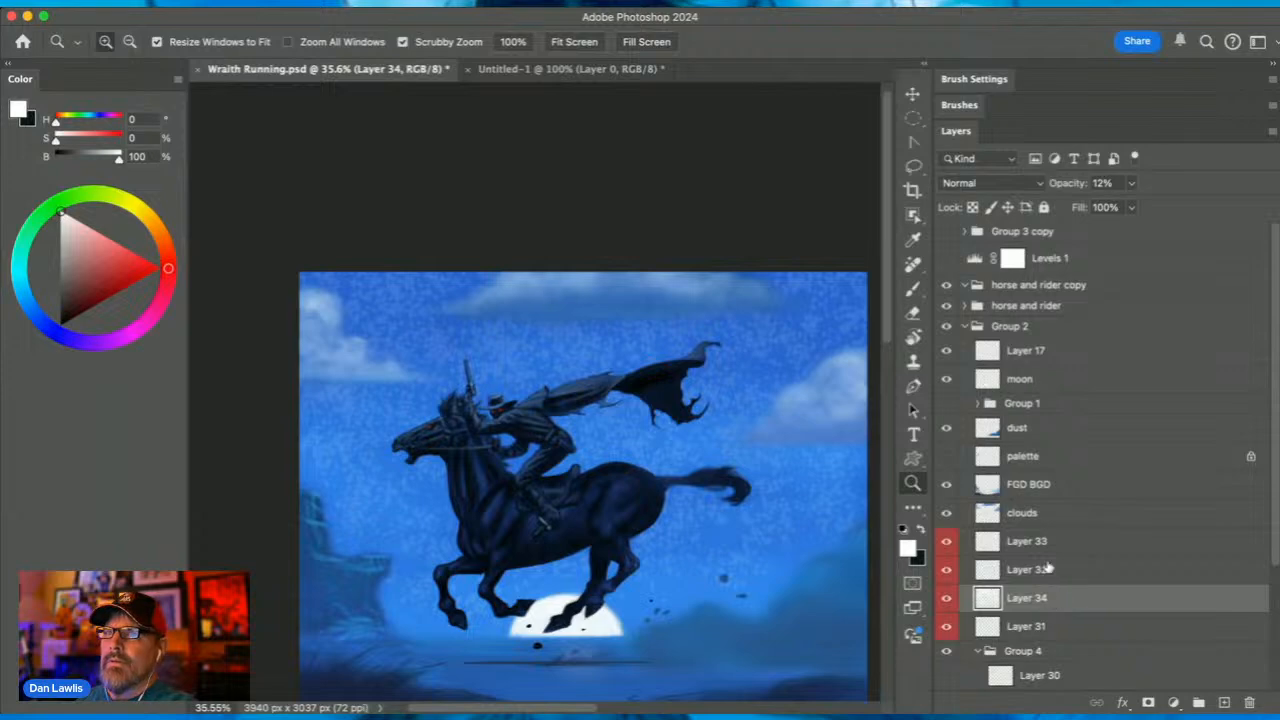
Restore Layer 34 to 100% opacity and move it beneath Layer 31
mouse_move(552, 330)
mouse_down()
mouse_move(614, 306)
mouse_move(573, 340)
mouse_up()
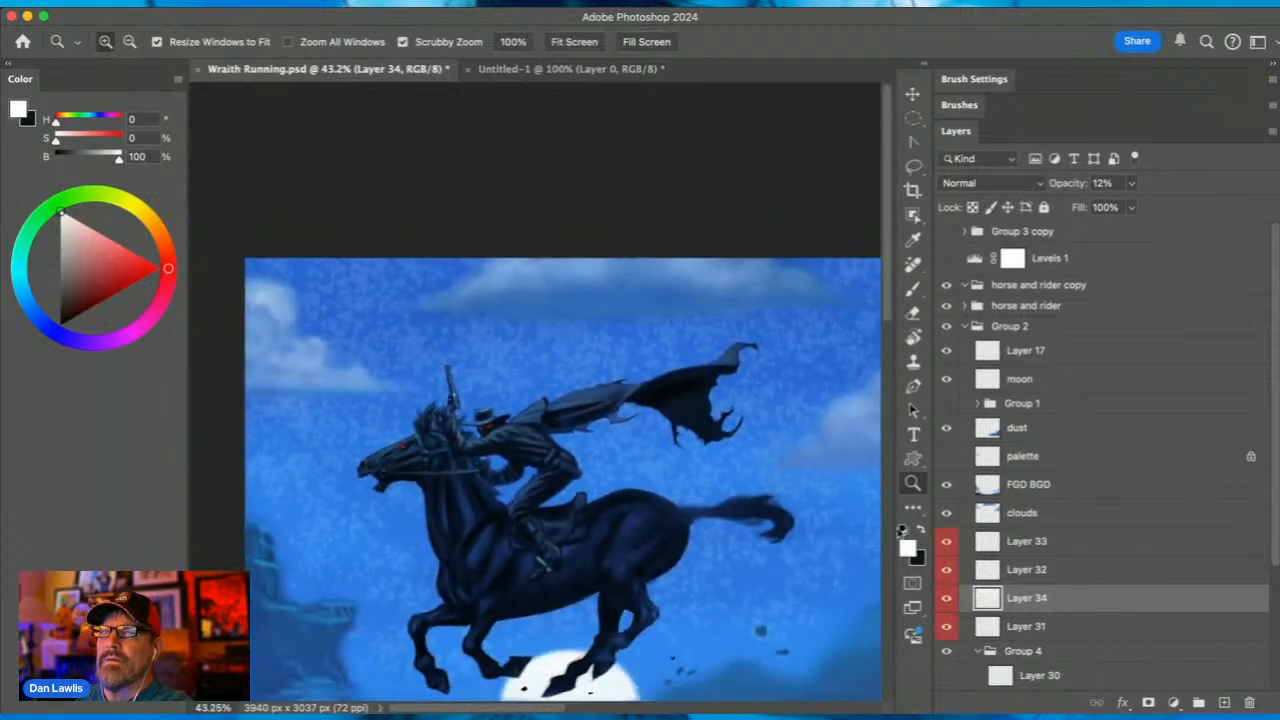
click(1086, 627)
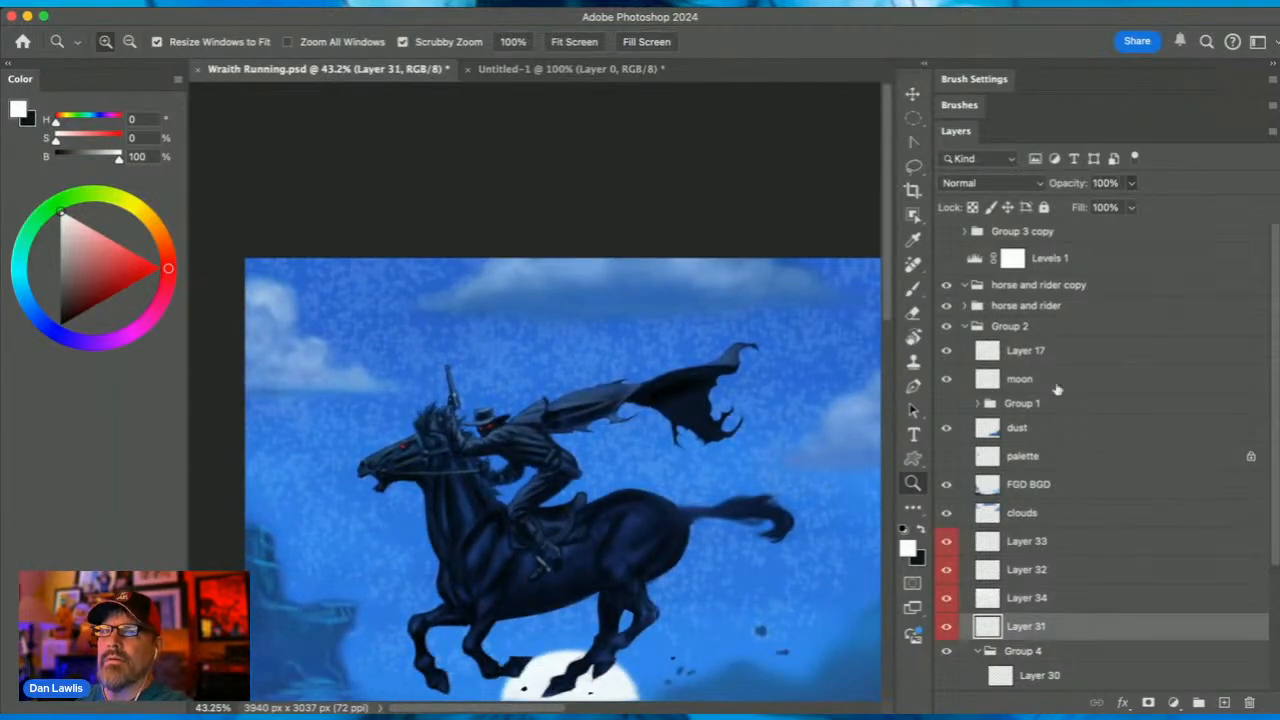
click(1064, 549)
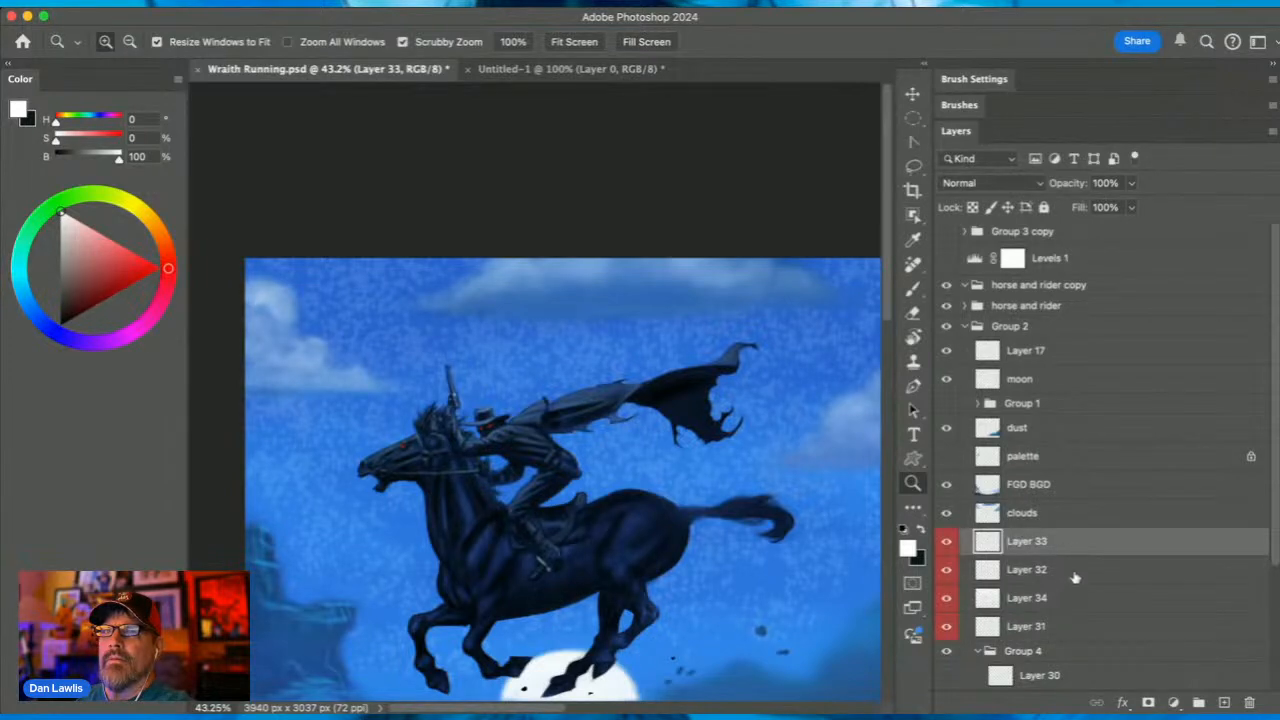
click(1071, 578)
click(1073, 603)
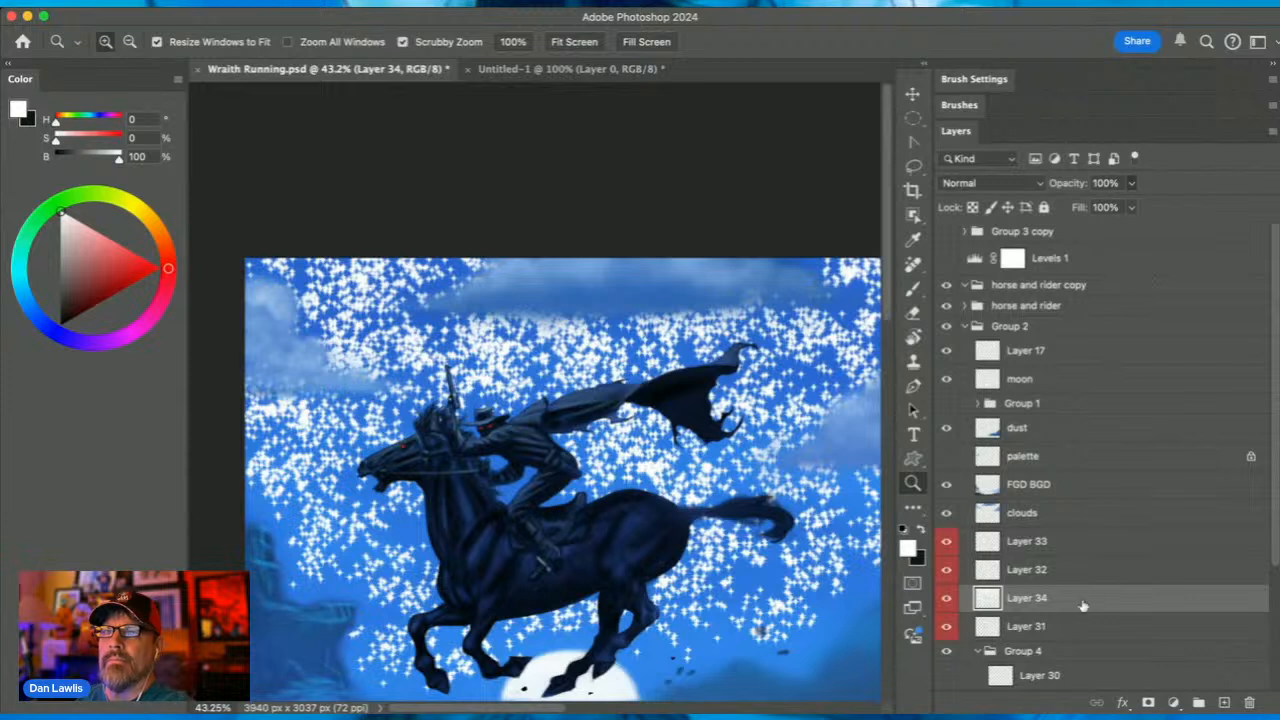
drag(1086, 608, 1086, 636)
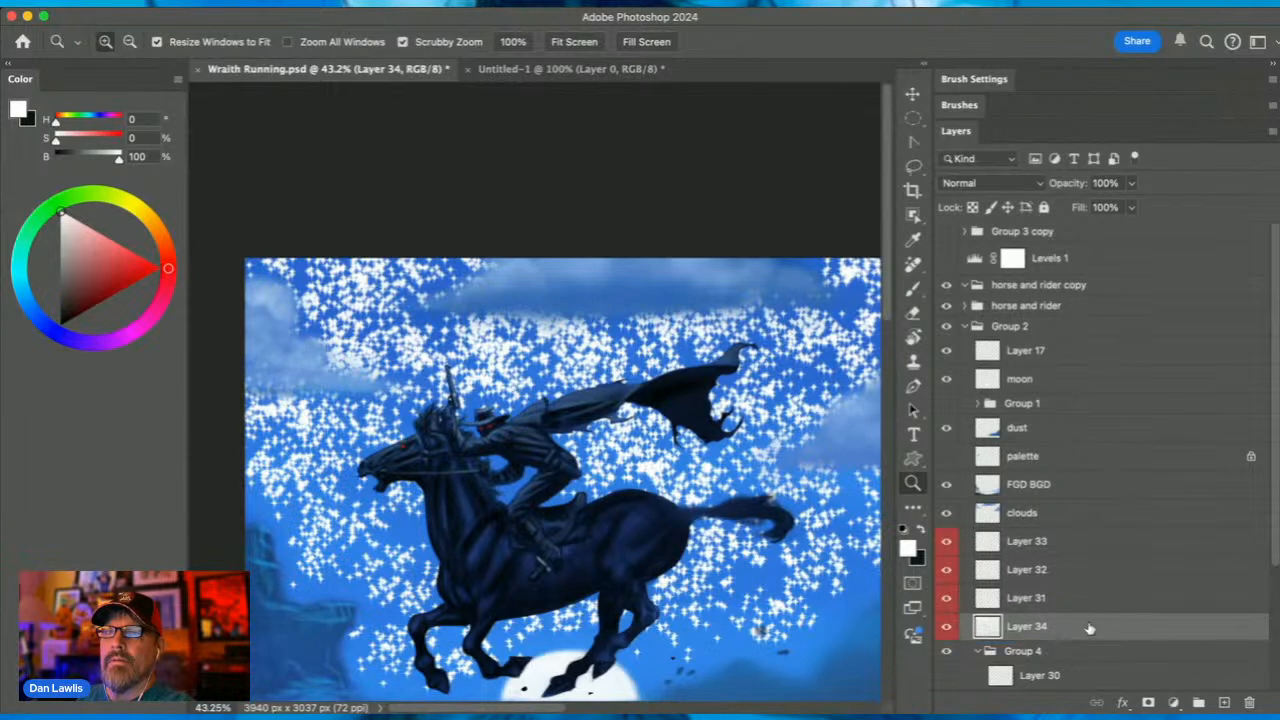
Reduce the star brush's tip size to 18 px for painting on Layer 34
click(913, 289)
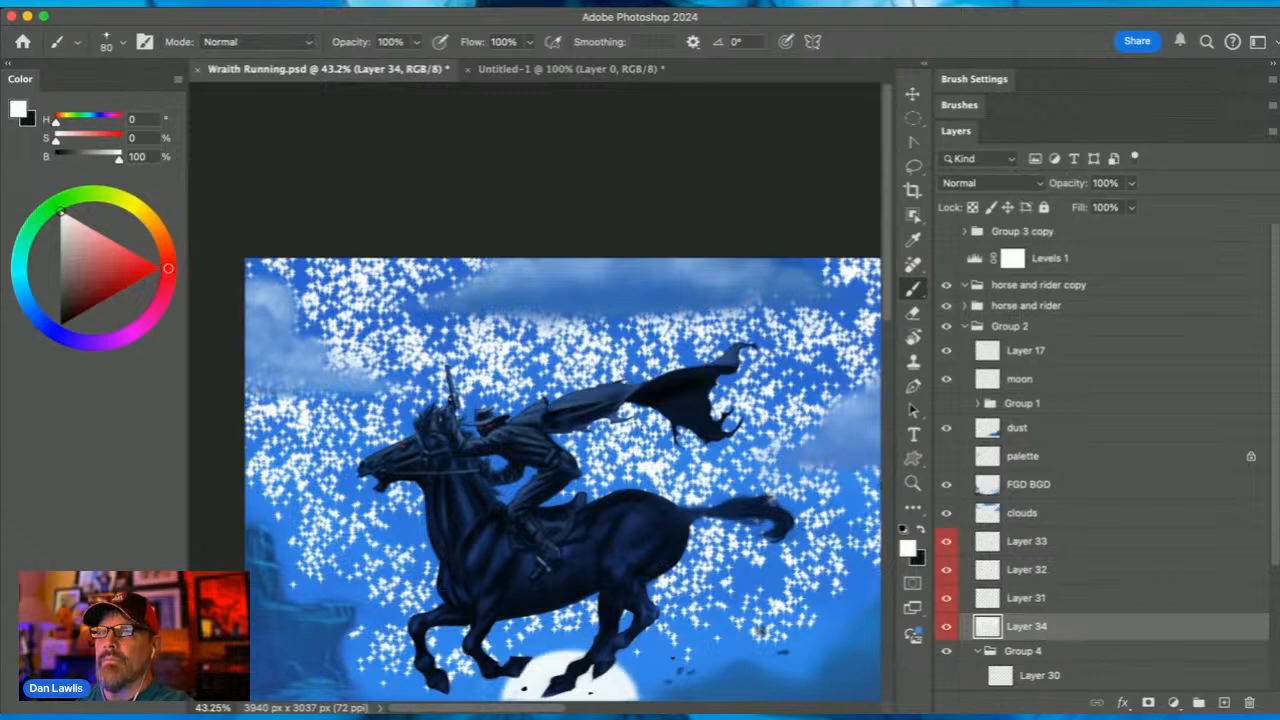
click(912, 483)
drag(745, 373, 590, 337)
click(913, 289)
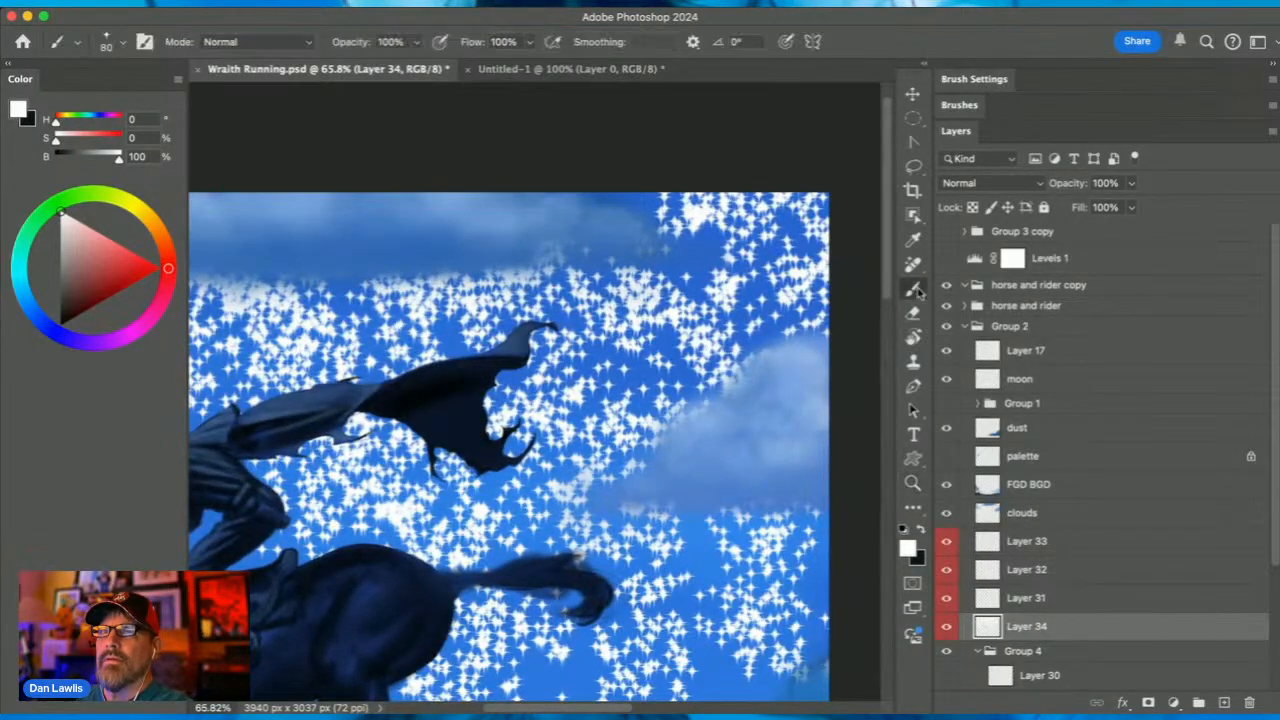
click(978, 82)
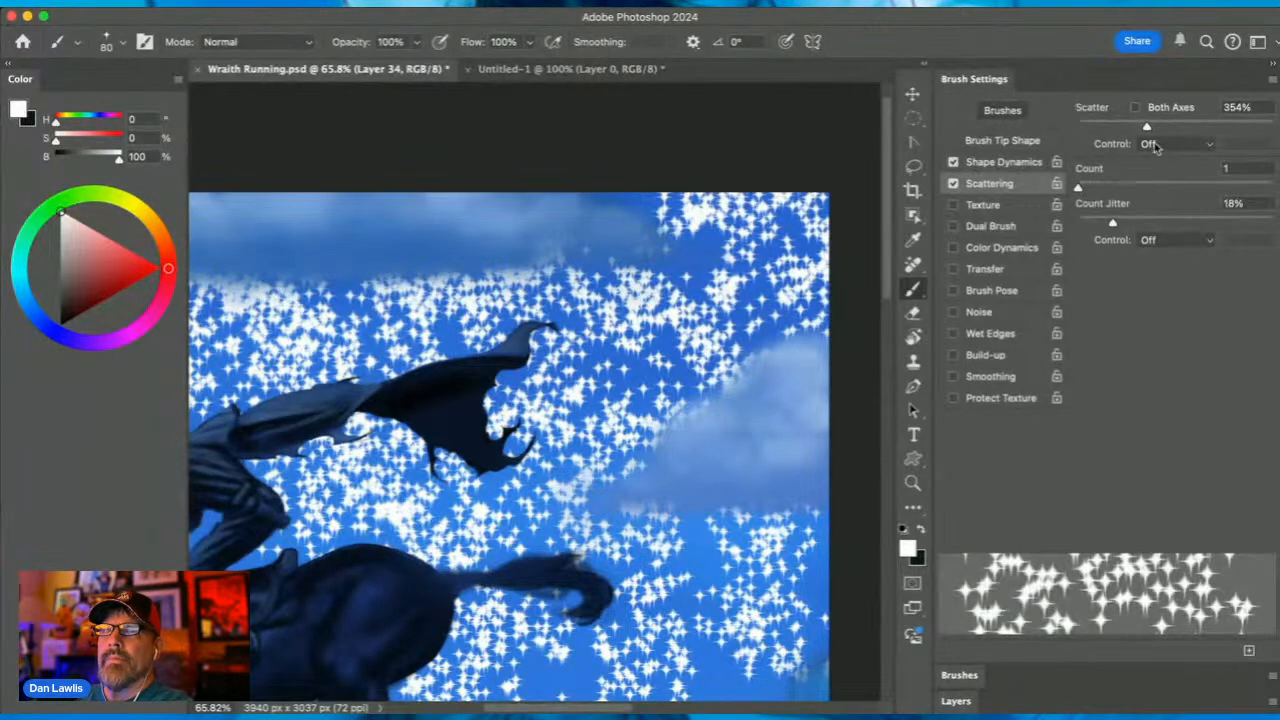
click(1028, 141)
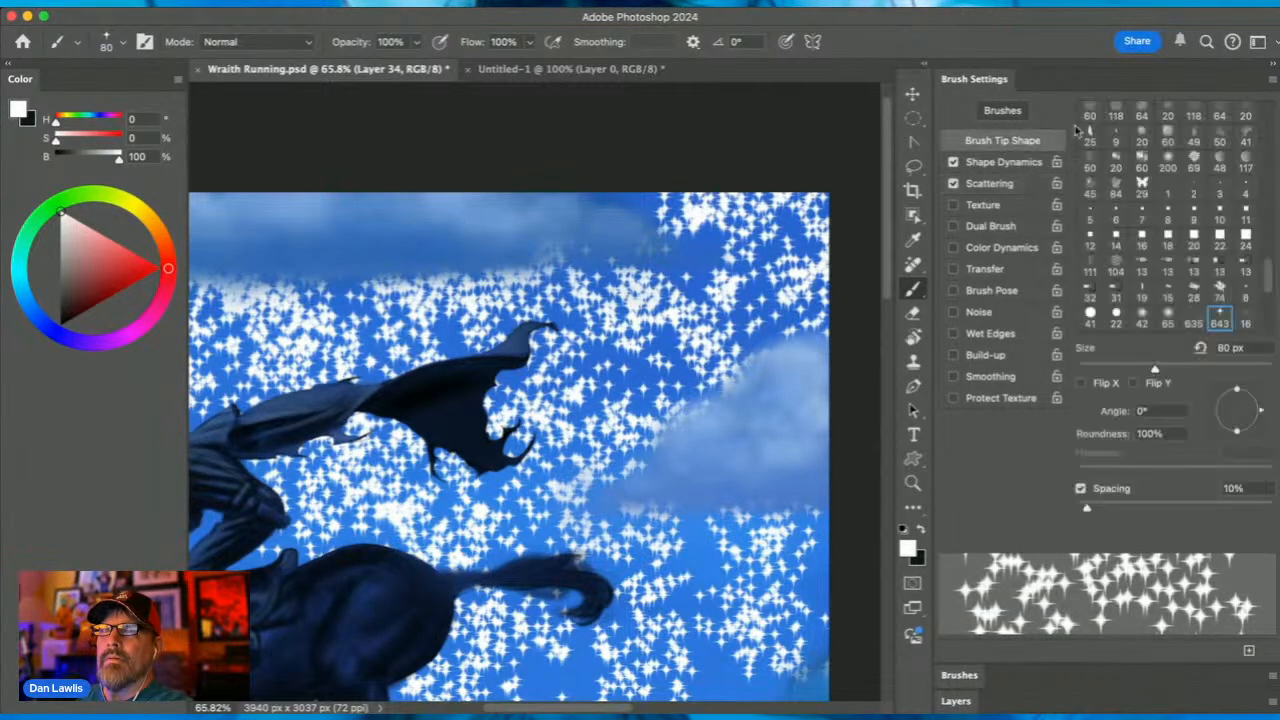
drag(1153, 370, 1094, 387)
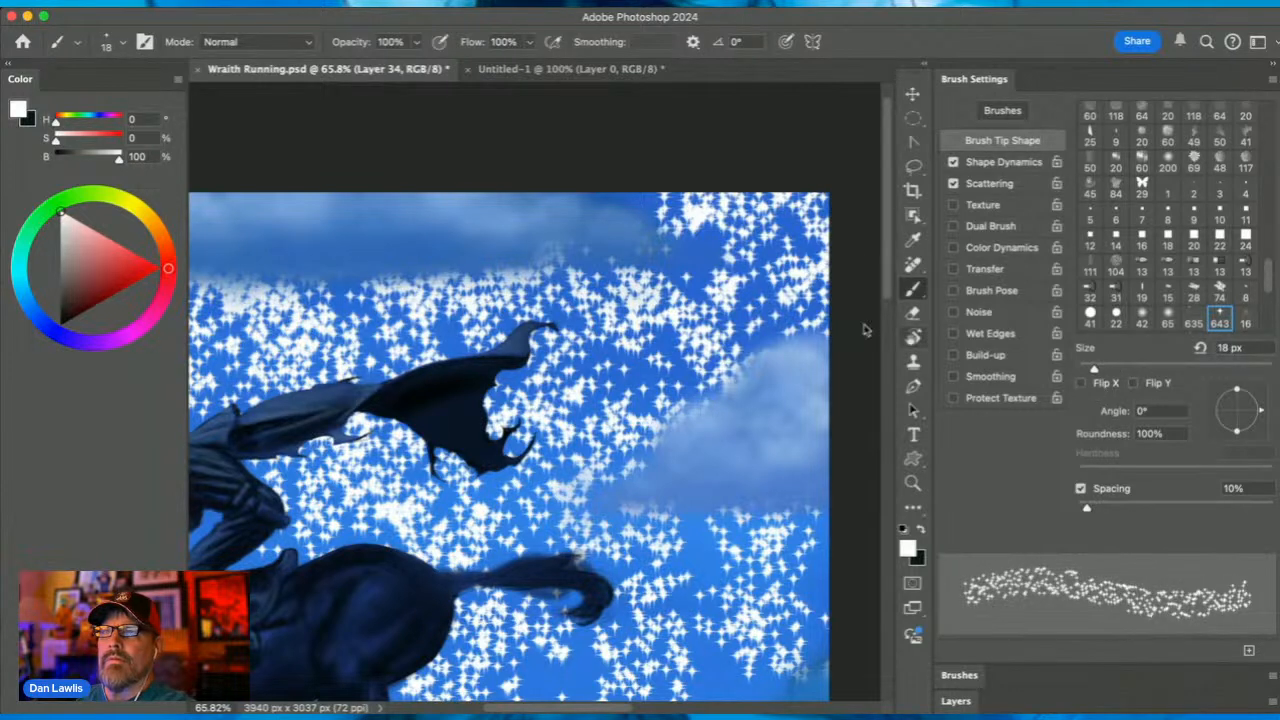
Paint fine white stars on Layer 34 among the larger stars above and beside the cape's tip
mouse_move(690, 230)
mouse_down()
mouse_move(700, 285)
mouse_move(625, 305)
mouse_move(650, 360)
mouse_move(585, 378)
mouse_up()
mouse_move(680, 345)
mouse_down()
mouse_move(655, 400)
mouse_move(510, 290)
mouse_up()
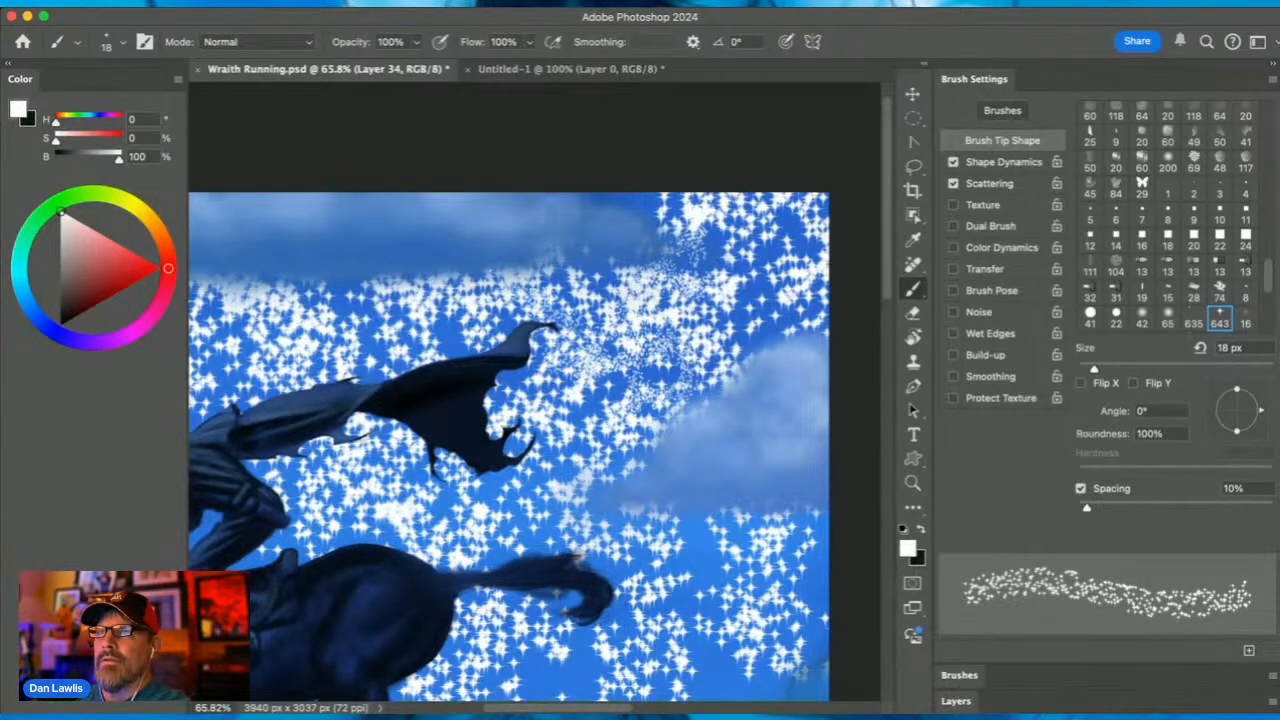
mouse_move(420, 290)
mouse_down()
mouse_move(400, 365)
mouse_move(435, 322)
mouse_move(345, 295)
mouse_move(455, 345)
mouse_up()
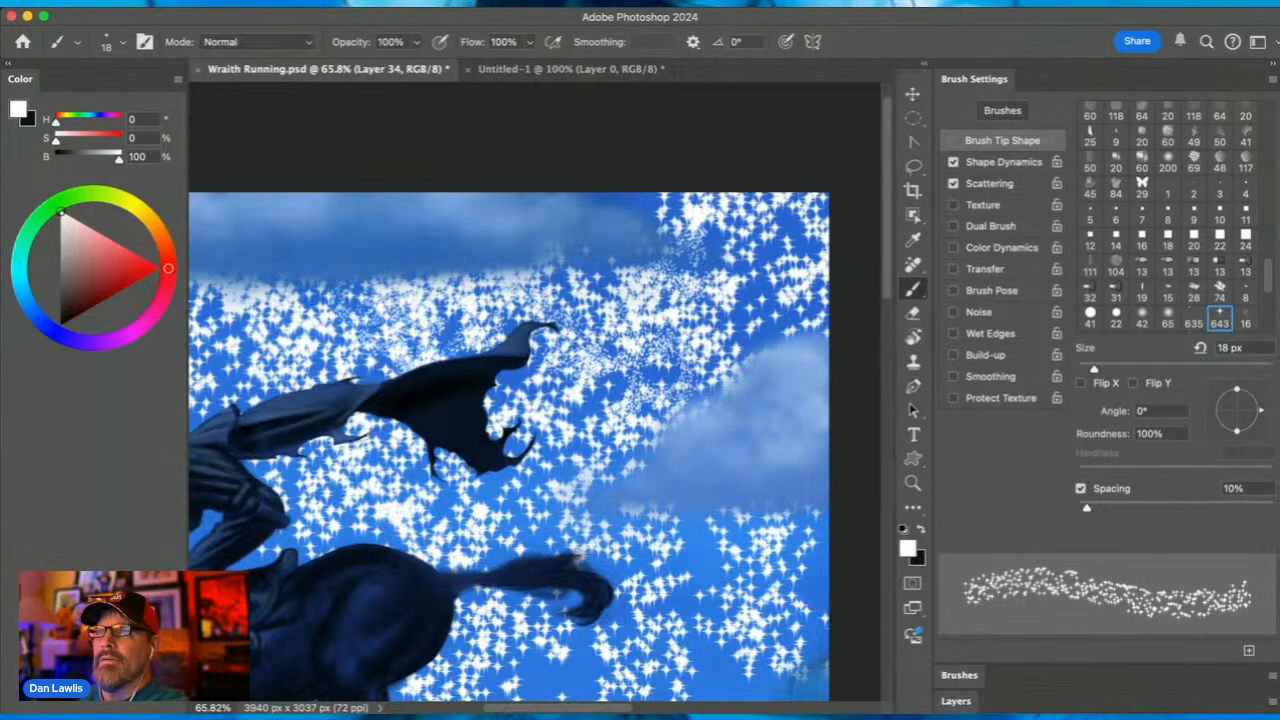
Raise the star brush's Scatter to 1000%
click(990, 184)
drag(1143, 128, 1257, 127)
drag(739, 370, 601, 462)
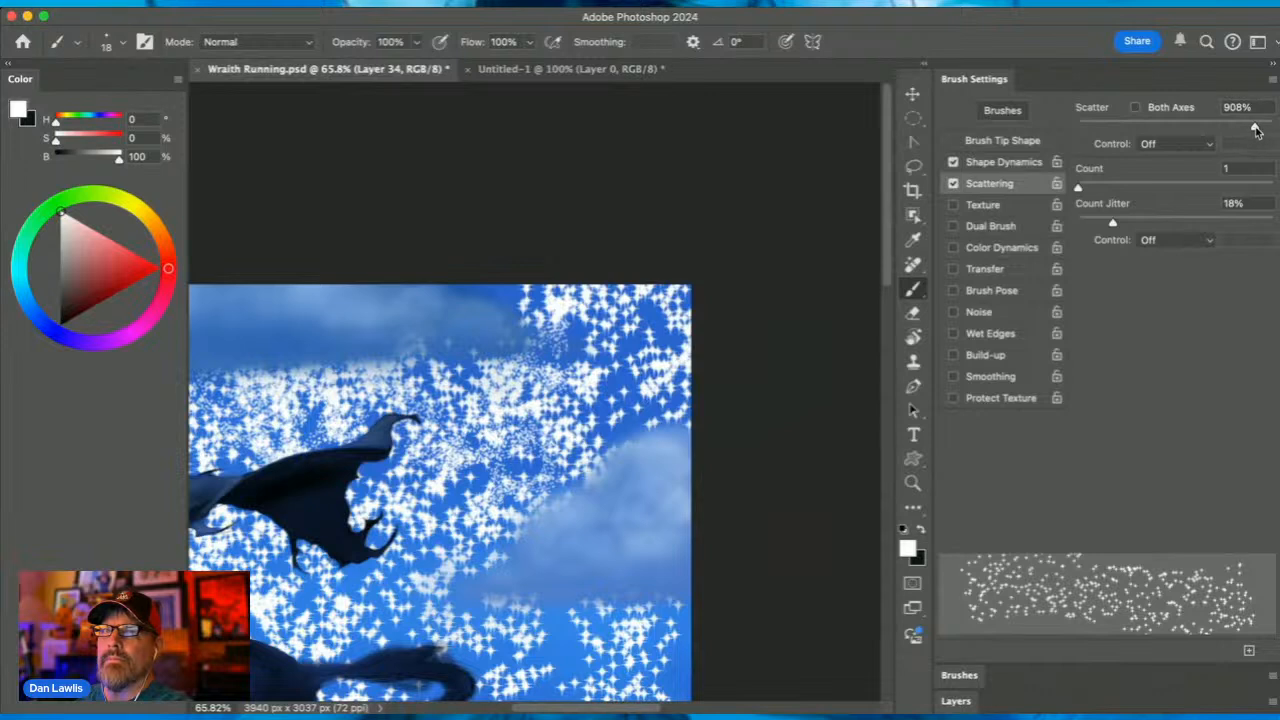
drag(1254, 128, 1274, 128)
Paint widely scattered fine stars on Layer 34 across the upper sky and around the cape
mouse_move(632, 340)
mouse_down()
mouse_move(642, 295)
mouse_move(610, 410)
mouse_move(620, 400)
mouse_up()
mouse_move(612, 290)
mouse_down()
mouse_move(602, 350)
mouse_move(480, 485)
mouse_move(340, 578)
mouse_move(420, 595)
mouse_move(305, 625)
mouse_move(555, 622)
mouse_move(640, 665)
mouse_move(500, 650)
mouse_move(495, 525)
mouse_move(393, 452)
mouse_up()
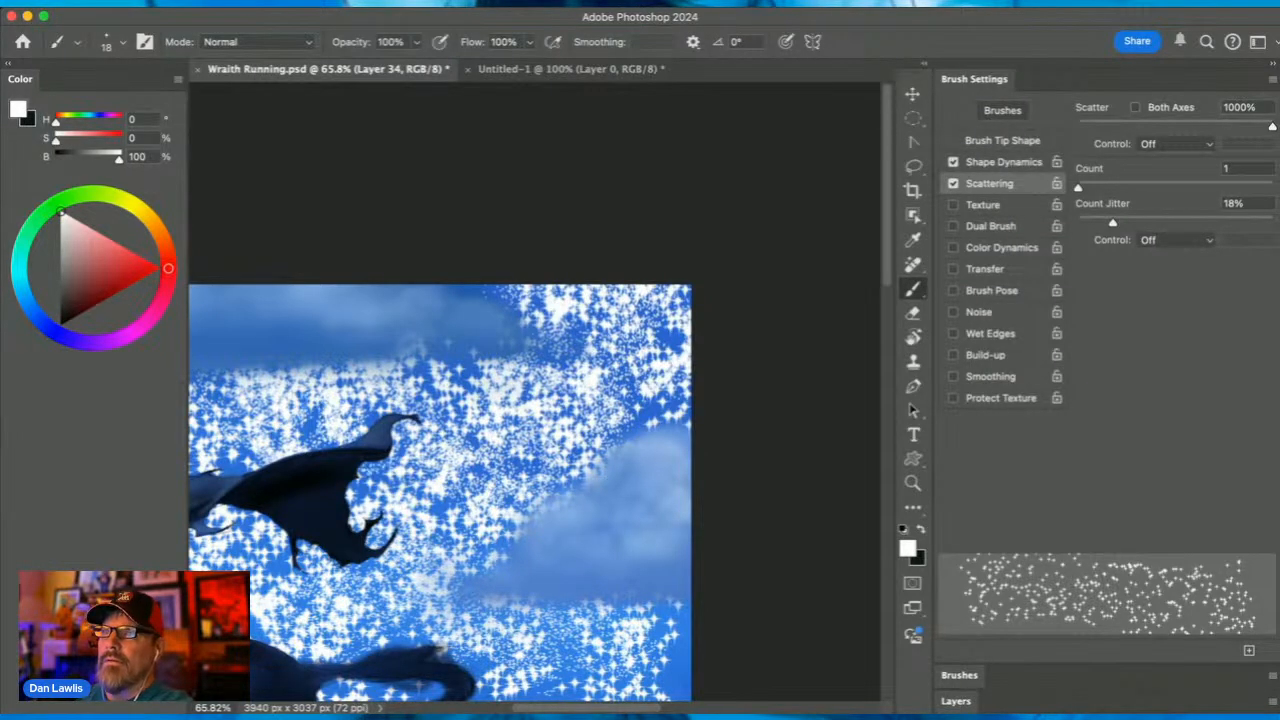
mouse_move(350, 416)
mouse_down()
mouse_move(575, 360)
mouse_move(540, 364)
mouse_up()
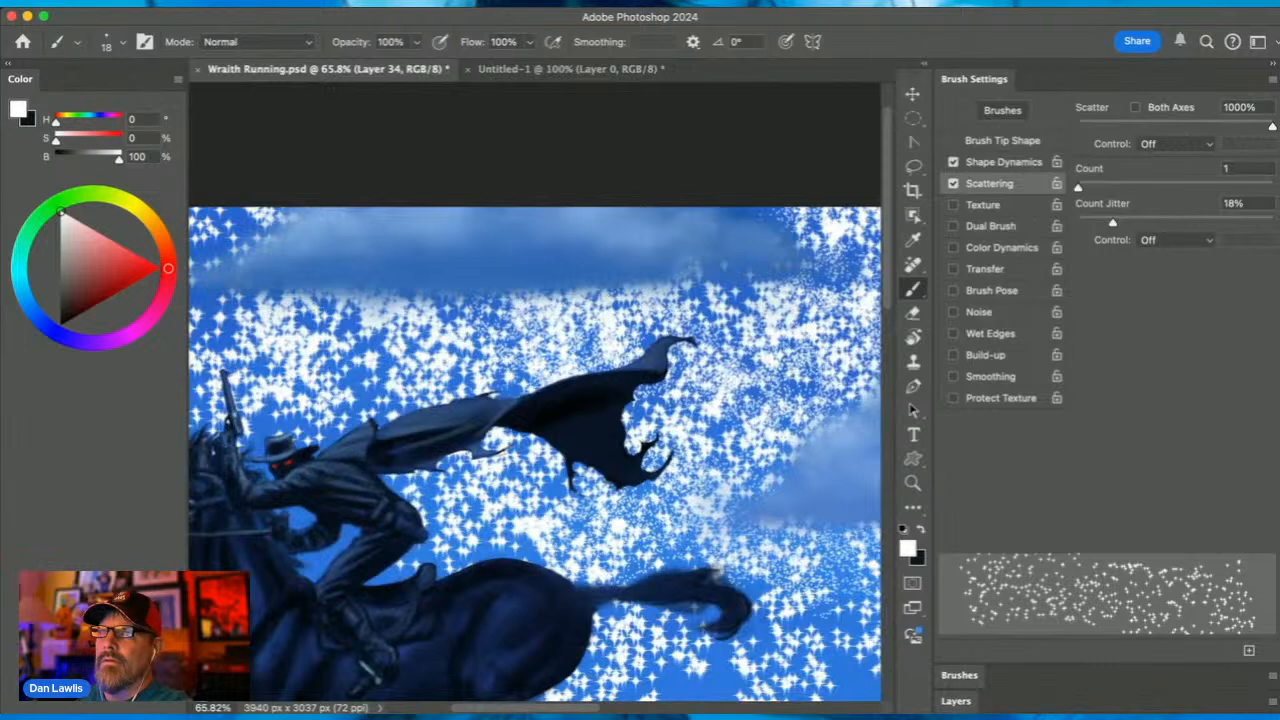
mouse_move(420, 500)
mouse_down()
mouse_move(505, 545)
mouse_move(425, 555)
mouse_move(410, 360)
mouse_move(355, 335)
mouse_move(250, 345)
mouse_move(440, 325)
mouse_move(455, 343)
mouse_move(788, 375)
mouse_up()
mouse_move(505, 262)
mouse_down()
mouse_move(560, 256)
mouse_move(300, 258)
mouse_move(410, 355)
mouse_move(527, 342)
mouse_move(500, 494)
mouse_move(290, 515)
mouse_move(420, 560)
mouse_move(620, 455)
mouse_move(430, 590)
mouse_move(275, 610)
mouse_move(520, 600)
mouse_up()
drag(640, 555, 700, 442)
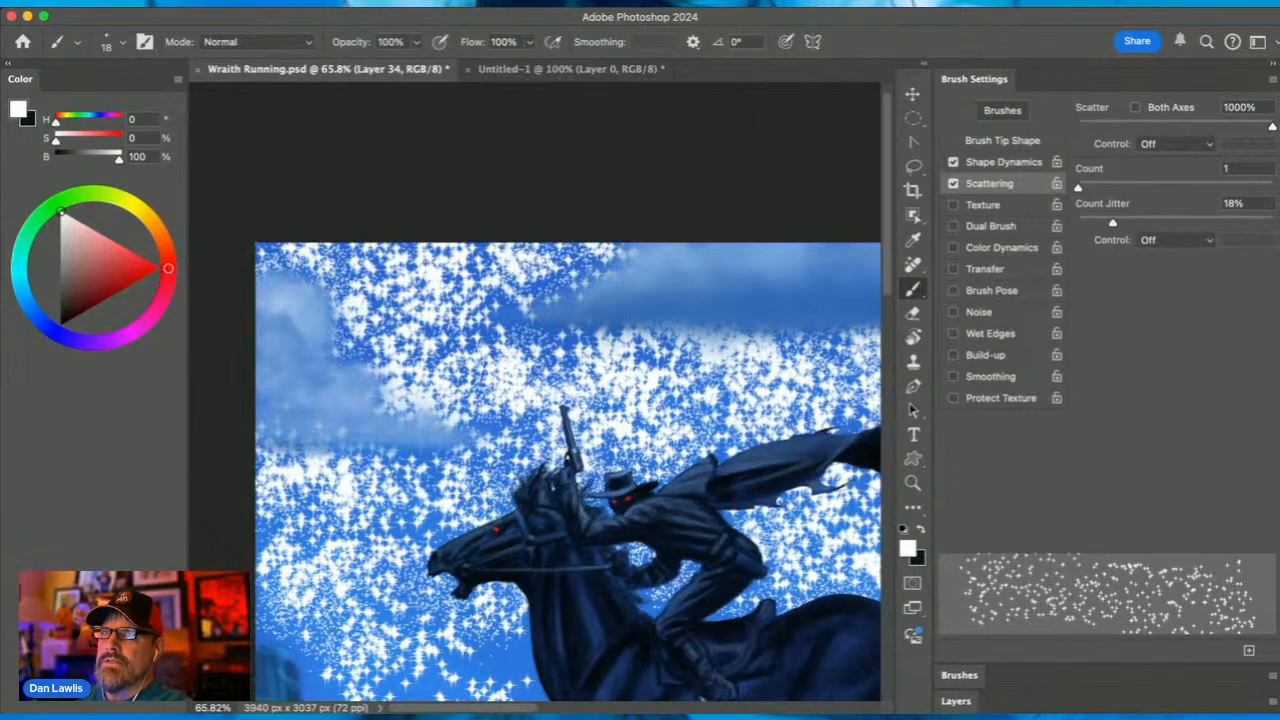
Add fine scattered stars in front of the horse, from the clouds down past the cliff to its front legs
drag(519, 400, 470, 425)
mouse_move(478, 640)
mouse_down()
mouse_move(438, 380)
mouse_move(325, 455)
mouse_move(470, 445)
mouse_move(430, 485)
mouse_move(442, 540)
mouse_move(410, 598)
mouse_move(490, 440)
mouse_move(470, 618)
mouse_move(530, 600)
mouse_move(490, 420)
mouse_move(370, 405)
mouse_up()
click(432, 380)
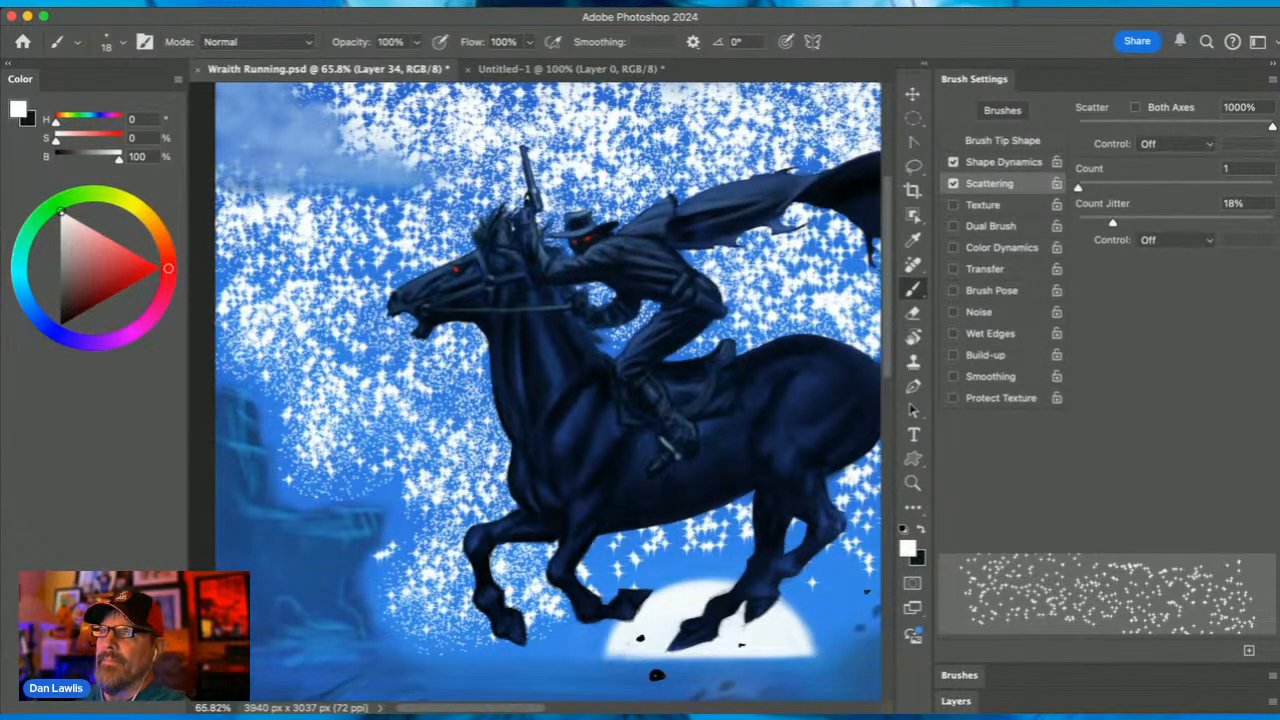
drag(240, 340, 270, 405)
mouse_move(285, 475)
mouse_down()
mouse_move(268, 410)
mouse_move(400, 522)
mouse_up()
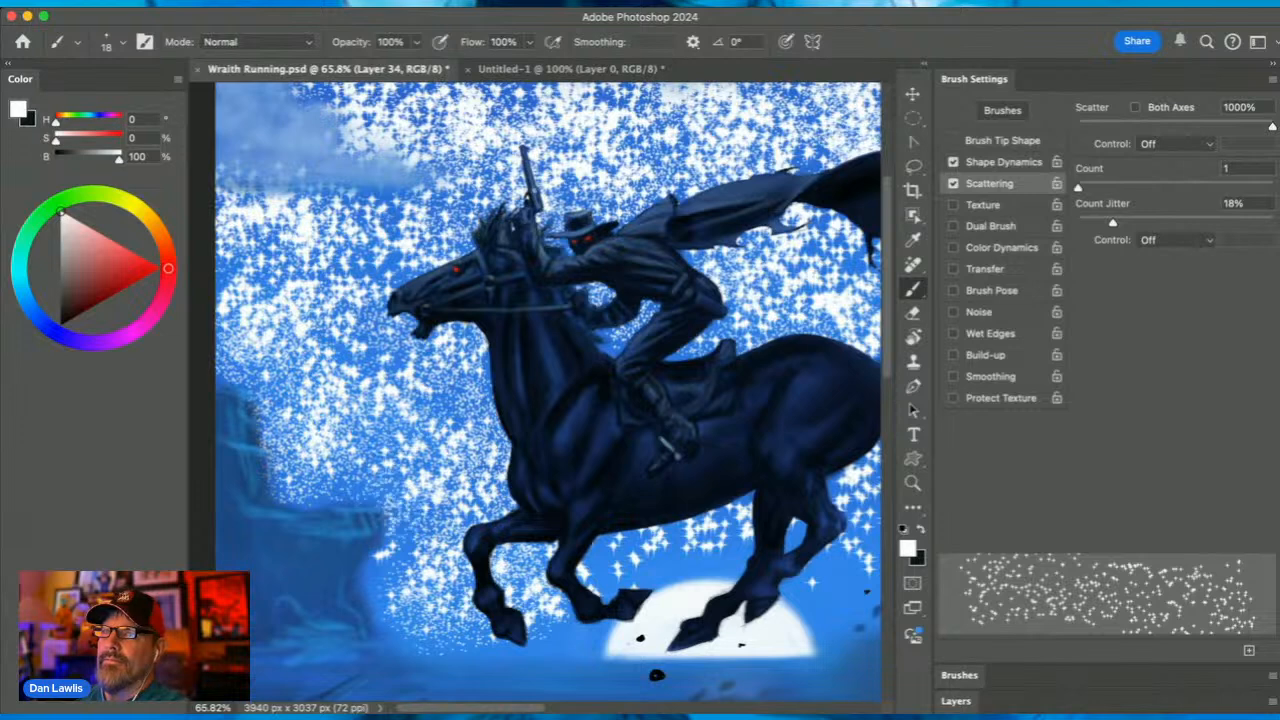
drag(585, 555, 790, 545)
mouse_move(574, 618)
mouse_down()
mouse_move(452, 536)
mouse_move(370, 575)
mouse_up()
key(space)
Fill the remaining sky beneath the horse and behind its tail, down to the hills, with fine scattered stars
drag(570, 414, 712, 577)
click(494, 370)
mouse_move(496, 385)
mouse_down()
mouse_move(515, 430)
mouse_move(375, 355)
mouse_move(380, 440)
mouse_up()
mouse_move(475, 262)
mouse_down()
mouse_move(515, 287)
mouse_move(620, 215)
mouse_move(680, 245)
mouse_move(640, 280)
mouse_move(377, 195)
mouse_up()
key(space)
key(space)
drag(640, 400, 550, 360)
mouse_move(680, 440)
mouse_down()
mouse_move(560, 345)
mouse_move(528, 350)
mouse_up()
mouse_move(612, 512)
mouse_down()
mouse_move(625, 605)
mouse_move(680, 590)
mouse_move(740, 445)
mouse_move(750, 500)
mouse_move(685, 425)
mouse_move(700, 470)
mouse_move(665, 575)
mouse_move(760, 545)
mouse_move(800, 505)
mouse_move(810, 460)
mouse_up()
key(space)
drag(810, 460, 610, 445)
mouse_move(560, 600)
mouse_down()
mouse_move(600, 610)
mouse_move(745, 485)
mouse_move(820, 390)
mouse_move(720, 455)
mouse_move(710, 385)
mouse_move(600, 485)
mouse_move(655, 200)
mouse_move(810, 145)
mouse_move(828, 405)
mouse_move(805, 405)
mouse_move(595, 150)
mouse_move(575, 95)
mouse_move(527, 212)
mouse_up()
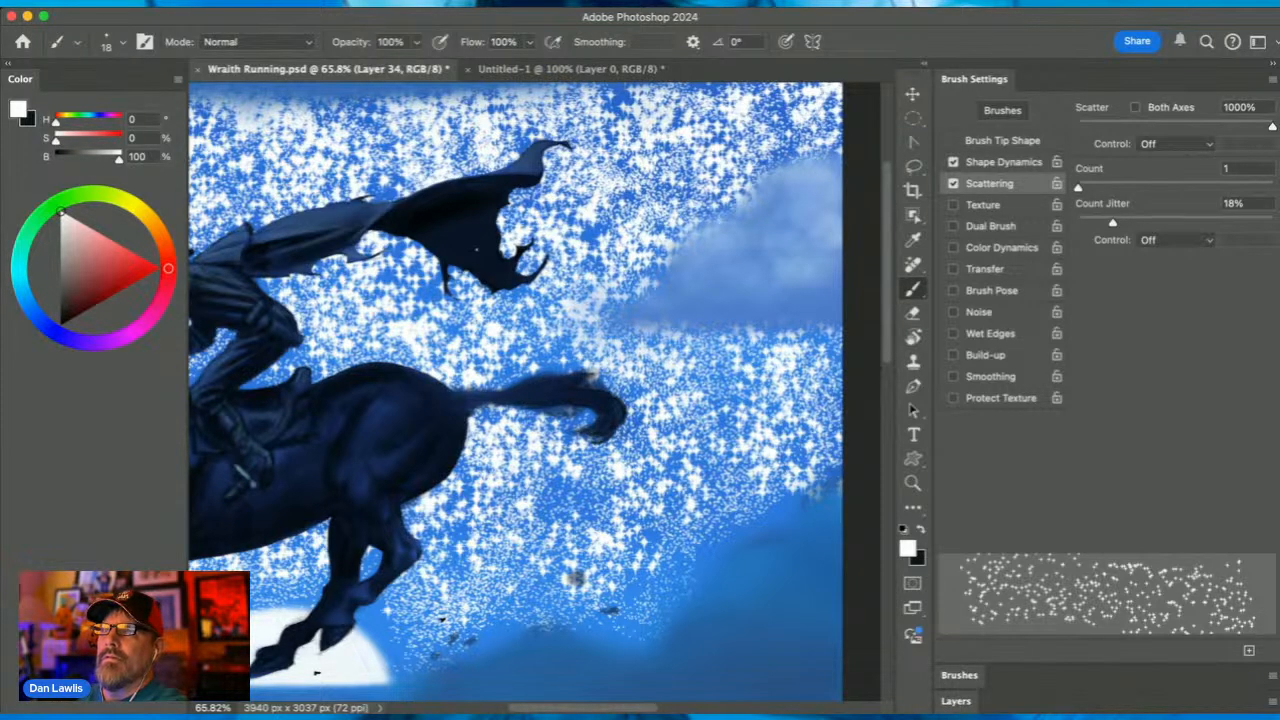
scroll(450, 290, up, 5)
scroll(450, 290, left, 2)
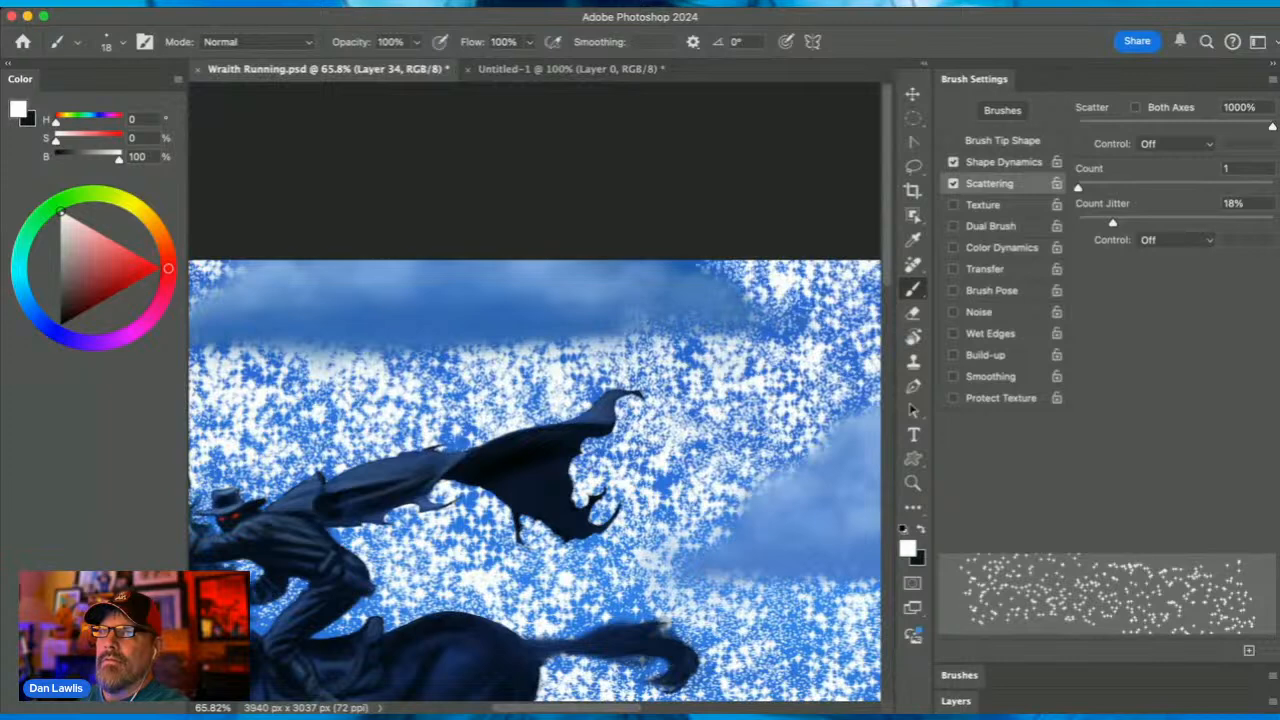
scroll(535, 450, left, 4)
scroll(535, 450, down, 1)
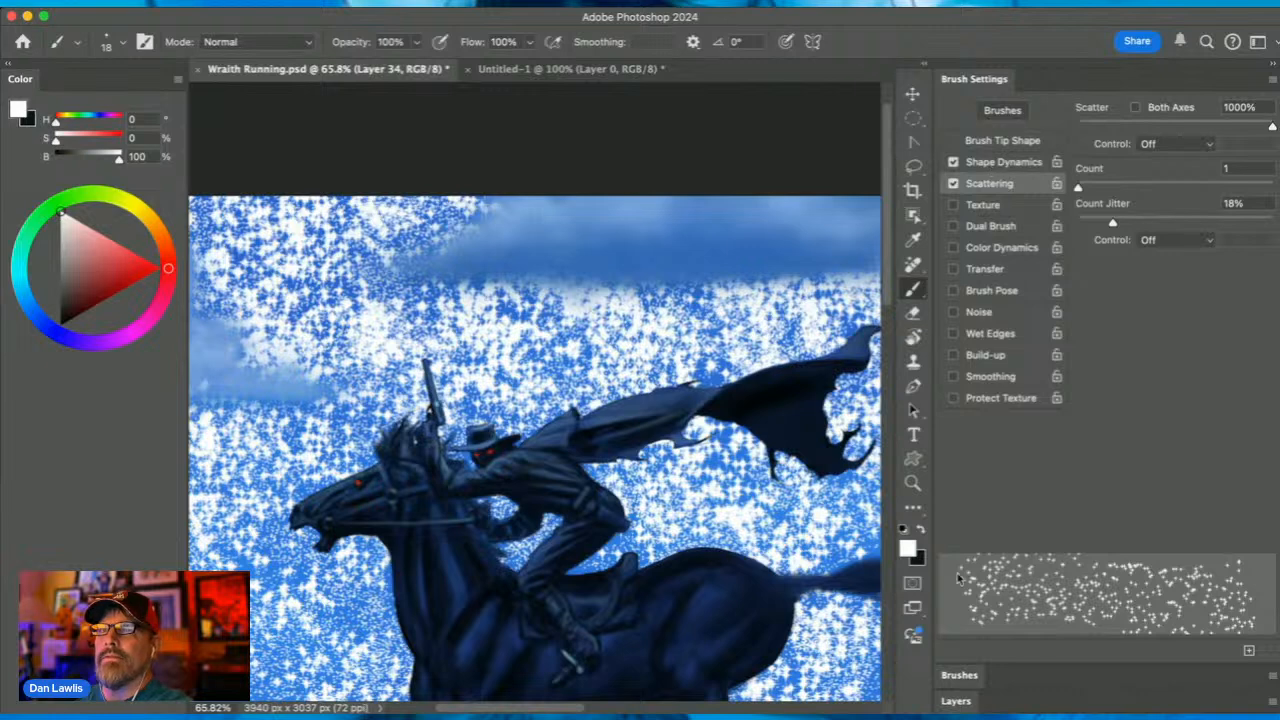
Set Layer 34's opacity to 22% so its stars fade into the sky
click(956, 701)
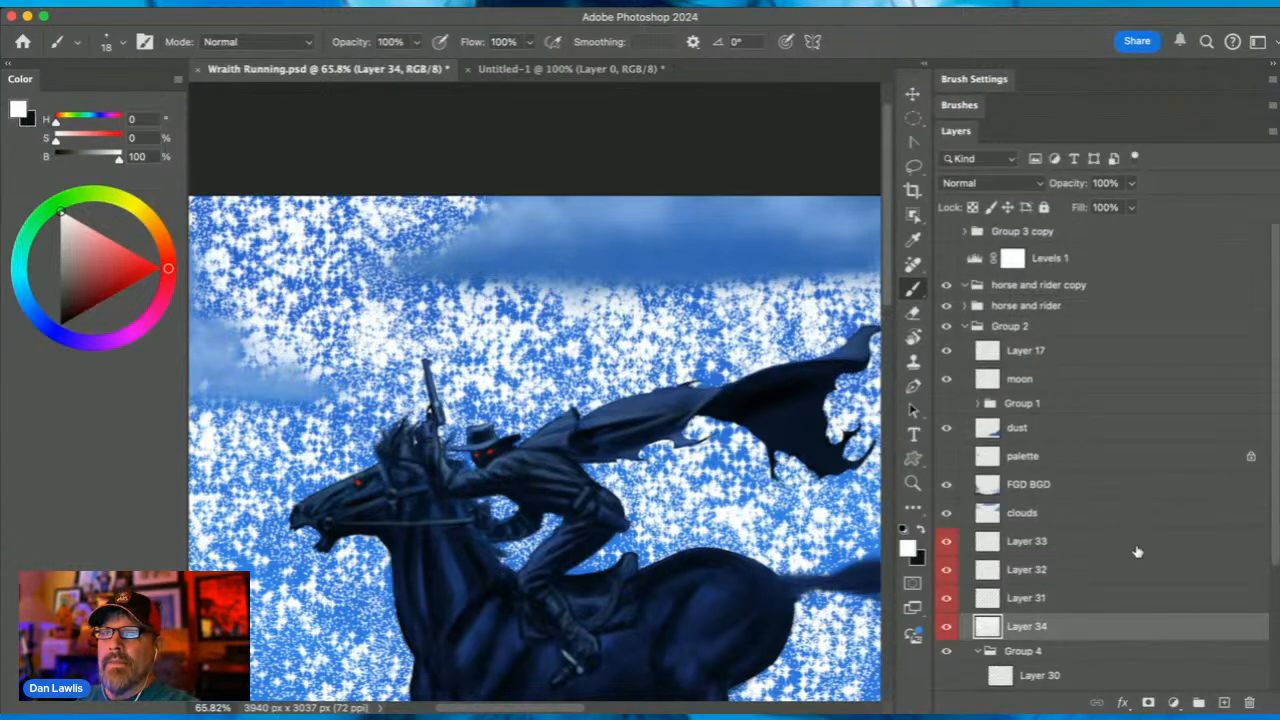
drag(1133, 207, 1075, 212)
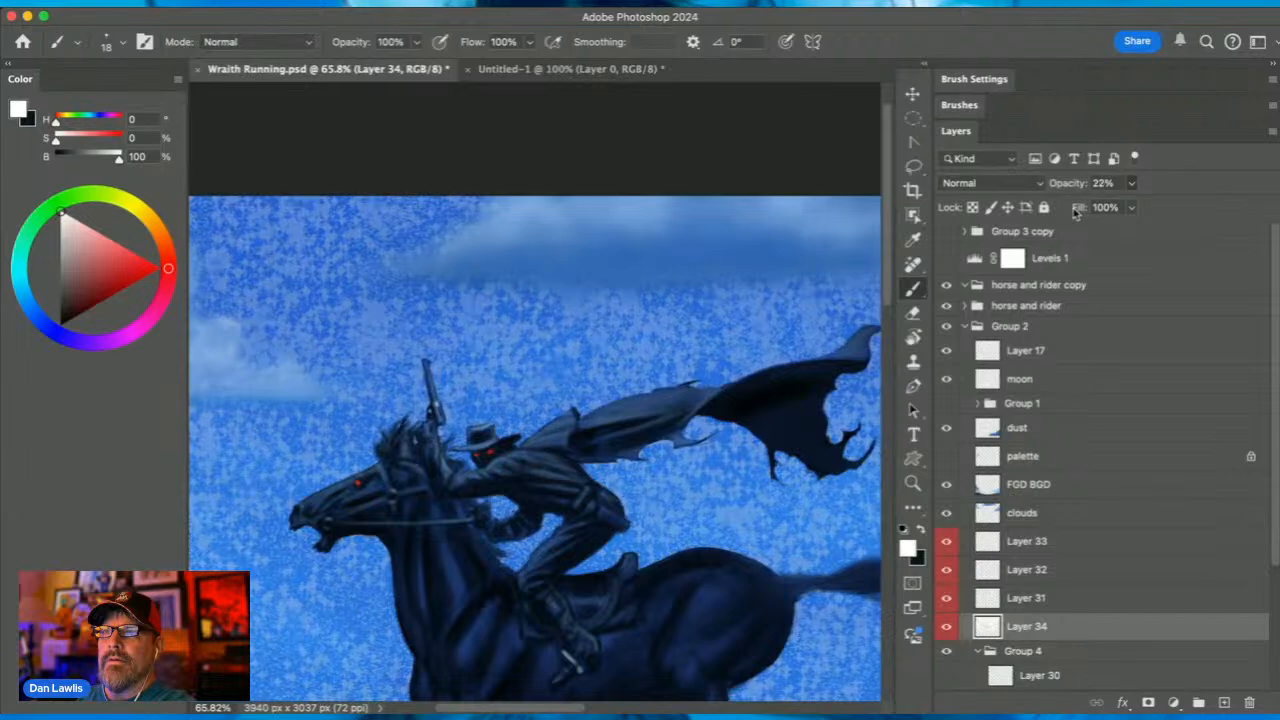
click(912, 483)
drag(754, 436, 662, 356)
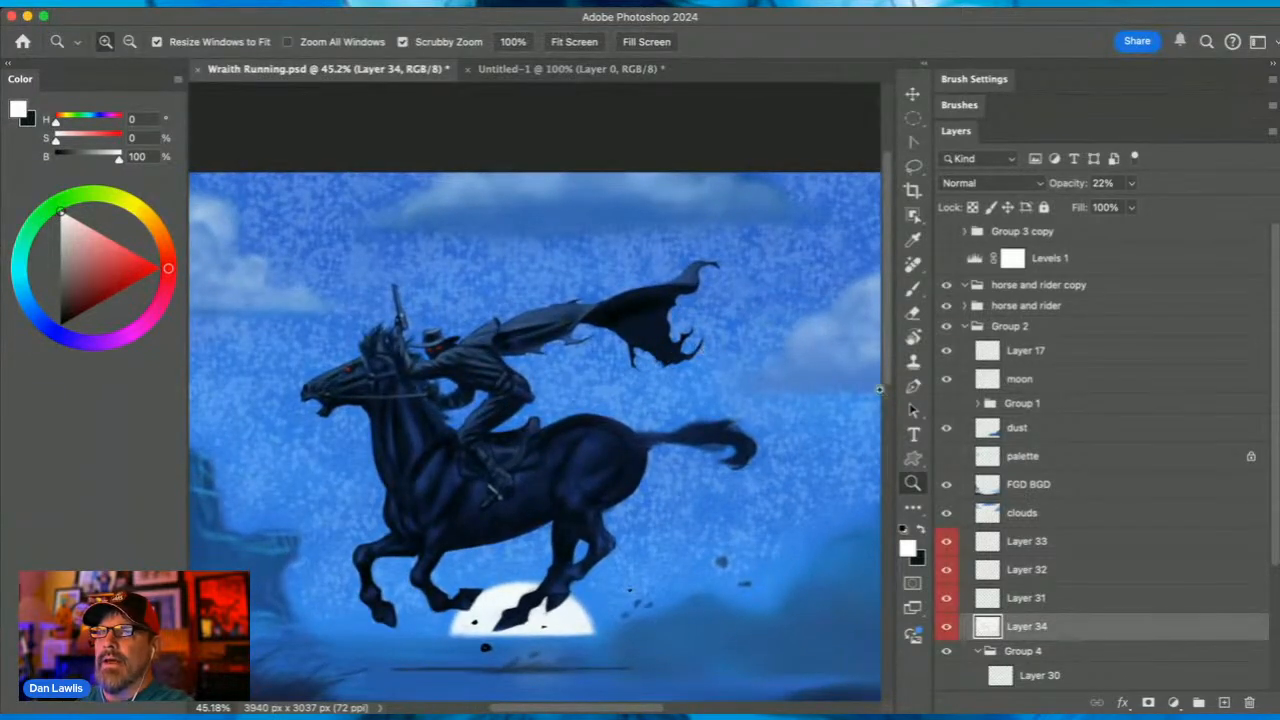
Reduce the star brush size to 7 px for painting on Layer 31 around the rider's cape
click(1055, 600)
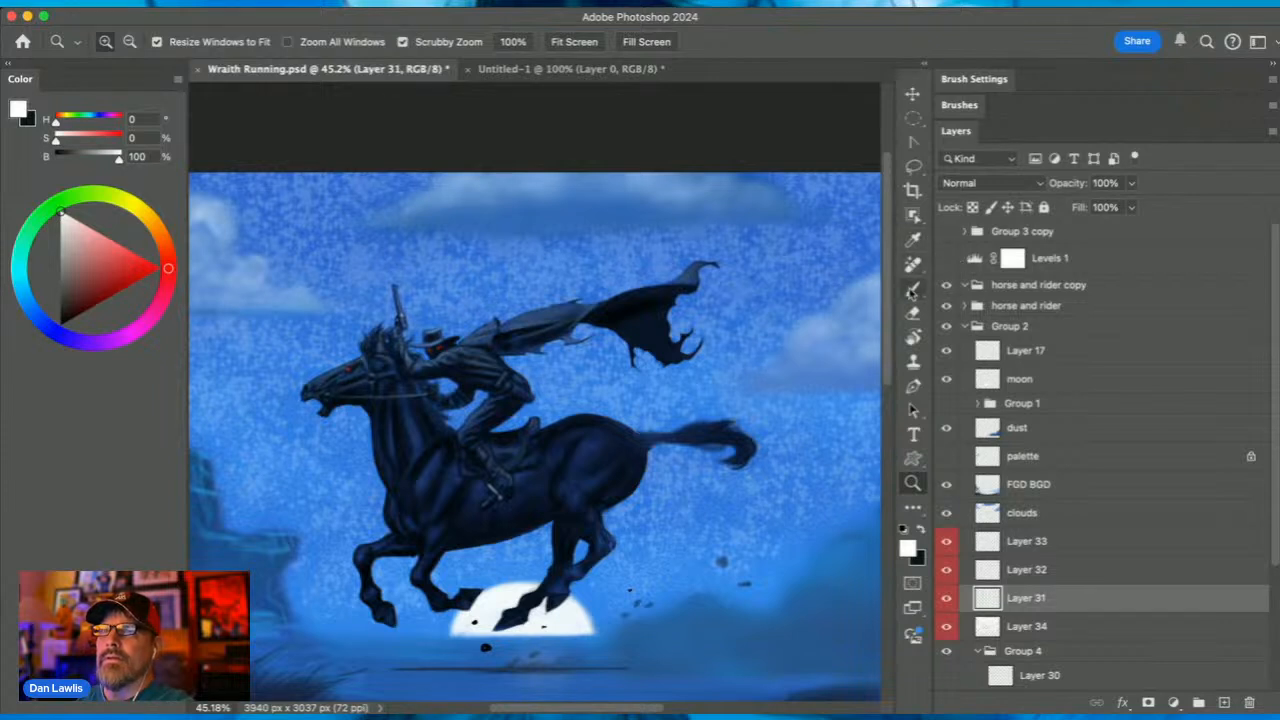
click(912, 289)
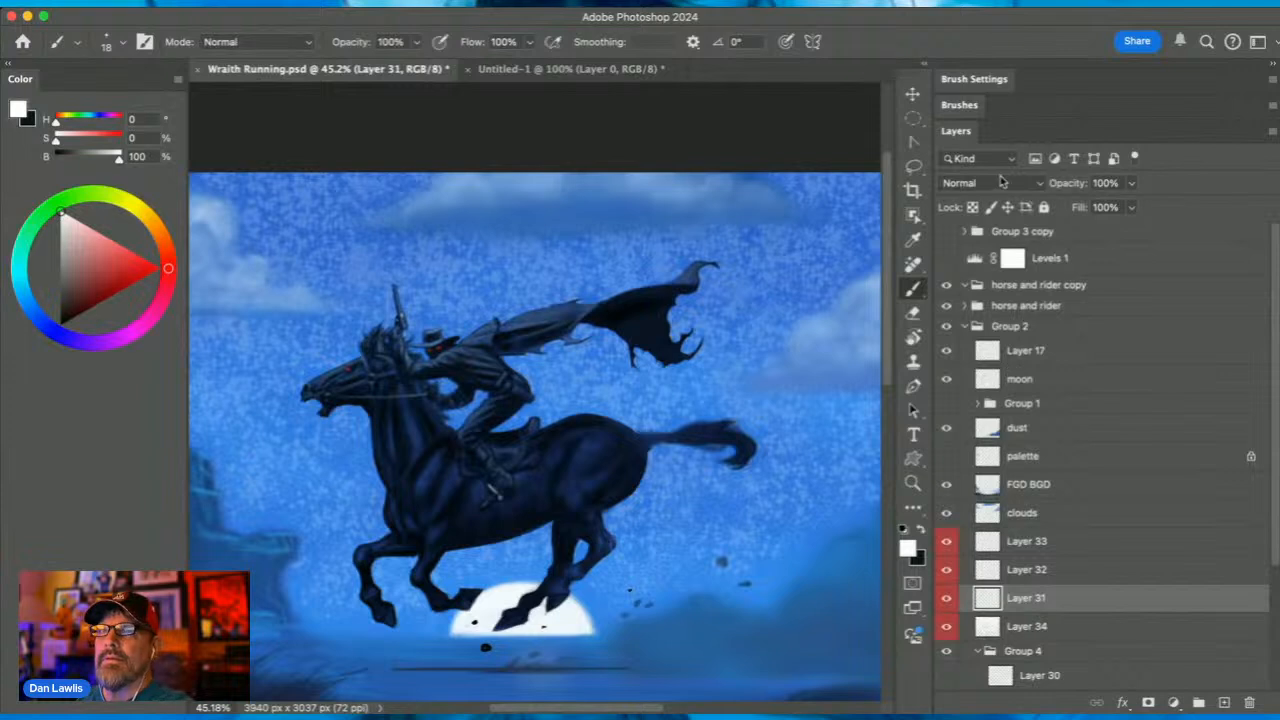
click(985, 80)
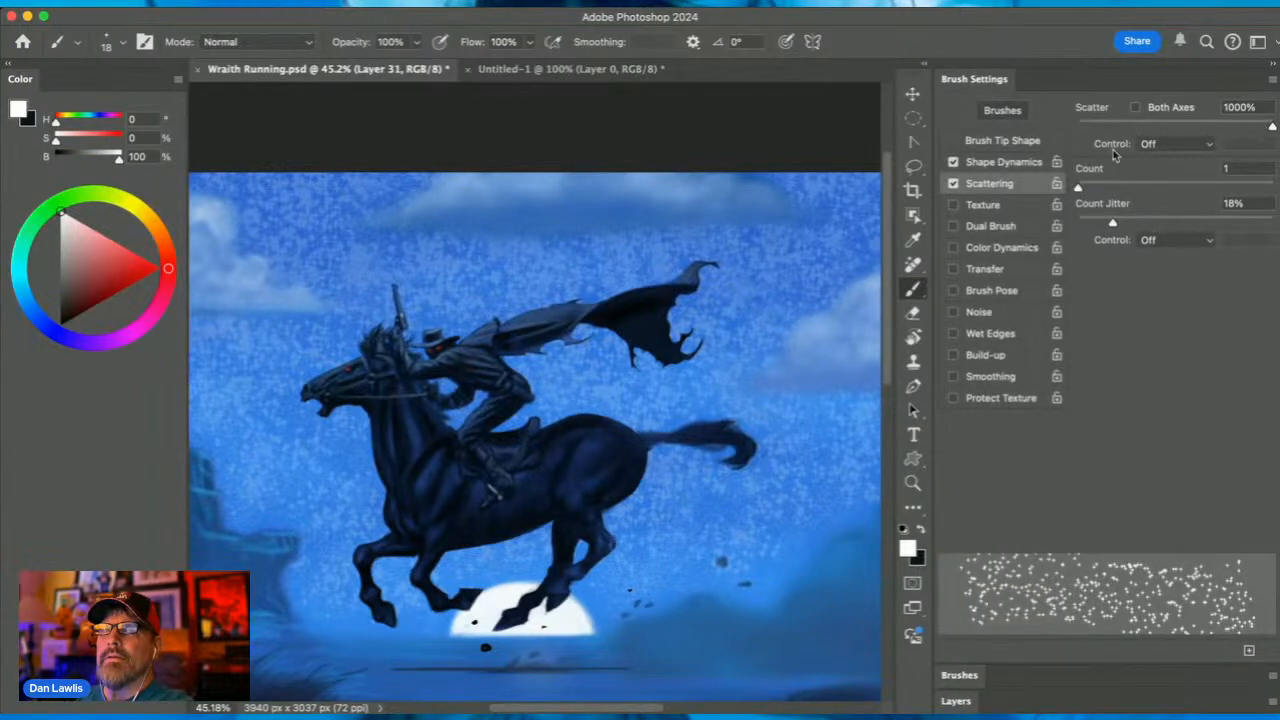
click(1020, 145)
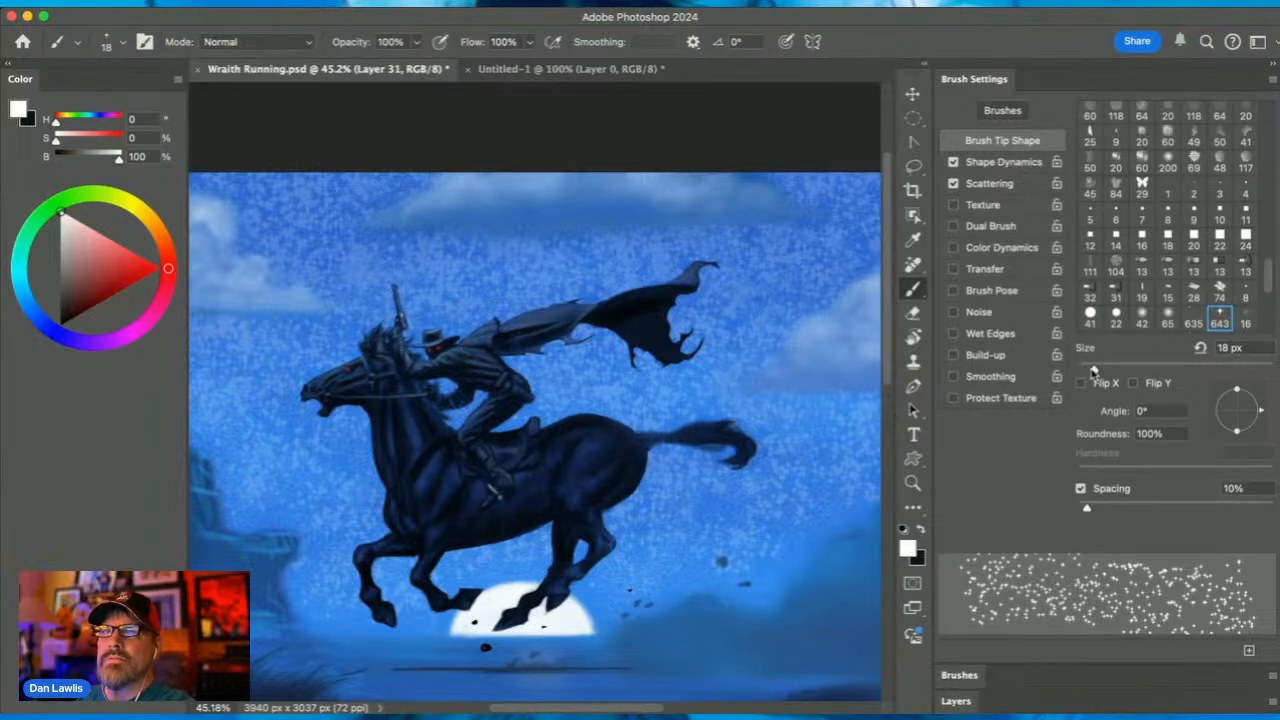
drag(1093, 370, 1084, 372)
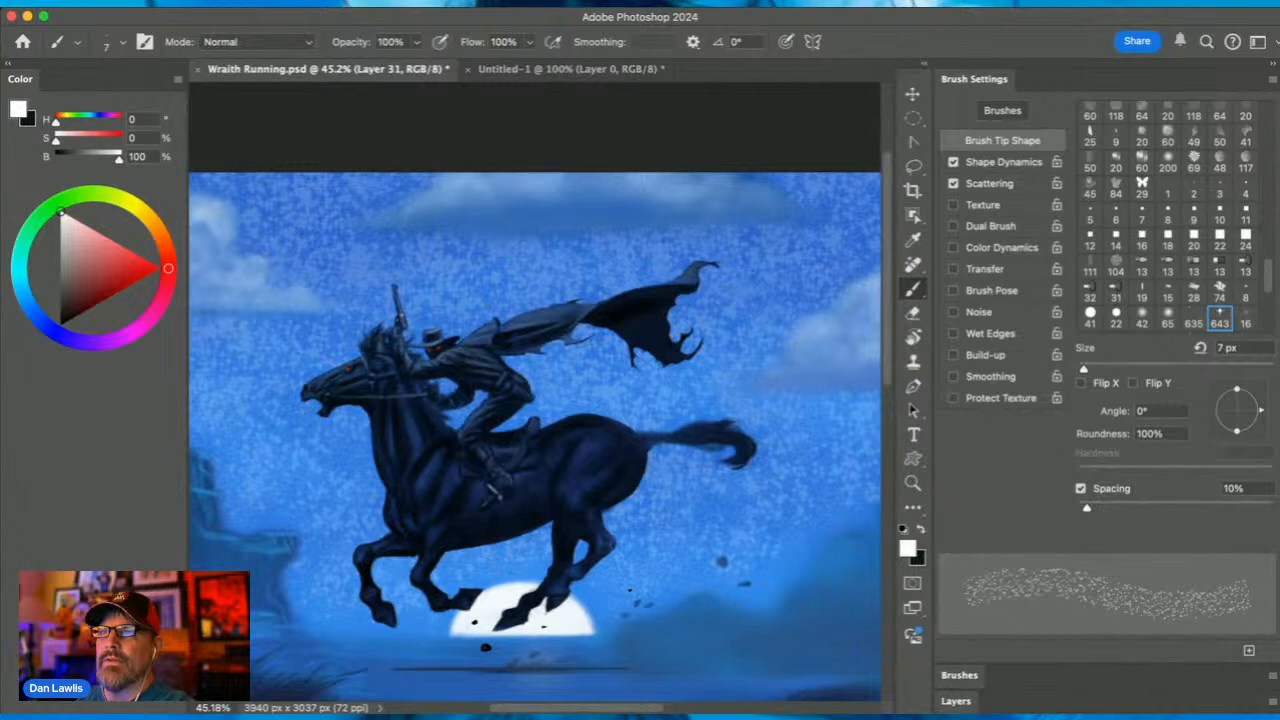
click(912, 483)
drag(716, 316, 838, 272)
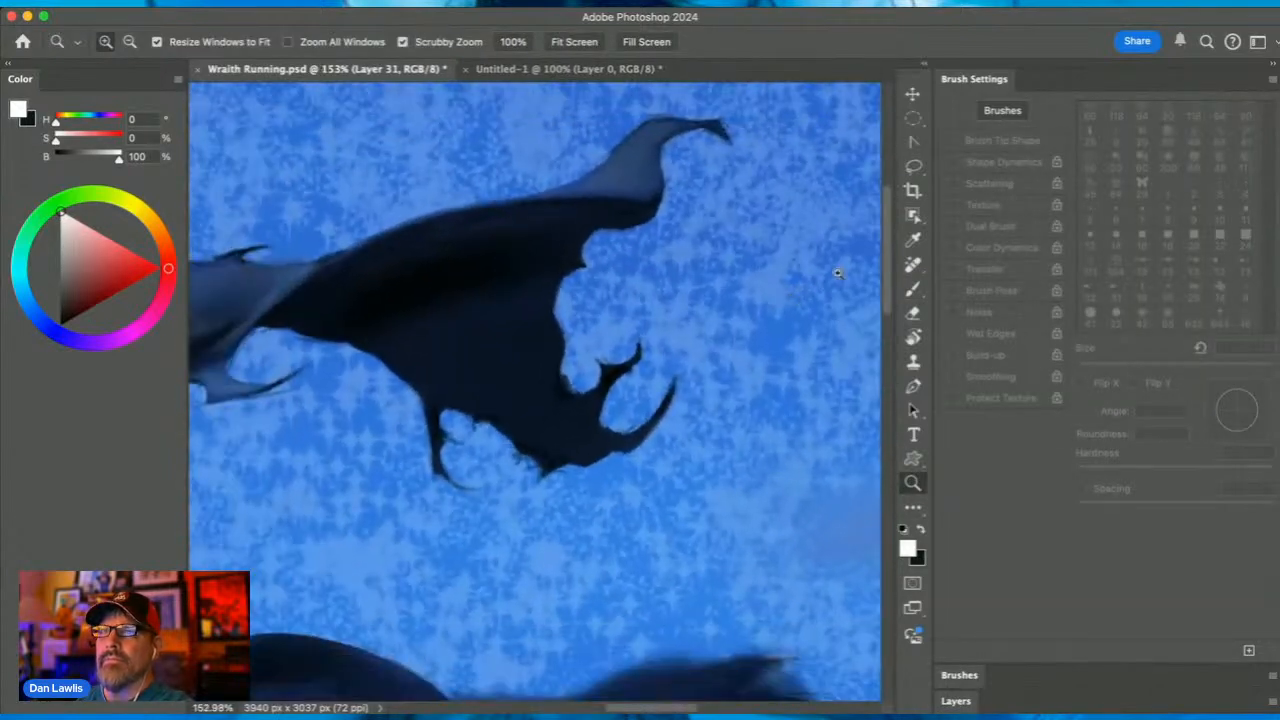
click(957, 702)
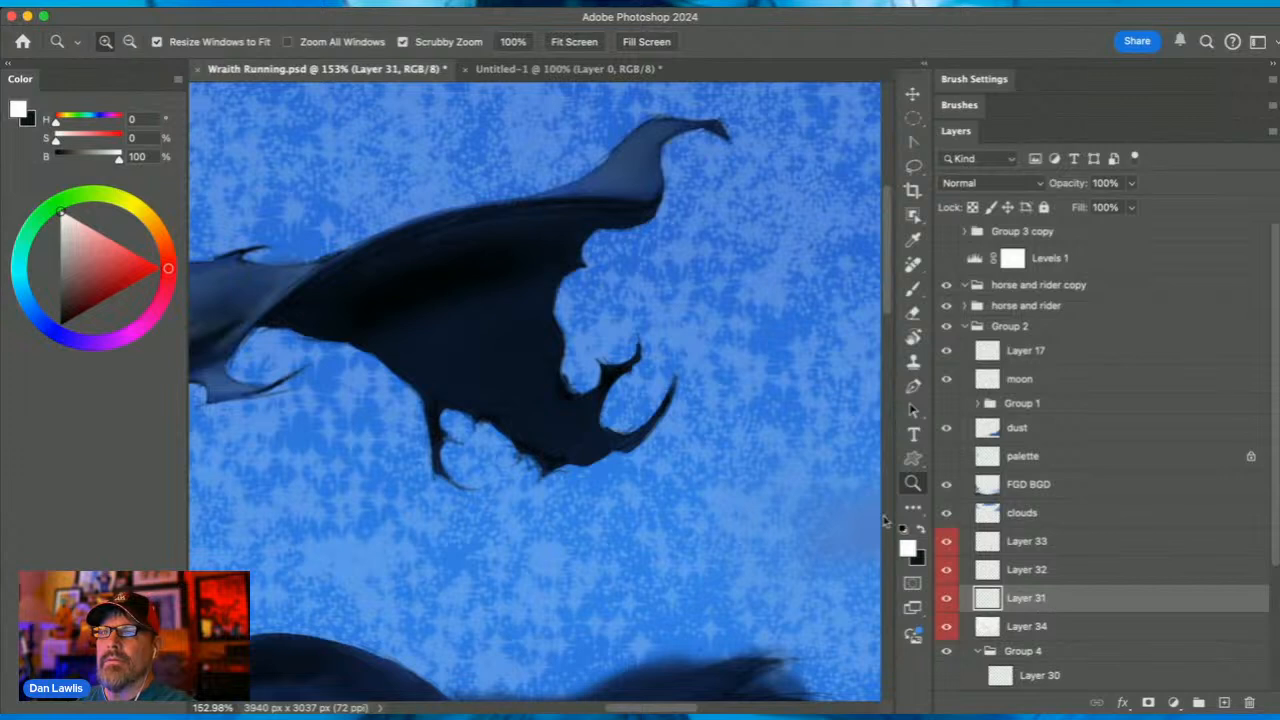
Set the star brush's scattering Count to 1 and Count Jitter to 0%
click(912, 288)
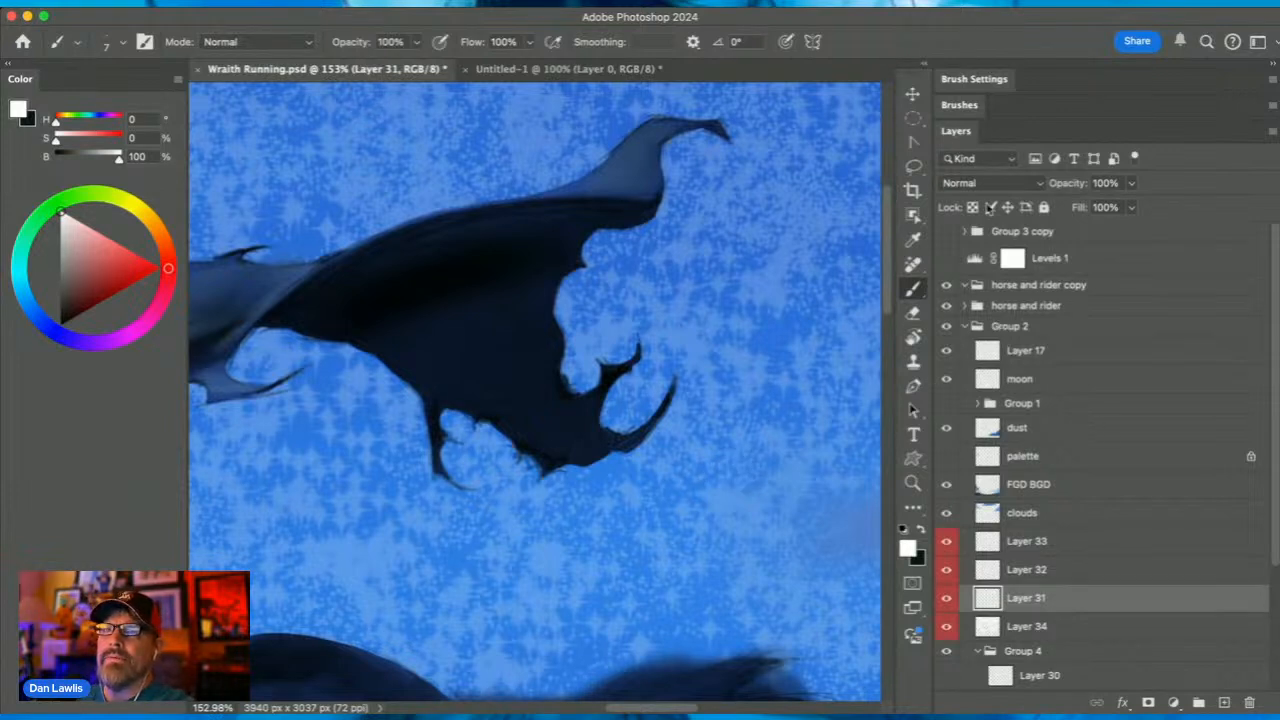
click(980, 78)
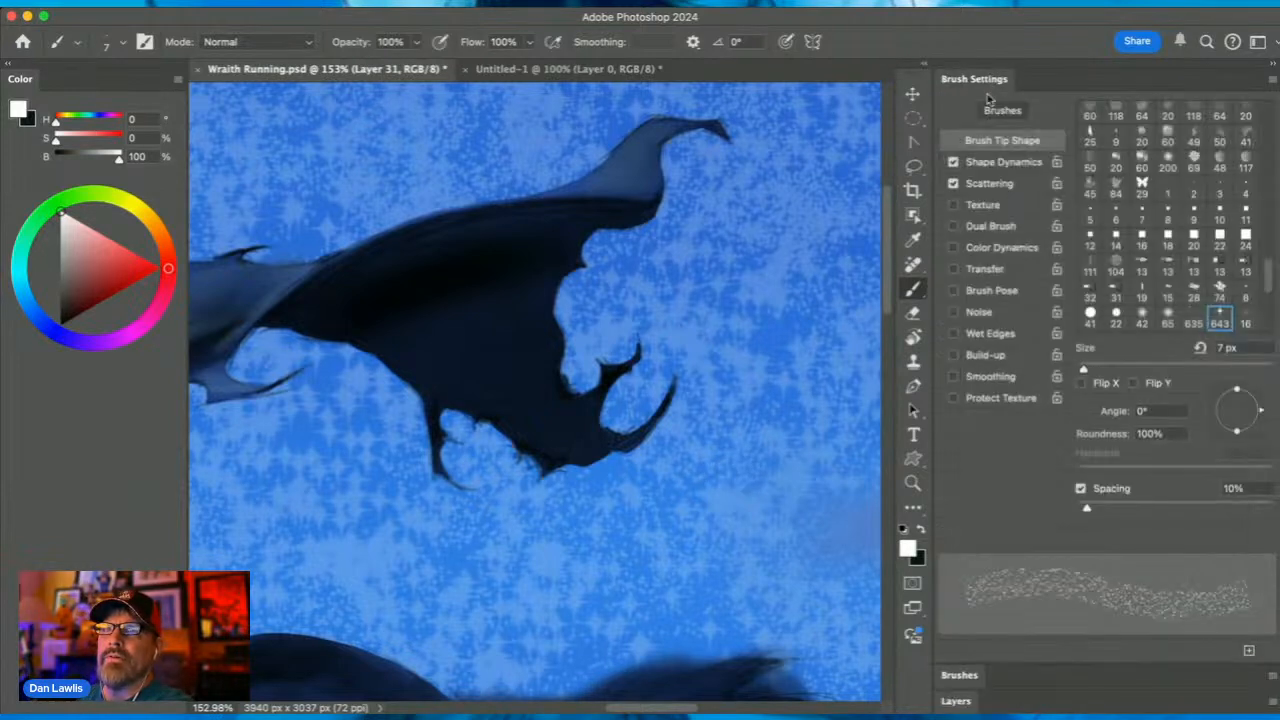
click(1000, 163)
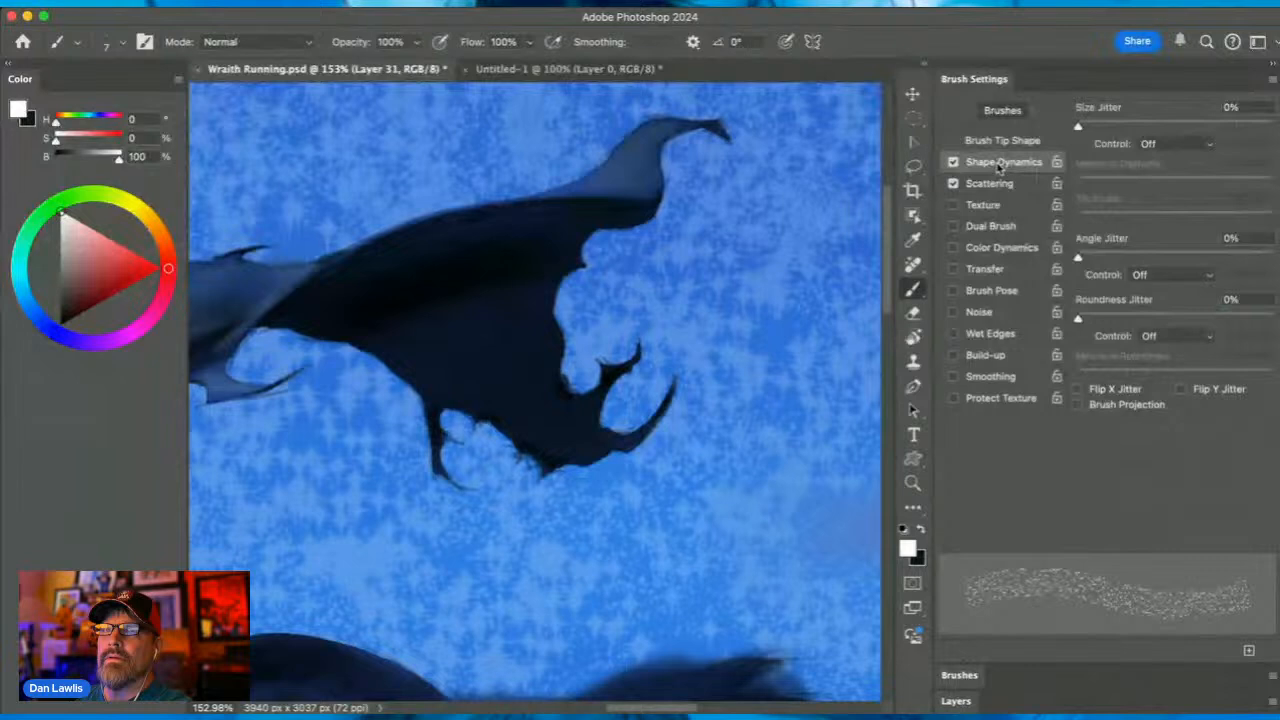
click(1002, 185)
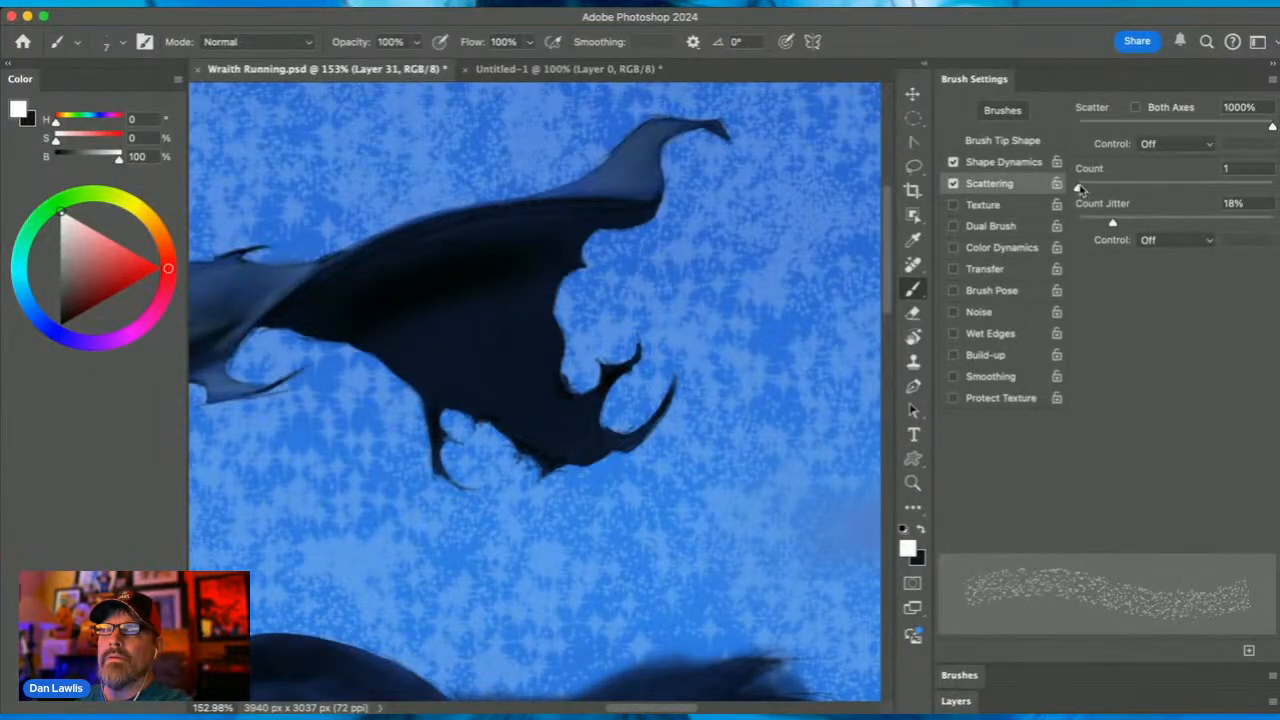
mouse_move(1078, 189)
mouse_down()
mouse_move(1146, 187)
mouse_move(1006, 200)
mouse_up()
drag(1112, 224, 1070, 232)
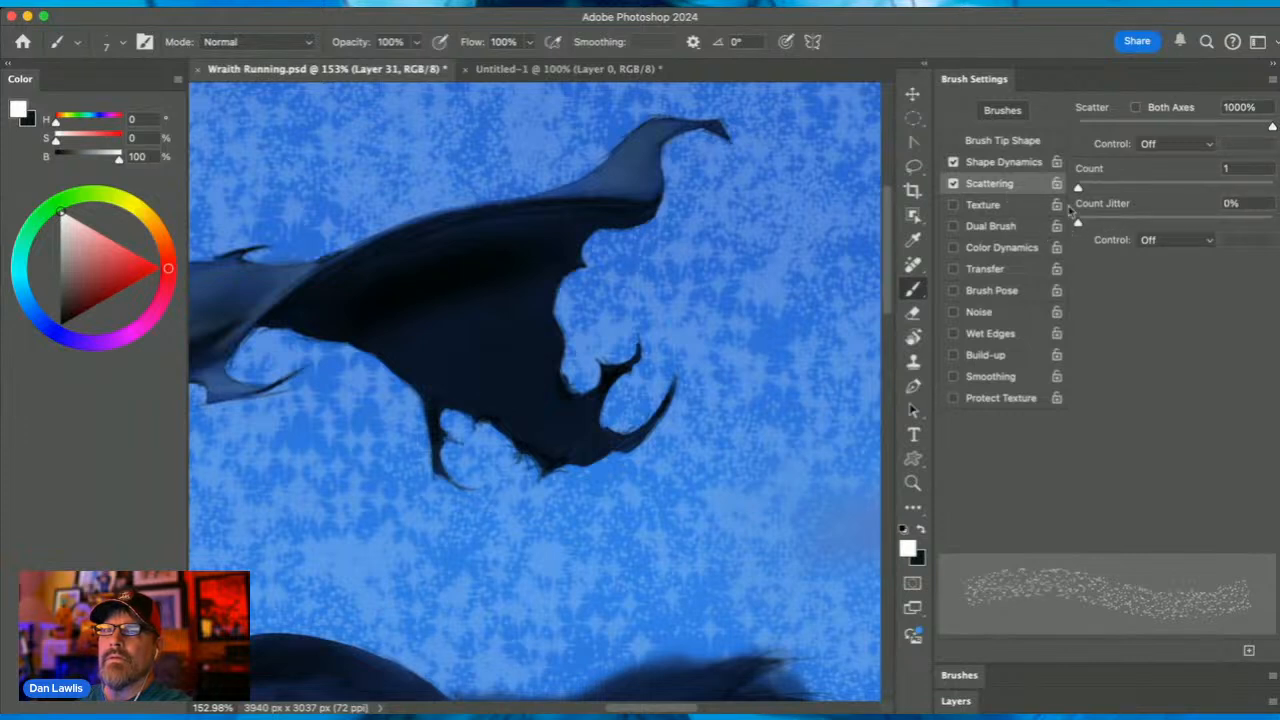
click(1014, 164)
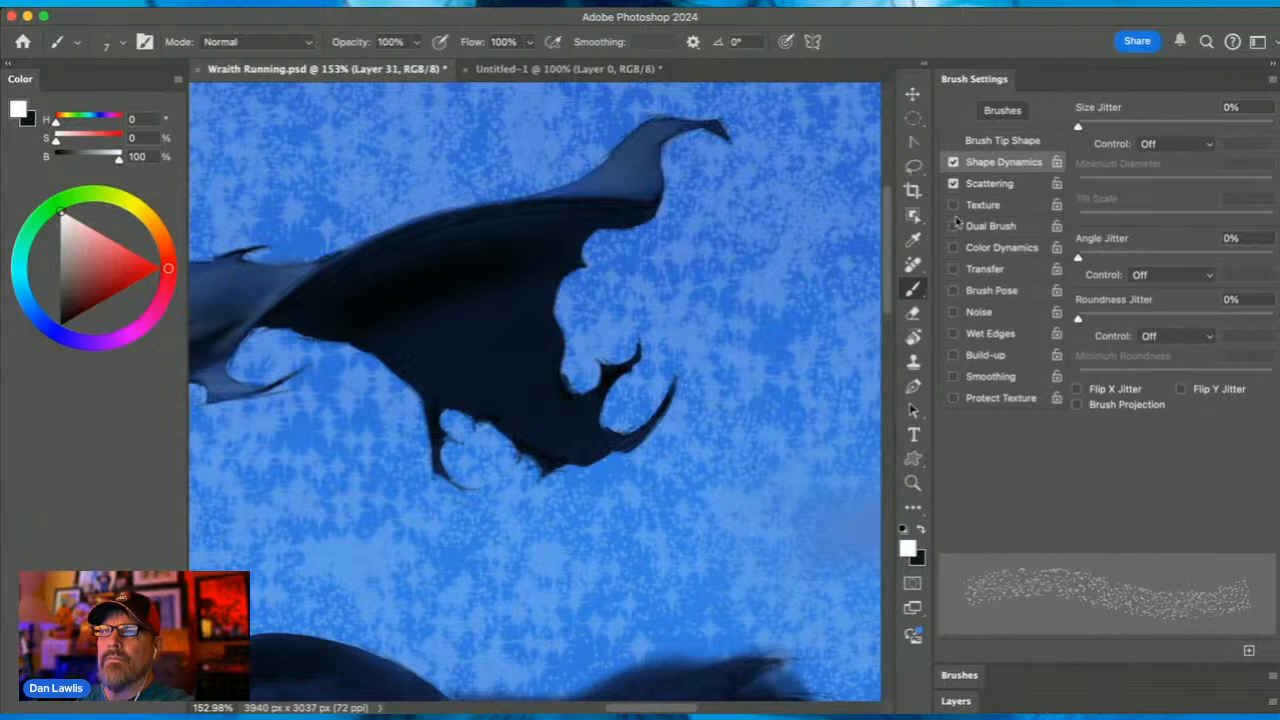
Paint scattered stars on Layer 31 with the 20 px star brush, beneath the cape and around the horse's tail
click(955, 701)
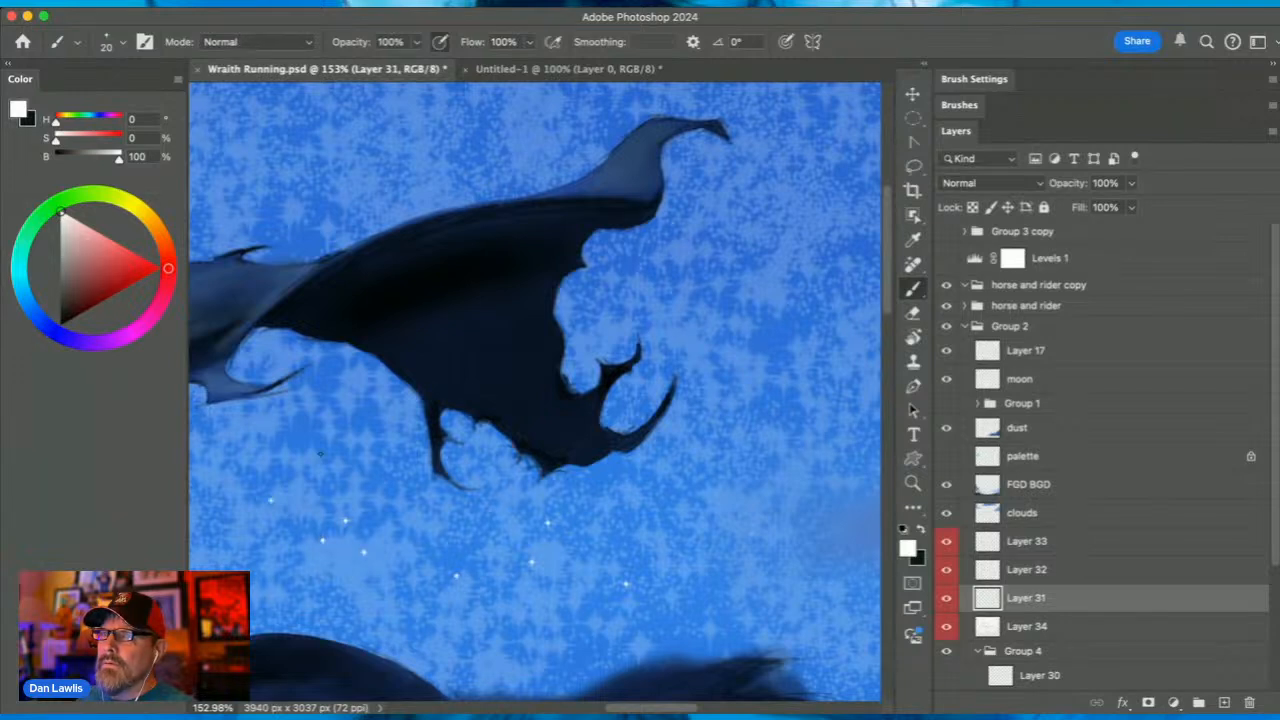
scroll(801, 493, down, 5)
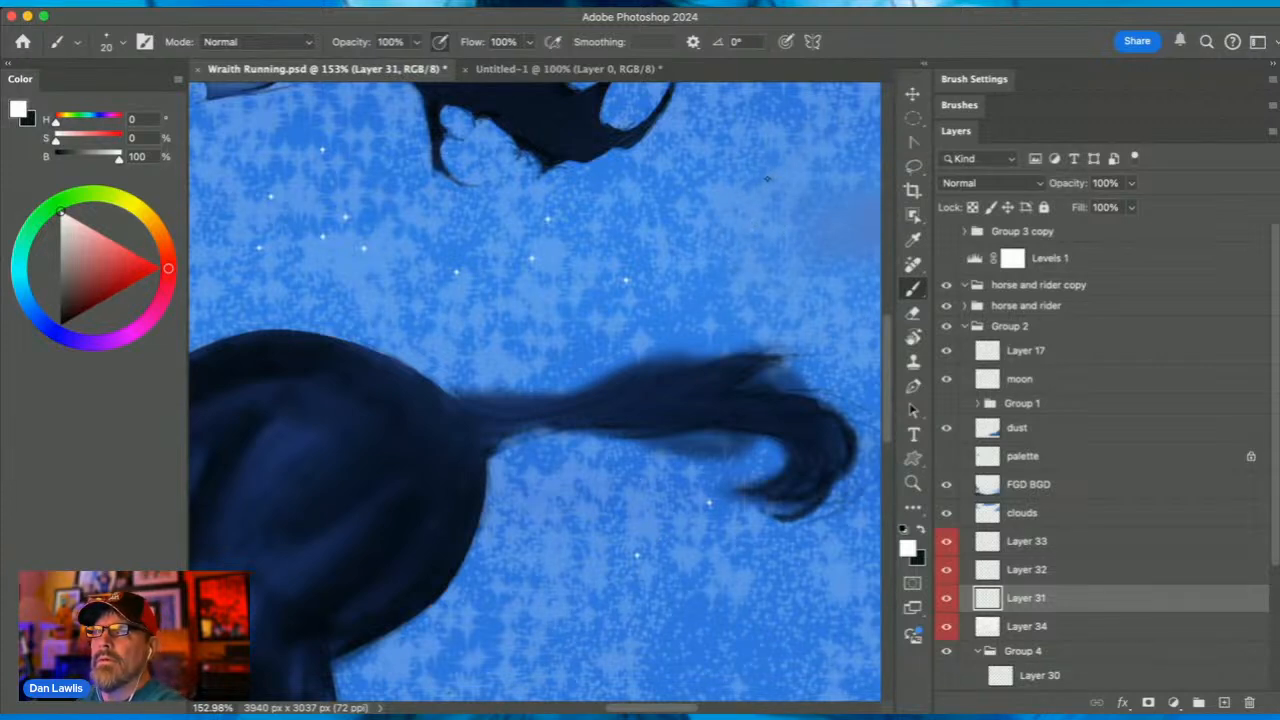
mouse_move(695, 242)
mouse_down()
mouse_move(666, 268)
mouse_move(690, 300)
mouse_up()
drag(597, 540, 575, 530)
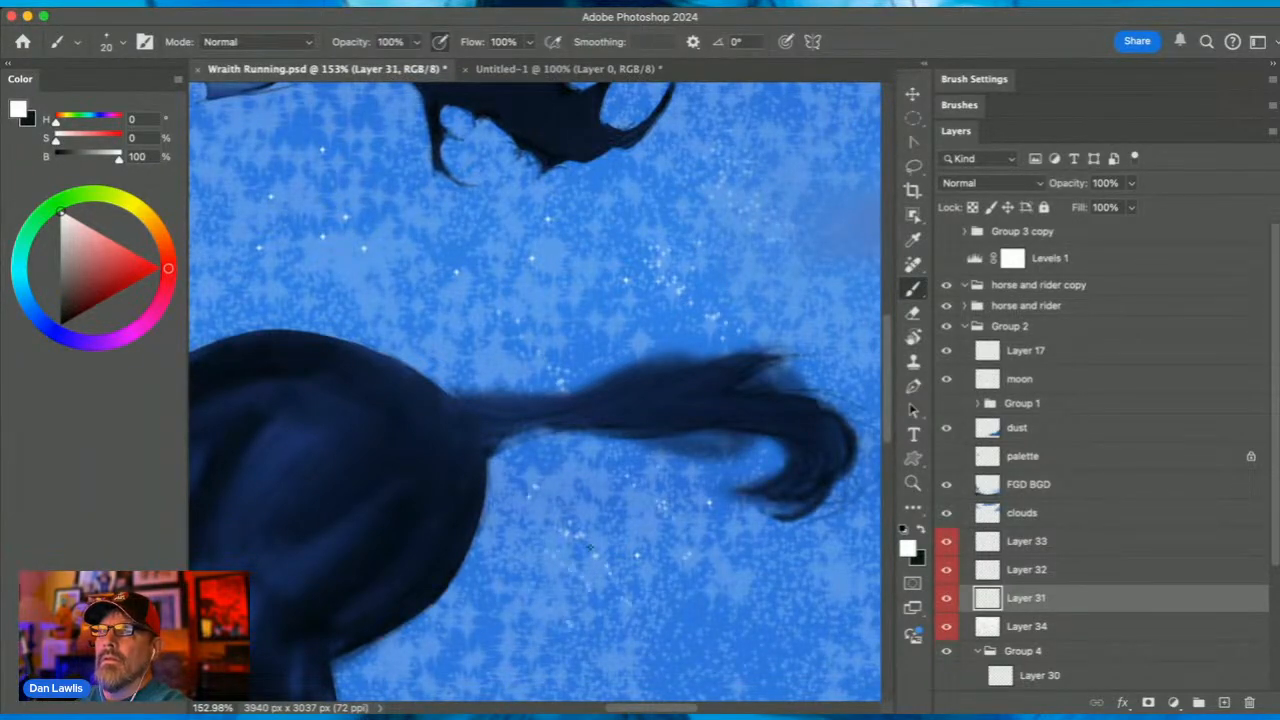
Raise the star brush's scattering Count Jitter to 46%
click(975, 80)
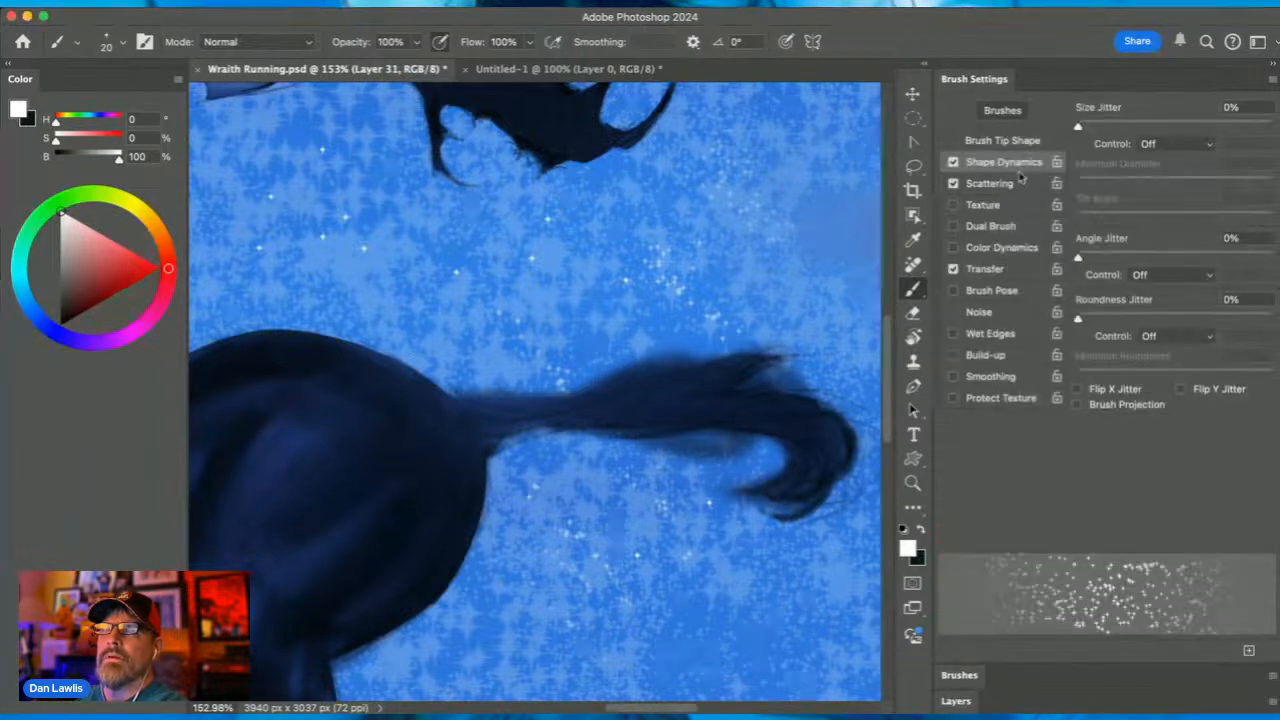
click(1025, 185)
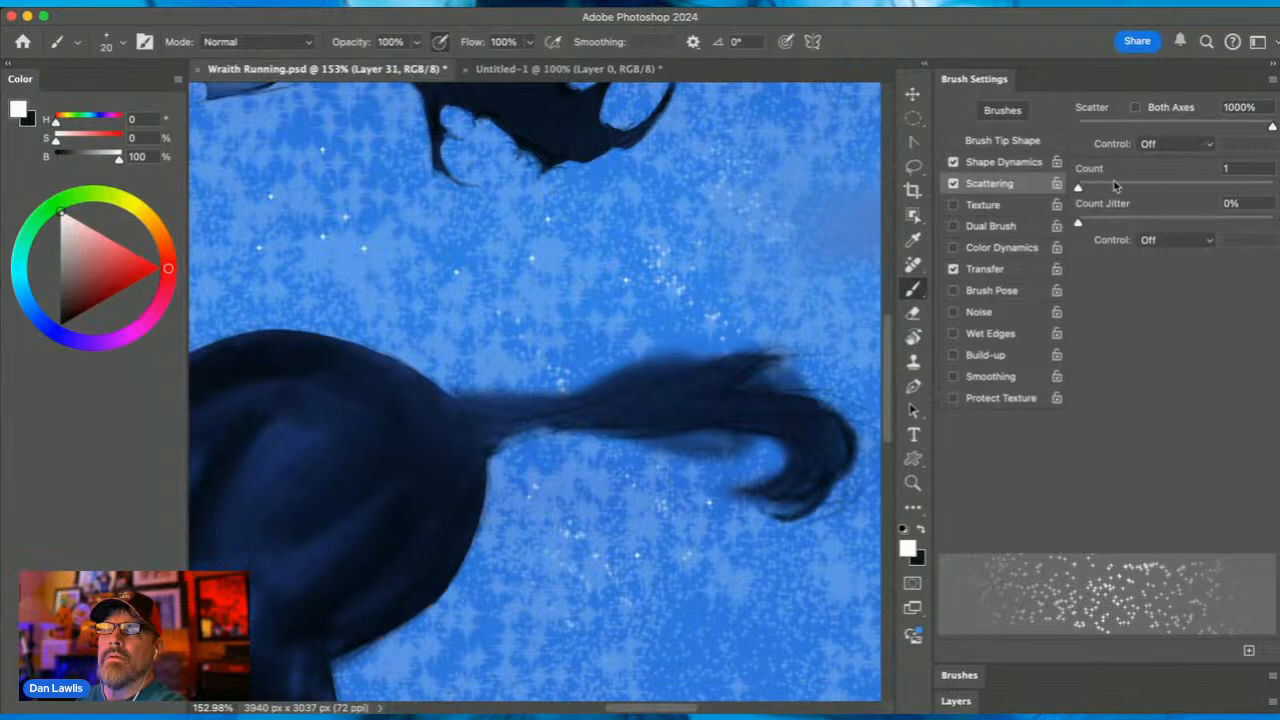
drag(1079, 222, 1167, 222)
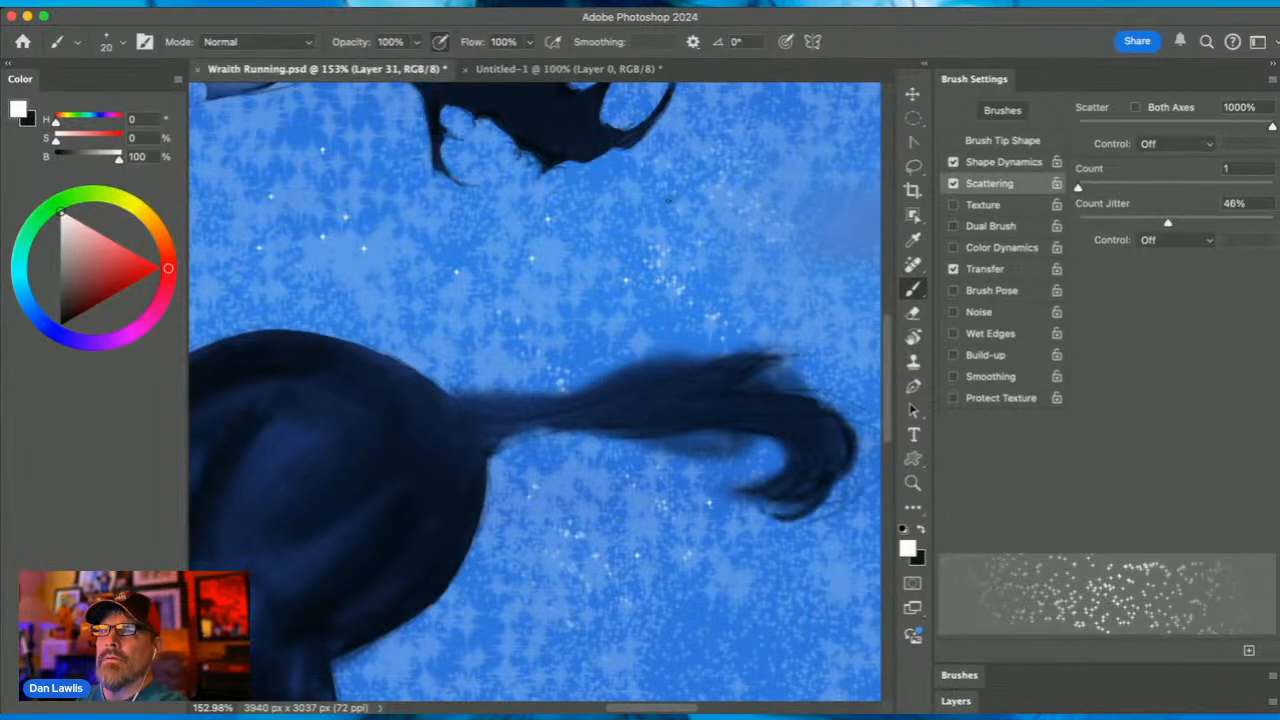
Add clusters of stars on Layer 31 above and below the horse's tail and between the cape and the horse's back
drag(592, 335, 549, 351)
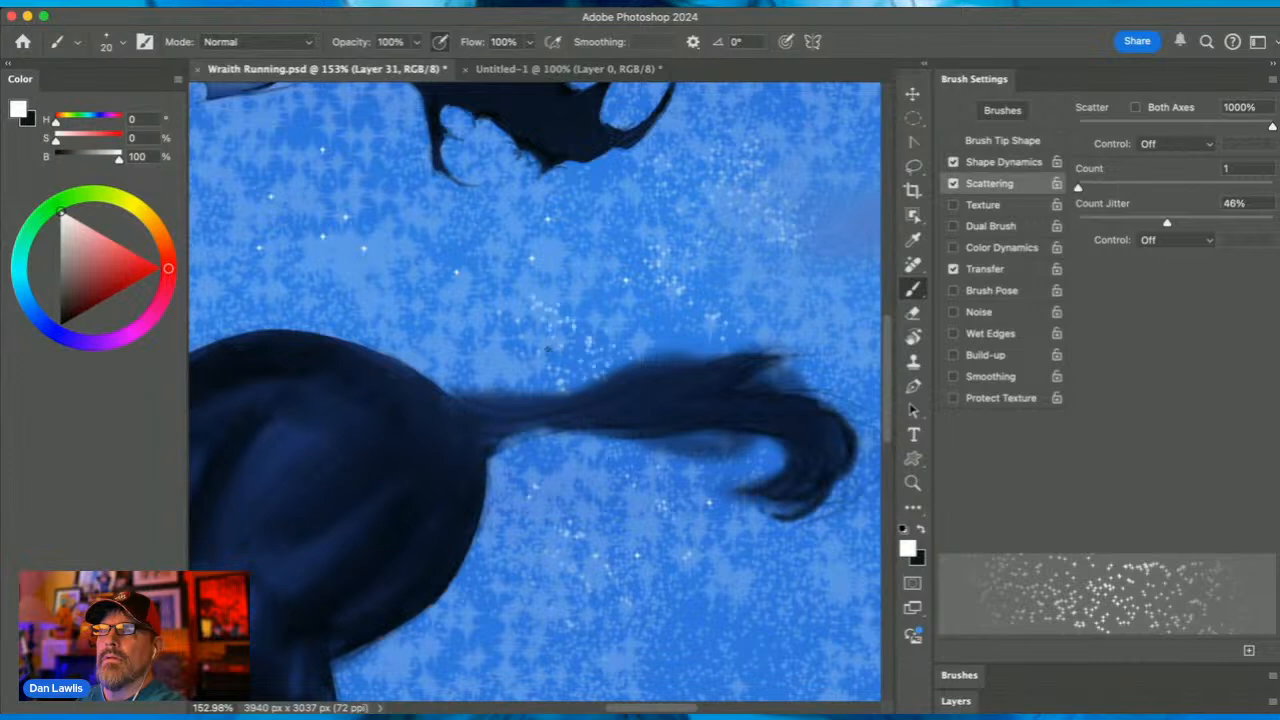
drag(579, 497, 610, 510)
drag(508, 614, 470, 620)
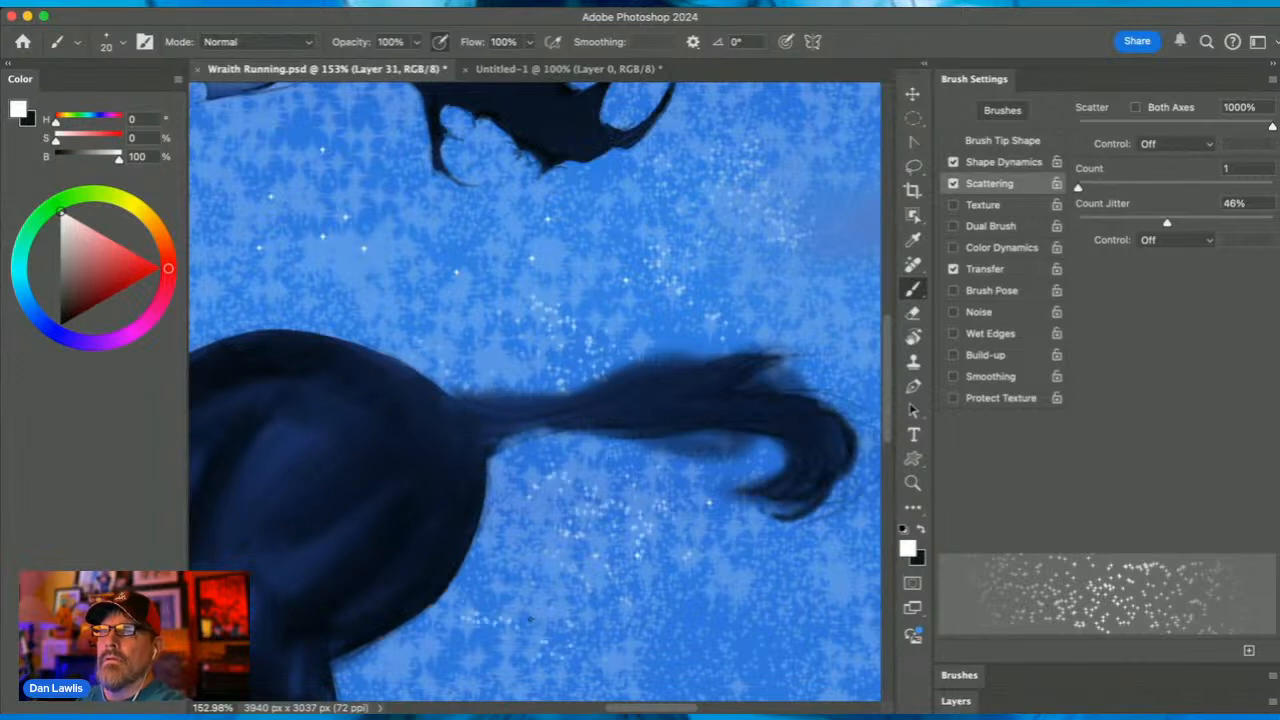
drag(590, 560, 550, 572)
scroll(642, 470, up, 5)
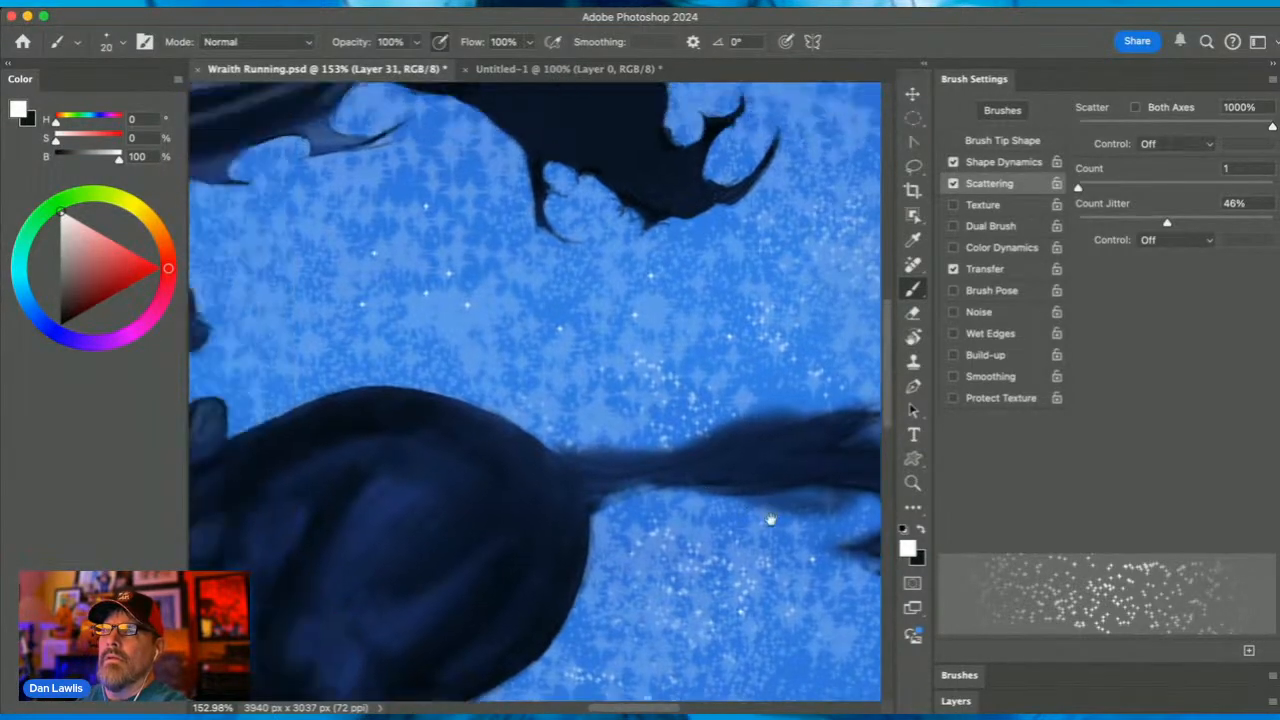
mouse_move(490, 381)
mouse_down()
mouse_move(592, 427)
mouse_move(534, 432)
mouse_move(457, 477)
mouse_move(461, 318)
mouse_move(542, 254)
mouse_move(410, 398)
mouse_move(477, 310)
mouse_move(403, 344)
mouse_up()
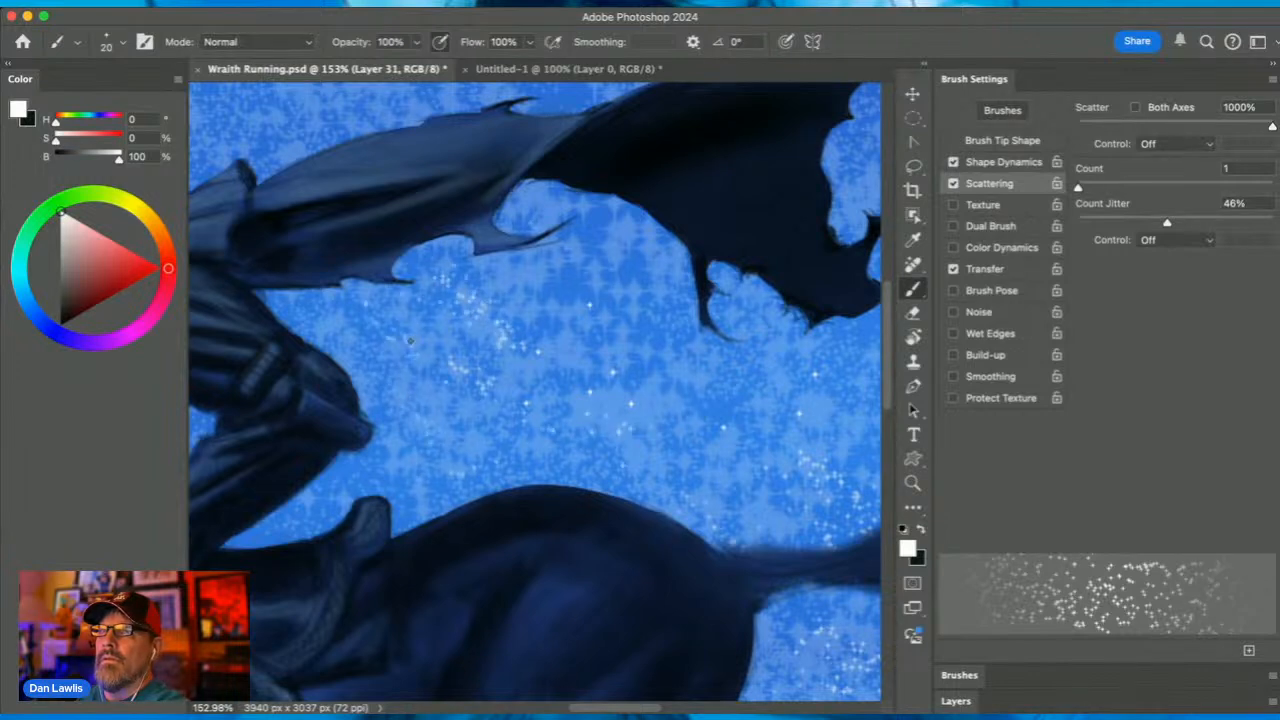
Paint scattered star clusters on Layer 31 in the sky above the rider and the front of the cape
scroll(554, 389, up, 5)
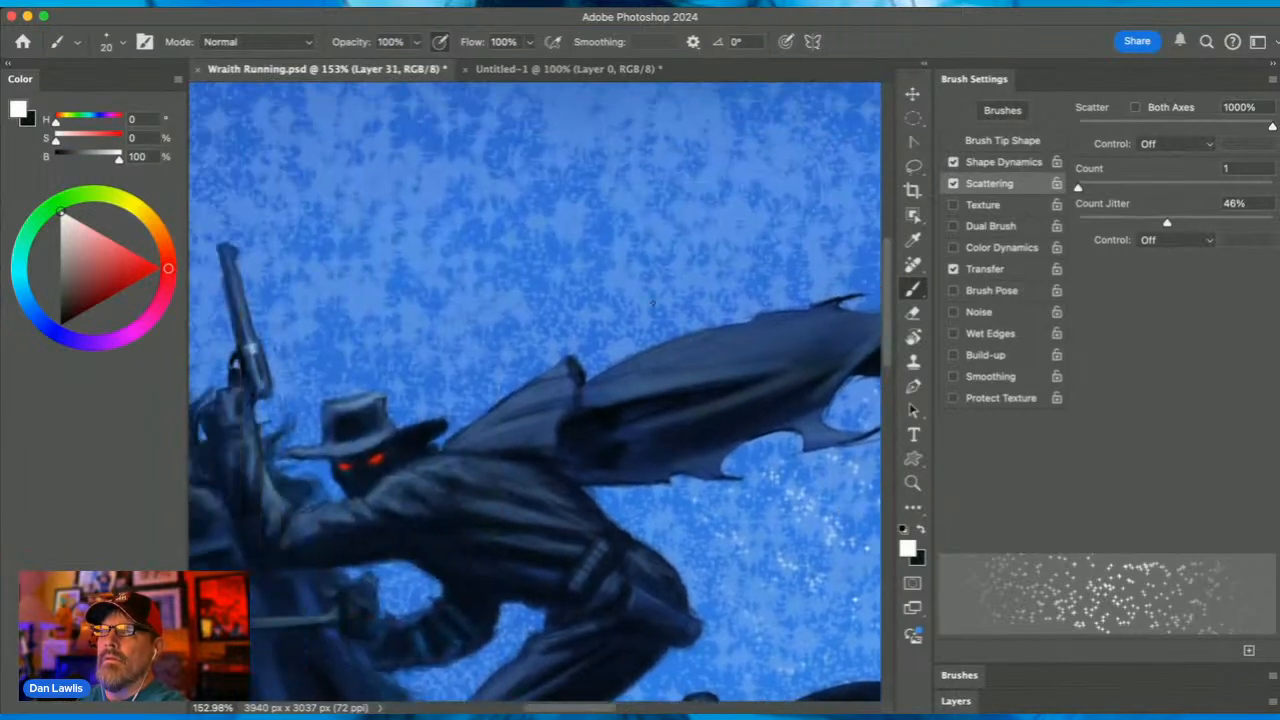
mouse_move(624, 279)
mouse_down()
mouse_move(630, 250)
mouse_move(598, 236)
mouse_up()
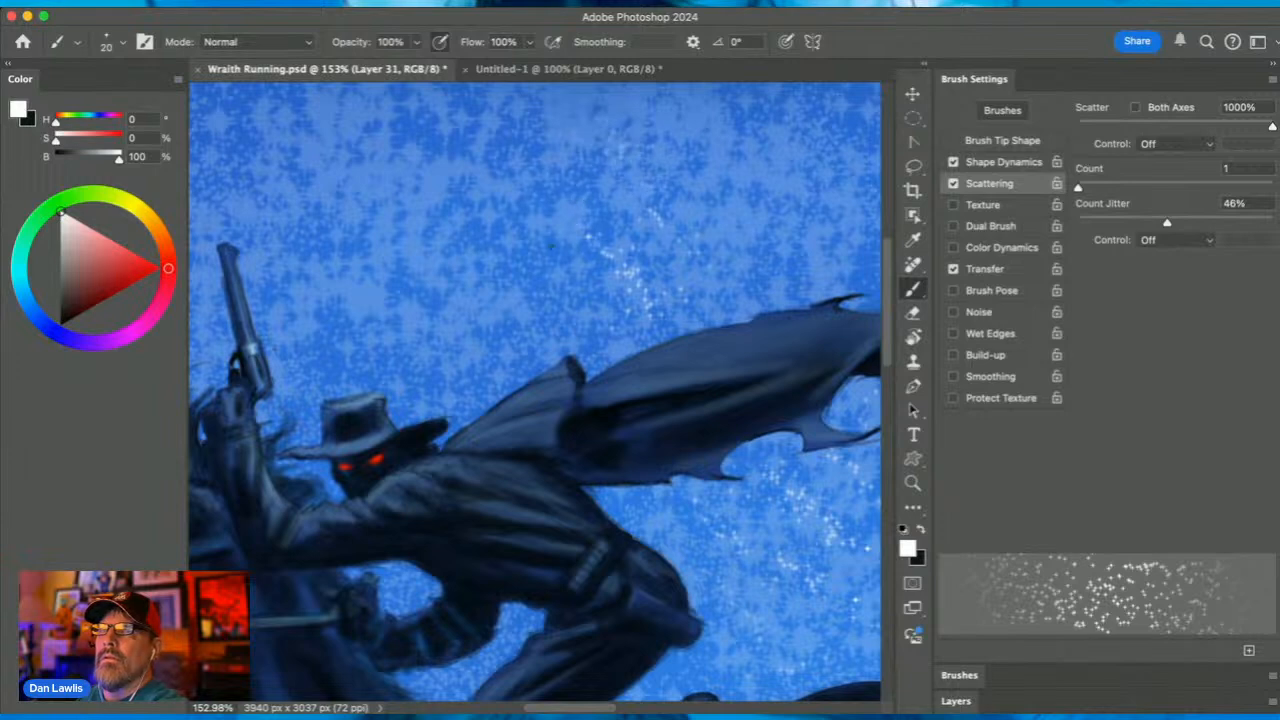
mouse_move(440, 250)
mouse_down()
mouse_move(355, 326)
mouse_move(350, 290)
mouse_move(400, 210)
mouse_move(340, 240)
mouse_up()
mouse_move(705, 235)
mouse_down()
mouse_move(697, 143)
mouse_move(712, 130)
mouse_up()
Add star clusters around the revolver and up between the clouds, and turn off the brush's Transfer option
drag(589, 263, 720, 311)
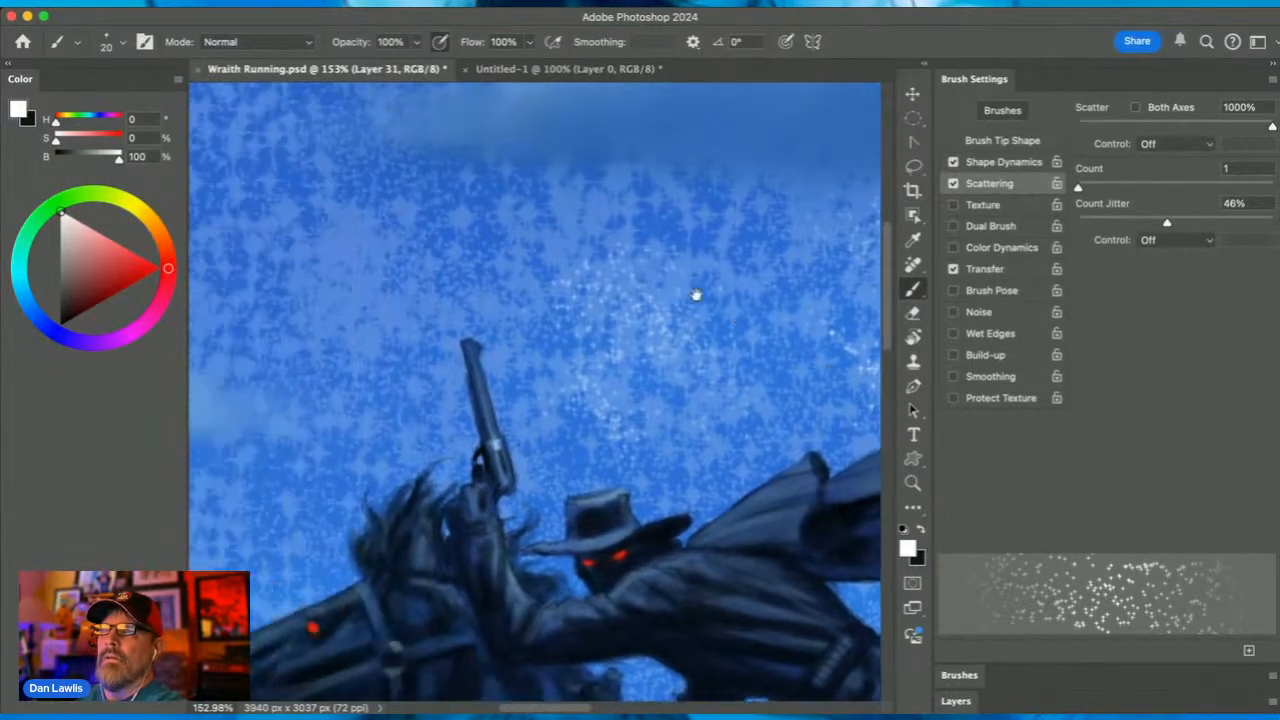
mouse_move(410, 280)
mouse_down()
mouse_move(395, 267)
mouse_move(335, 435)
mouse_up()
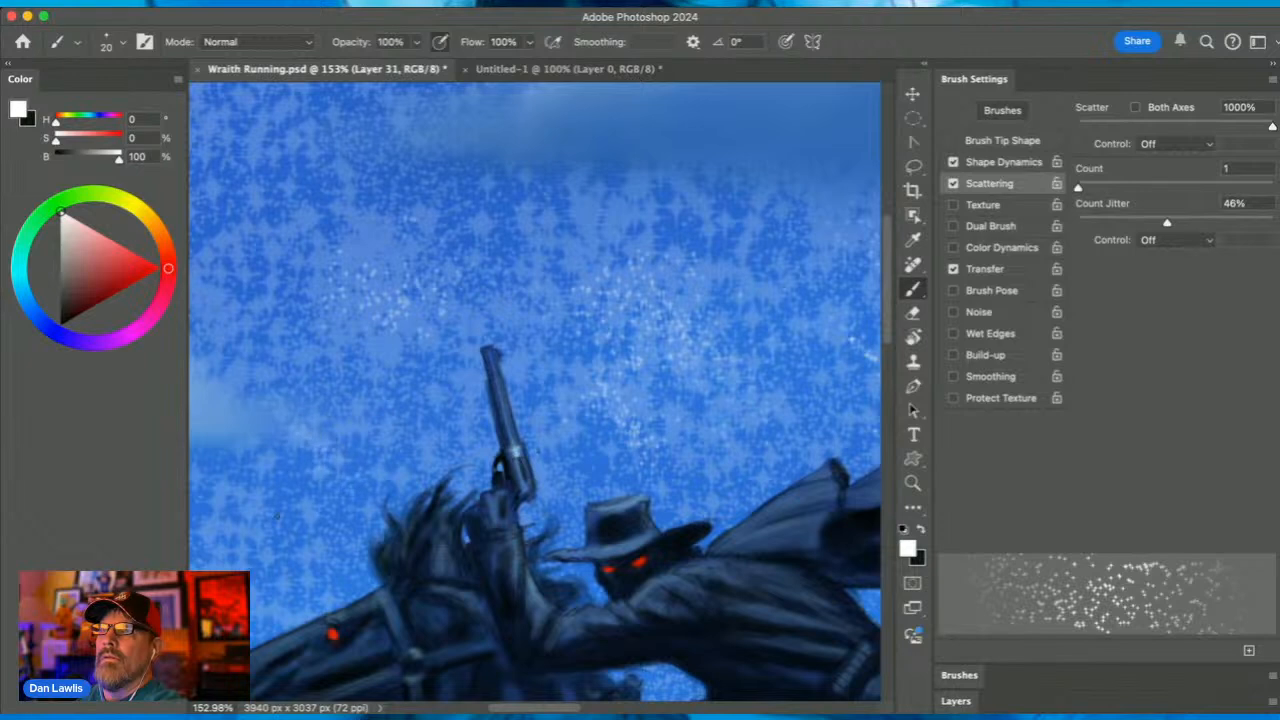
drag(385, 261, 559, 355)
mouse_move(400, 205)
mouse_down()
mouse_move(308, 346)
mouse_move(335, 385)
mouse_move(441, 182)
mouse_move(349, 167)
mouse_up()
click(953, 268)
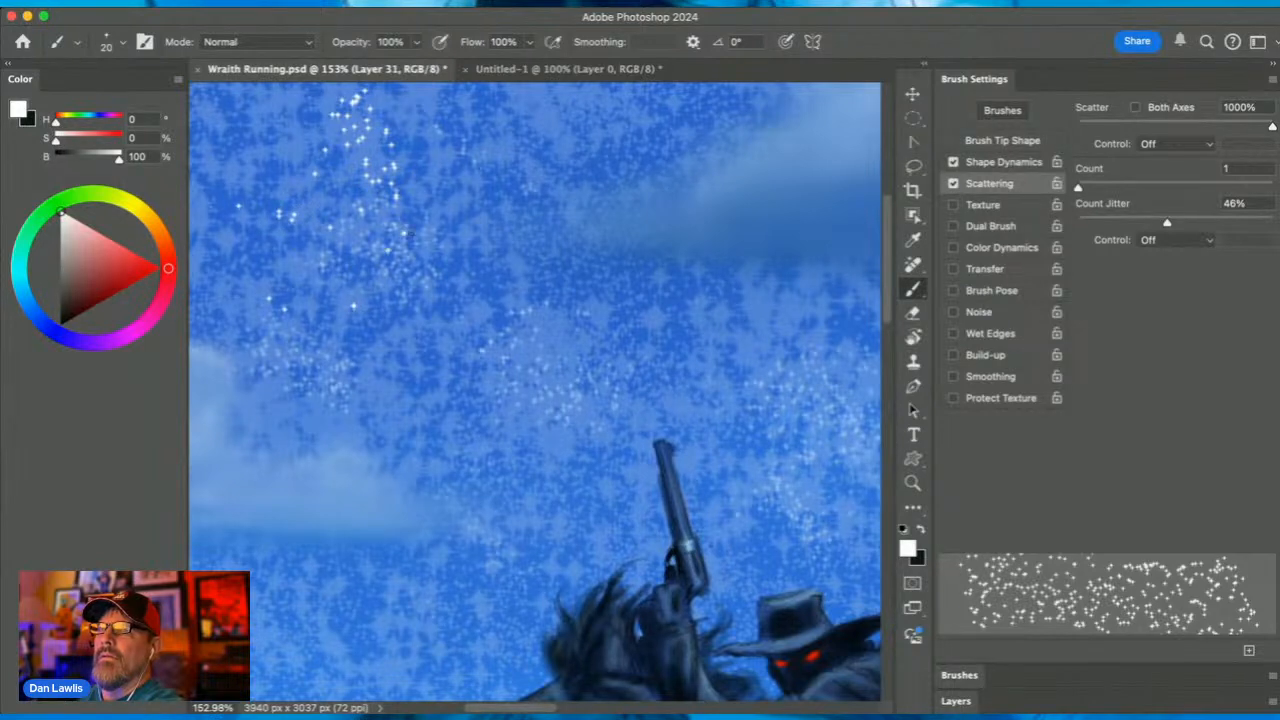
Review the stars across the whole sky and delete Layer 31
click(912, 482)
alt+click(725, 390)
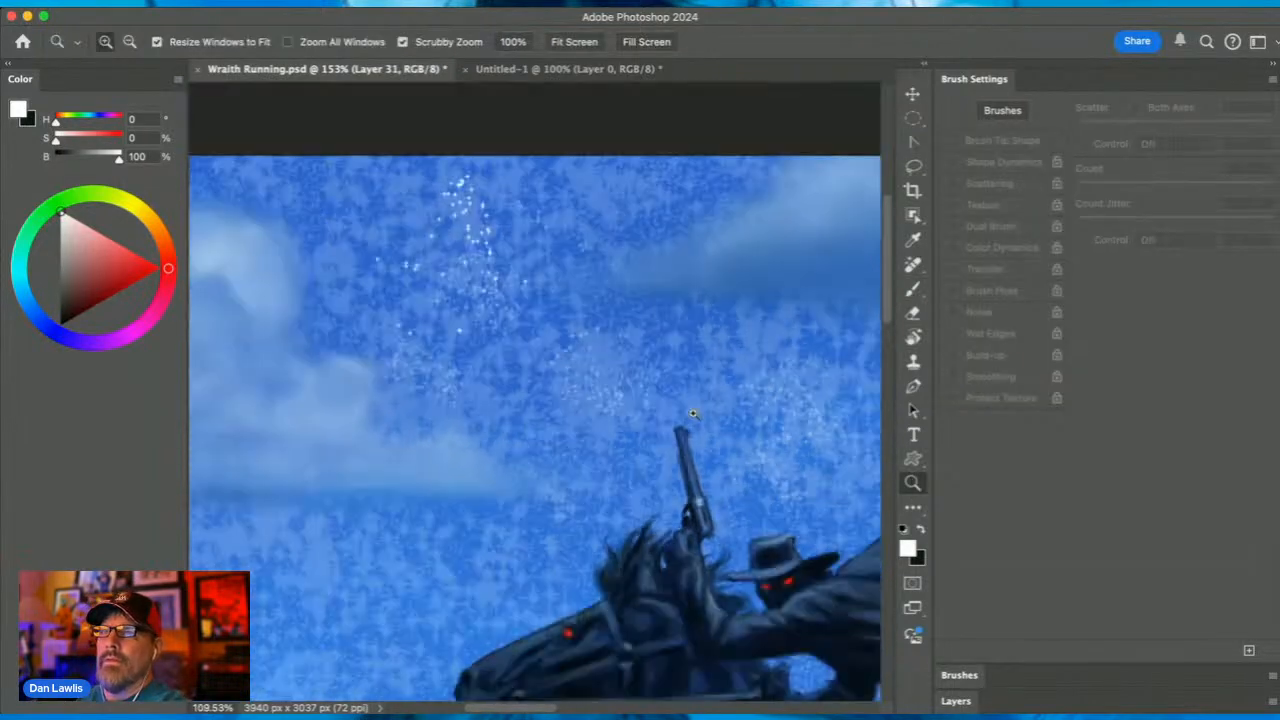
drag(746, 397, 414, 346)
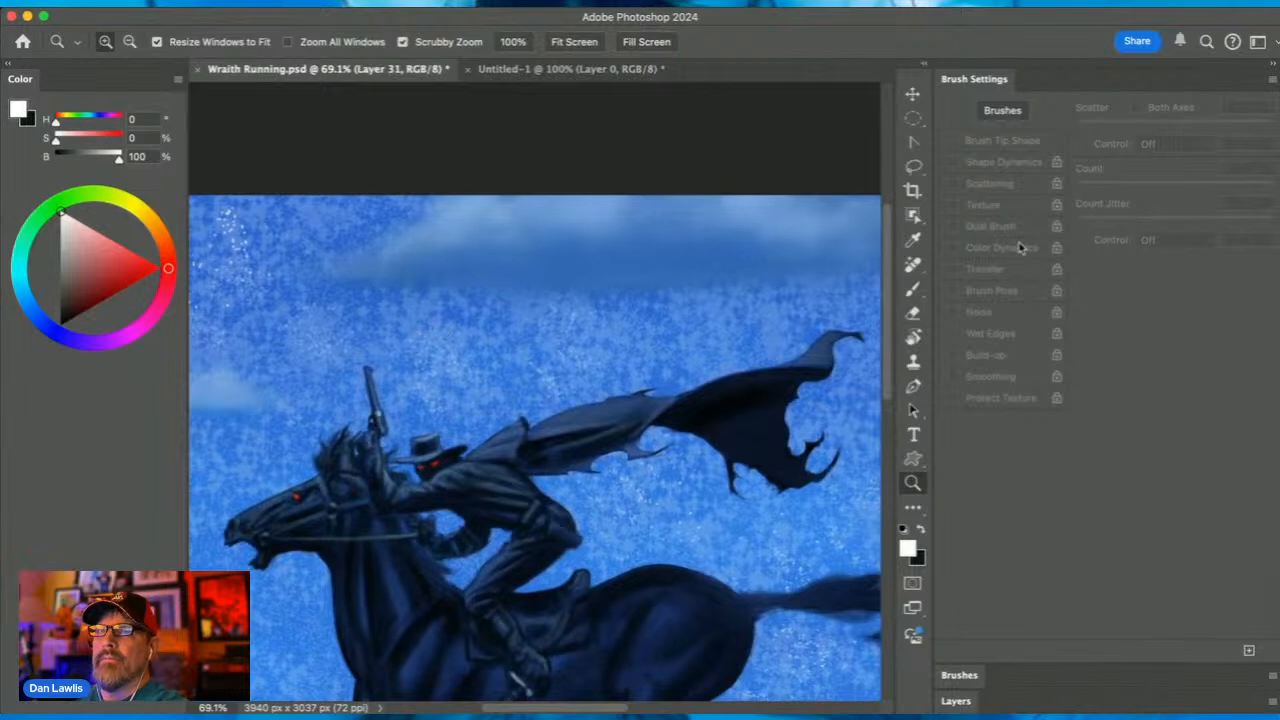
click(956, 701)
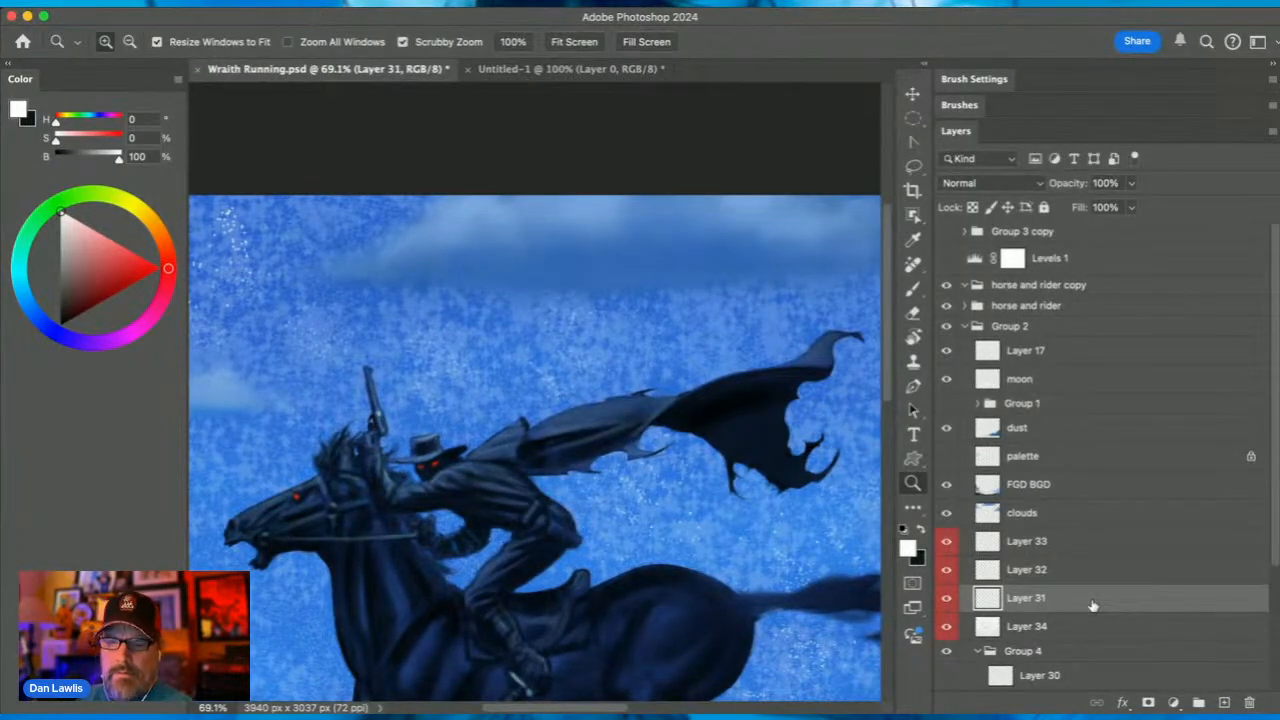
key(Delete)
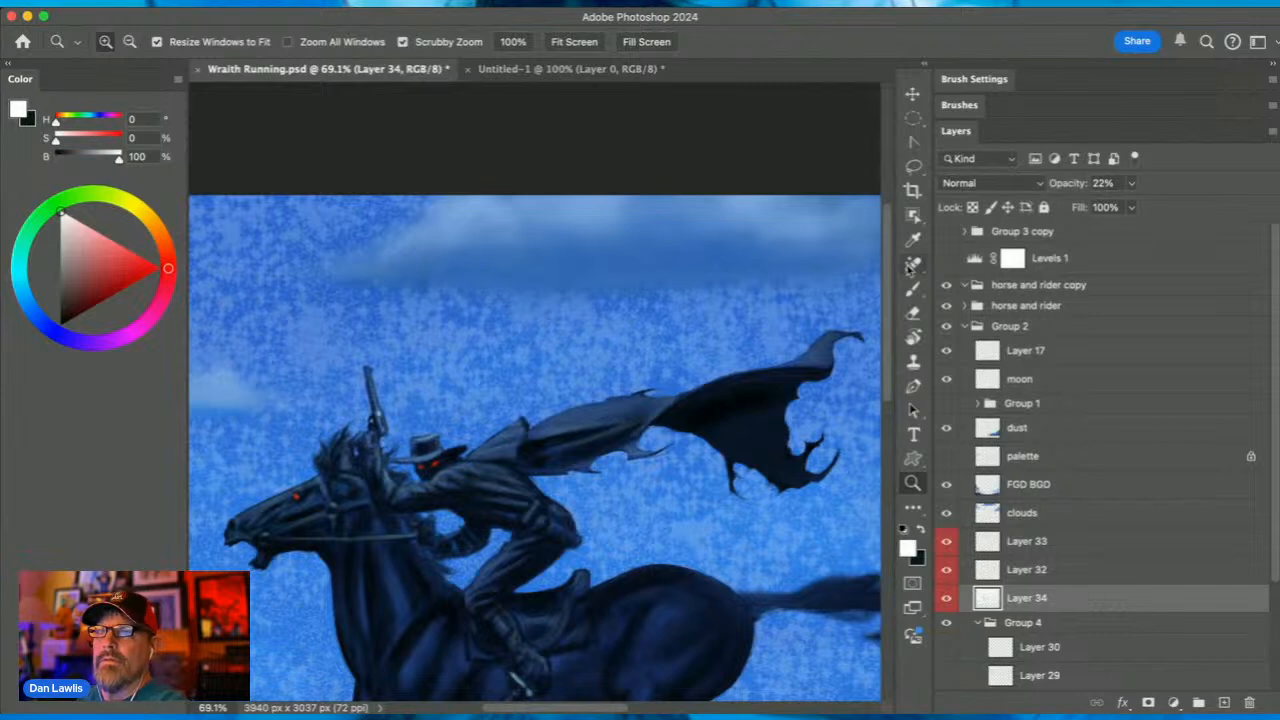
Paint scattered star clusters on Layer 32 in the sky above the rider and the front of the cape
click(912, 288)
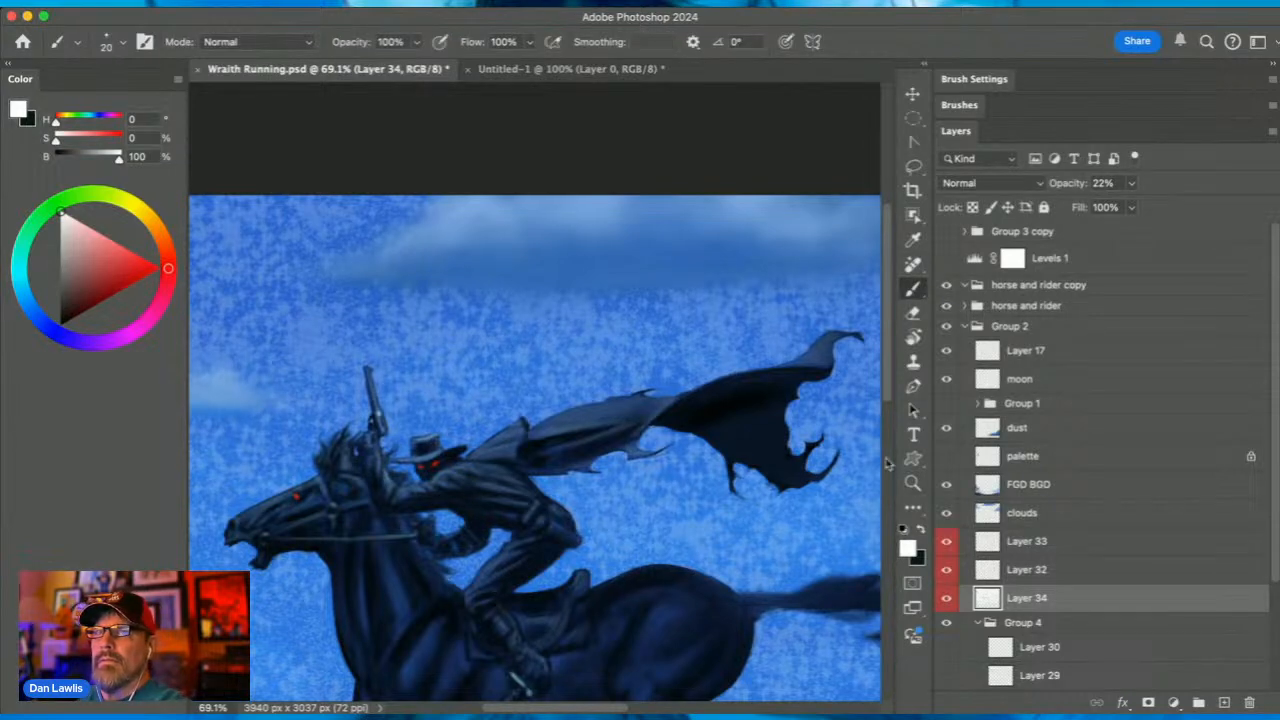
click(912, 483)
drag(529, 357, 529, 351)
drag(553, 342, 582, 336)
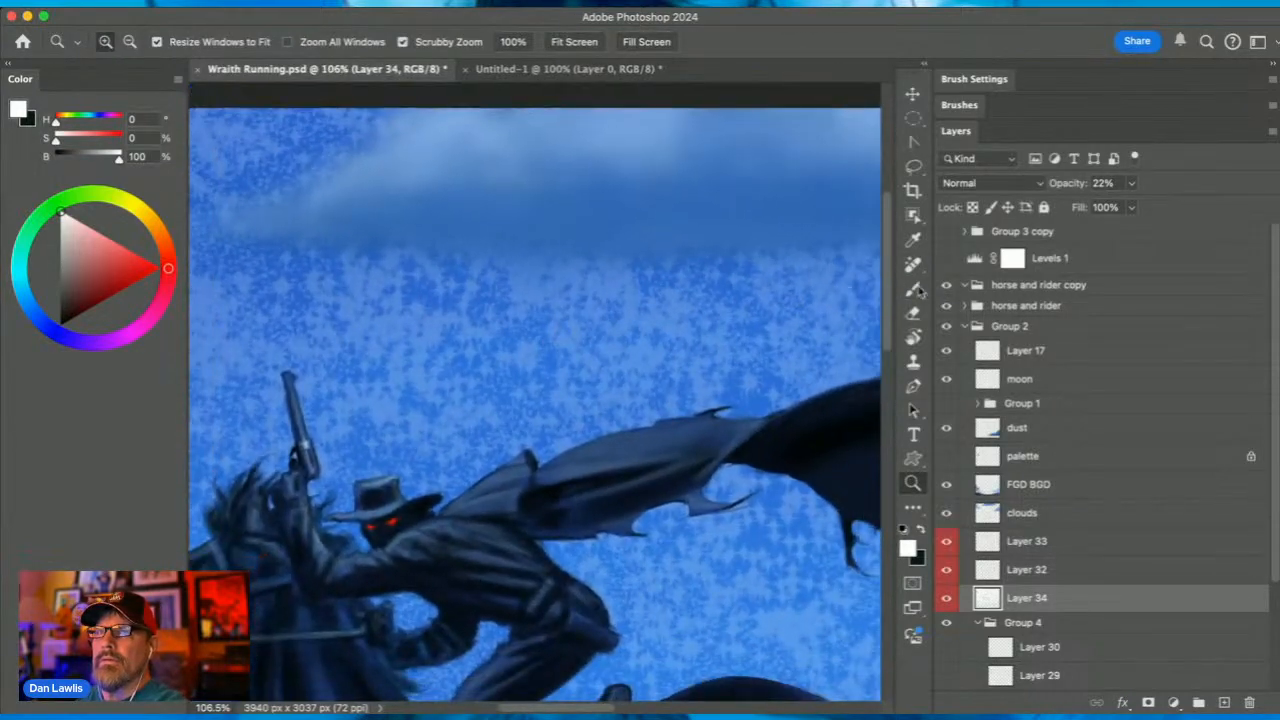
key(b)
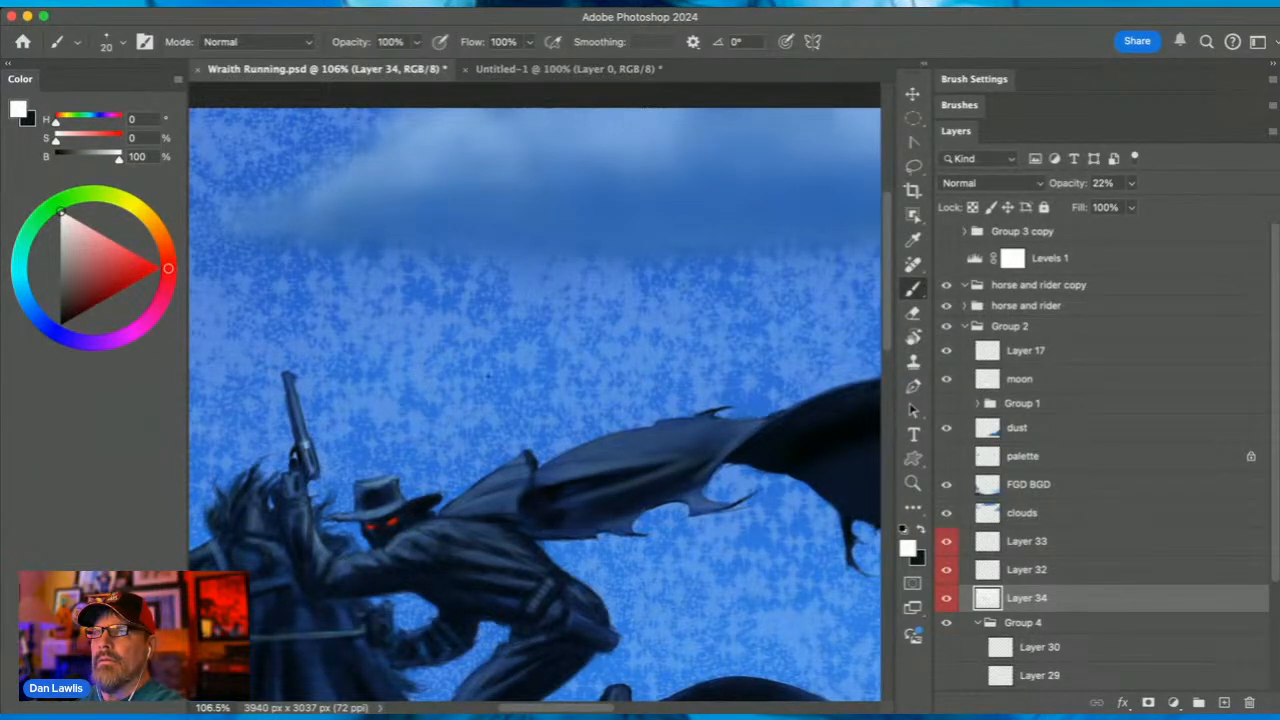
click(1080, 572)
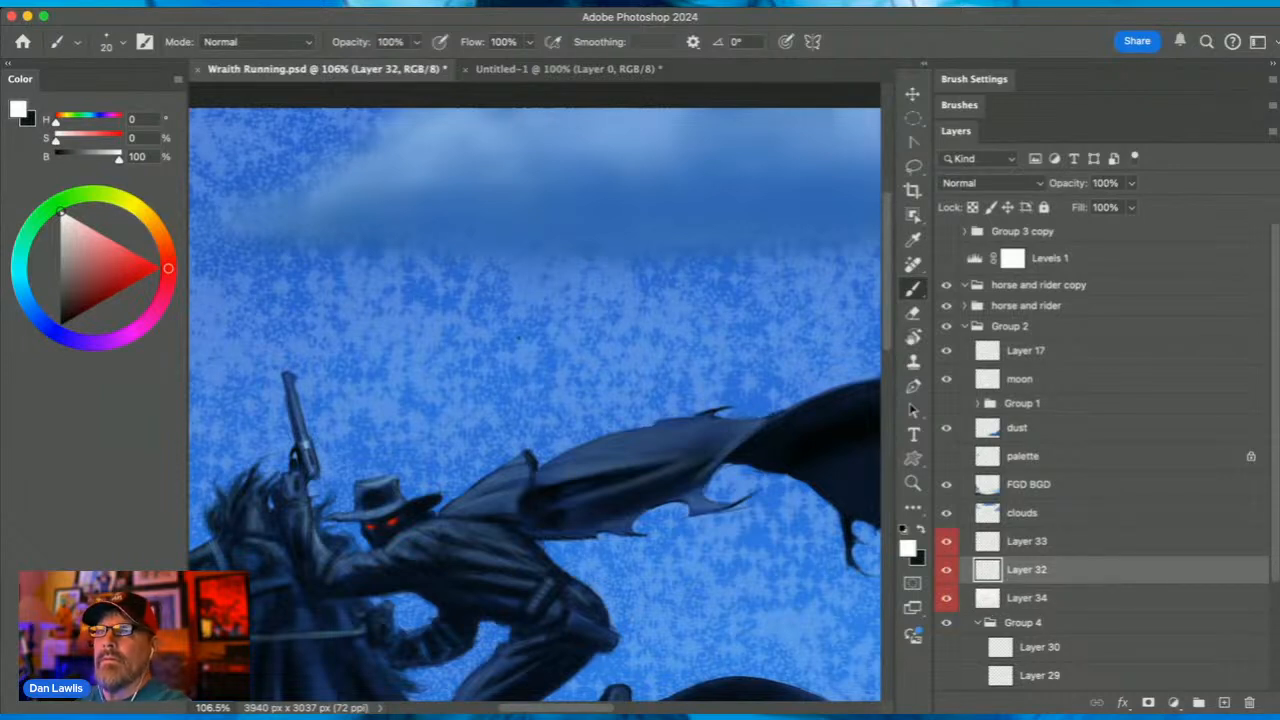
mouse_move(386, 334)
mouse_down()
mouse_move(458, 354)
mouse_move(412, 404)
mouse_up()
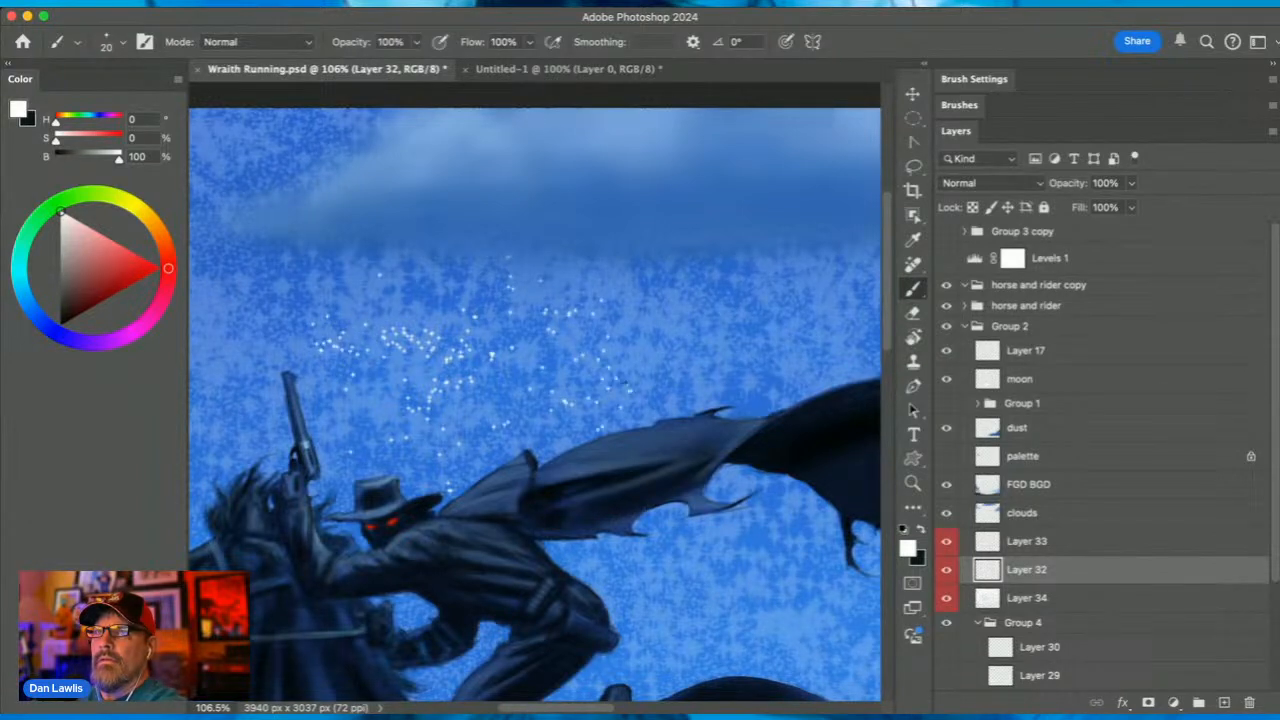
Add star clusters on Layer 32 between the clouds above the revolver and in the sky in front of the horse's head
drag(478, 317, 780, 397)
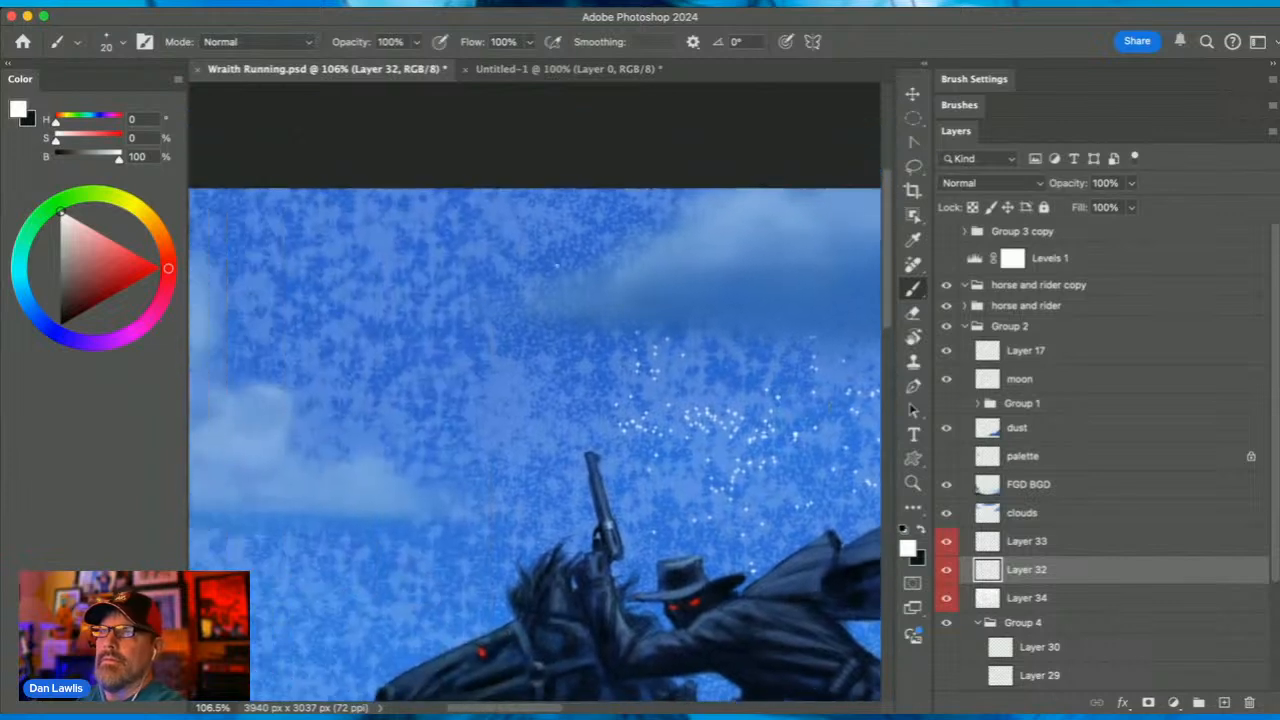
click(380, 245)
click(488, 200)
click(489, 388)
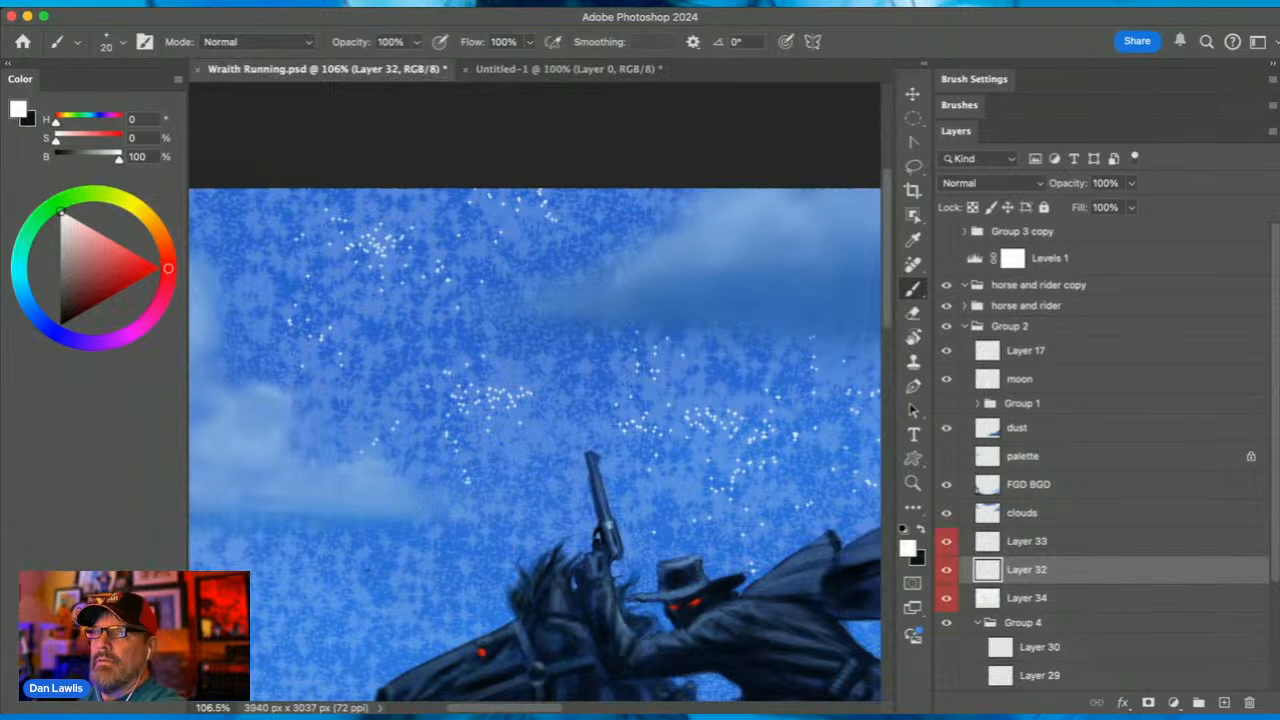
drag(394, 513, 516, 350)
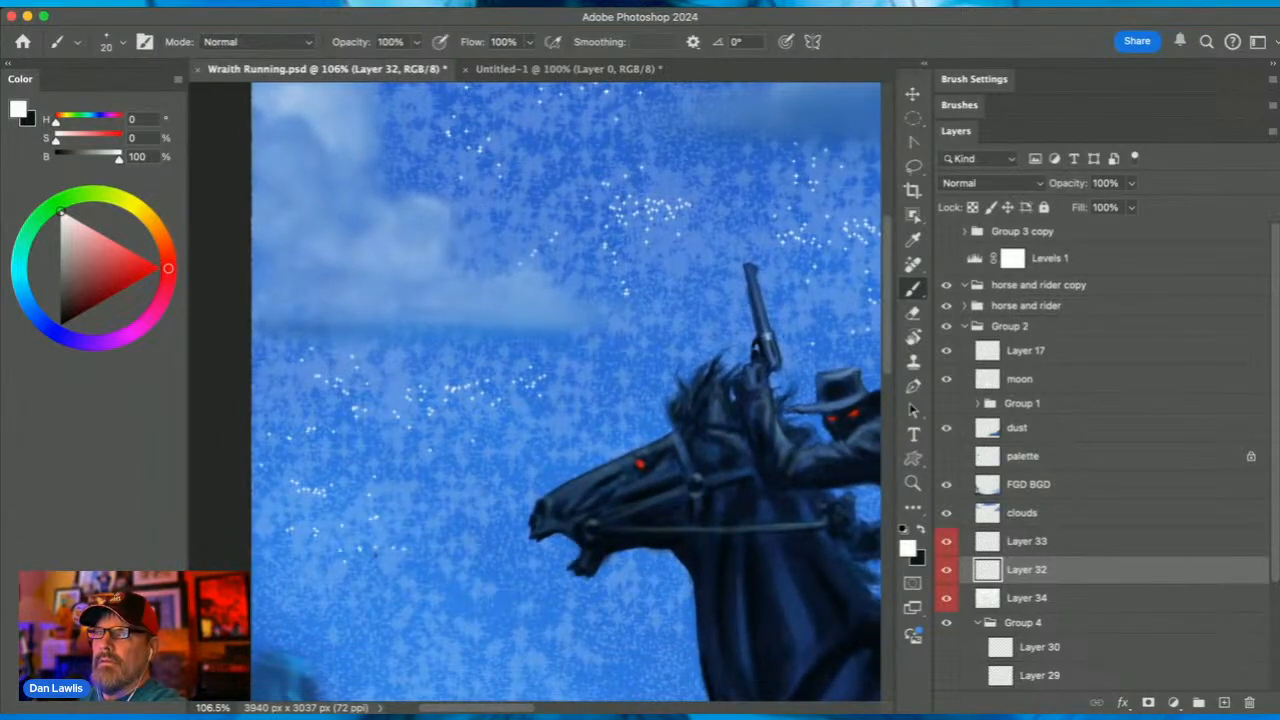
click(428, 490)
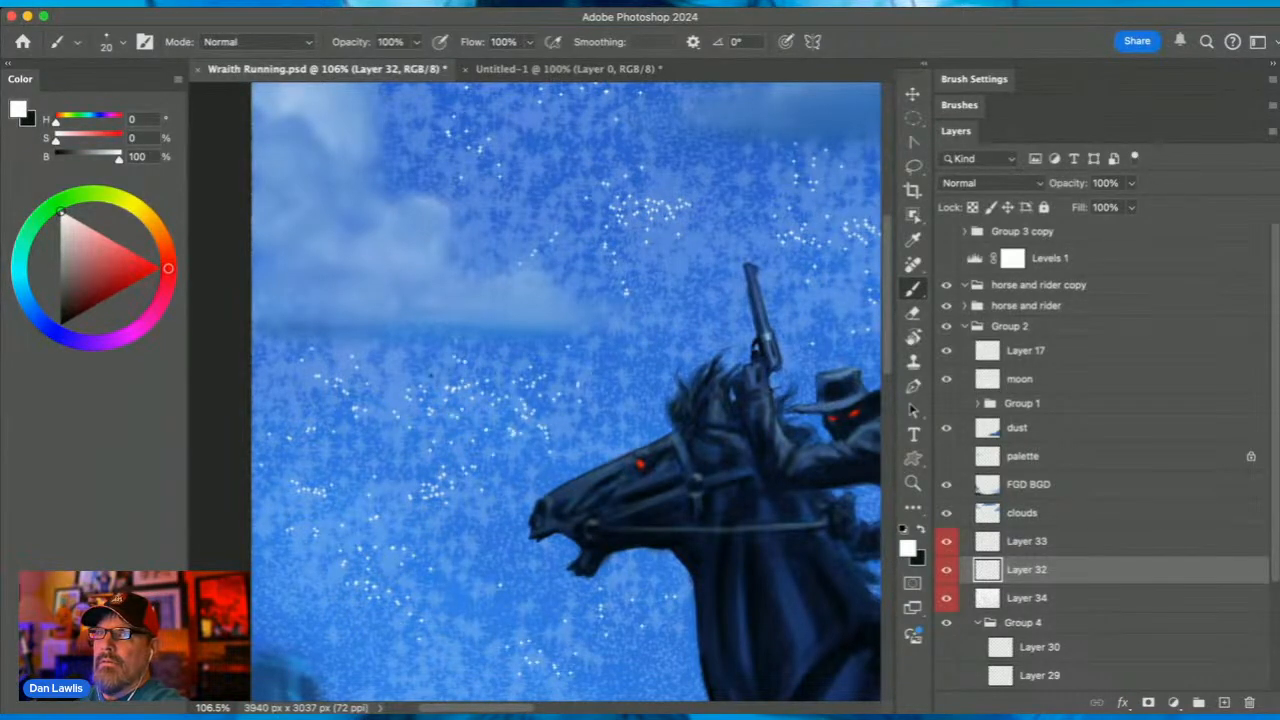
scroll(514, 337, up, 5)
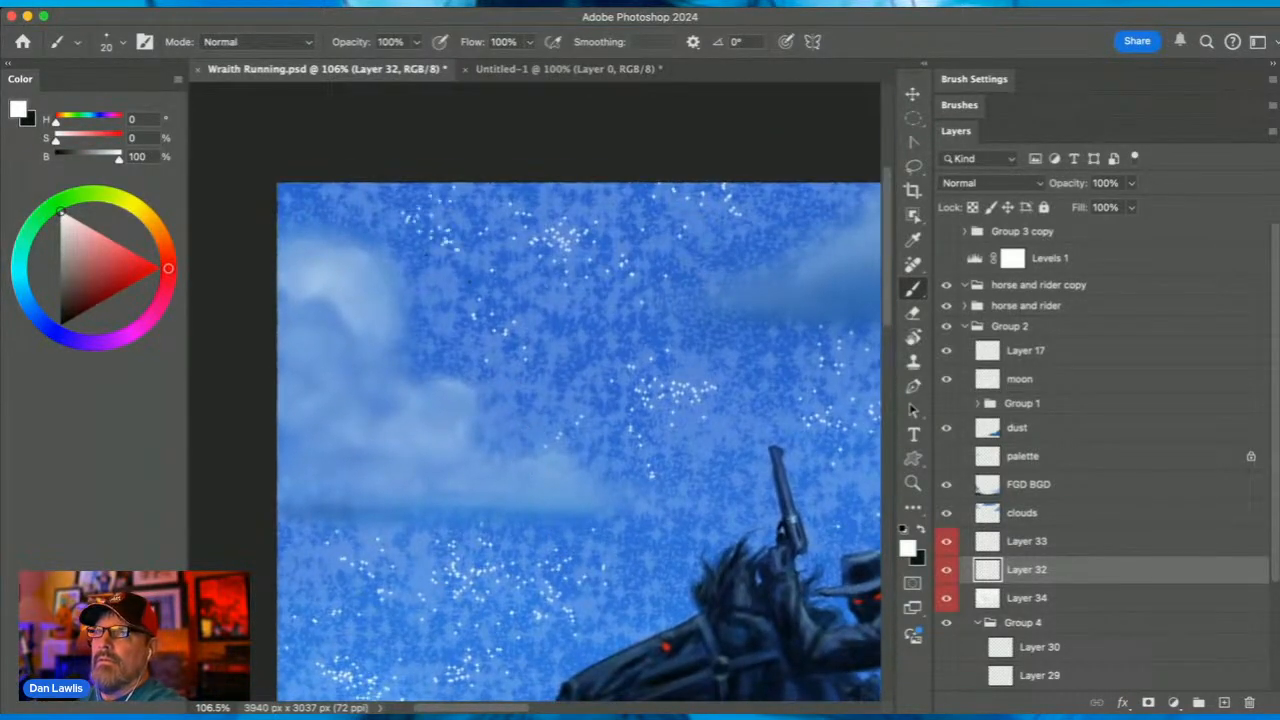
Paint star clusters on Layer 32 above and beneath the flowing cape and in the sky beyond its tip
scroll(757, 388, right, 10)
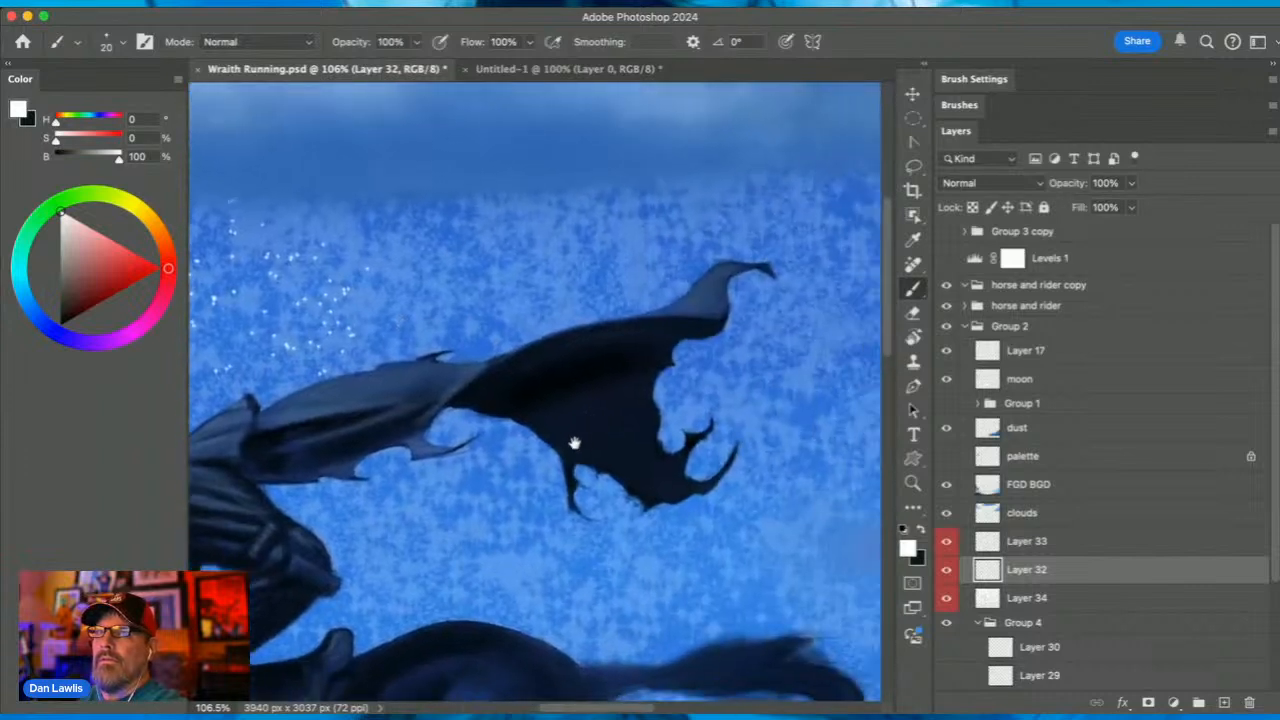
drag(484, 486, 490, 518)
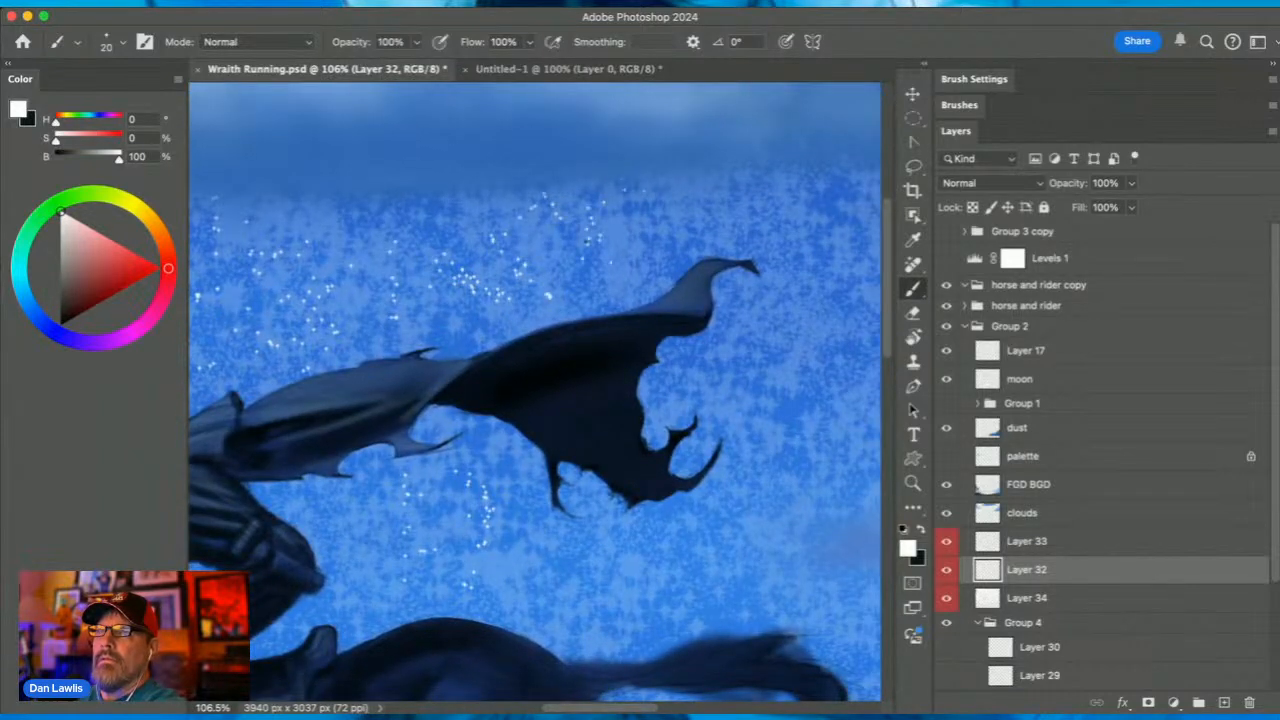
scroll(558, 473, right, 5)
drag(555, 330, 525, 385)
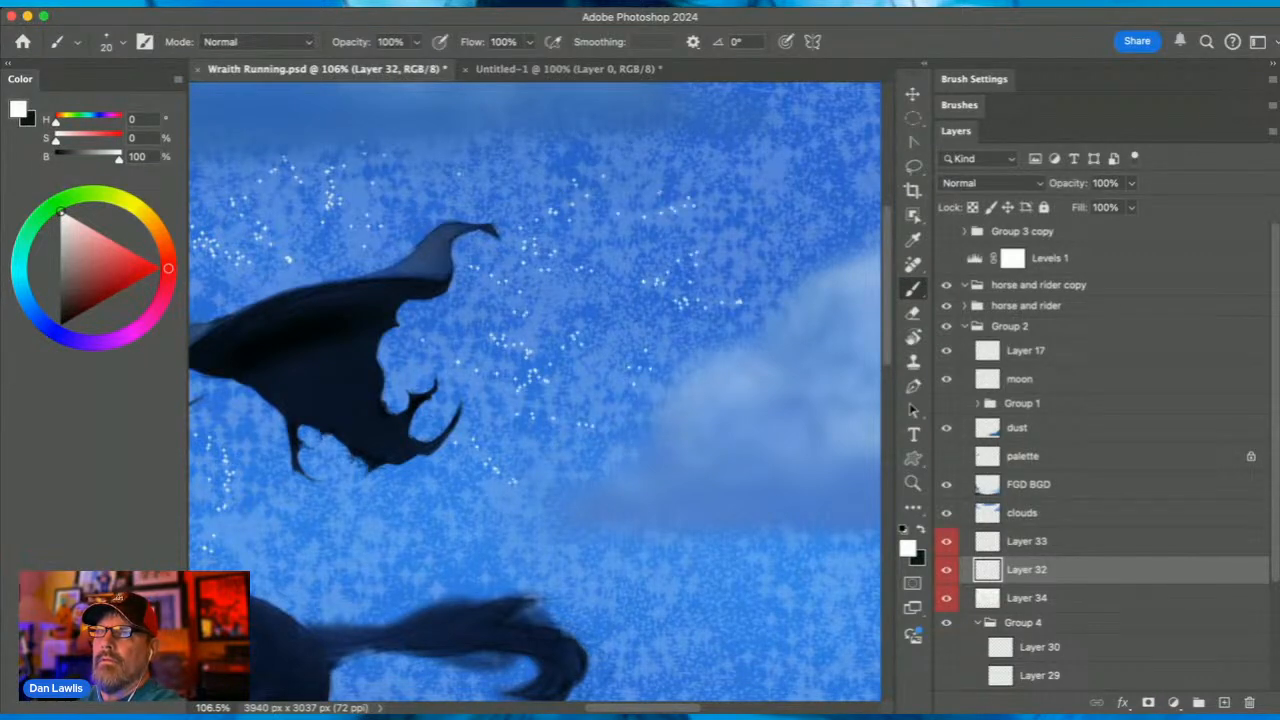
Add star clusters on Layer 32 around the horse's tail, below the nearby cloud and in the upper sky behind the cape
scroll(550, 400, down, 5)
scroll(550, 400, right, 3)
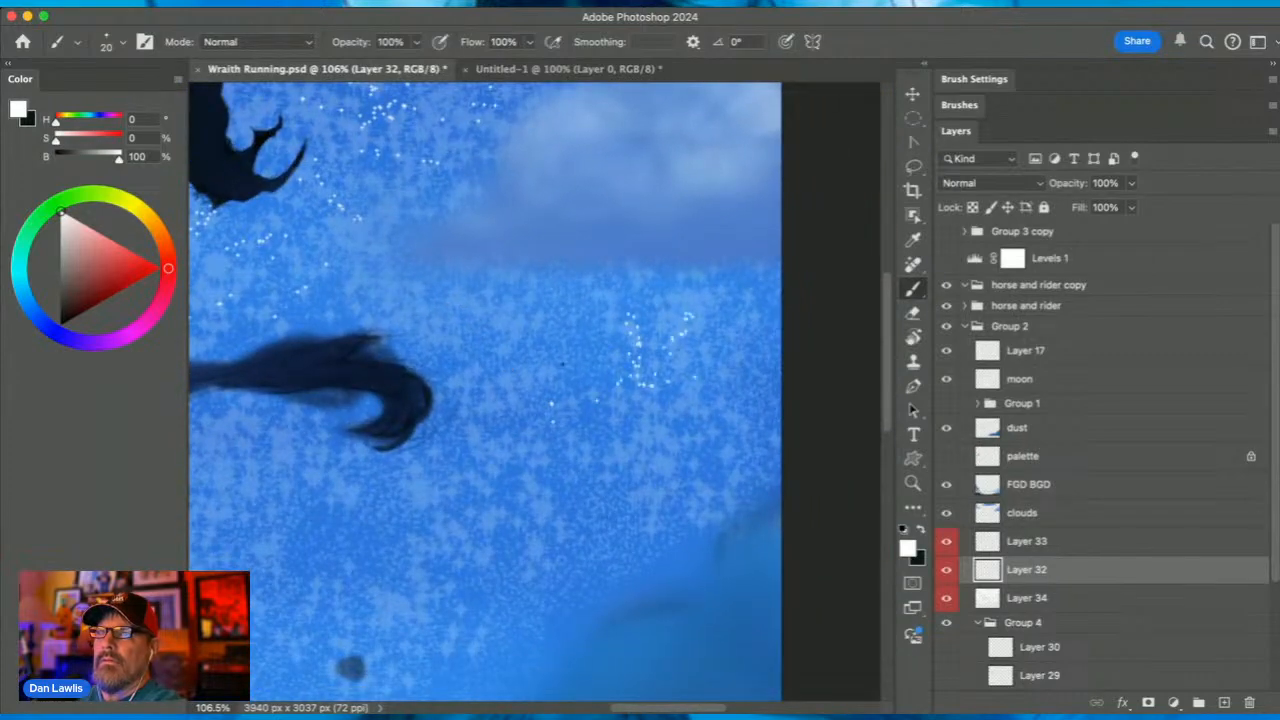
drag(487, 451, 565, 498)
drag(408, 545, 405, 596)
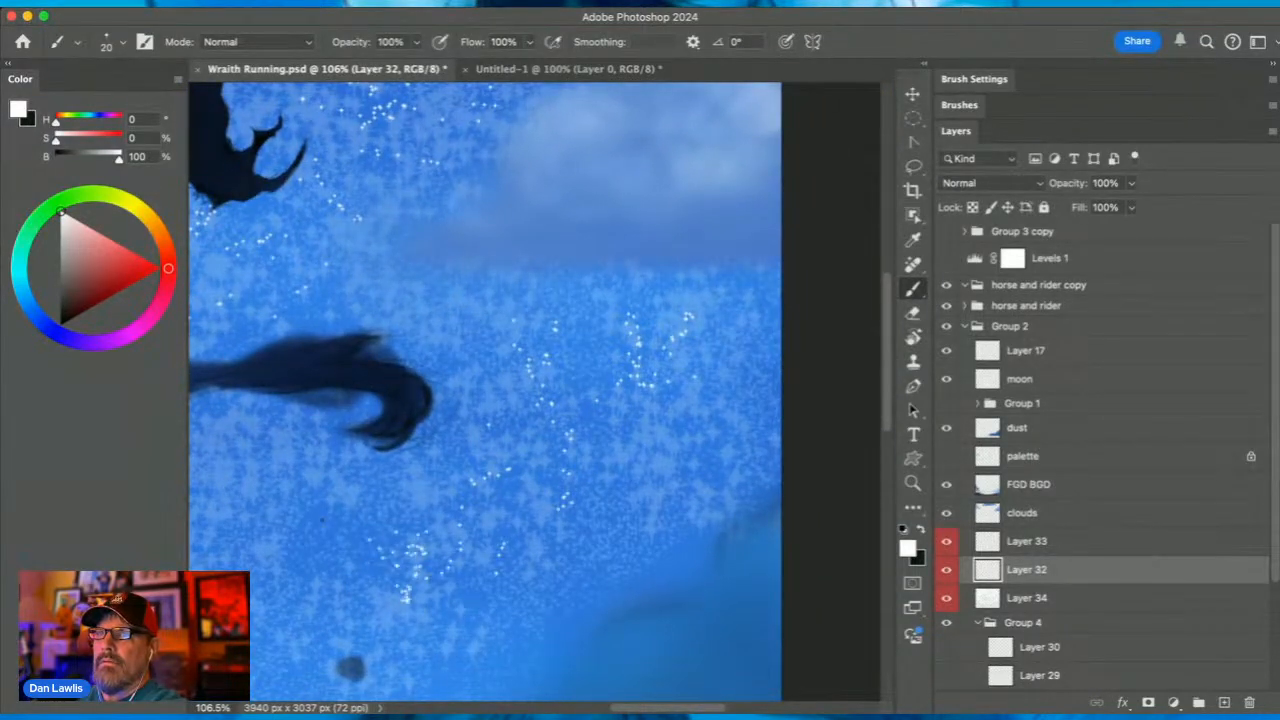
scroll(405, 596, left, 4)
scroll(405, 596, down, 1)
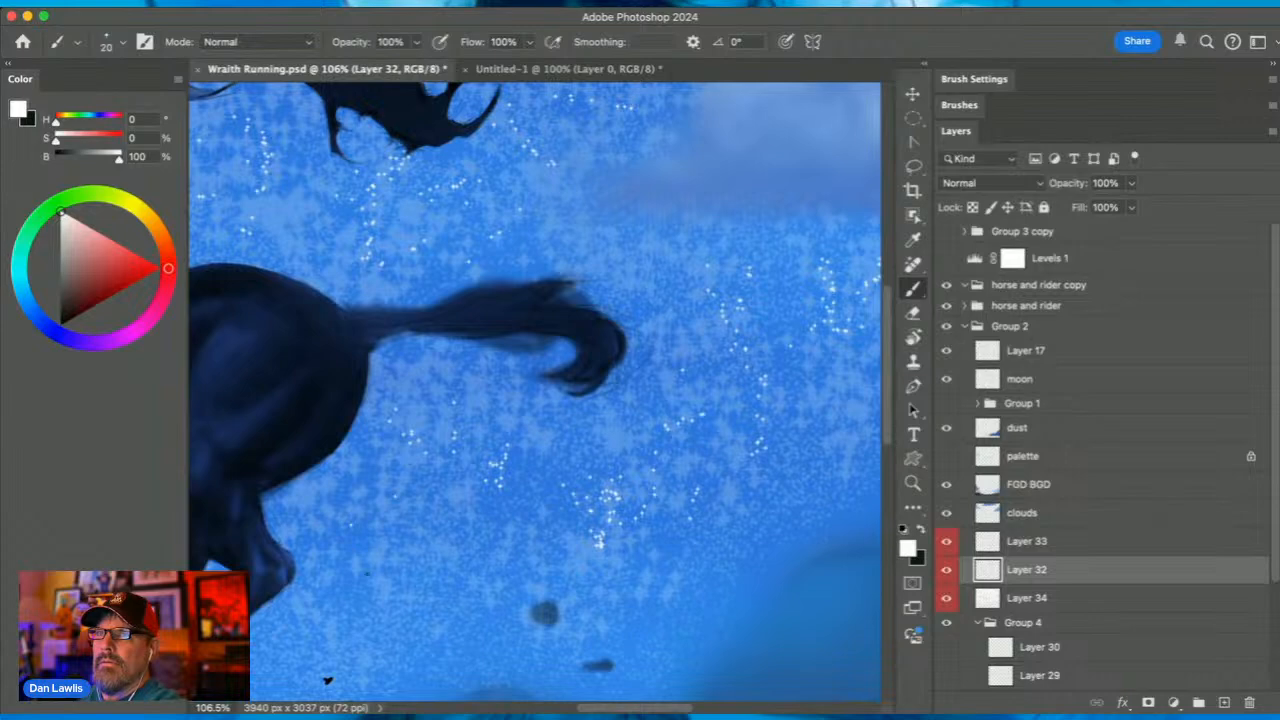
scroll(568, 403, up, 5)
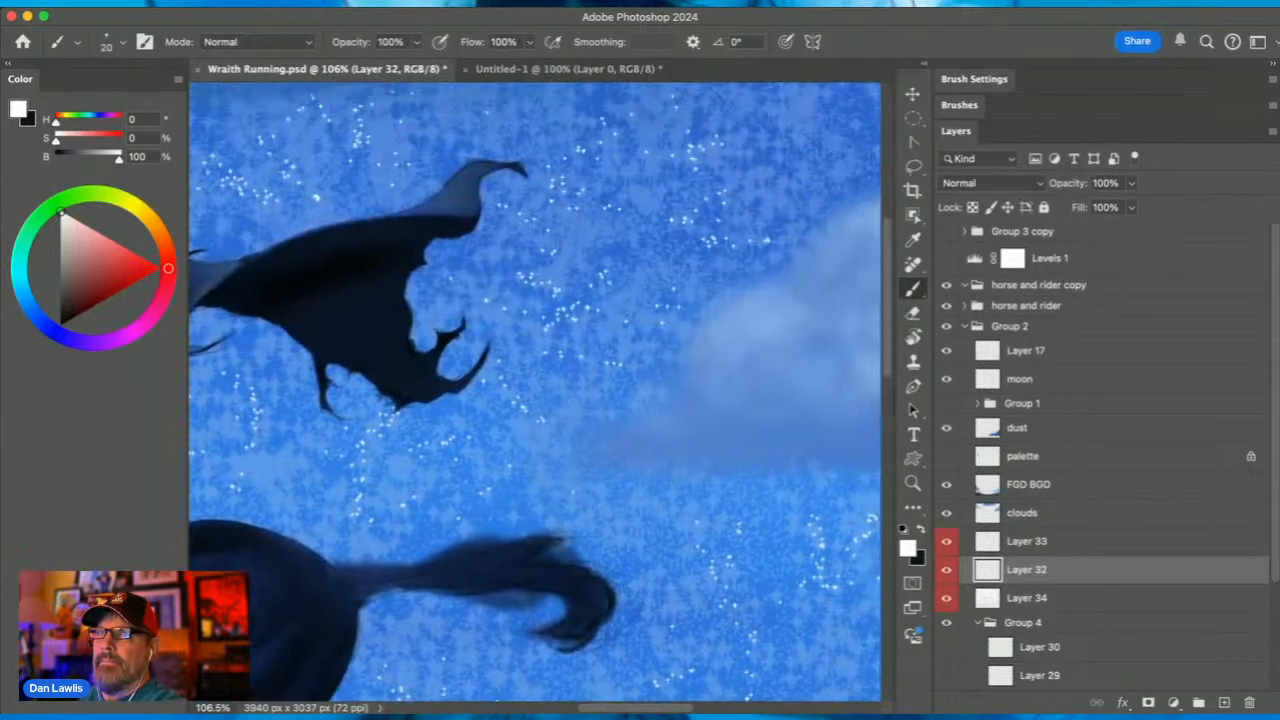
scroll(535, 390, up, 5)
scroll(535, 390, right, 2)
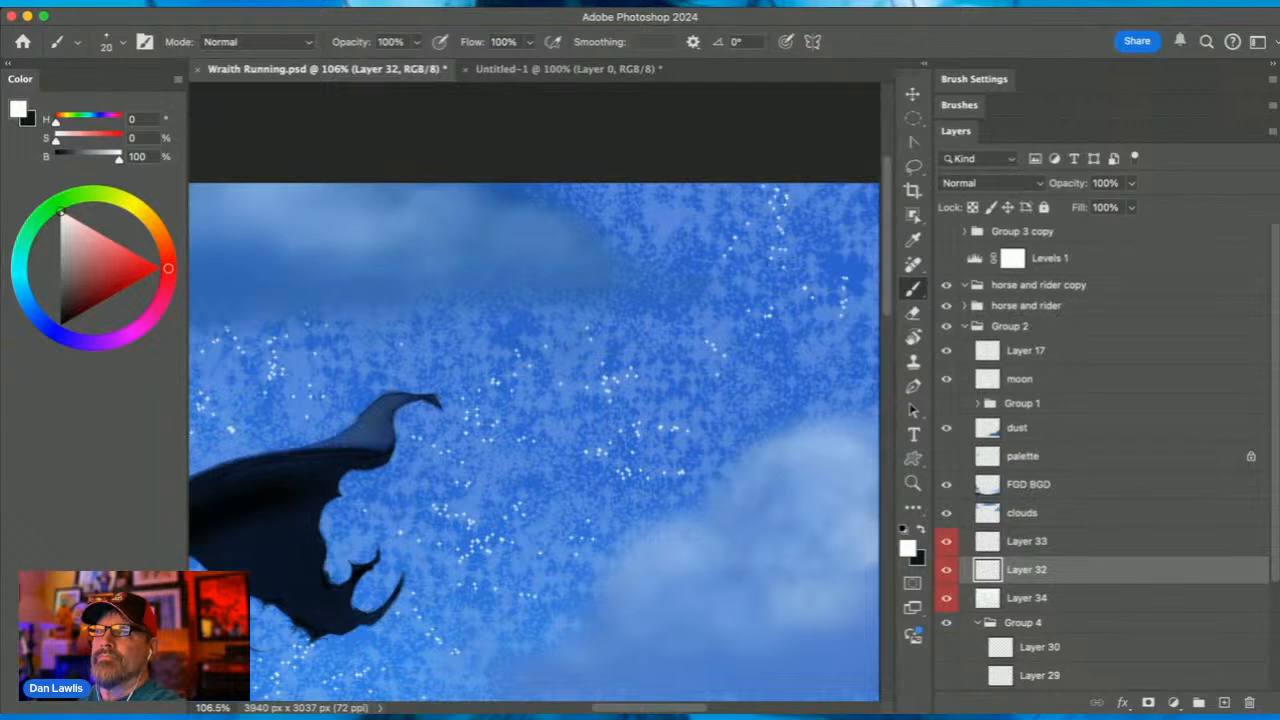
Lower Layer 32's opacity to 52%
click(912, 483)
drag(795, 423, 616, 459)
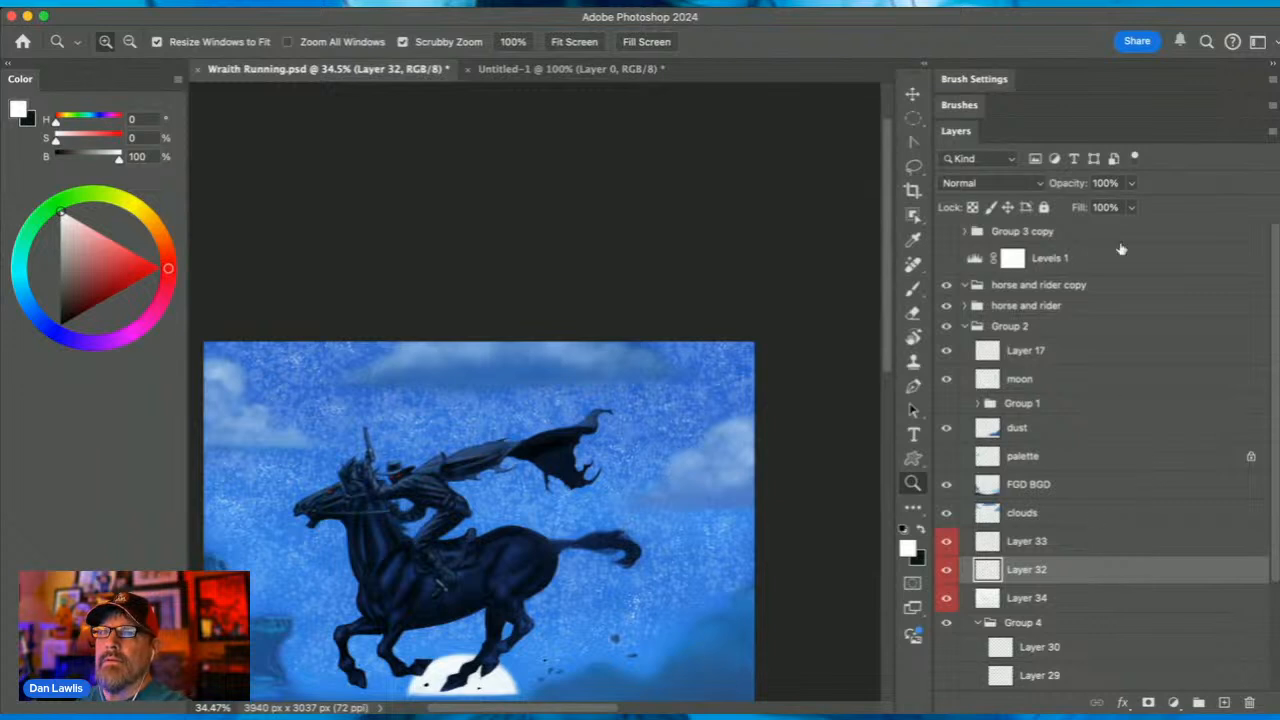
drag(1133, 188, 1102, 215)
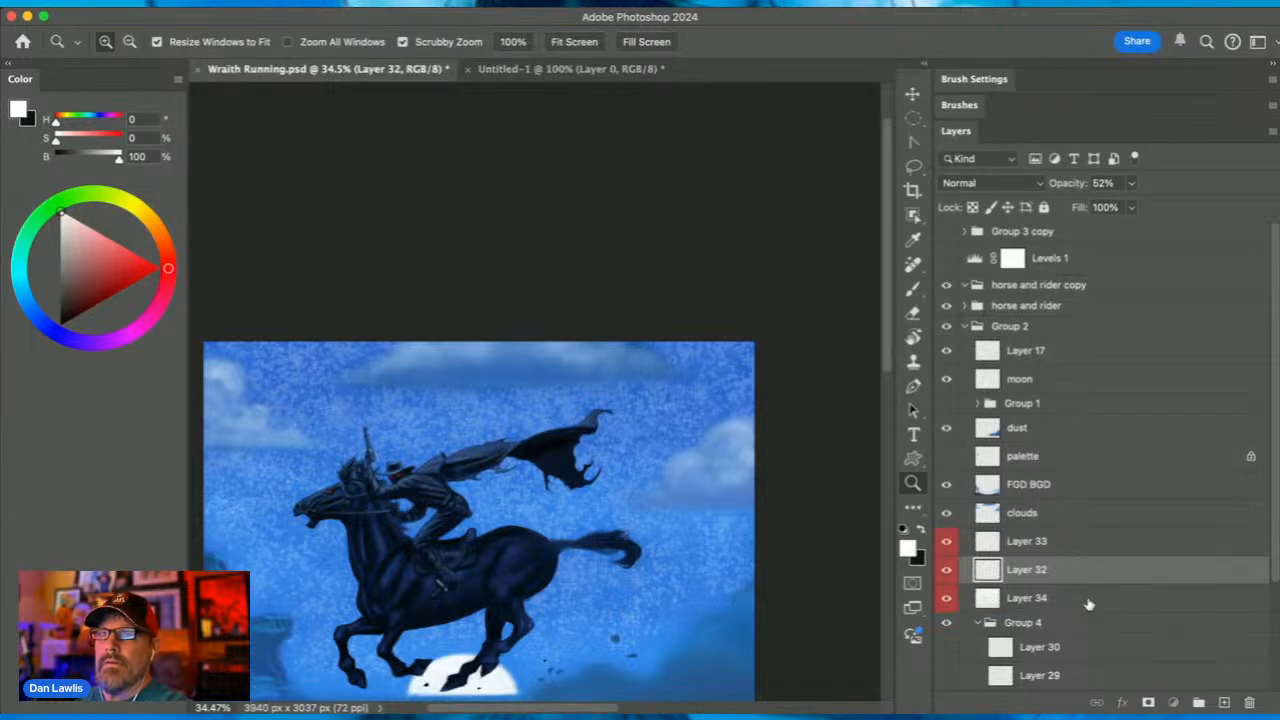
Group Layer 32 and Layer 34 together and add a layer mask to the new group
shift+click(1089, 600)
click(1198, 703)
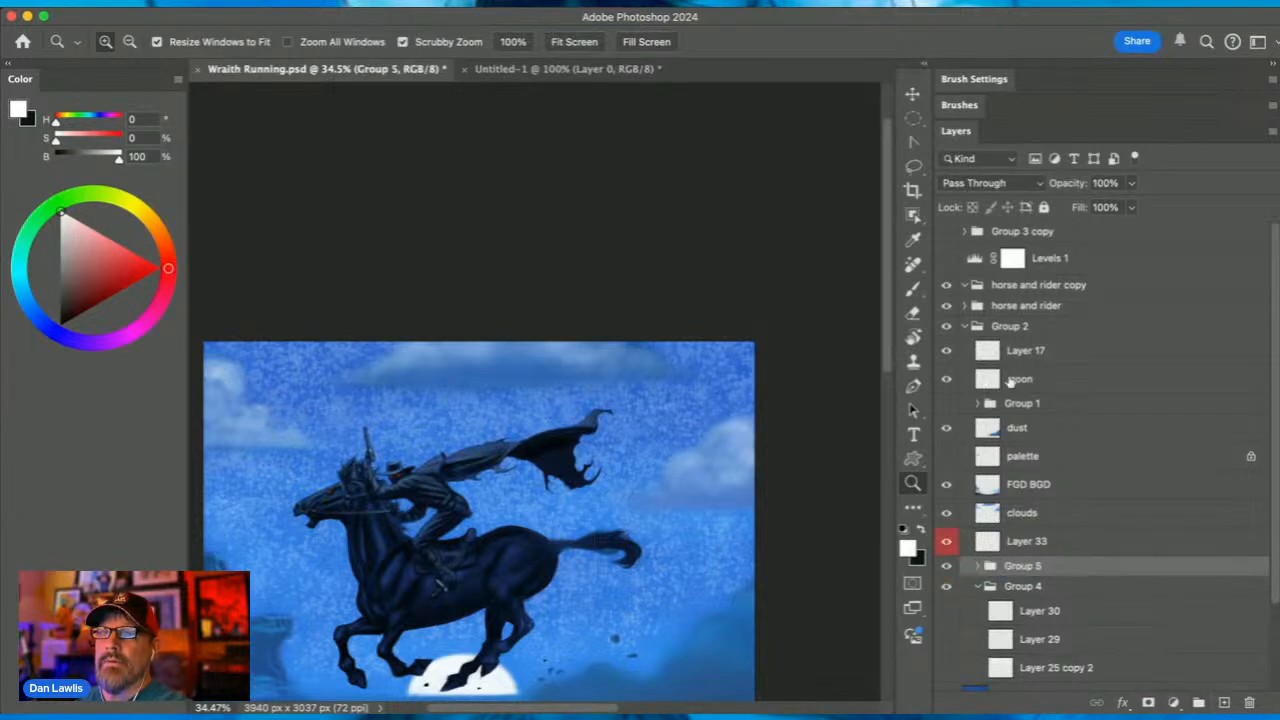
click(1148, 703)
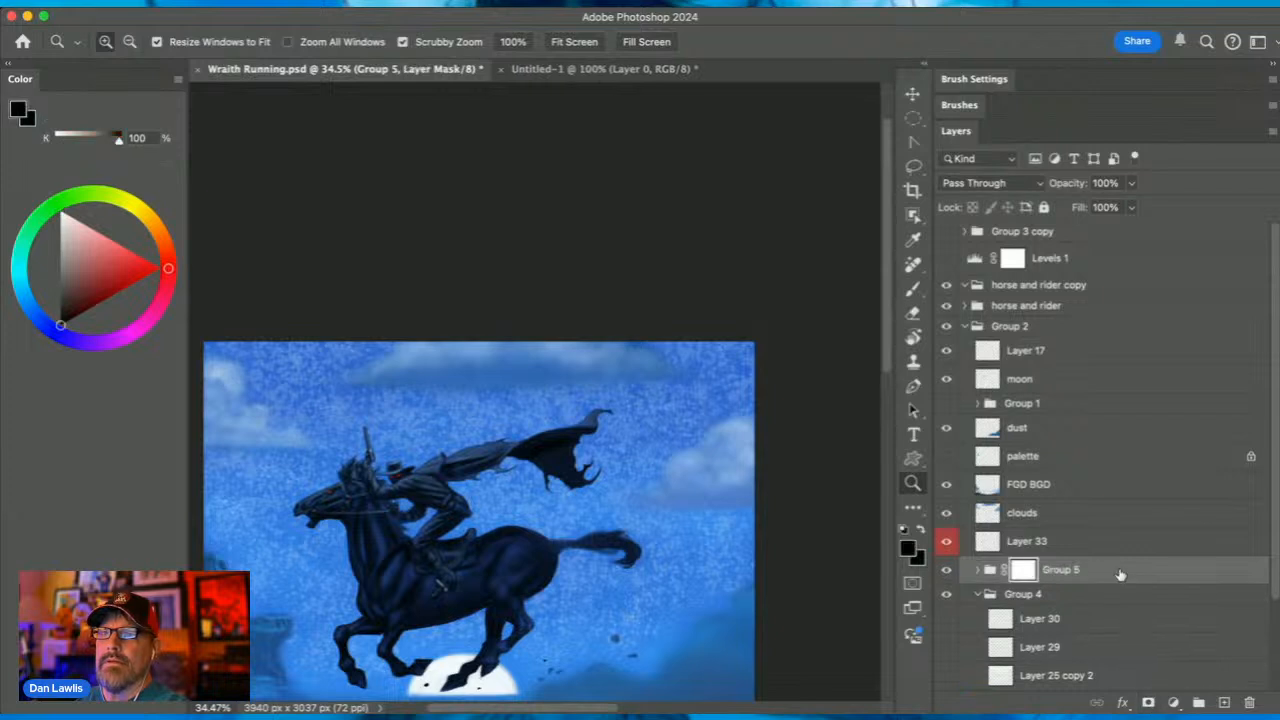
Set up a soft round 500 px brush with Shape Dynamics and Scattering off and Transfer on
click(912, 289)
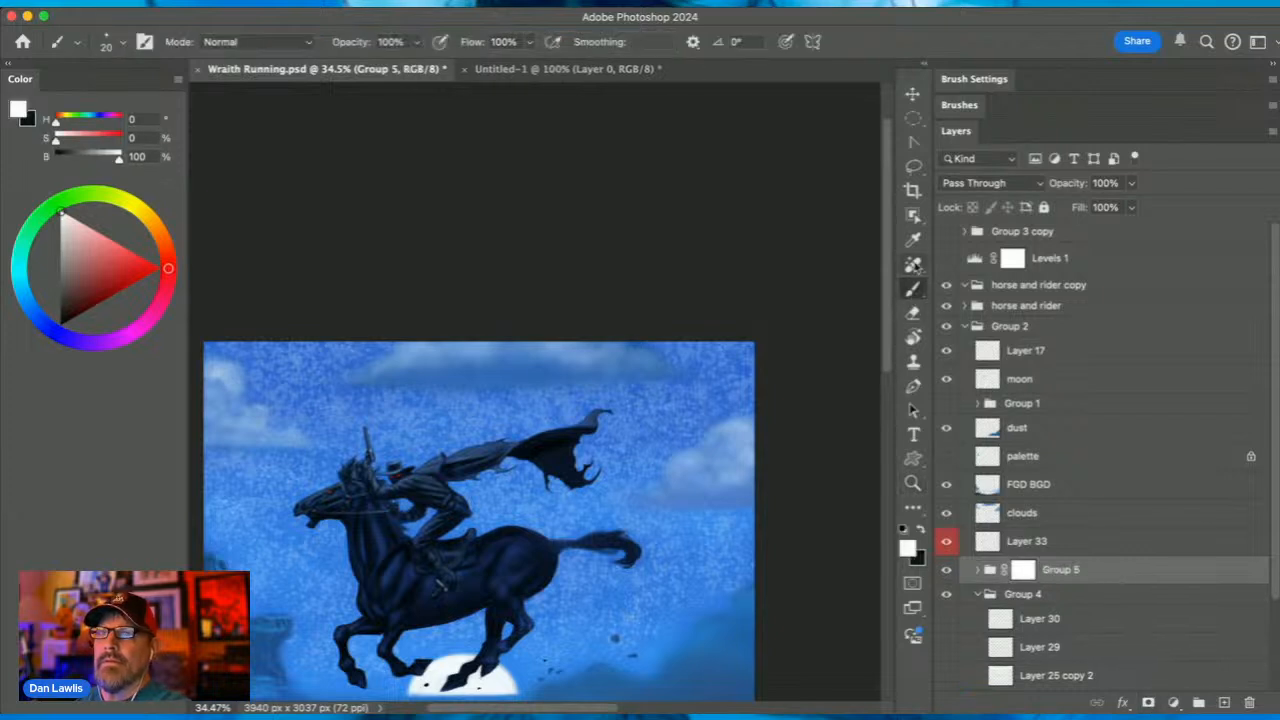
click(975, 79)
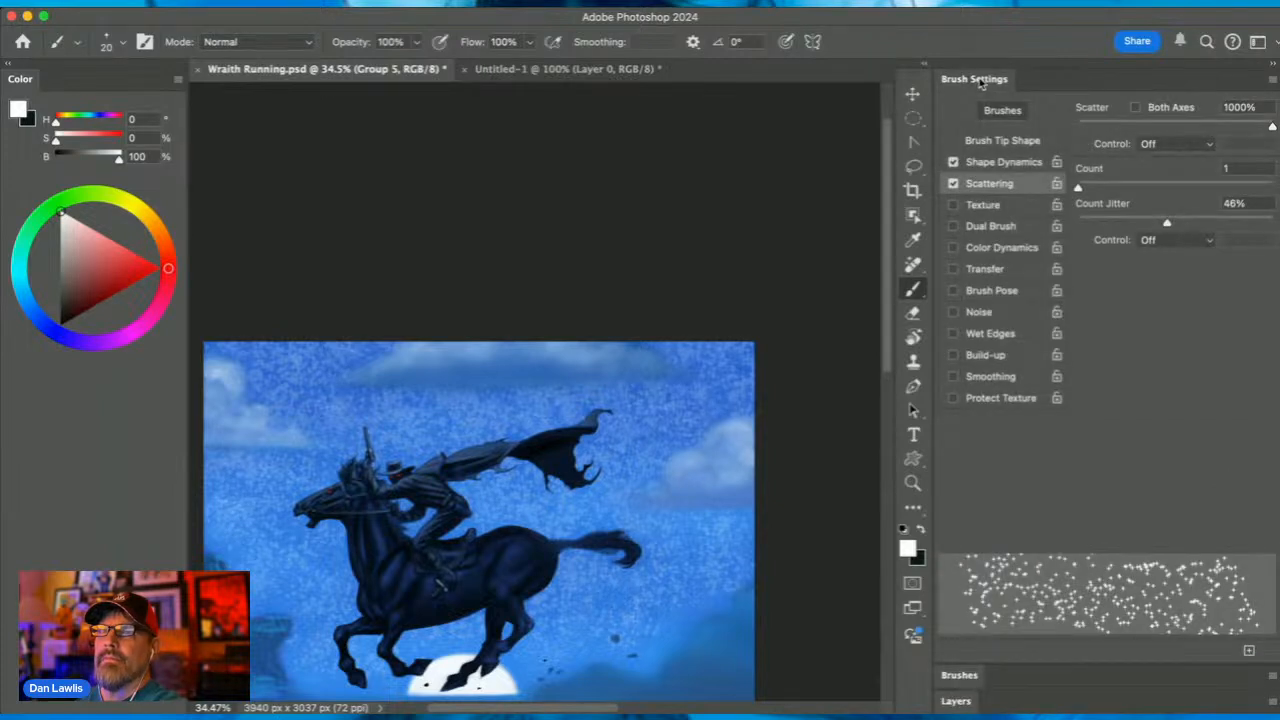
click(953, 184)
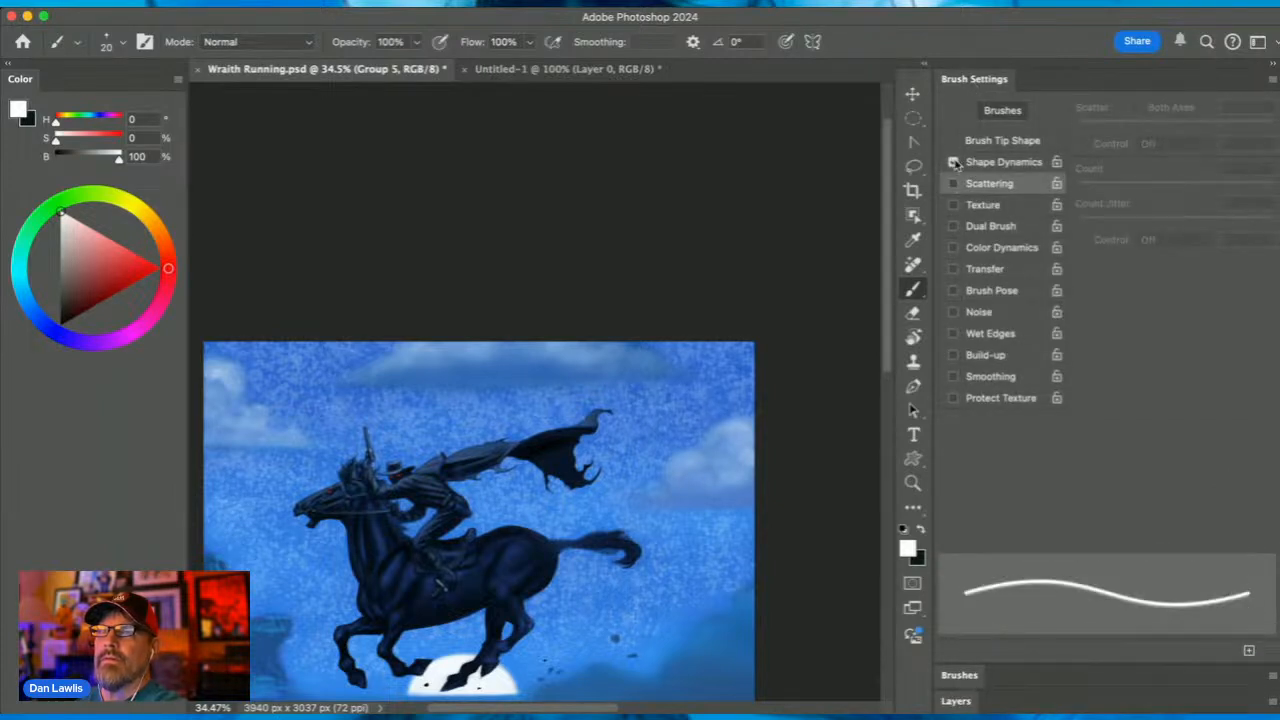
click(1025, 143)
click(953, 269)
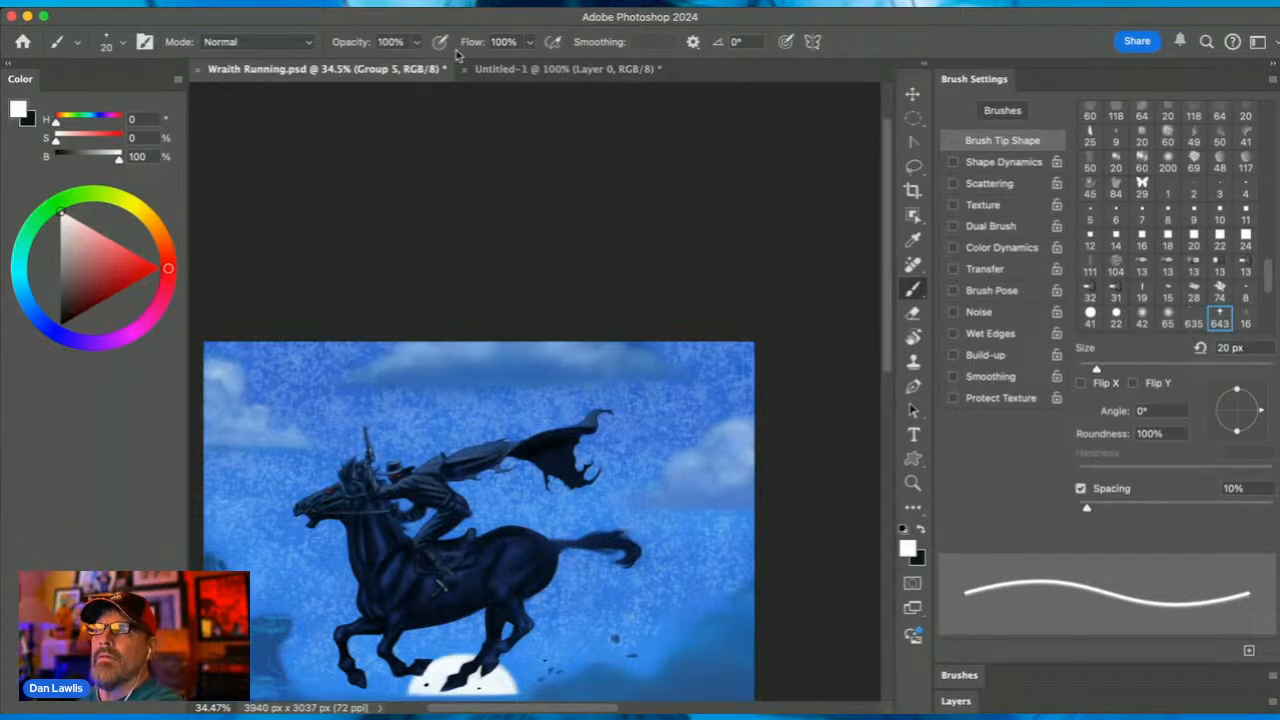
drag(1270, 283, 1275, 181)
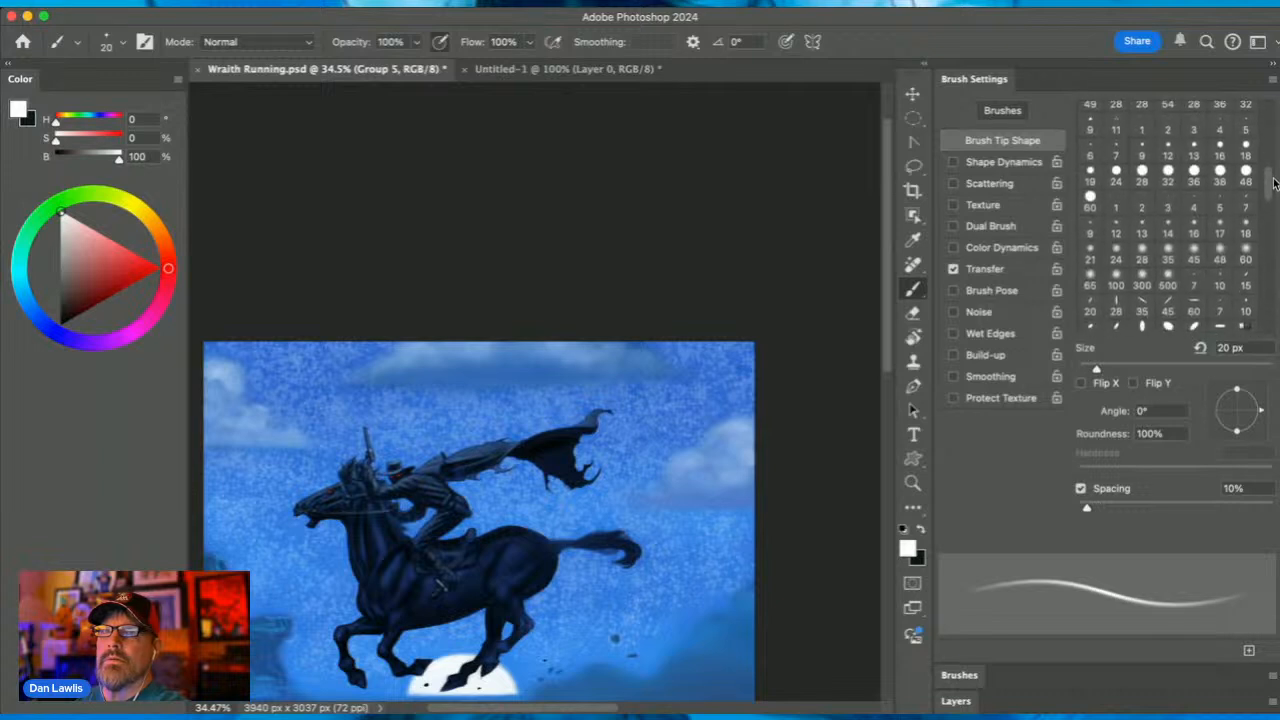
click(1168, 283)
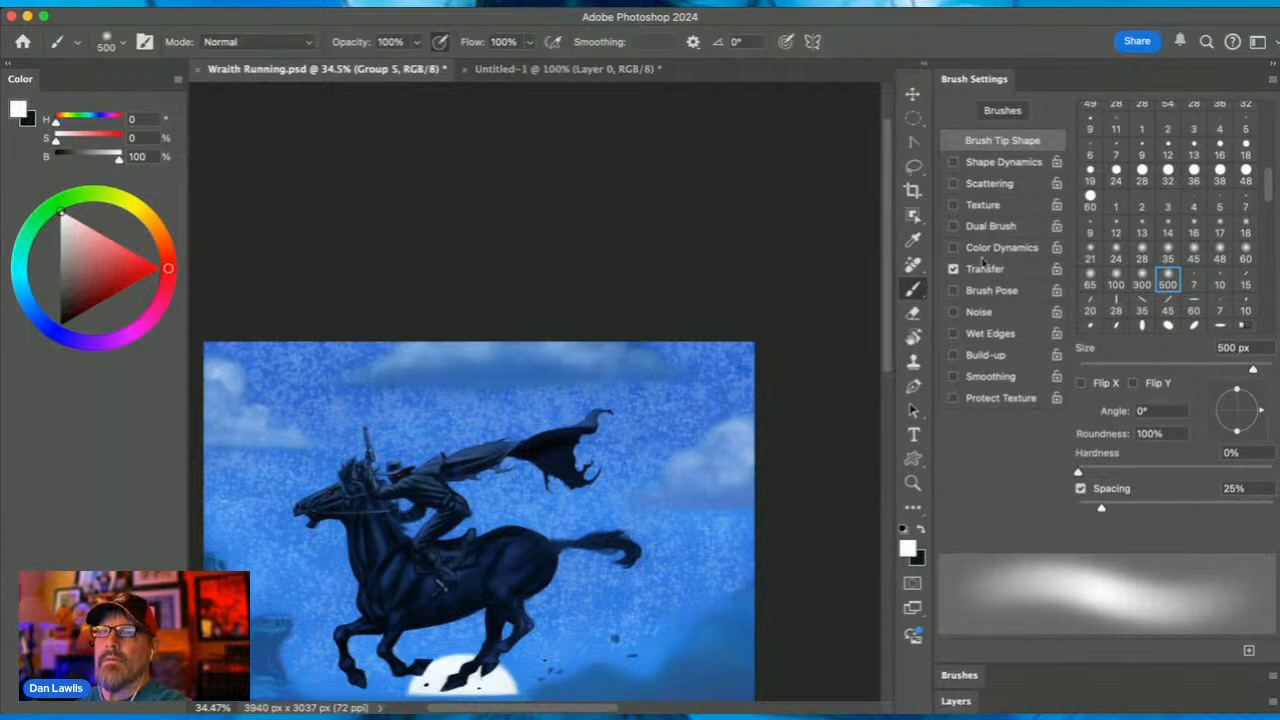
Paint black on Group 5's layer mask to fade the stars in the lower sky around the horse and moon
click(956, 701)
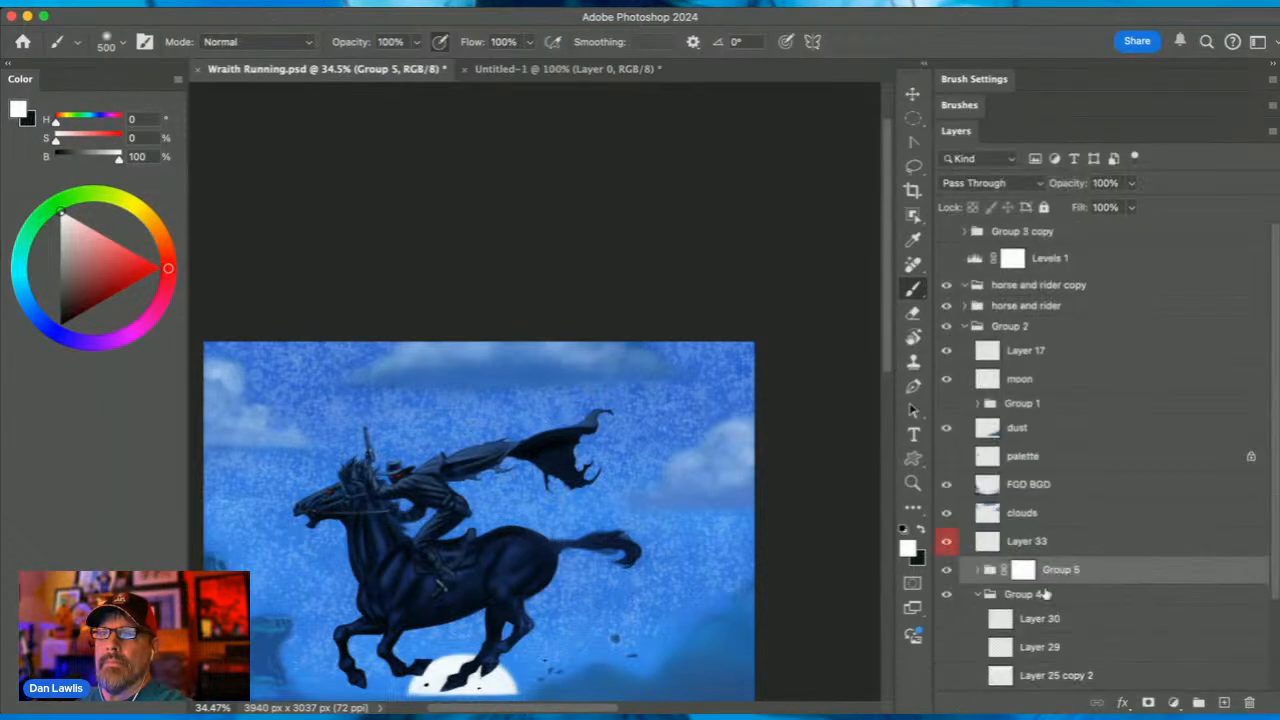
click(1022, 570)
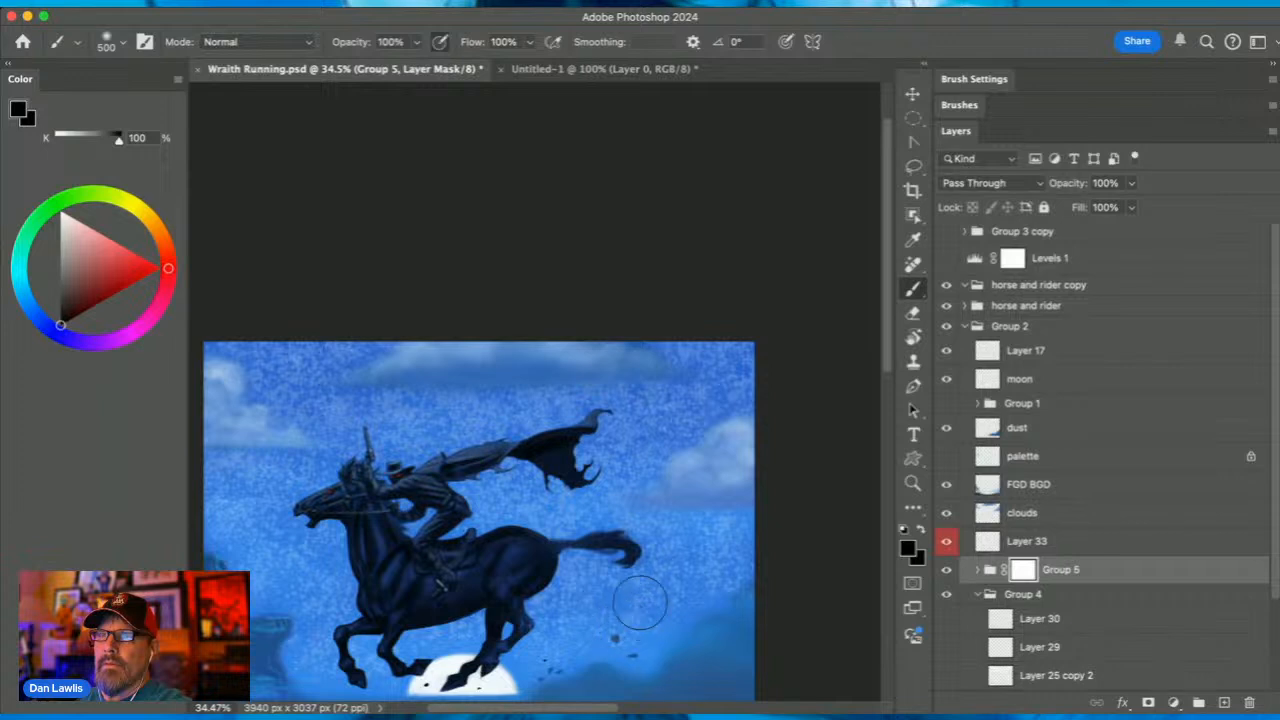
mouse_move(583, 595)
mouse_down()
mouse_move(616, 529)
mouse_move(632, 536)
mouse_move(548, 609)
mouse_move(478, 611)
mouse_move(565, 621)
mouse_move(490, 586)
mouse_move(473, 559)
mouse_move(620, 571)
mouse_move(478, 573)
mouse_move(417, 551)
mouse_move(487, 517)
mouse_move(418, 513)
mouse_move(405, 487)
mouse_move(468, 530)
mouse_move(443, 480)
mouse_move(401, 480)
mouse_move(398, 527)
mouse_move(478, 598)
mouse_up()
scroll(560, 585, left, 5)
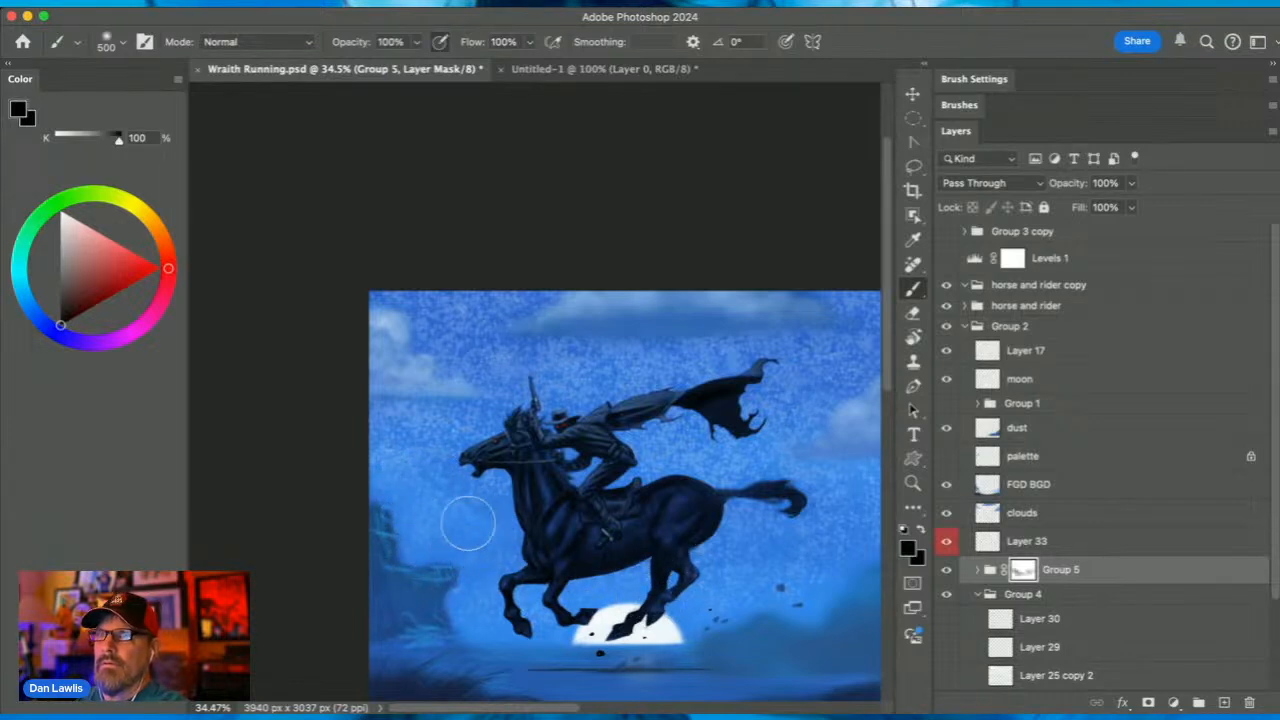
Create a new layer above Layer 8 in Multiply mode and choose a saturated blue foreground colour with H 231, S 100, B 100
click(912, 483)
drag(734, 471, 608, 393)
drag(1269, 476, 1269, 636)
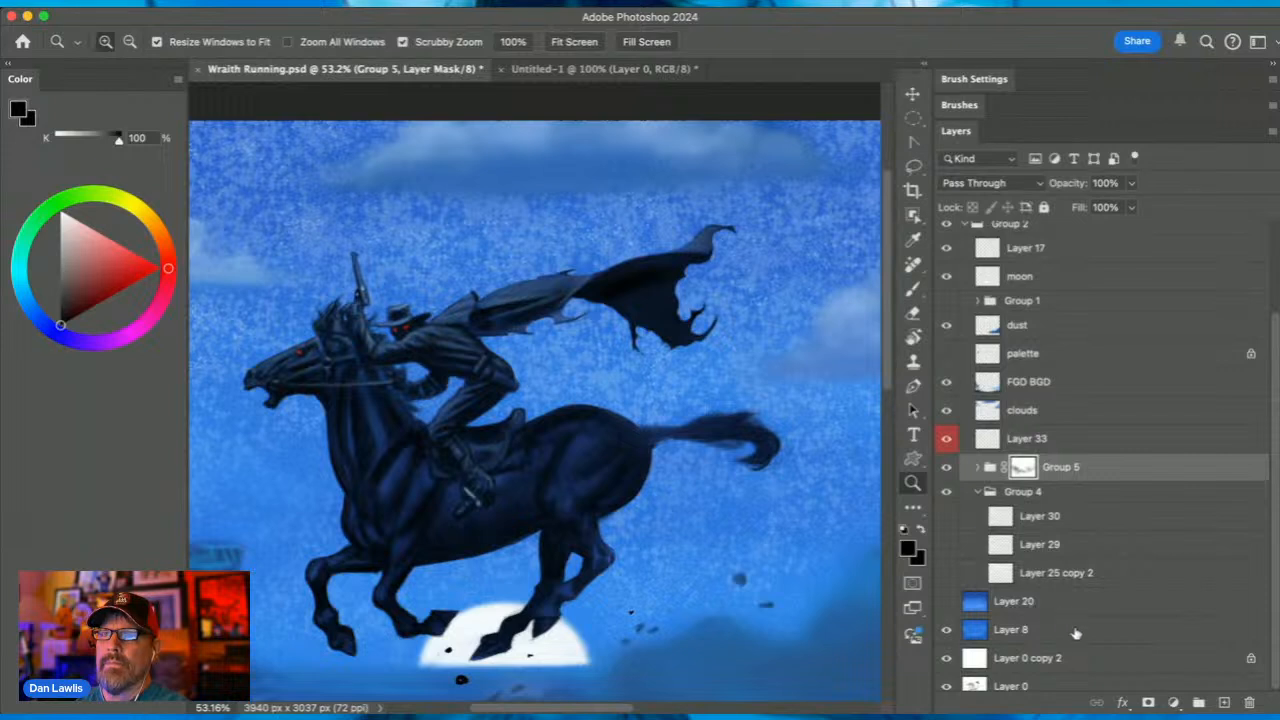
click(1075, 630)
click(1223, 703)
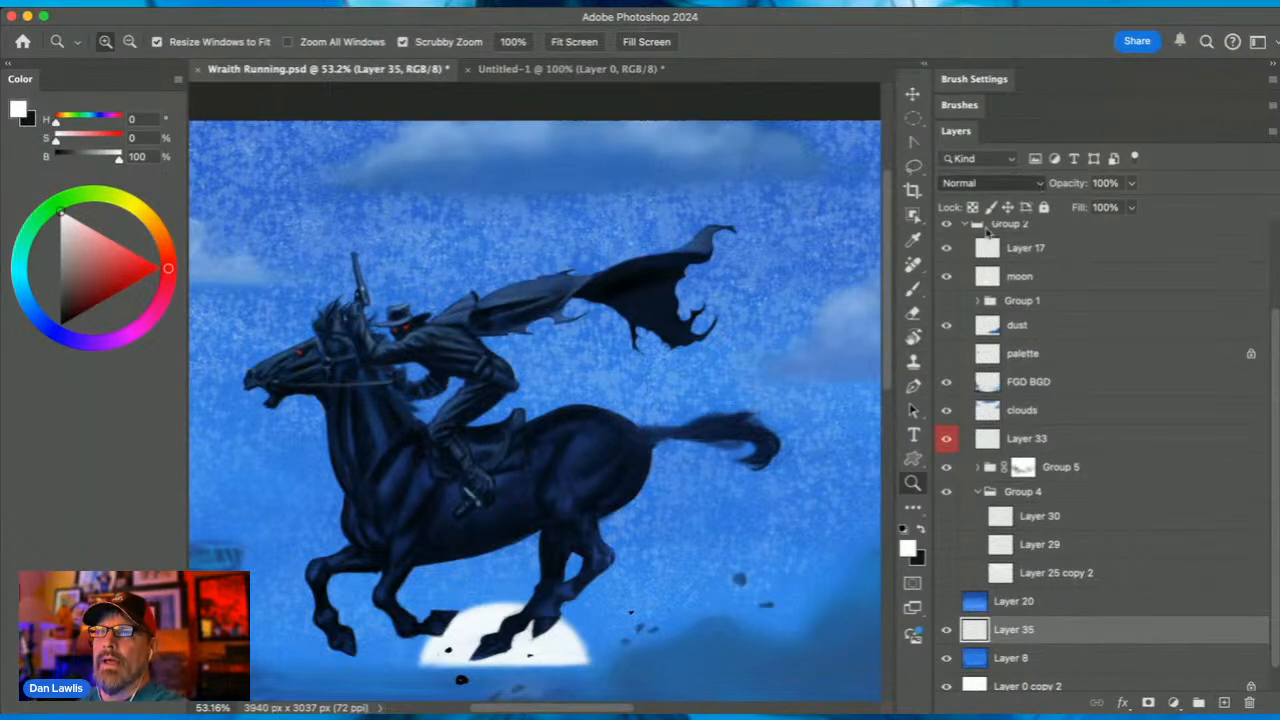
key(shift+alt+m)
click(46, 326)
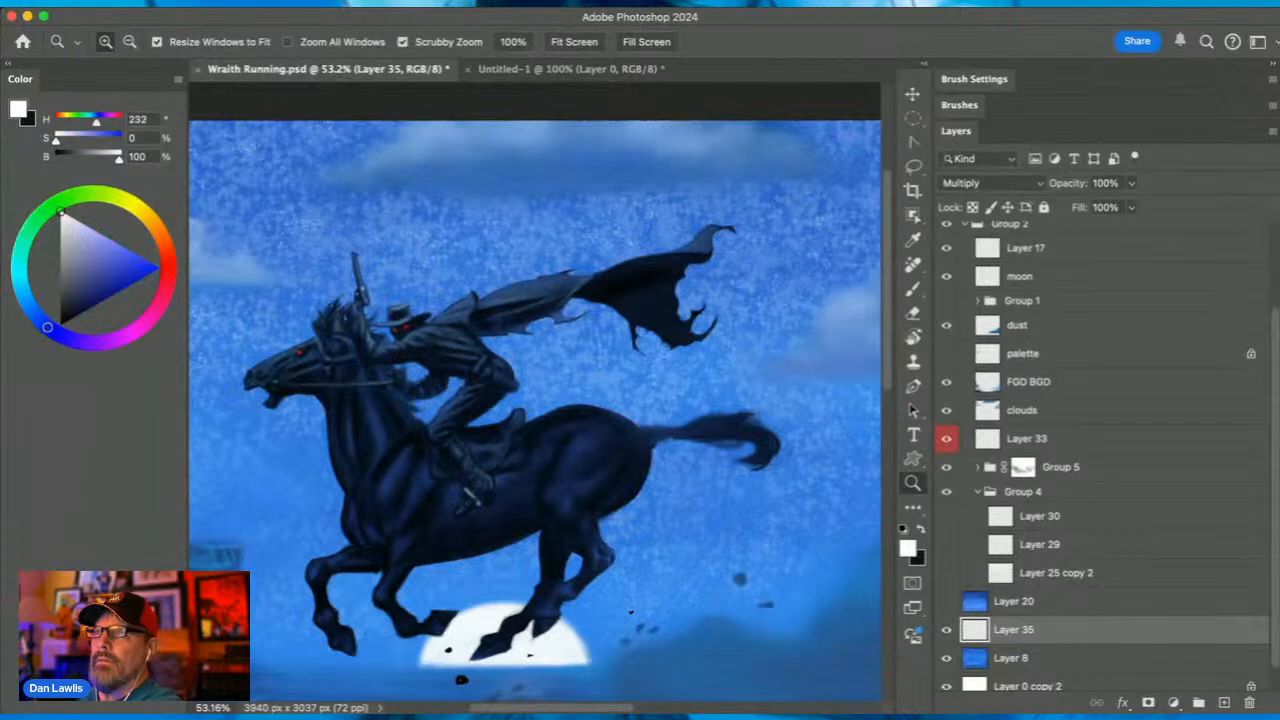
click(158, 266)
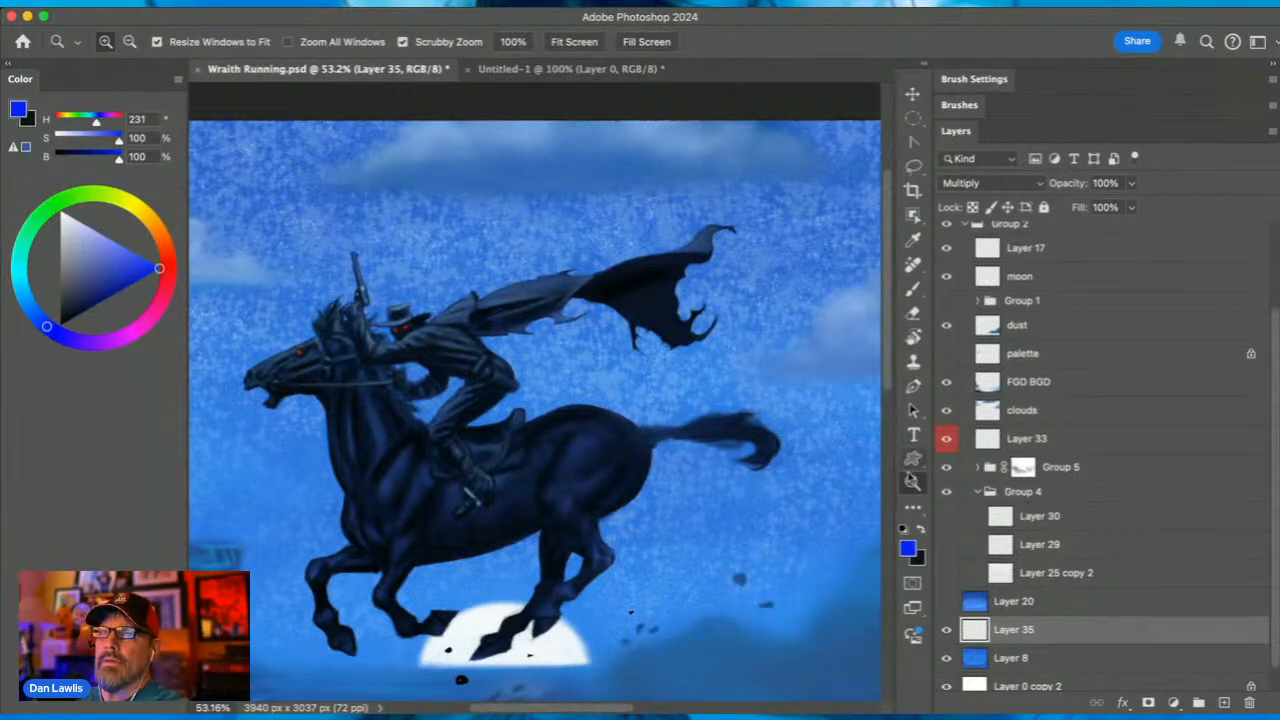
Enlarge the soft brush to 1300 px and paint the saturated blue across the upper sky on Layer 35
drag(724, 384, 644, 371)
click(913, 288)
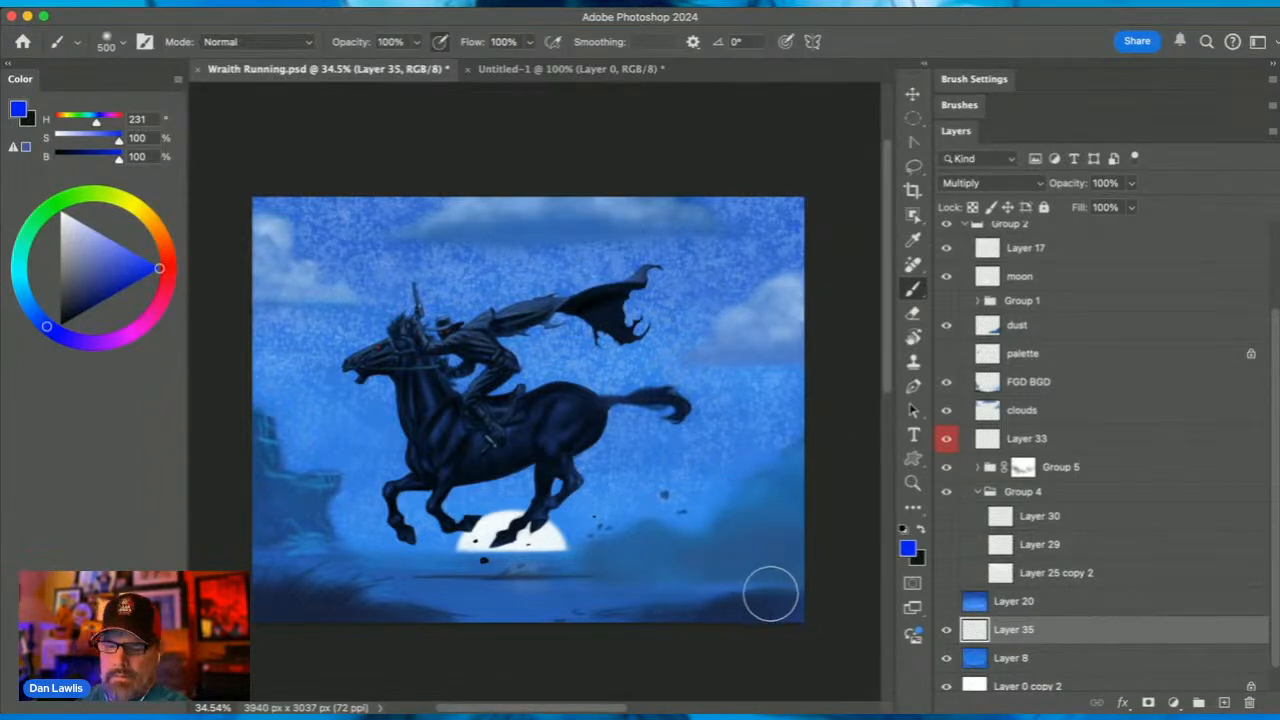
key(bracketright)
key(bracketright)
key(bracketright)
key(bracketright)
key(bracketright)
key(bracketright)
key(bracketright)
key(bracketright)
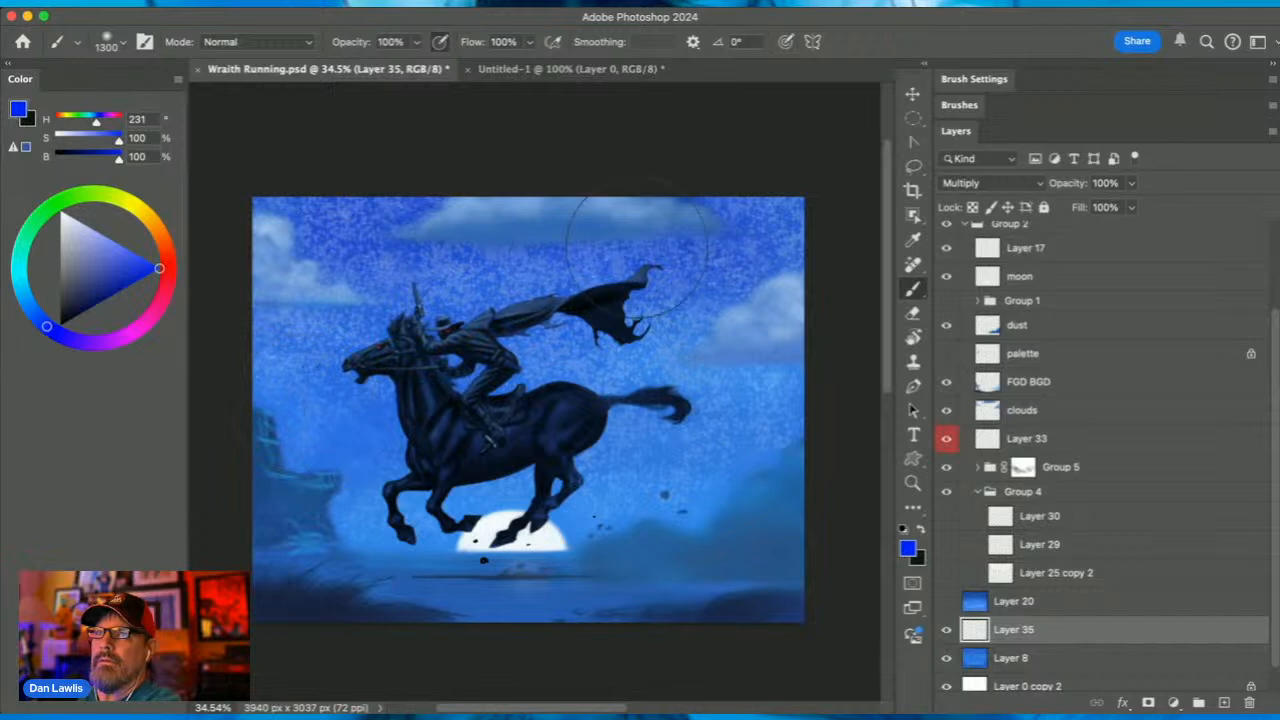
mouse_move(391, 209)
mouse_down()
mouse_move(251, 303)
mouse_move(394, 309)
mouse_move(440, 280)
mouse_up()
mouse_move(656, 214)
mouse_down()
mouse_move(757, 350)
mouse_move(640, 366)
mouse_up()
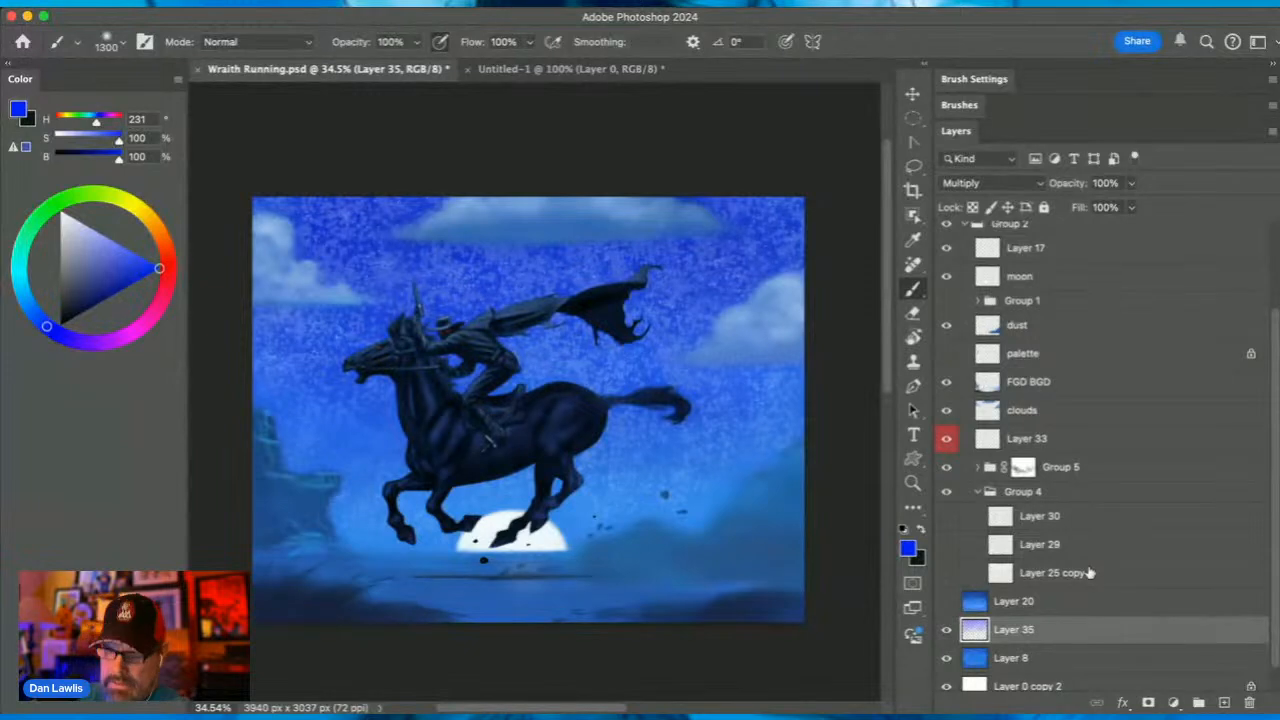
key(i)
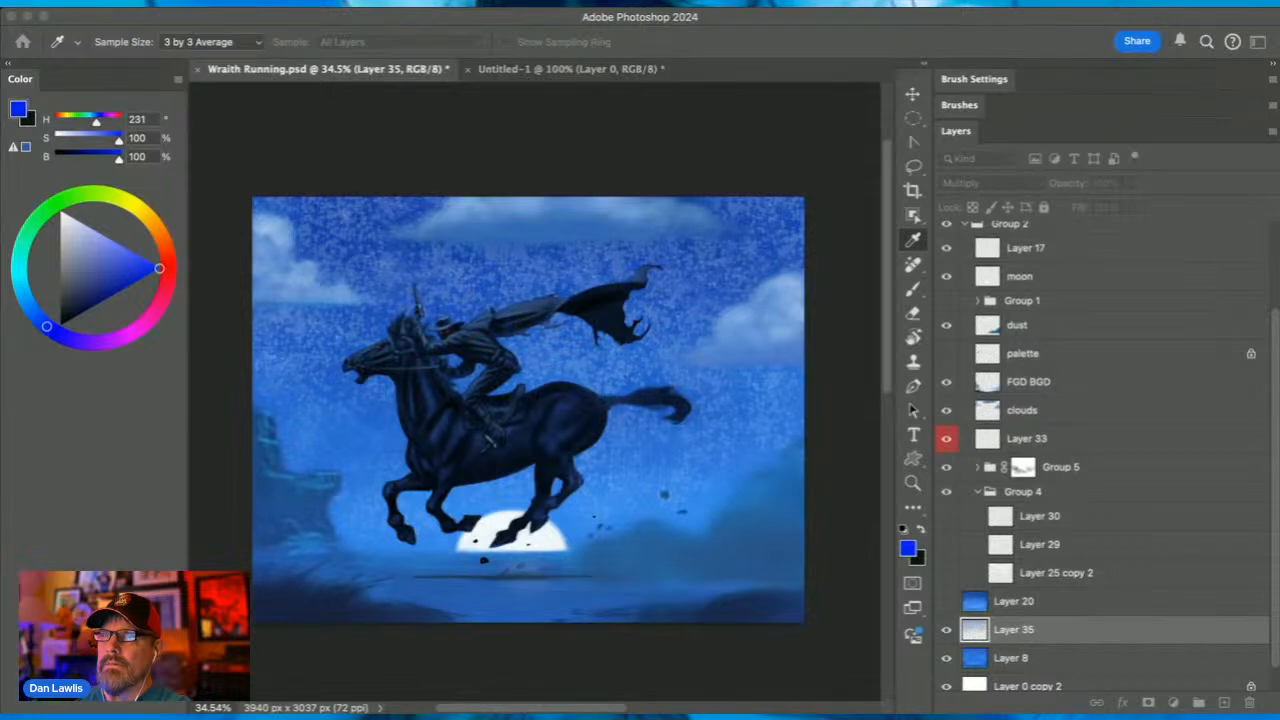
key(b)
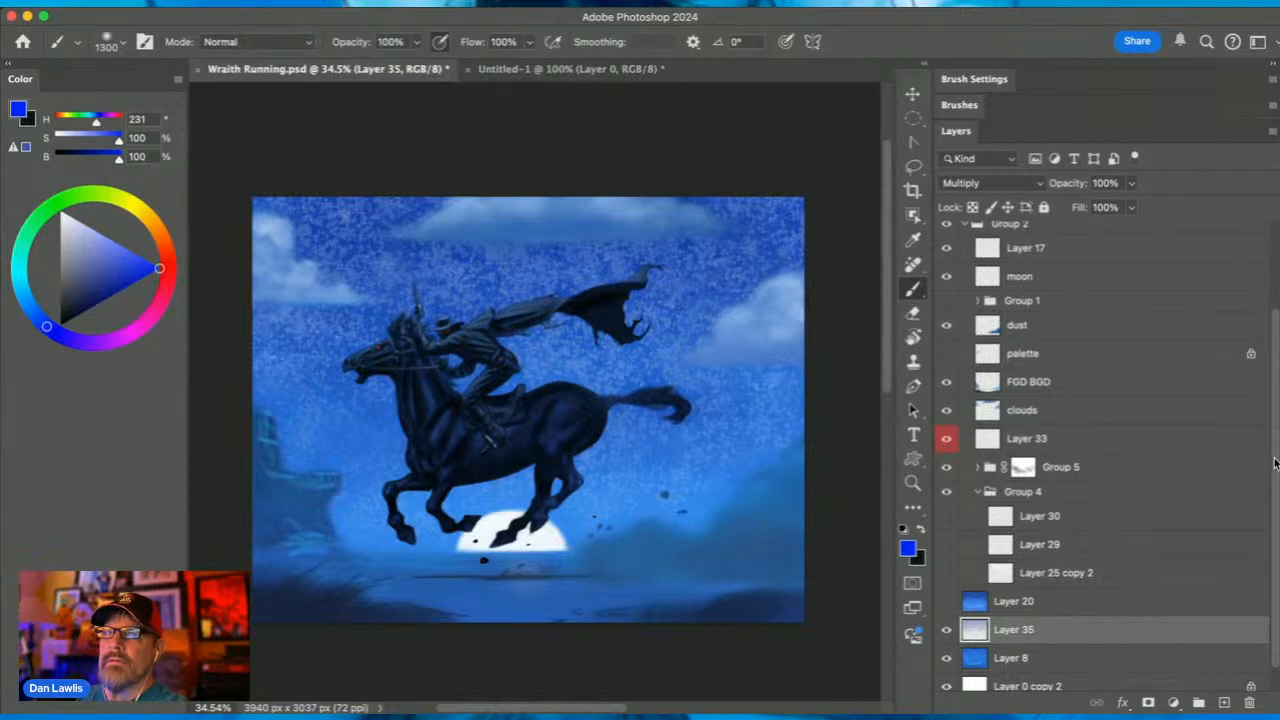
Check the star group's effect by toggling Group 5's visibility and reduce the opacity of Layer 32 inside it to 42%
scroll(1272, 420, up, 3)
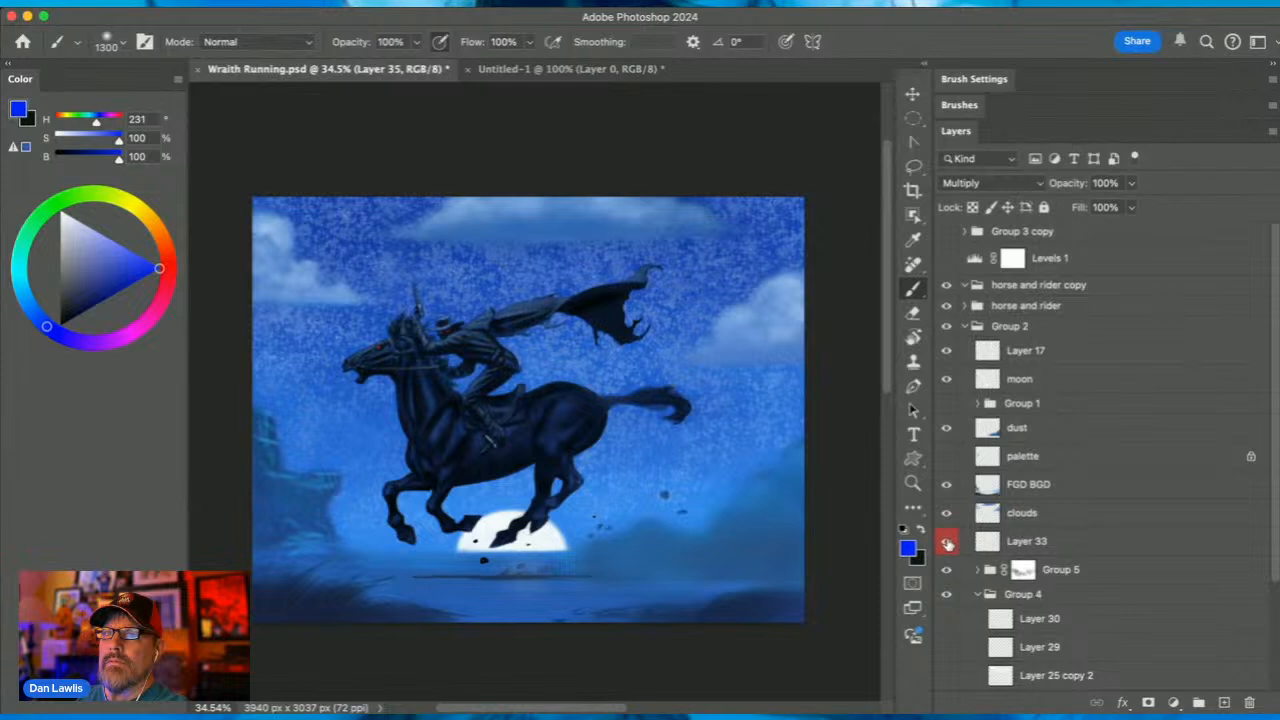
click(946, 570)
click(946, 570)
click(1064, 549)
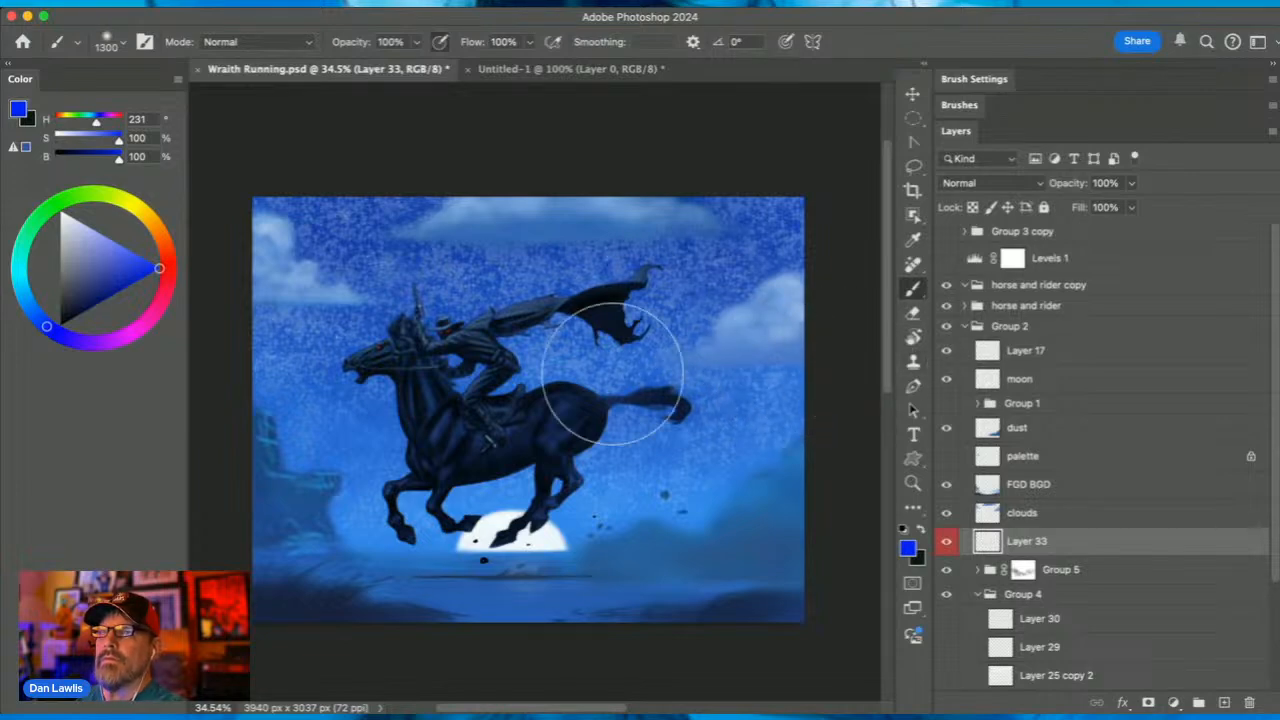
click(912, 483)
drag(524, 267, 605, 238)
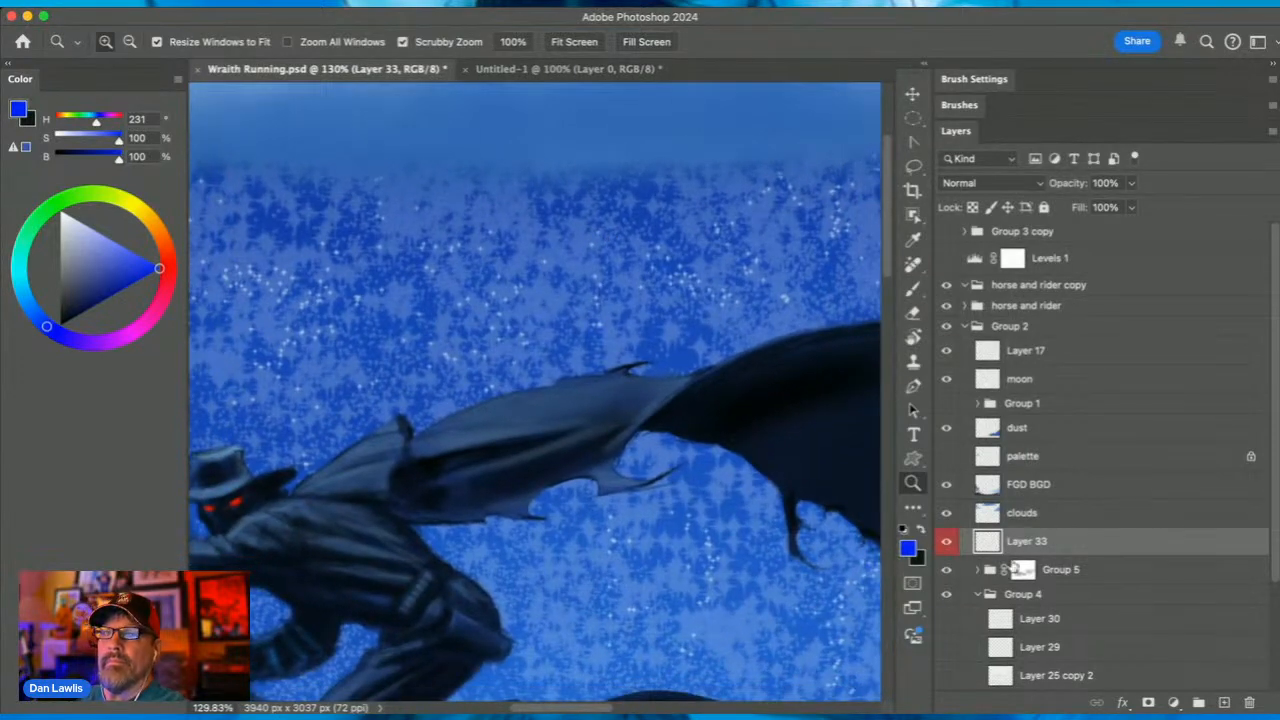
click(978, 570)
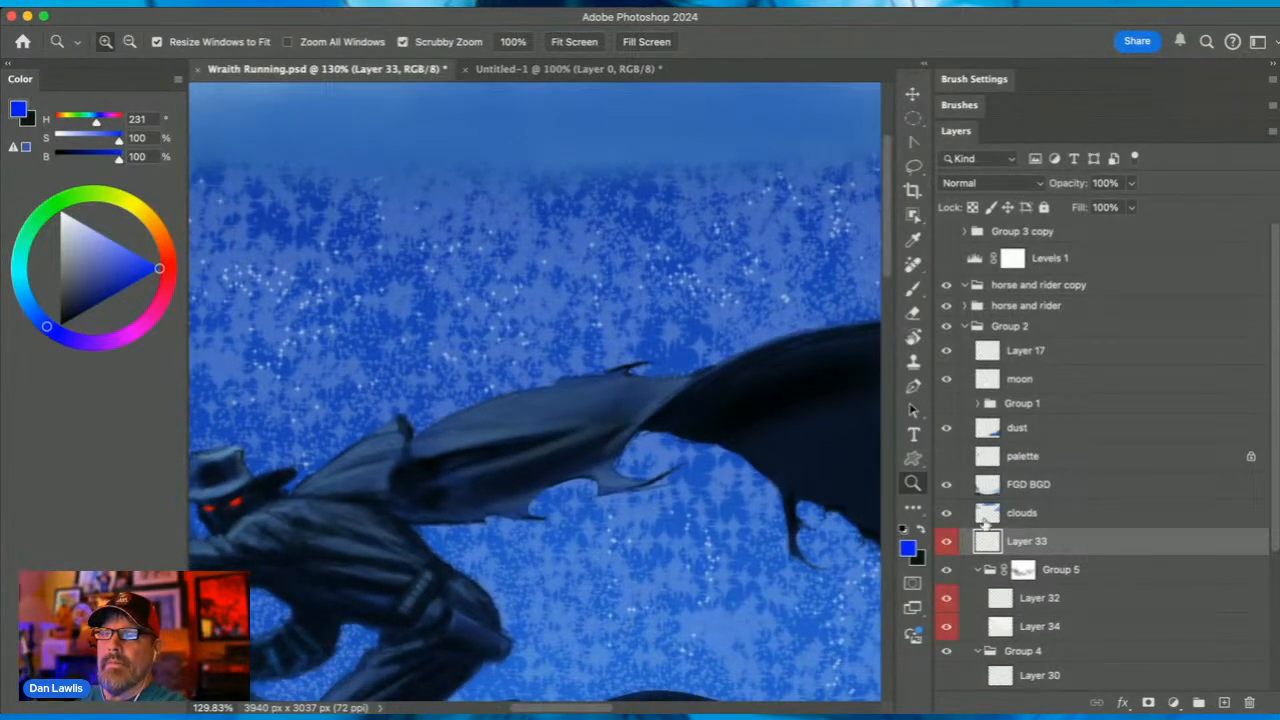
click(1073, 600)
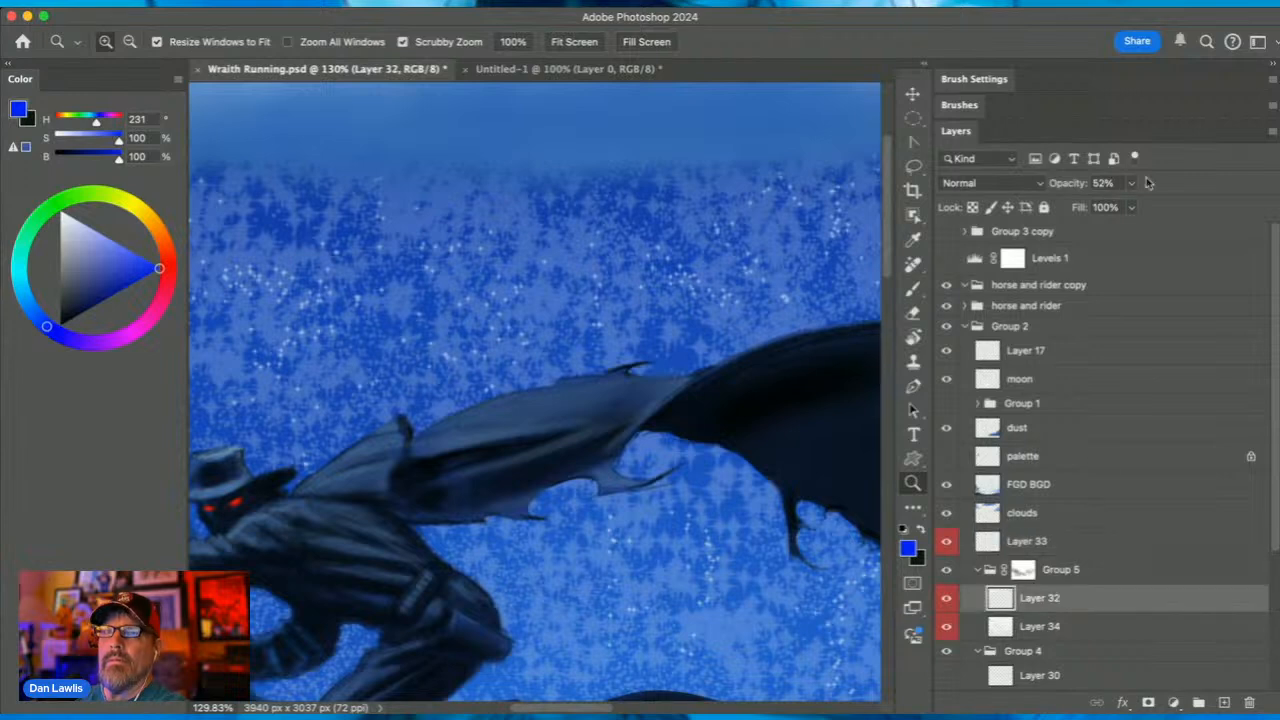
drag(1131, 183, 1125, 207)
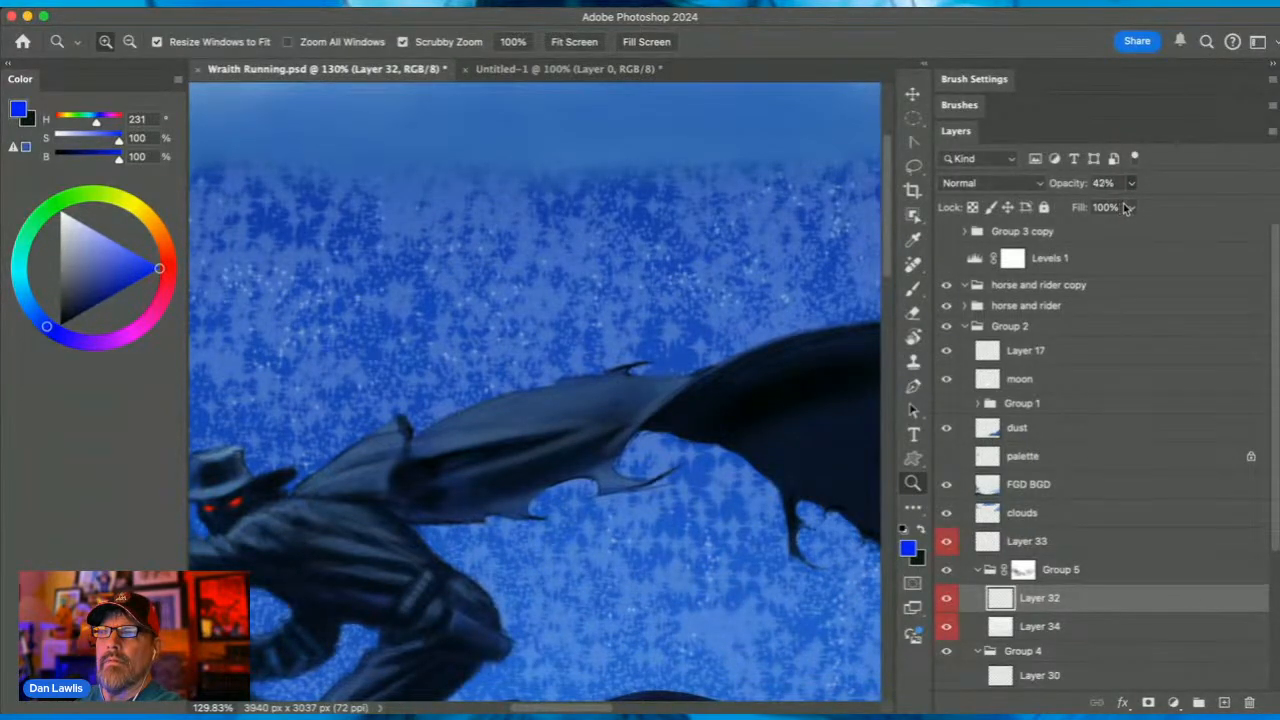
Make Layer 33 active and load the bright star brush preset at 643 px
click(1108, 548)
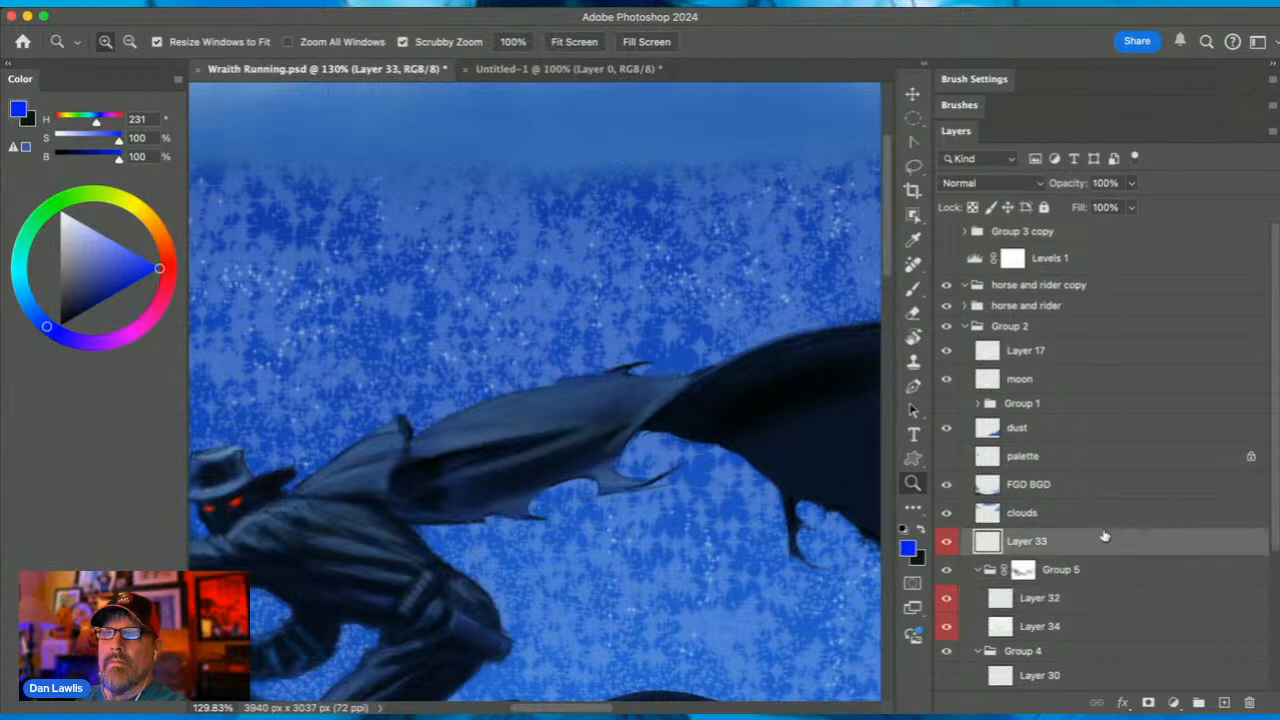
click(913, 289)
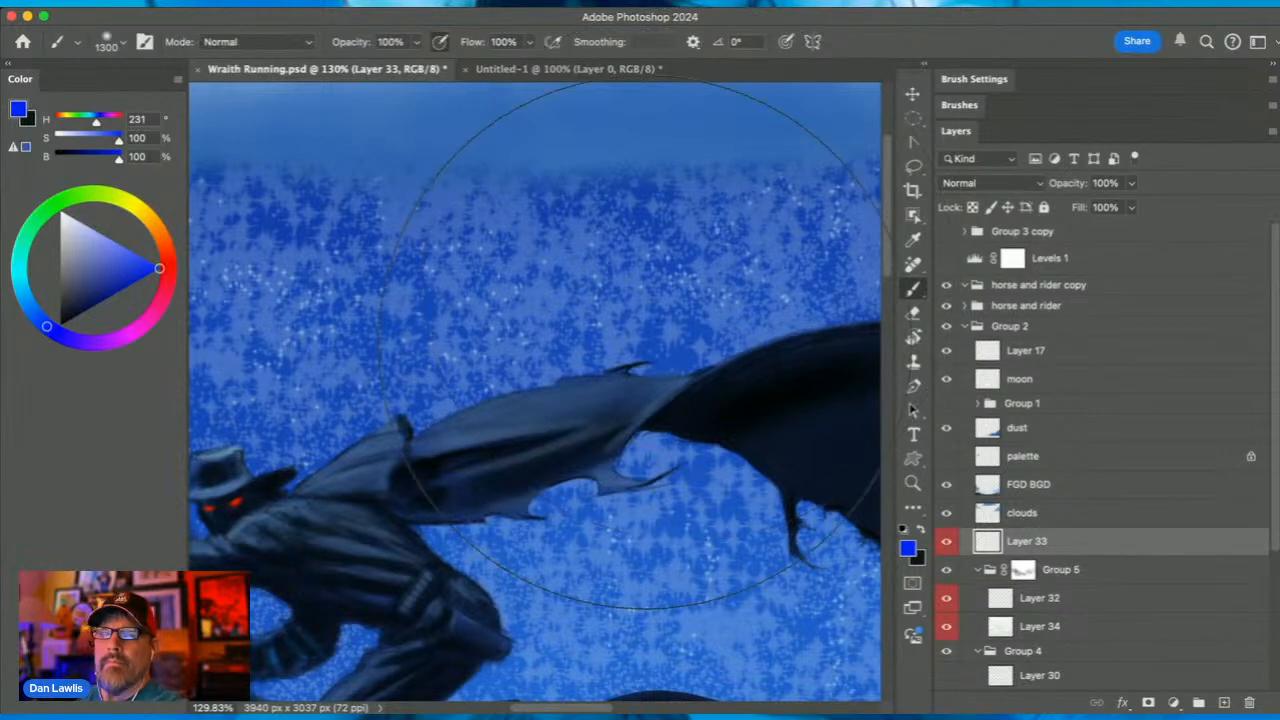
click(978, 80)
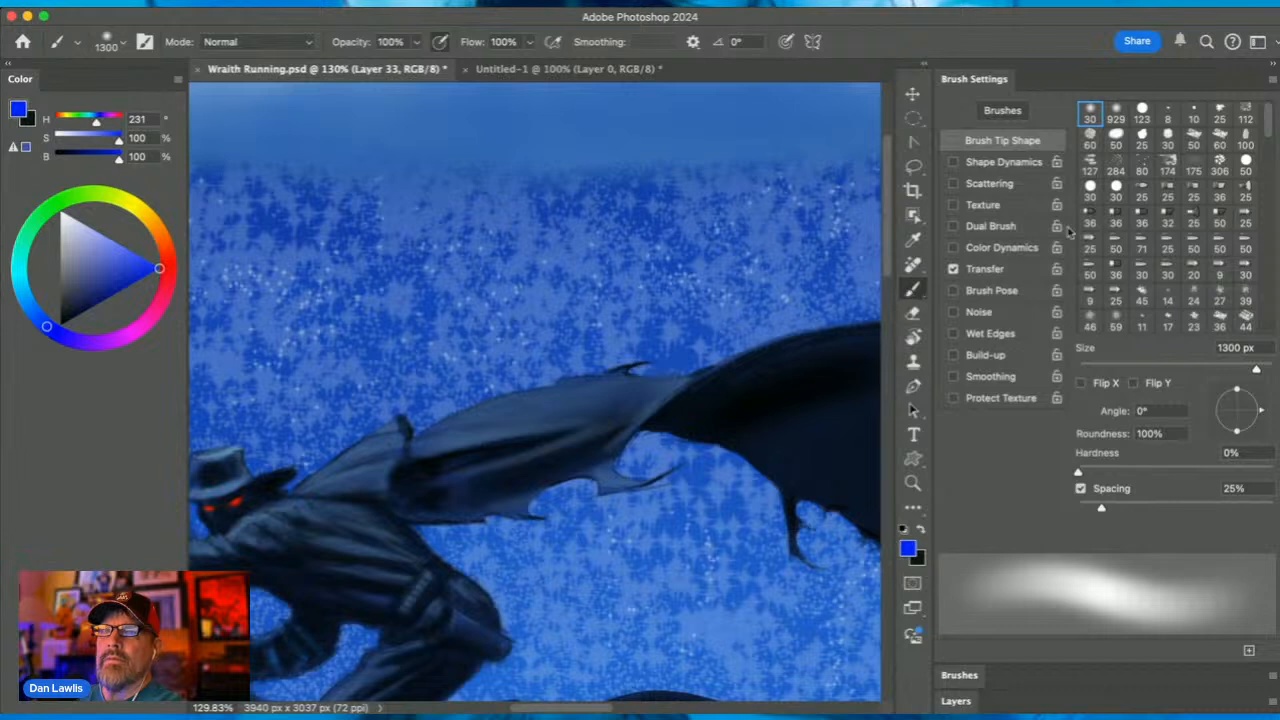
click(964, 678)
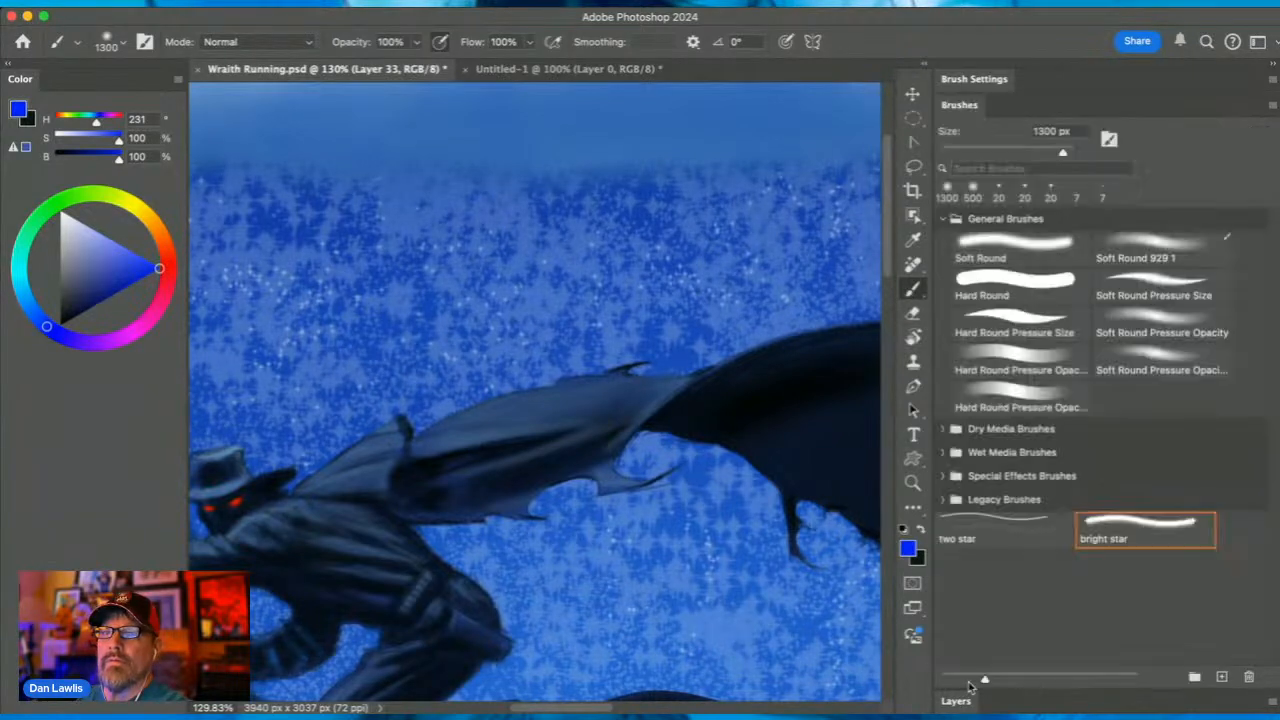
key(bracketleft)
key(bracketleft)
key(bracketleft)
key(bracketleft)
key(bracketleft)
key(bracketleft)
key(bracketleft)
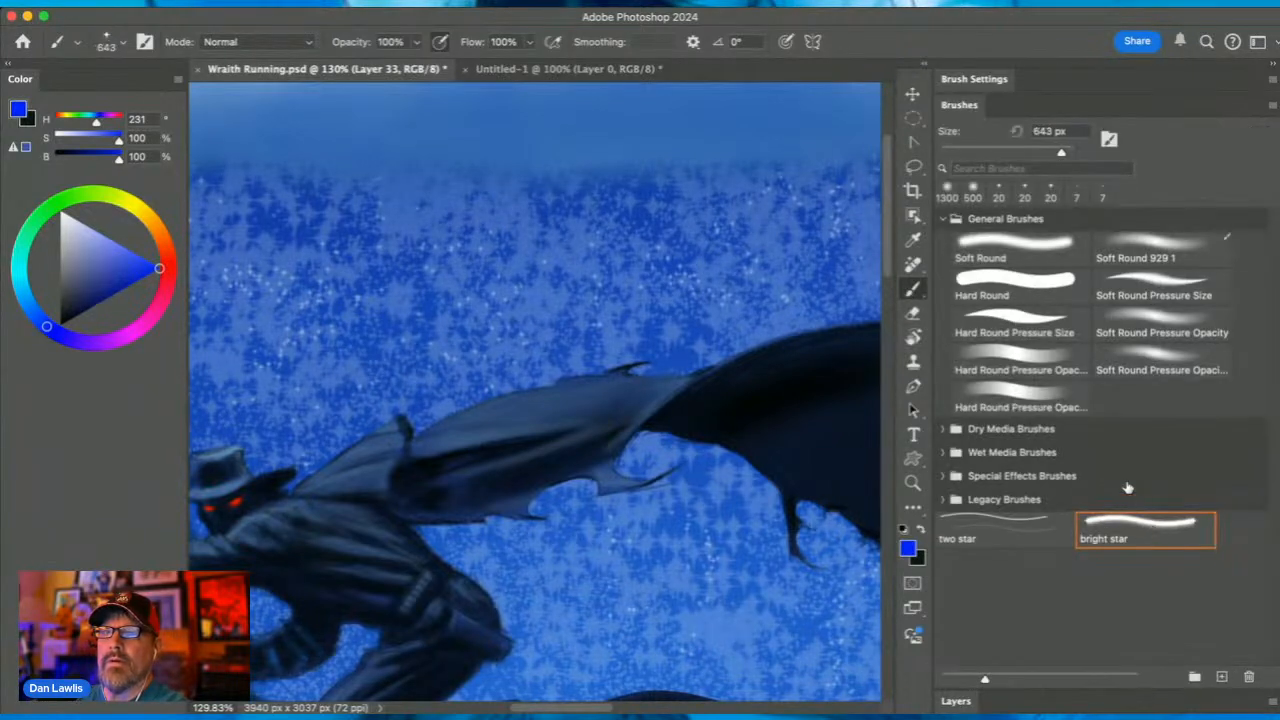
click(960, 82)
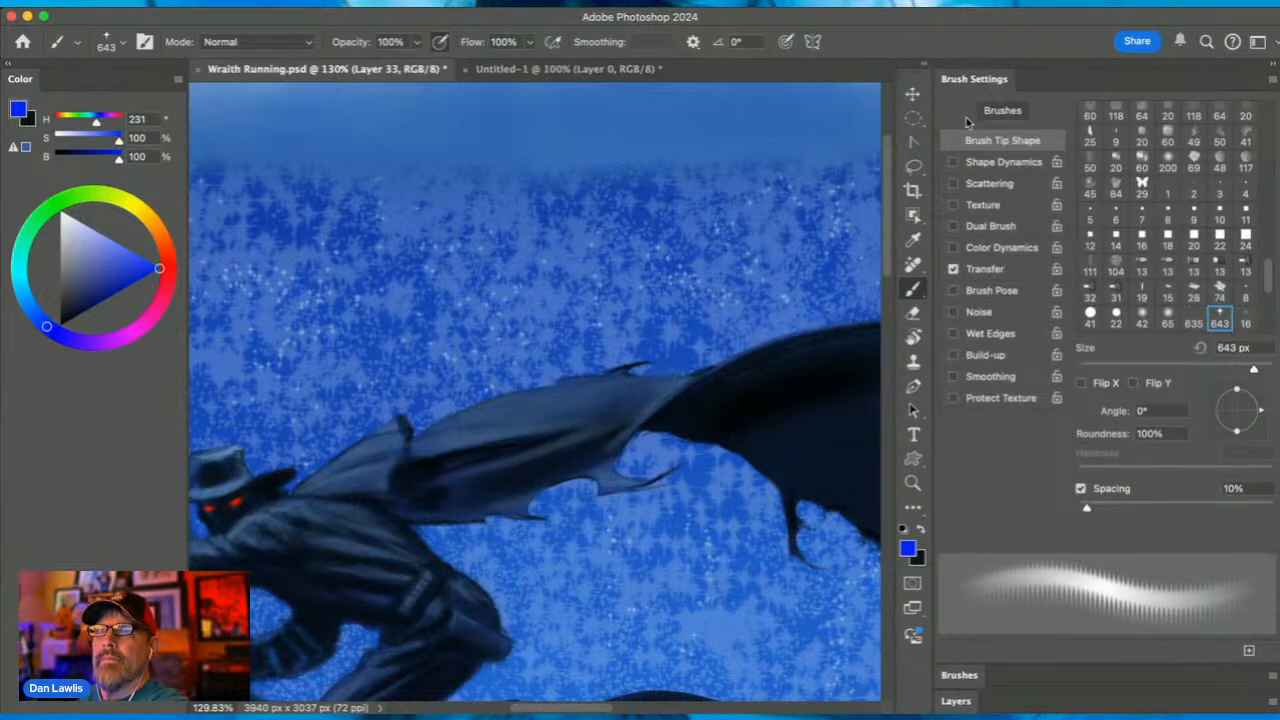
Turn on Scattering at 1000% and Shape Dynamics for the bright star brush
click(953, 184)
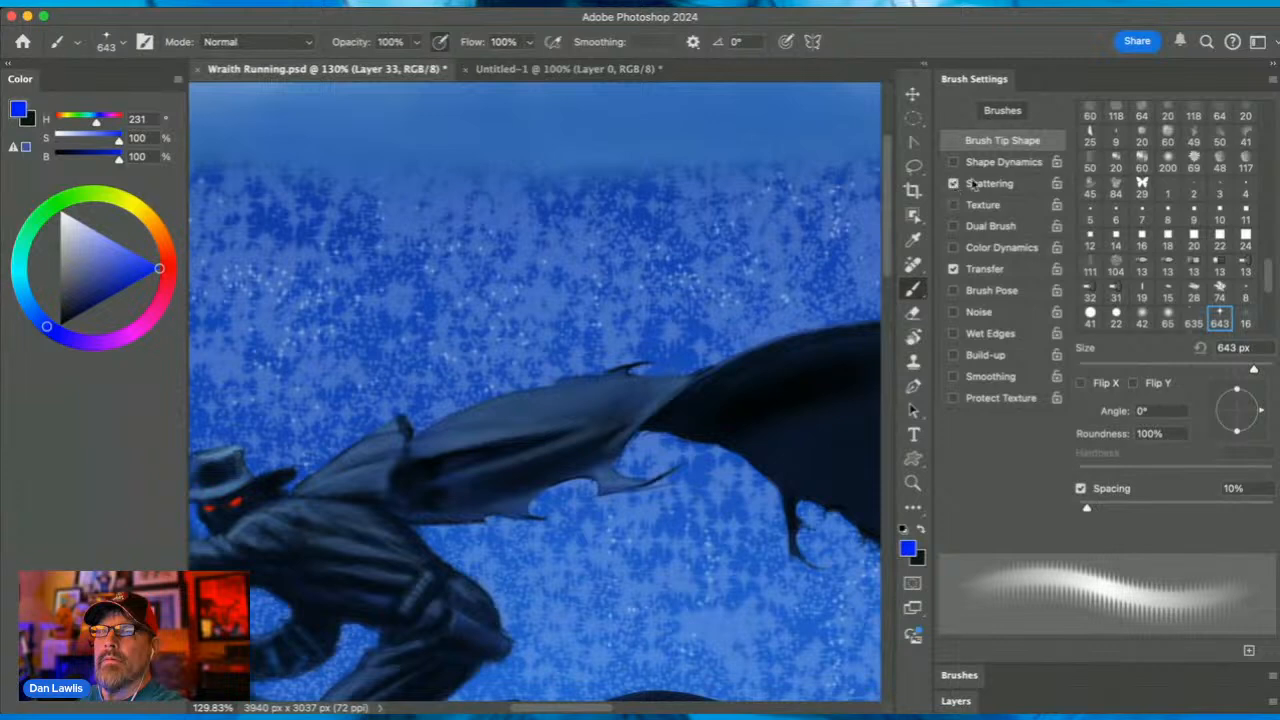
click(988, 188)
drag(1083, 126, 1272, 128)
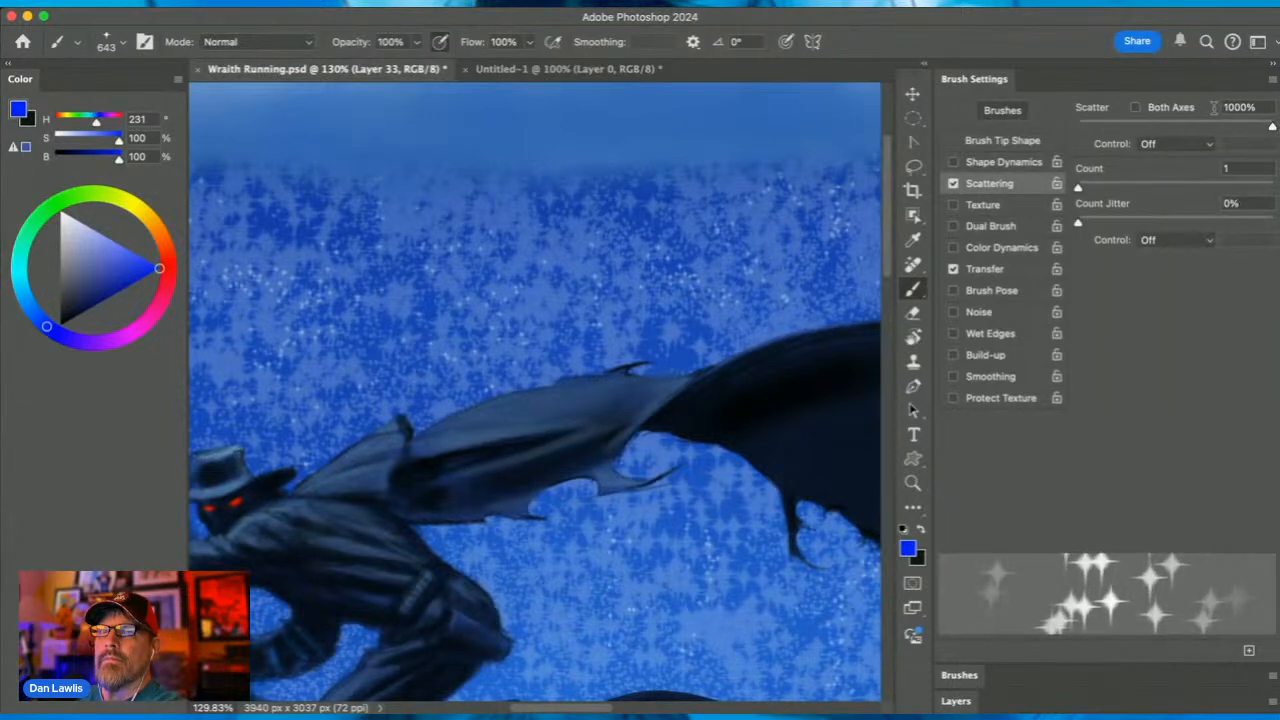
click(953, 162)
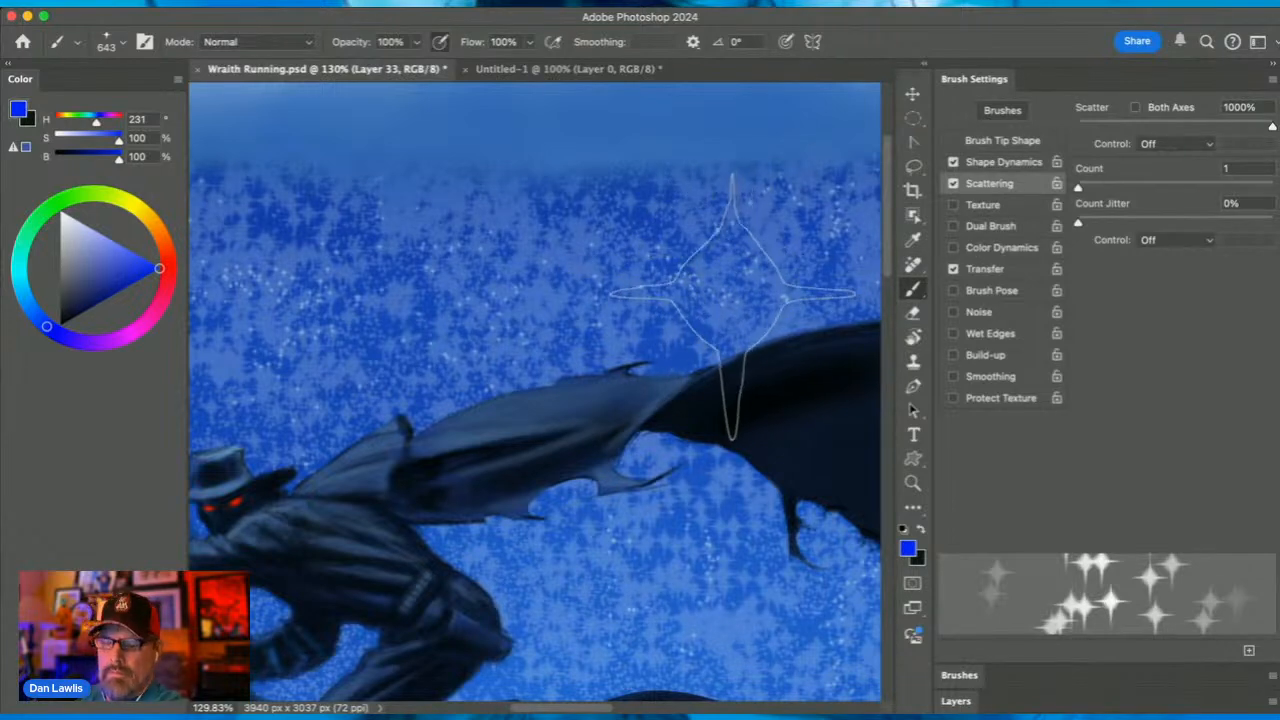
Shrink the star brush to 60 px, set the foreground colour to white and turn off Transfer
key(bracketleft)
key(bracketleft)
key(bracketleft)
key(bracketleft)
key(bracketleft)
key(bracketleft)
key(bracketleft)
key(bracketleft)
key(bracketleft)
key(bracketleft)
key(bracketleft)
key(bracketleft)
key(bracketleft)
key(bracketleft)
key(bracketleft)
key(bracketleft)
key(bracketleft)
key(bracketleft)
key(bracketleft)
key(bracketleft)
key(bracketleft)
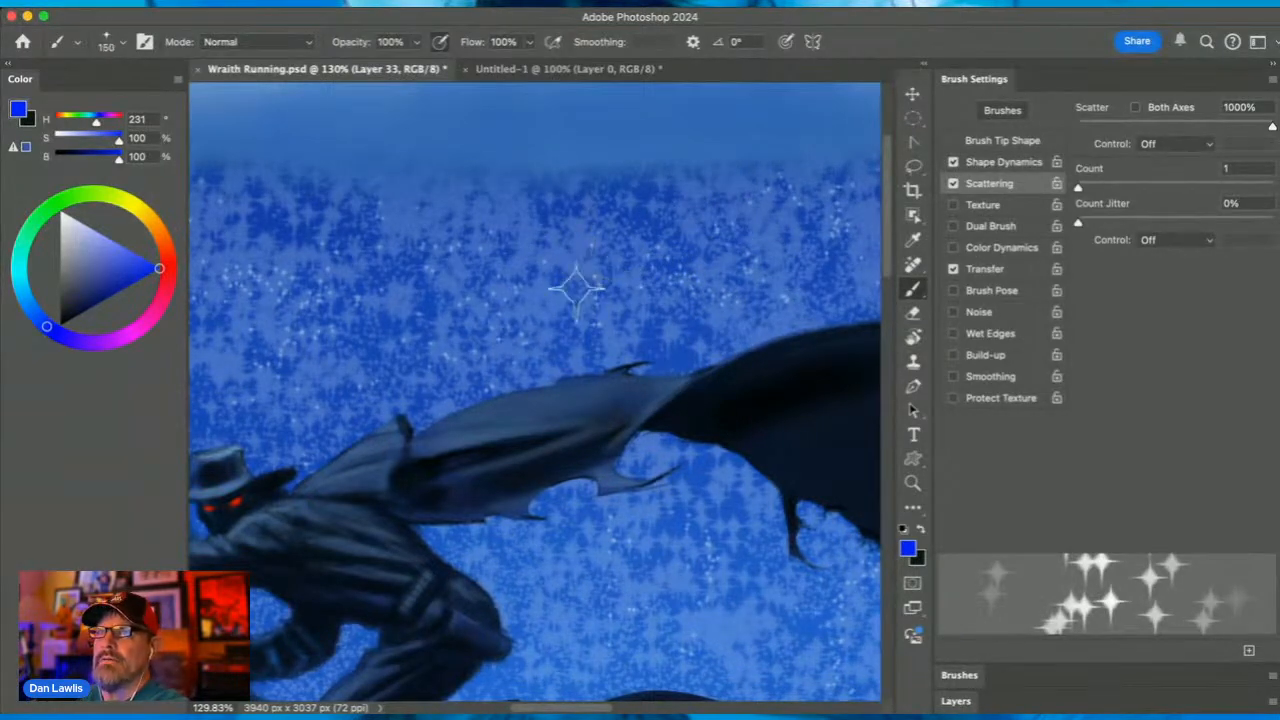
key(bracketleft)
key(bracketleft)
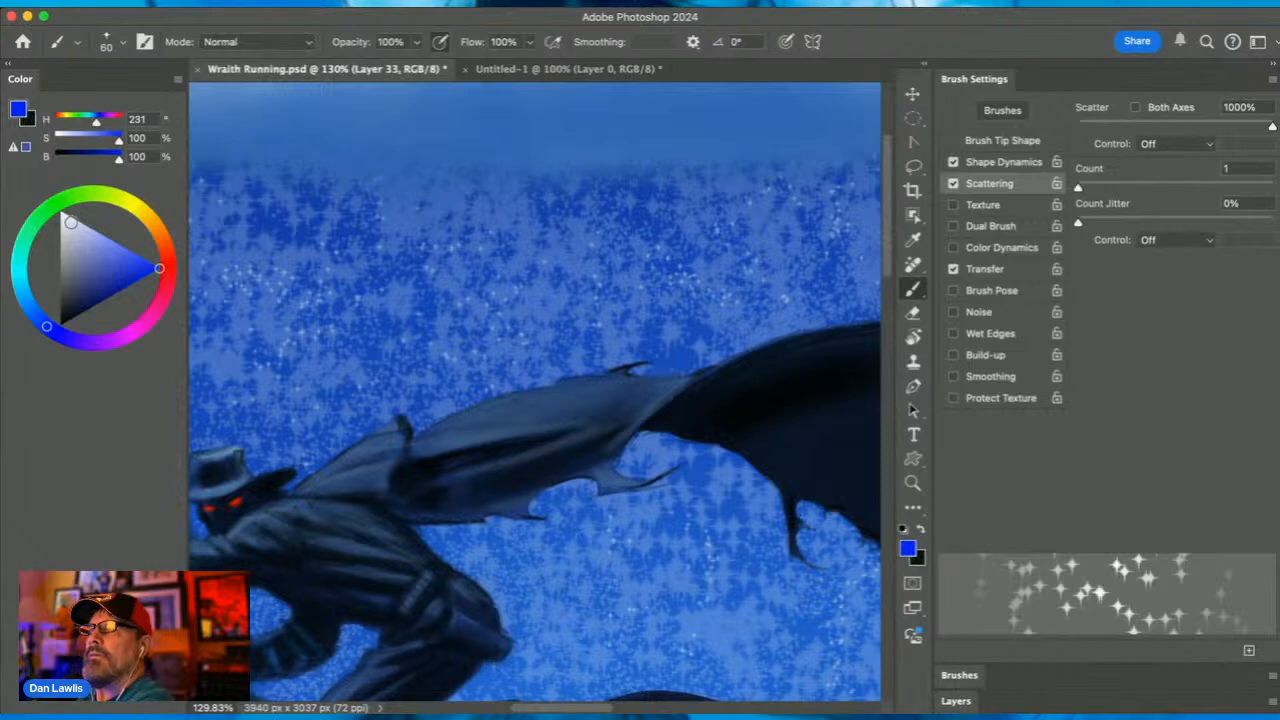
click(62, 214)
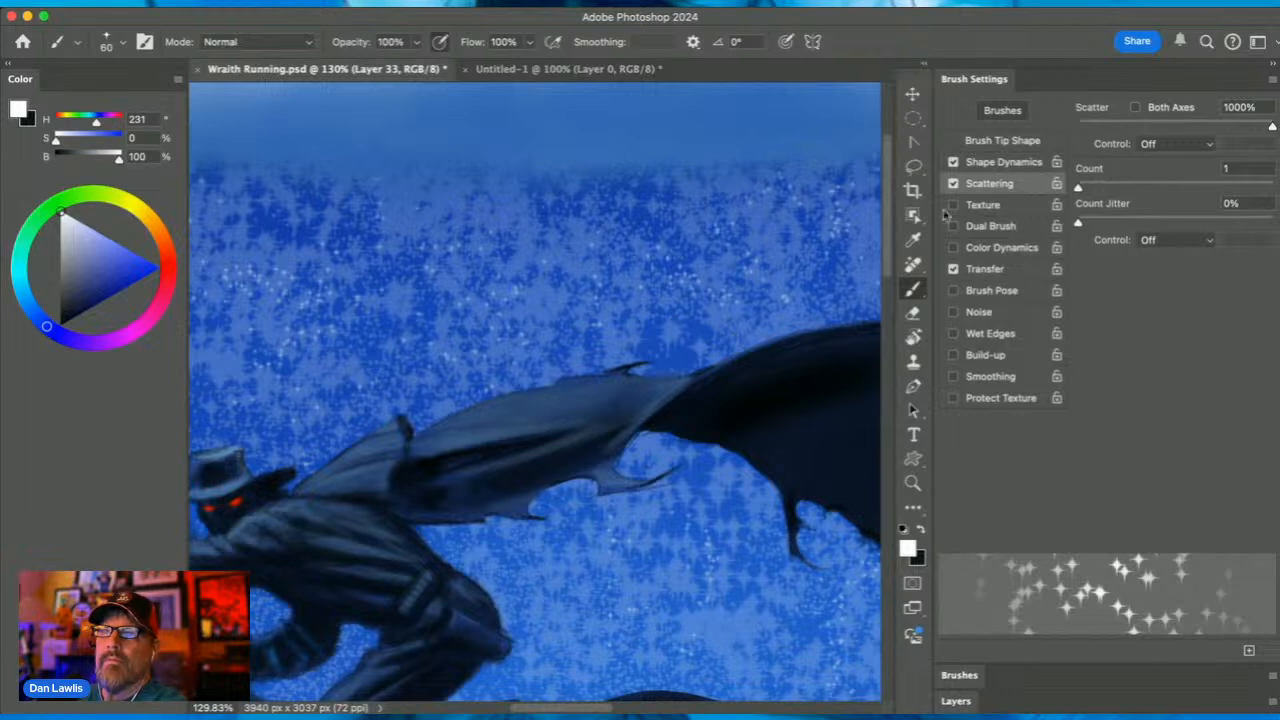
click(953, 268)
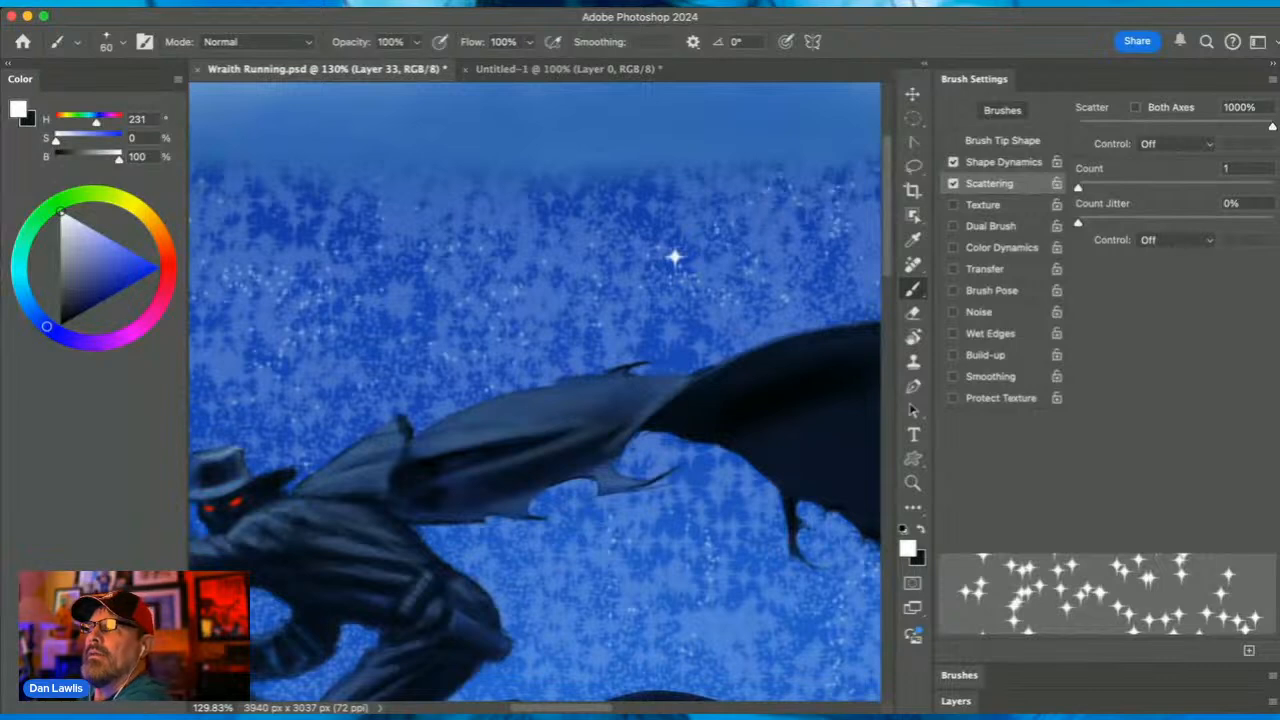
Try out single stars in the sky, undoing each test, and reduce the brush size to 40 px
key(super+z)
click(460, 247)
key(super+z)
key([)
click(615, 351)
key(super+z)
key([)
key([)
key([)
key([)
key([)
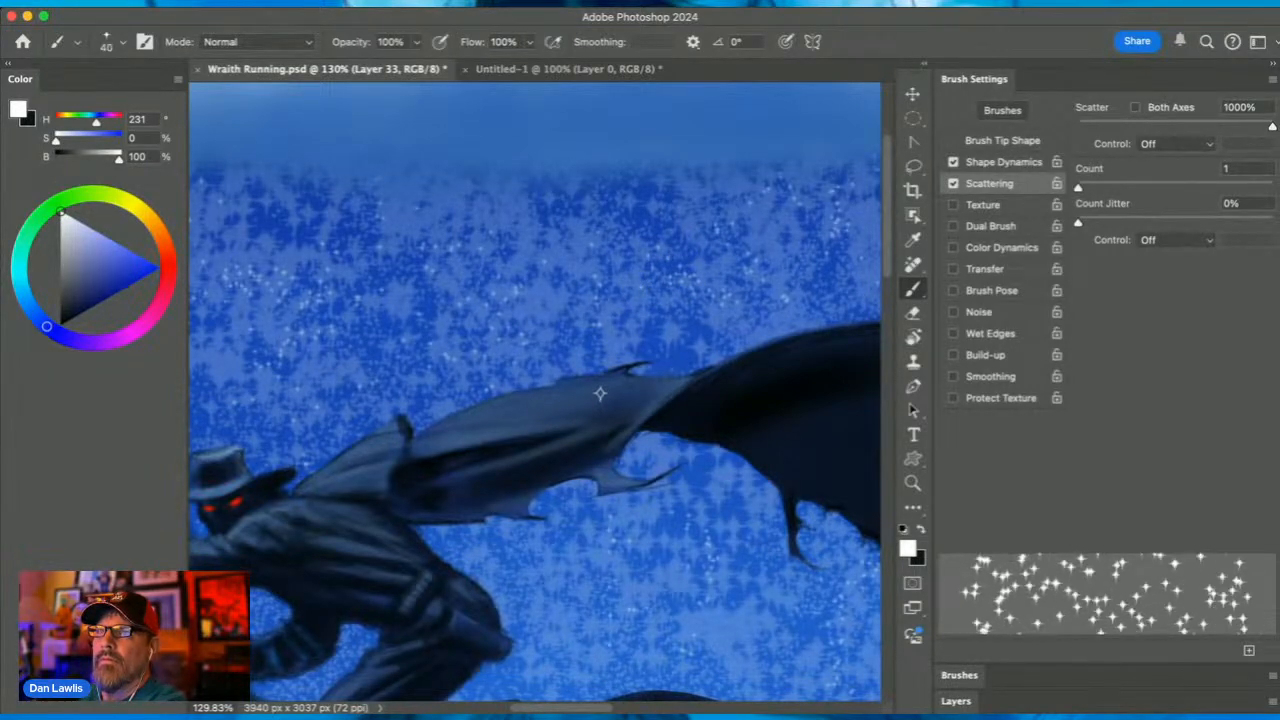
Stamp scattered bright white stars on Layer 33 in the sky above the rider and around the cape, with the brush at 35 px
click(578, 269)
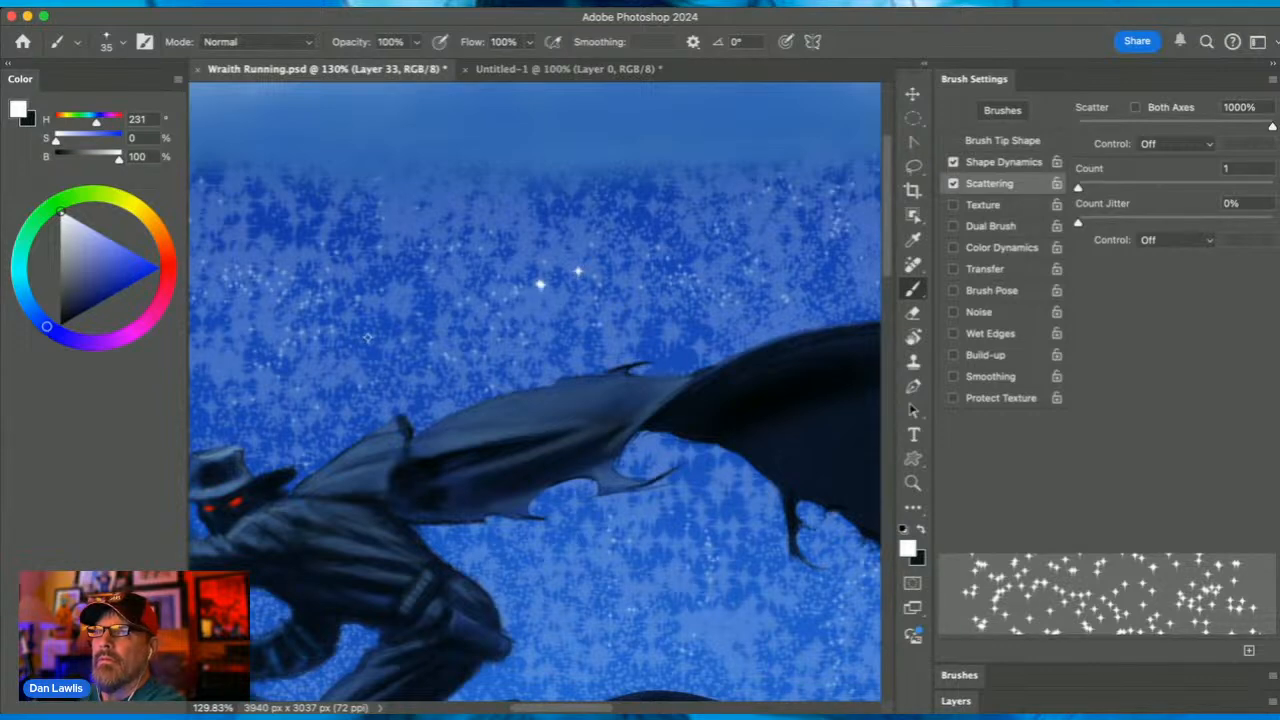
click(268, 384)
click(760, 297)
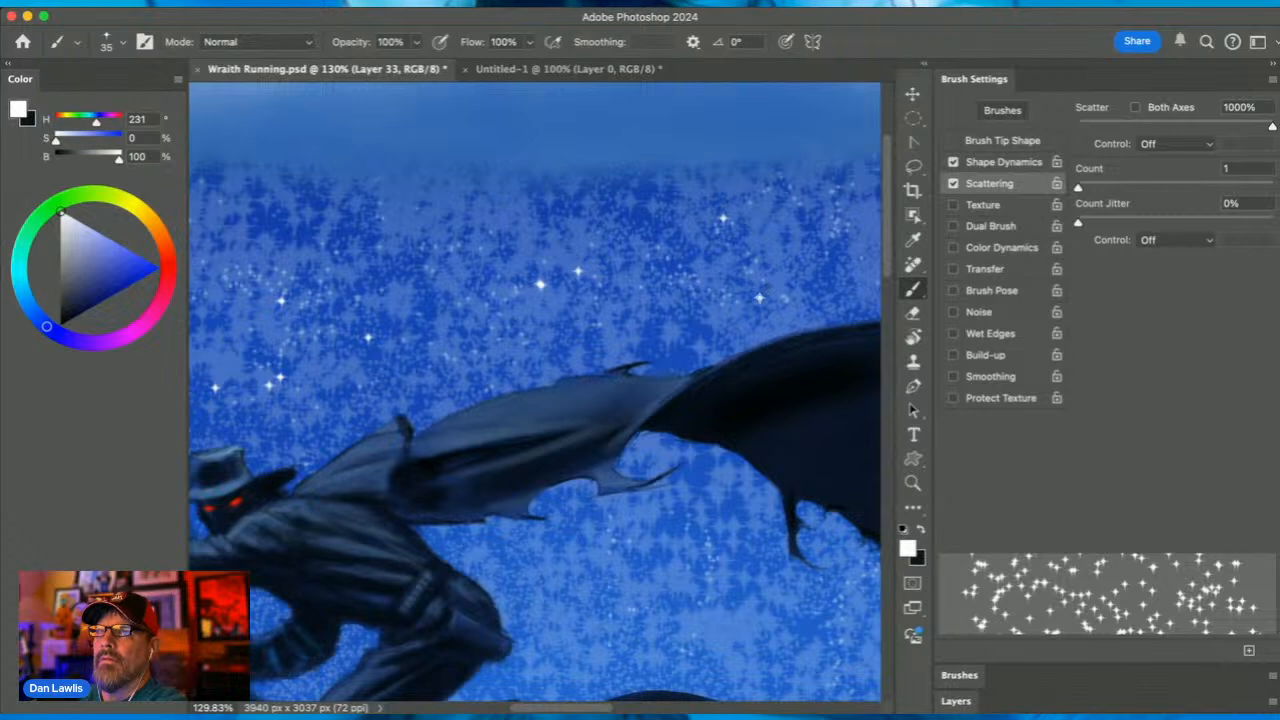
drag(716, 548, 764, 330)
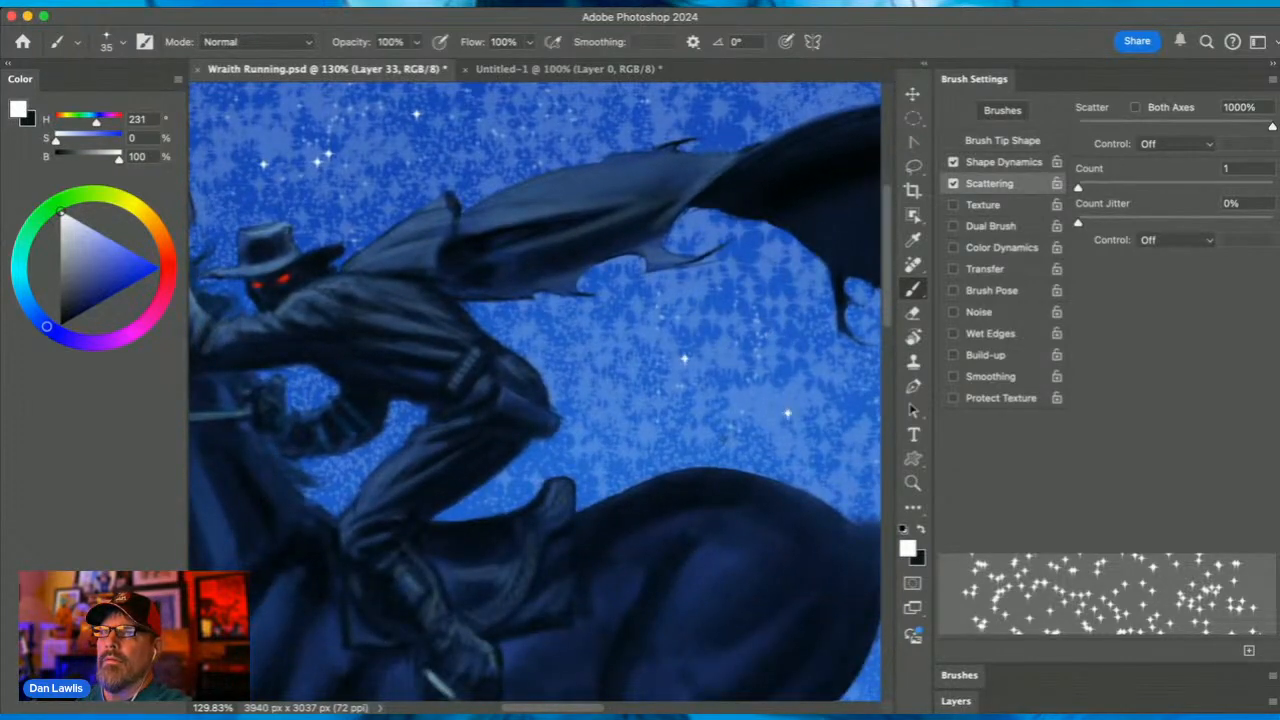
drag(810, 356, 567, 380)
click(830, 243)
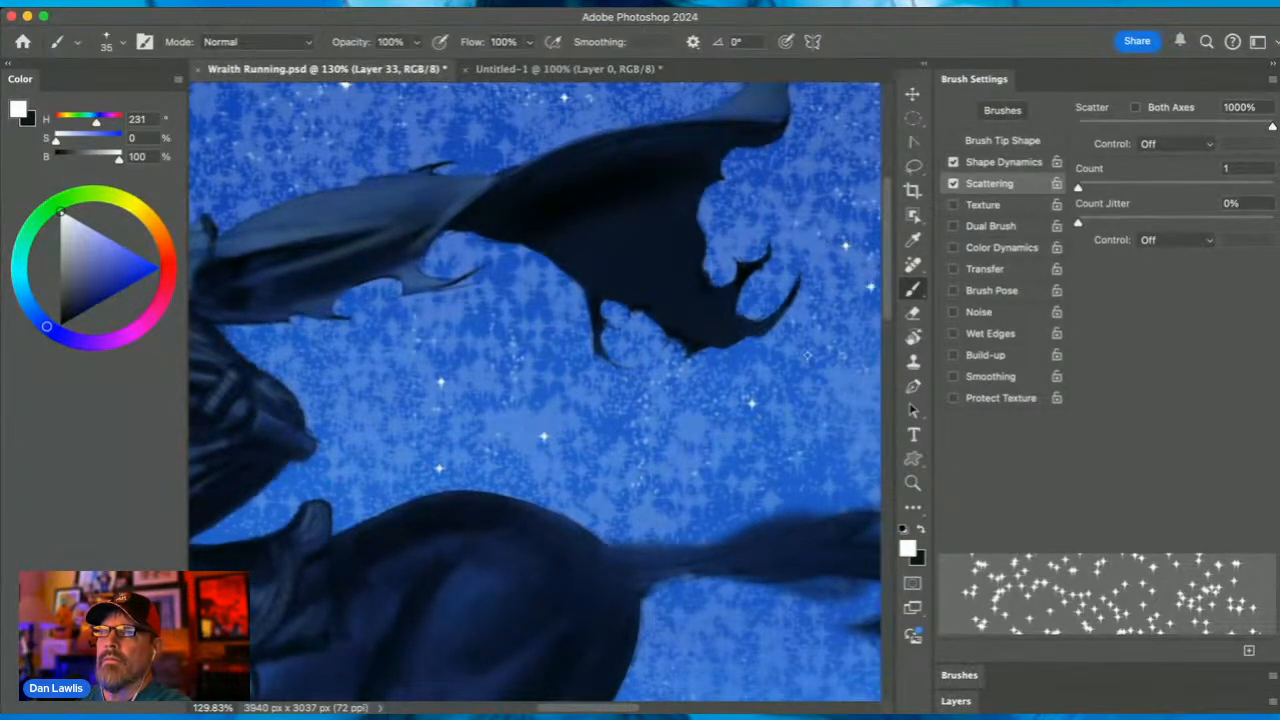
Add a few bright stars below the horse's tail and in the sky between the rock formation and the horse's chest
drag(704, 521, 657, 220)
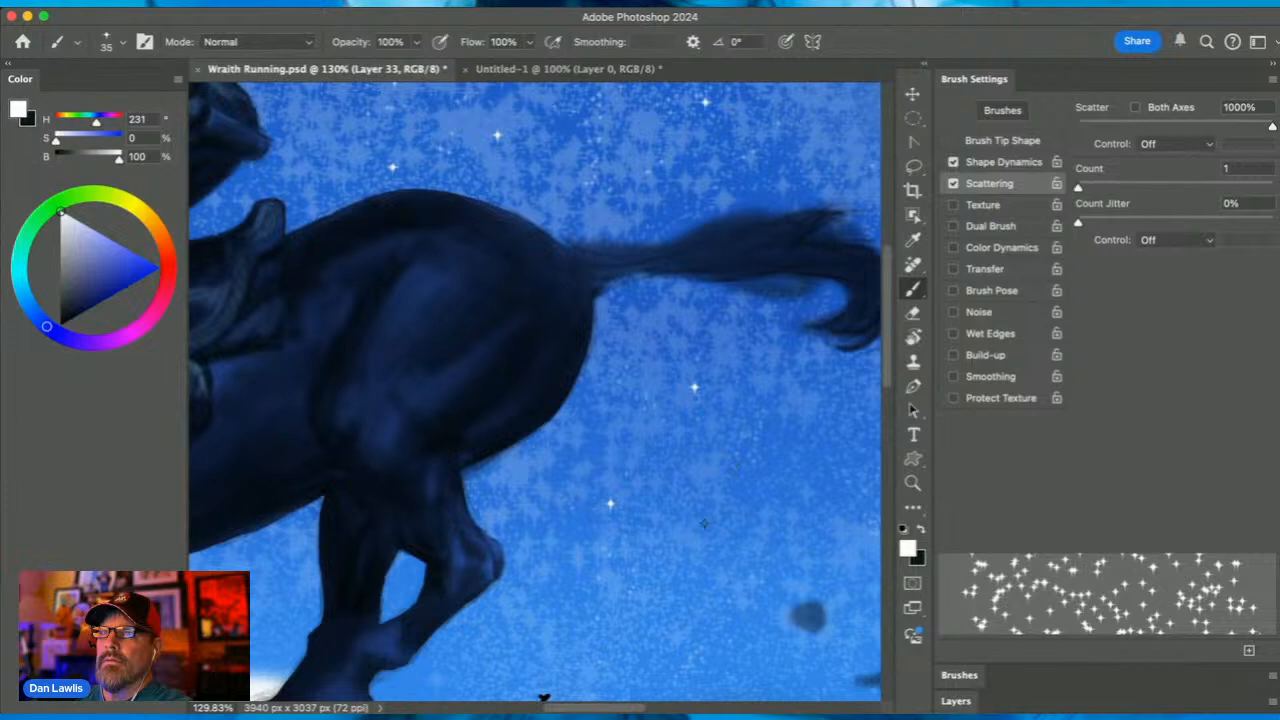
drag(493, 402, 1053, 360)
drag(391, 349, 562, 312)
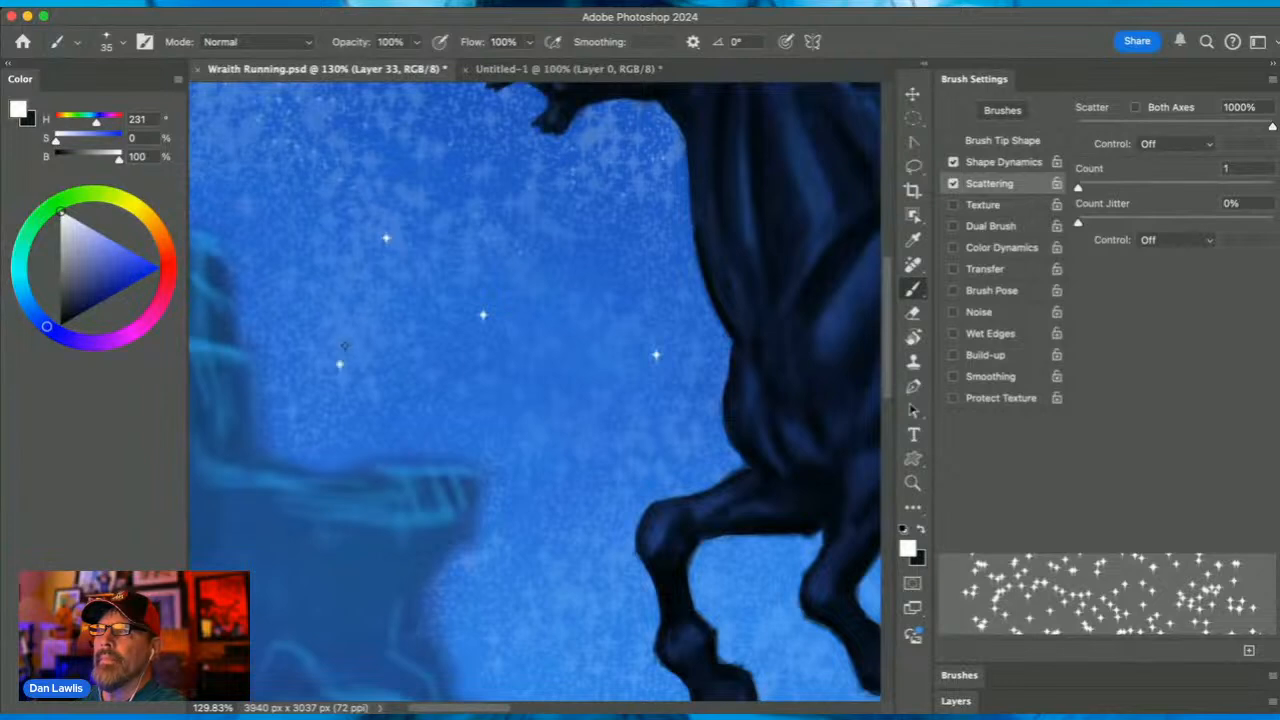
Stamp more bright stars in front of the horse's head and around the large cloud in the upper-left sky of the painting
drag(594, 264, 737, 520)
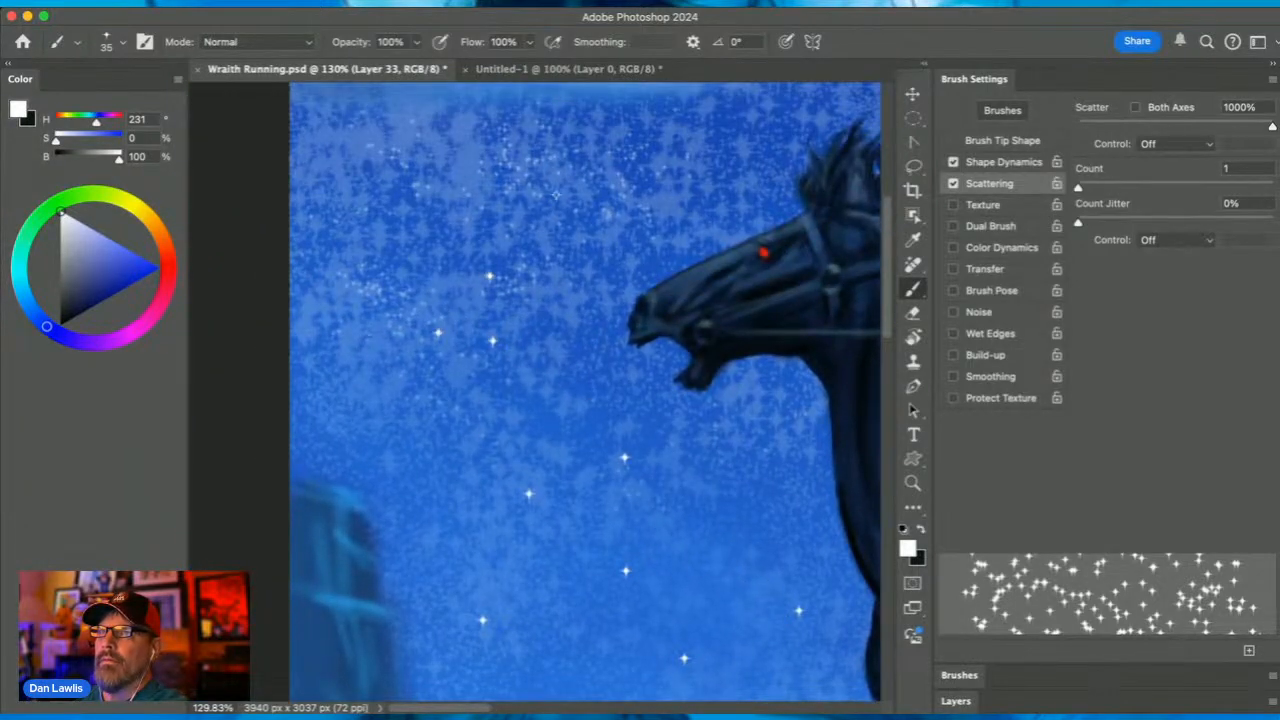
drag(593, 197, 629, 355)
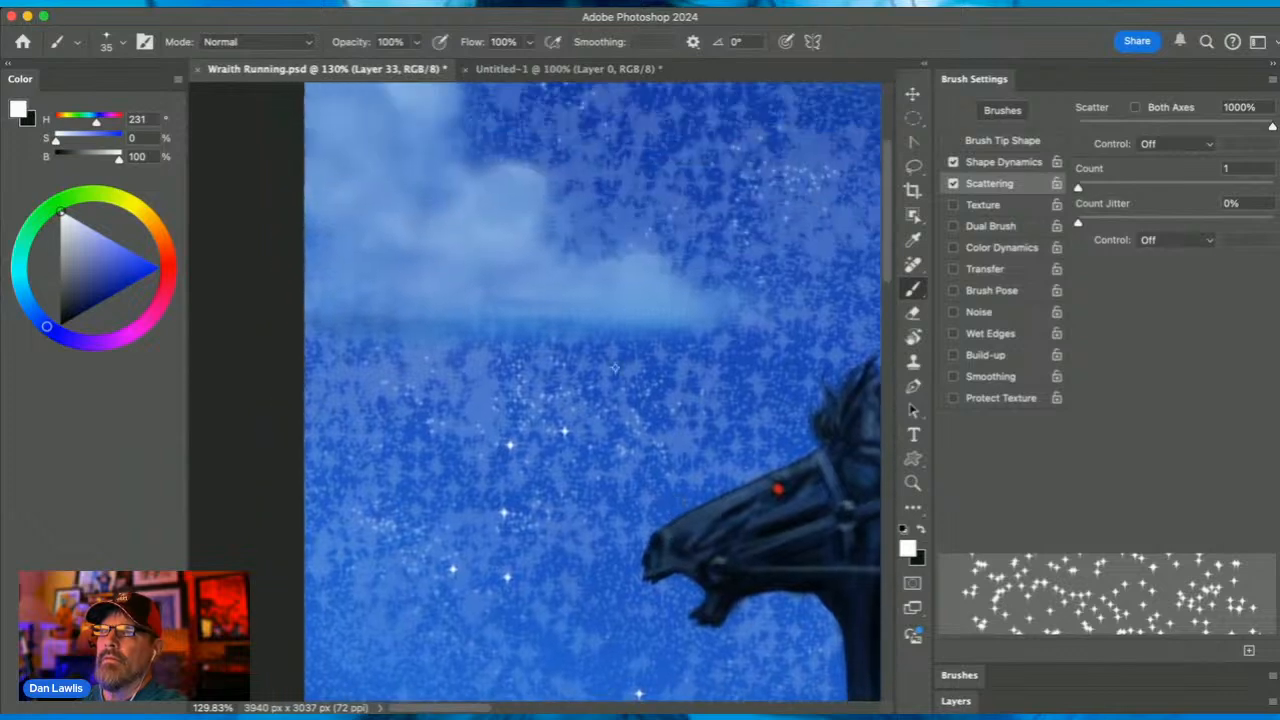
click(624, 353)
click(673, 177)
drag(729, 354, 673, 542)
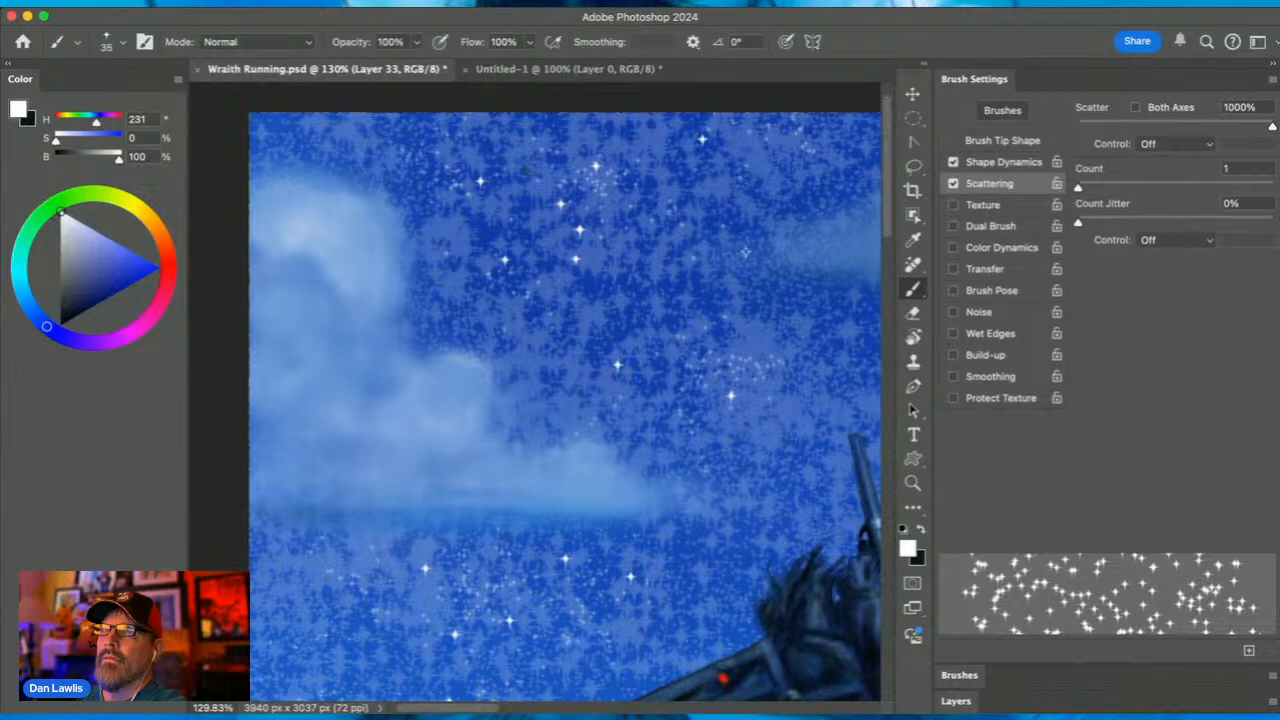
click(912, 483)
drag(768, 441, 440, 296)
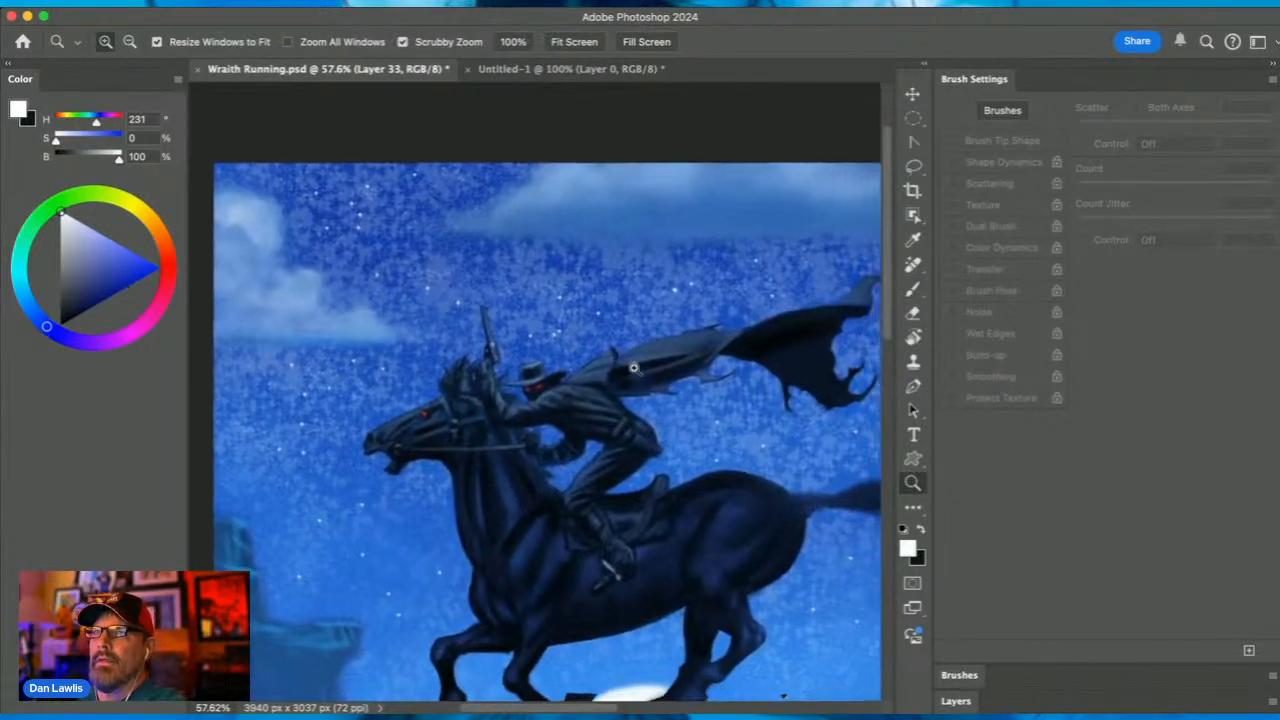
Lower the opacity of Group 5, which holds the faint star layers, to 72%
drag(640, 395, 575, 375)
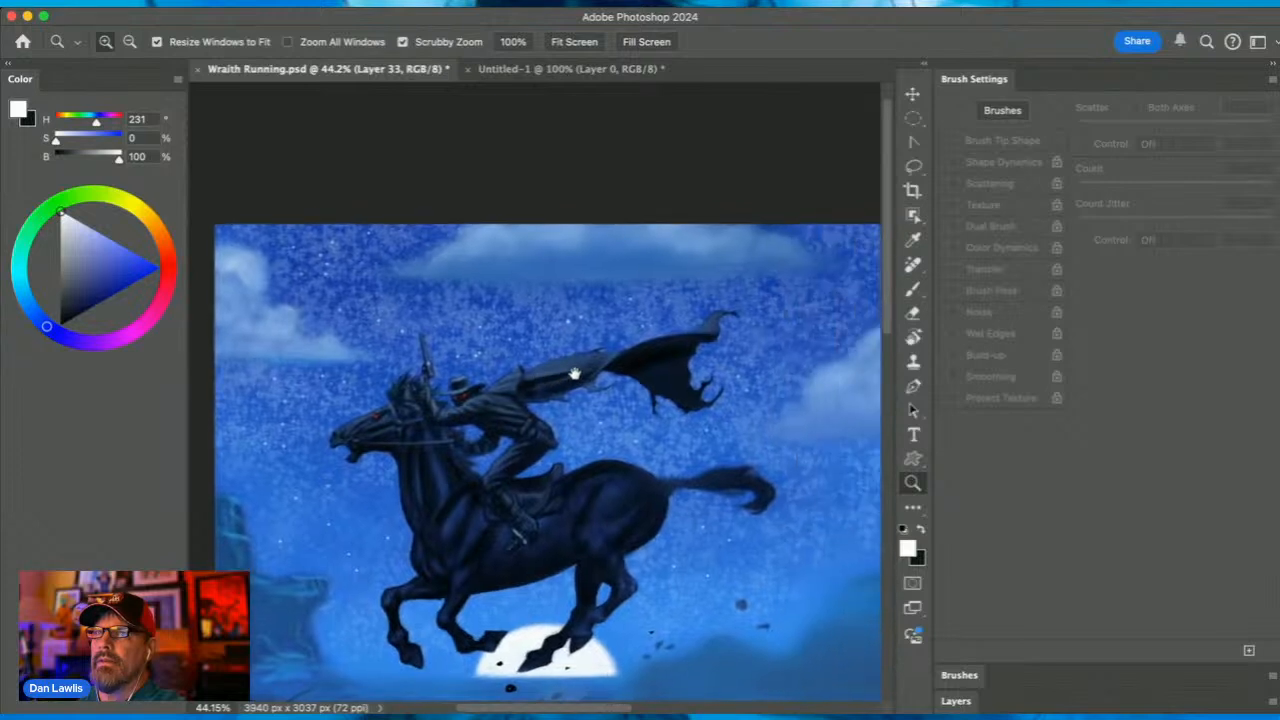
click(908, 290)
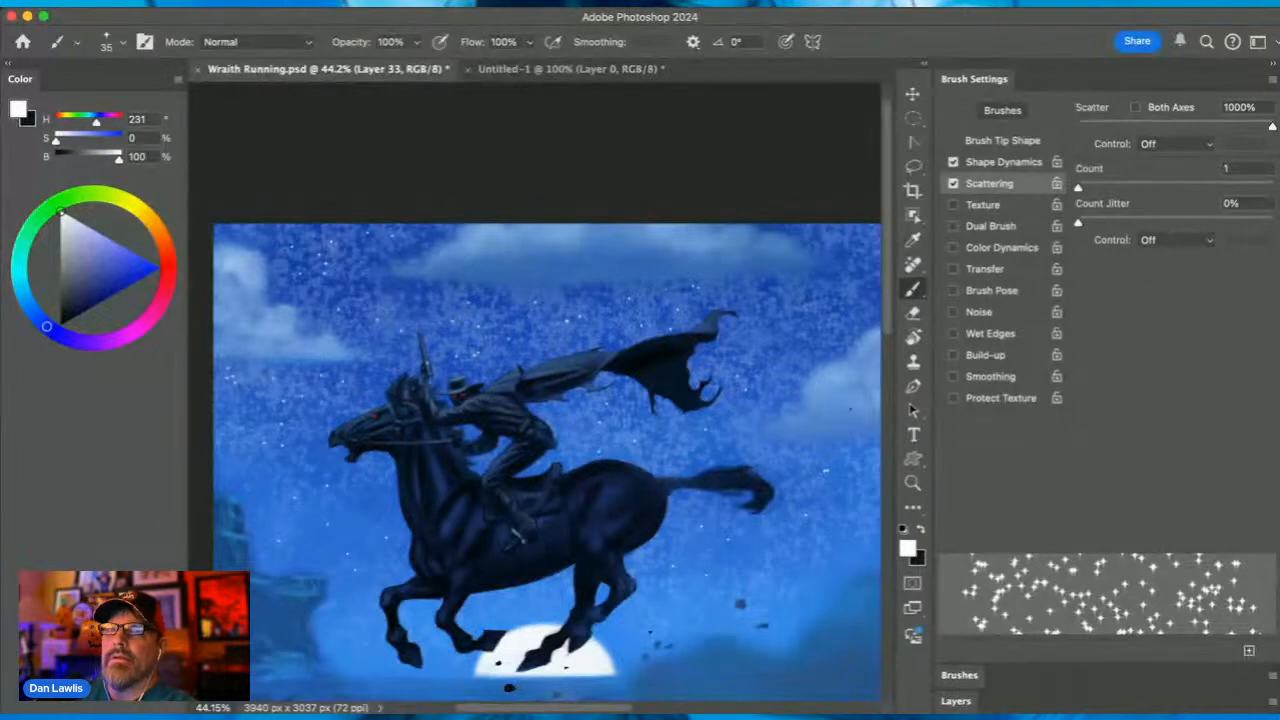
click(960, 702)
click(1108, 574)
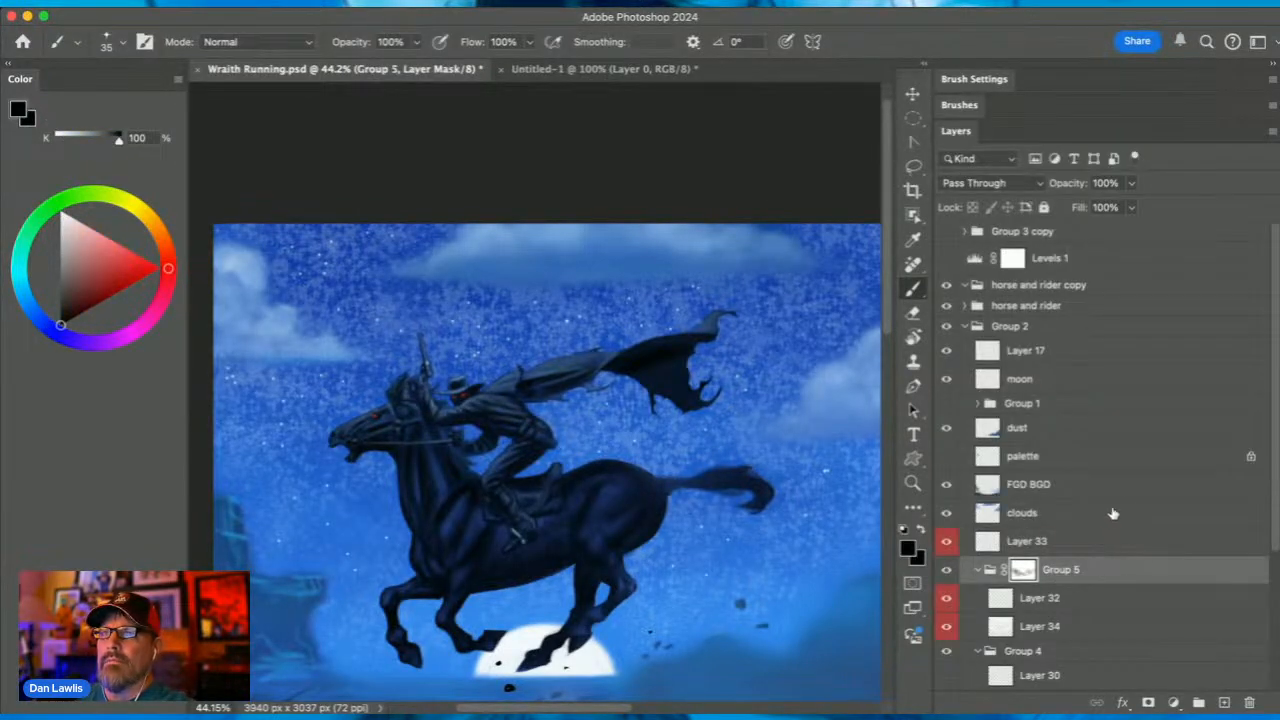
click(1131, 185)
drag(1128, 200, 1112, 206)
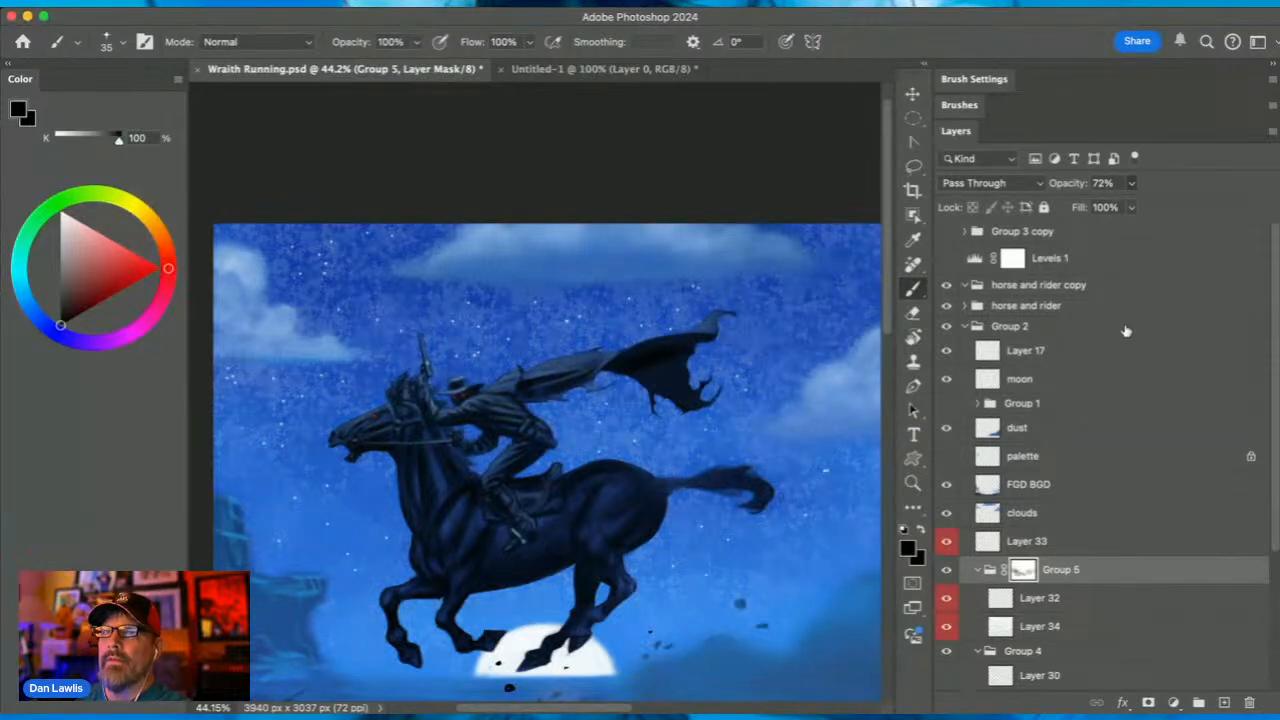
Delete the hidden Levels 1 adjustment layer, including its mask, from above the horse and rider copy group
scroll(1276, 387, down, 2)
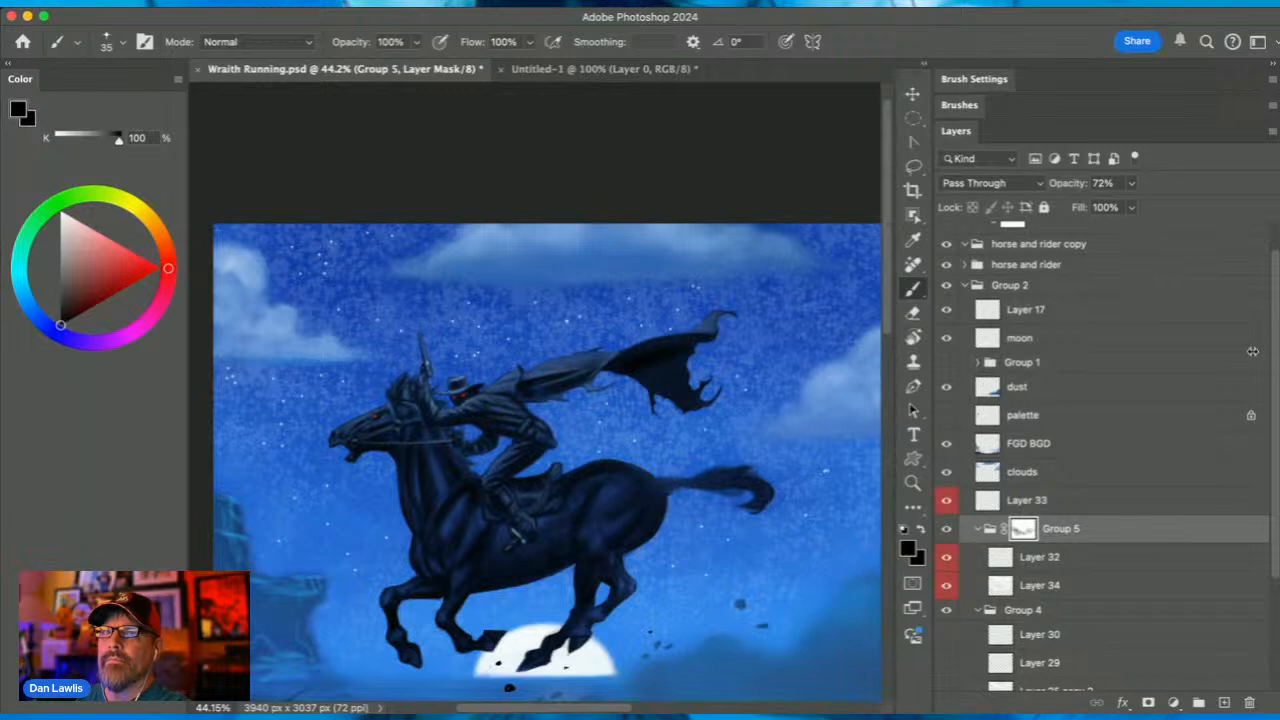
scroll(1274, 310, up, 2)
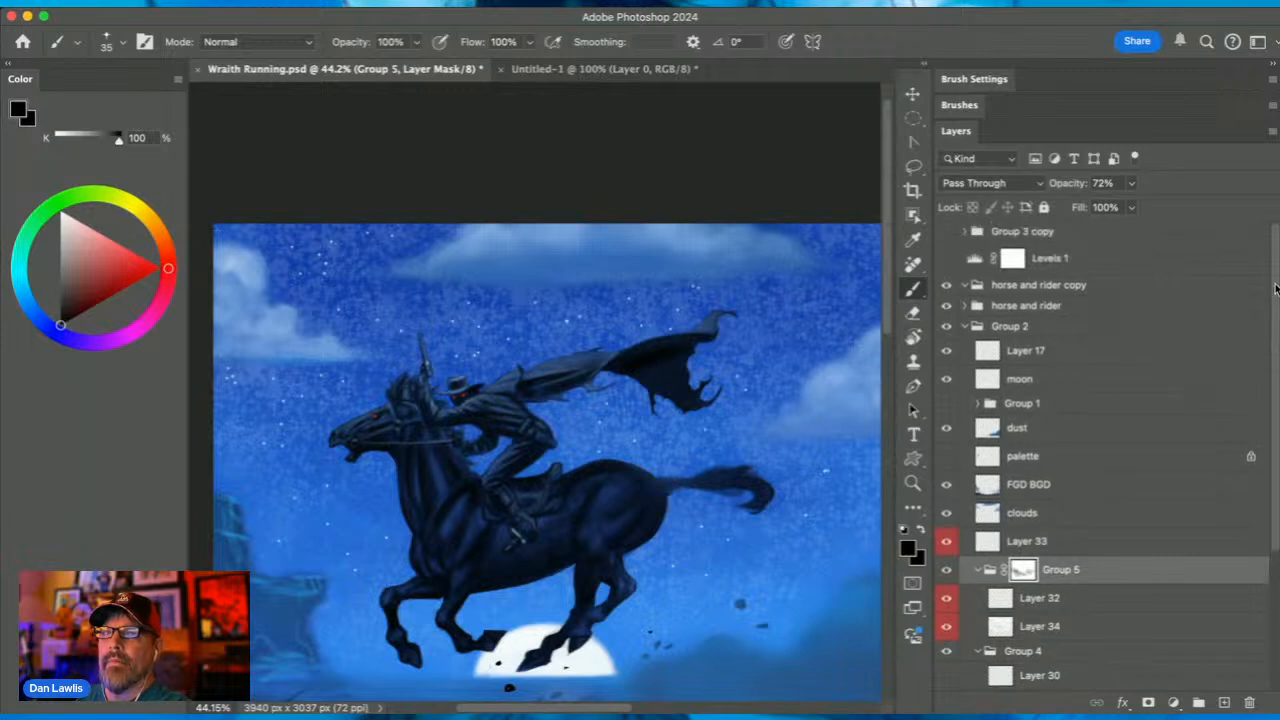
click(1110, 262)
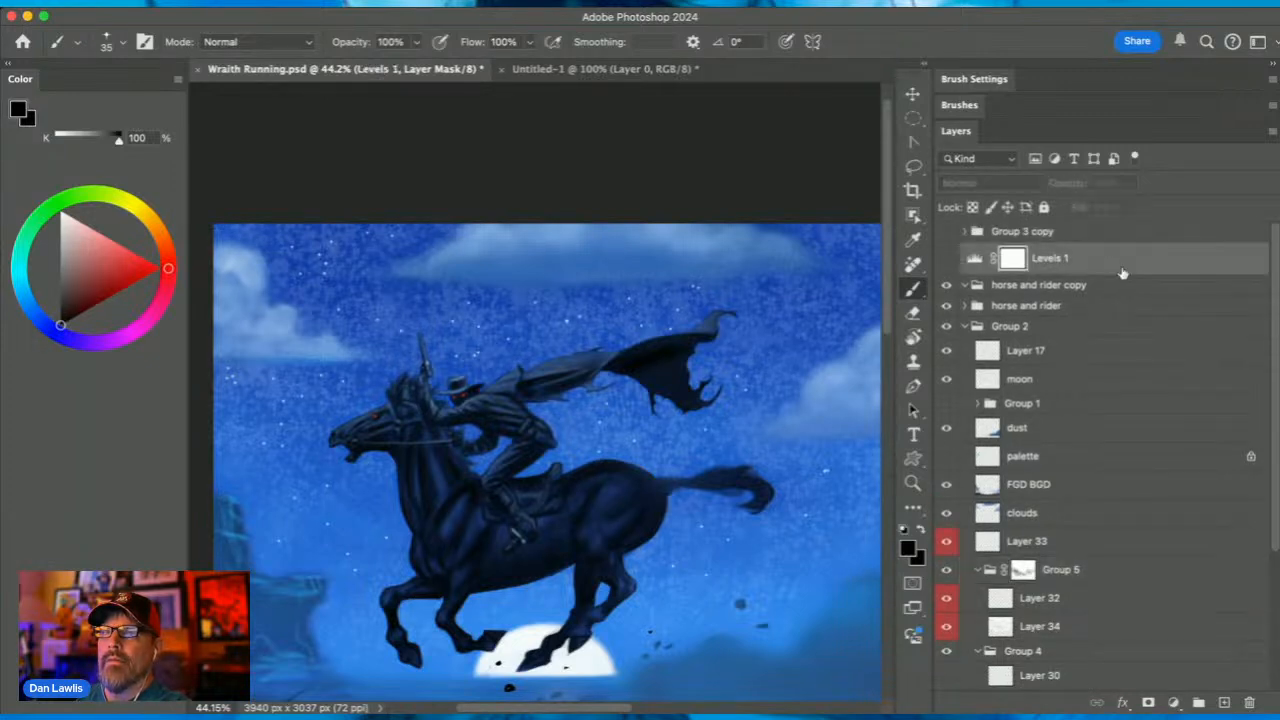
click(1249, 704)
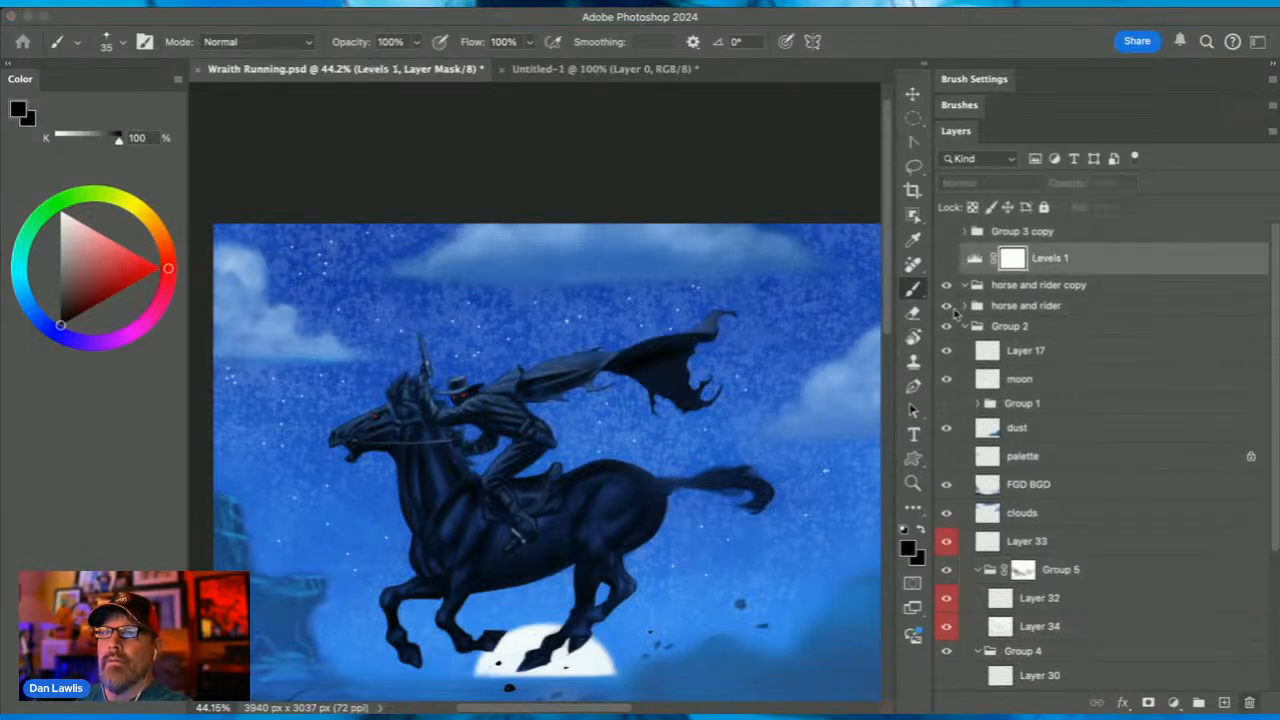
click(751, 352)
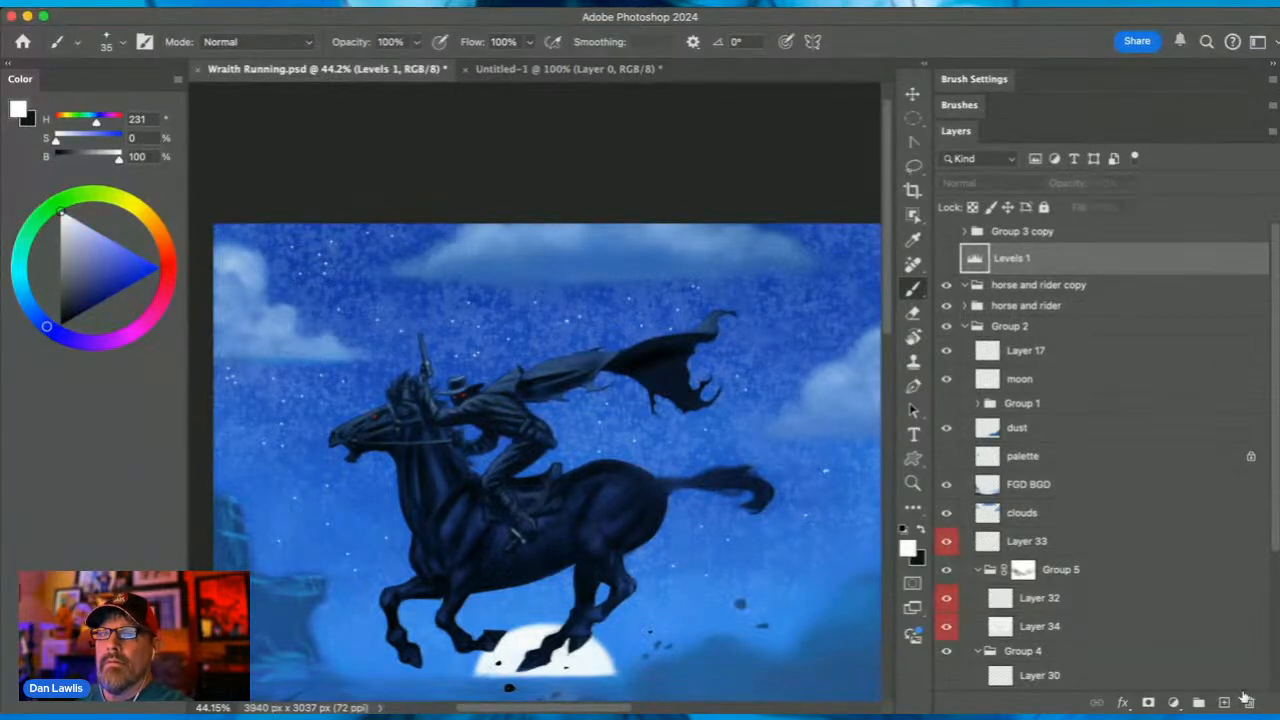
click(760, 354)
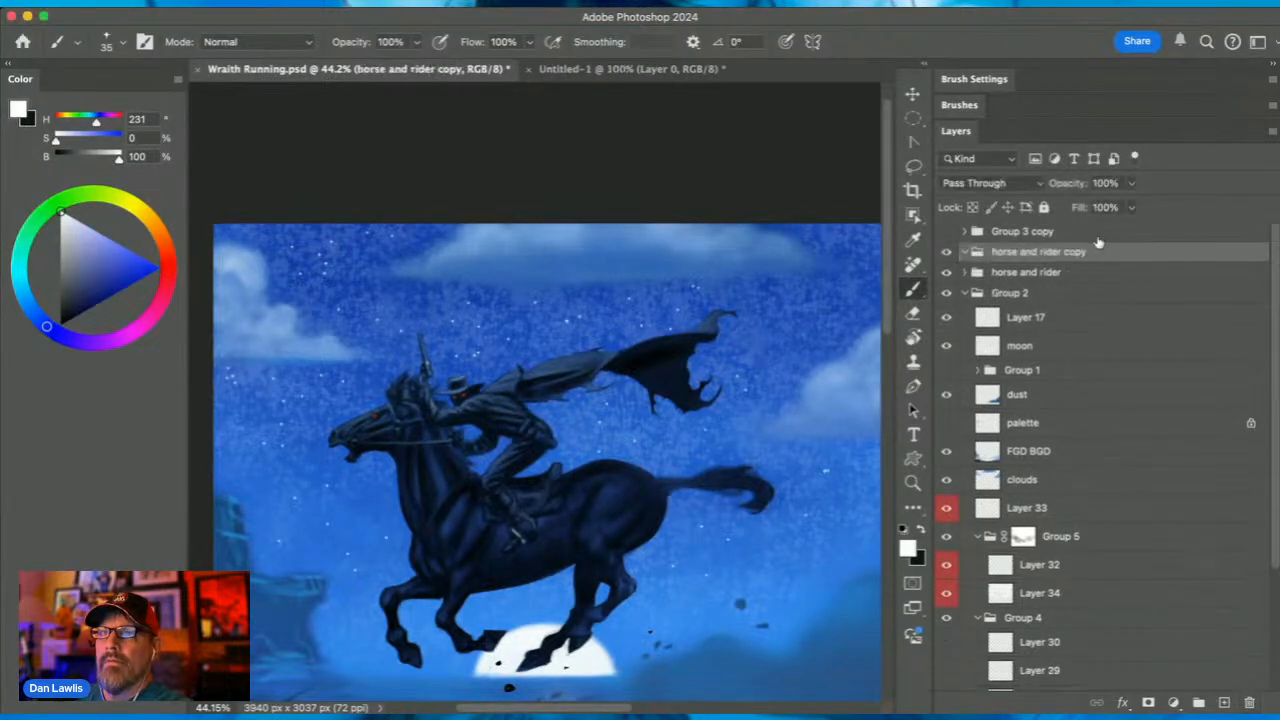
Add a Levels adjustment layer inside the horse and rider copy group and set its black input level to 17
click(912, 482)
scroll(725, 417, down, 4)
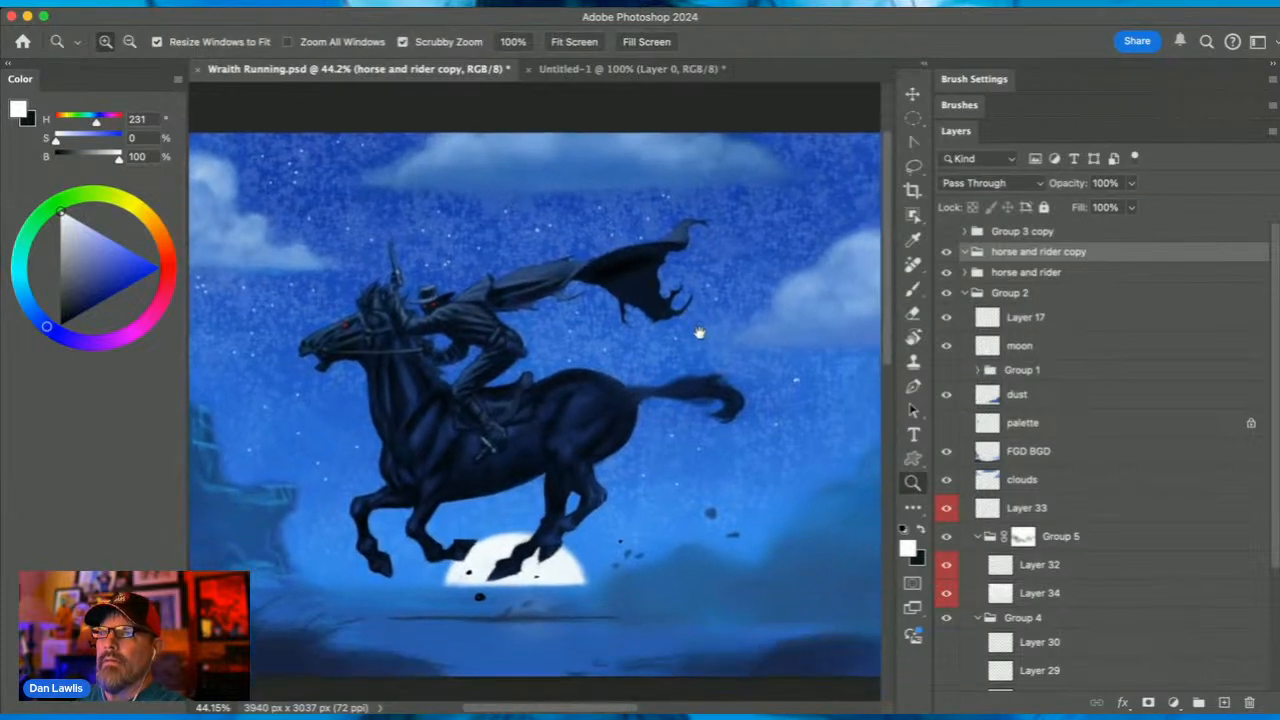
drag(687, 360, 684, 358)
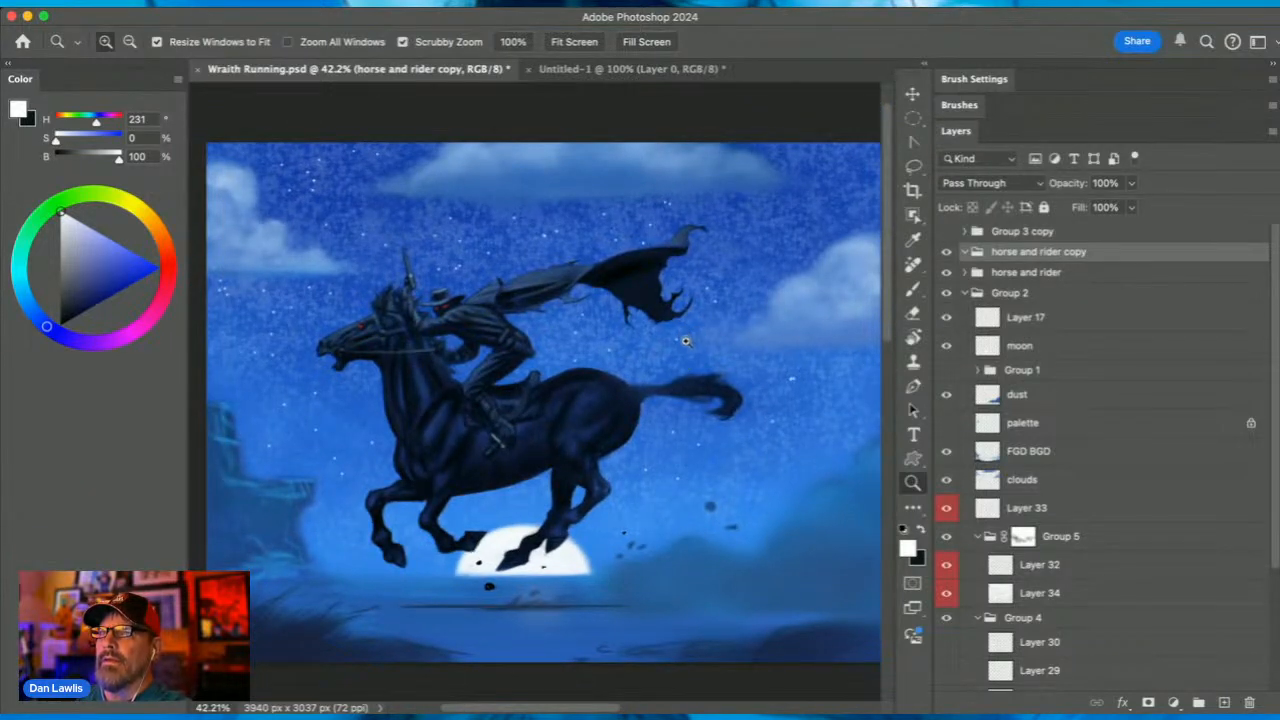
drag(688, 330, 689, 332)
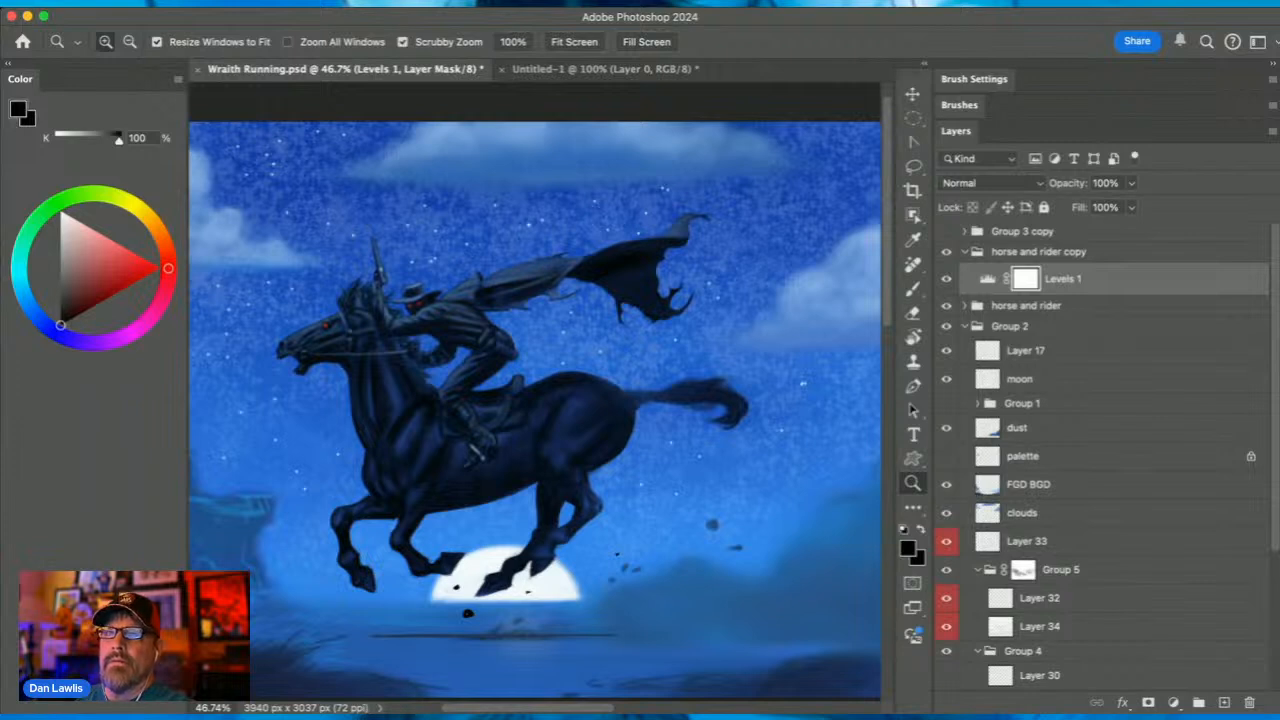
click(990, 280)
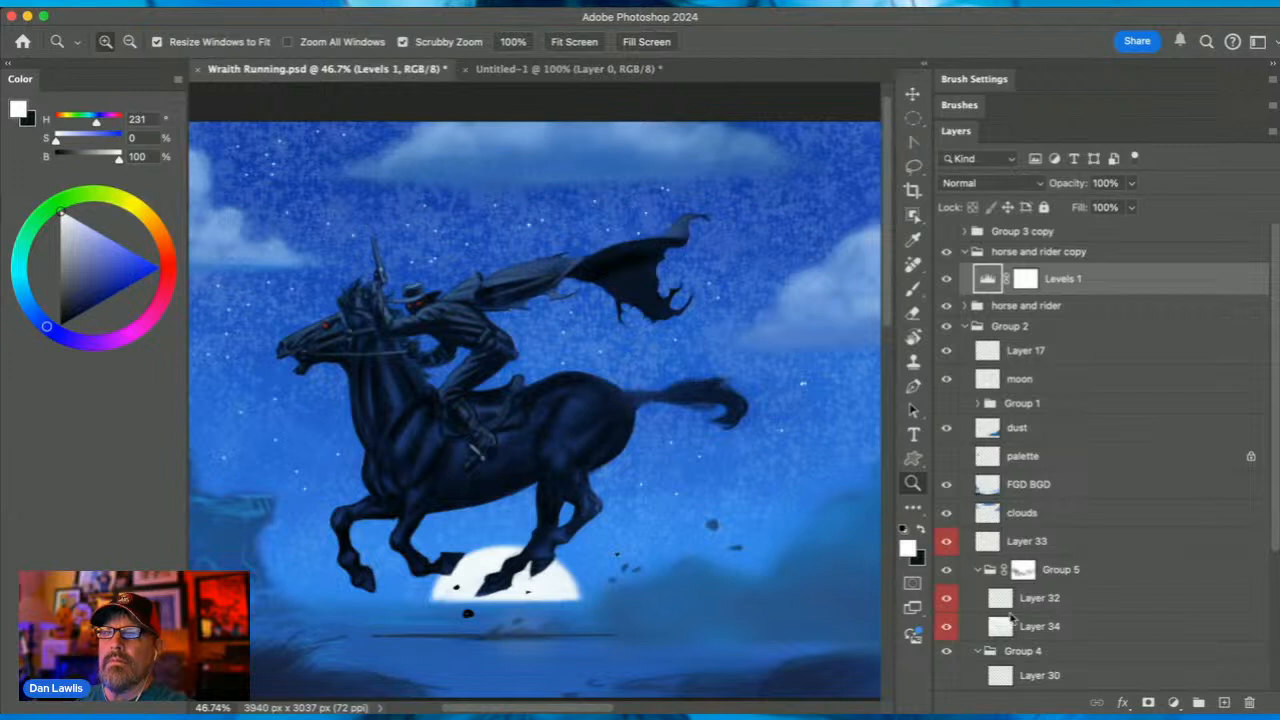
click(893, 391)
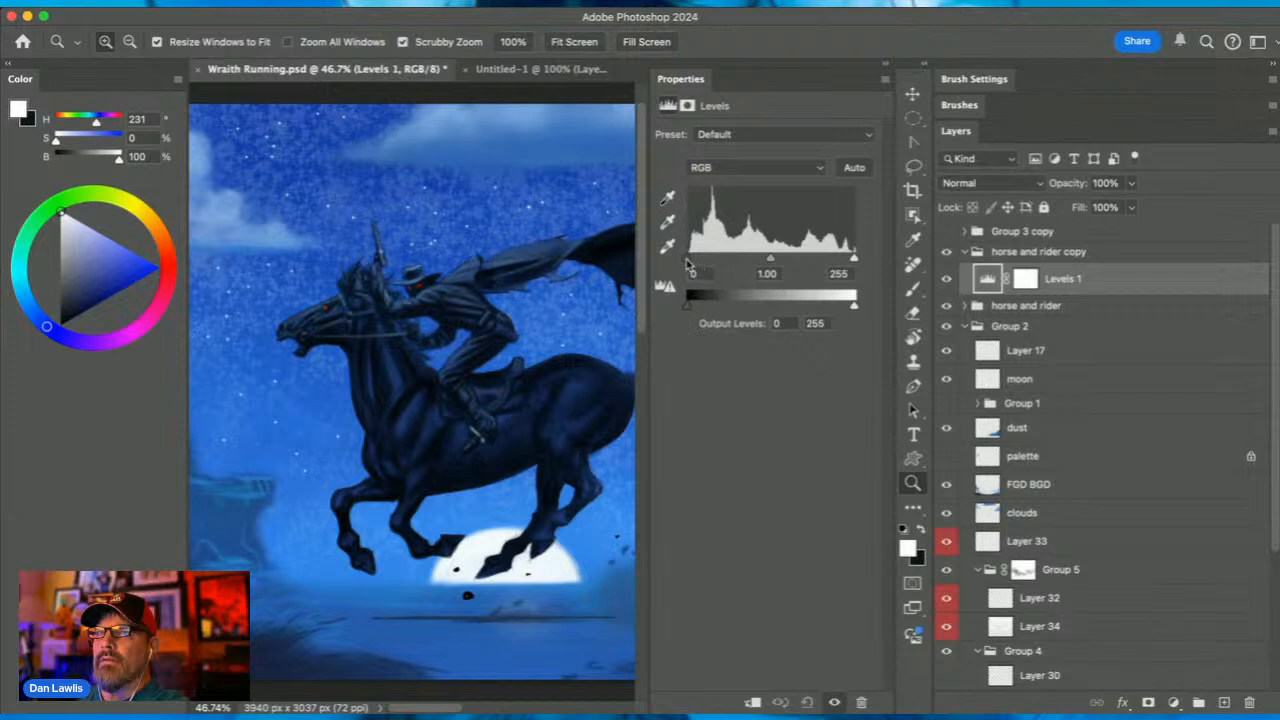
drag(688, 260, 704, 261)
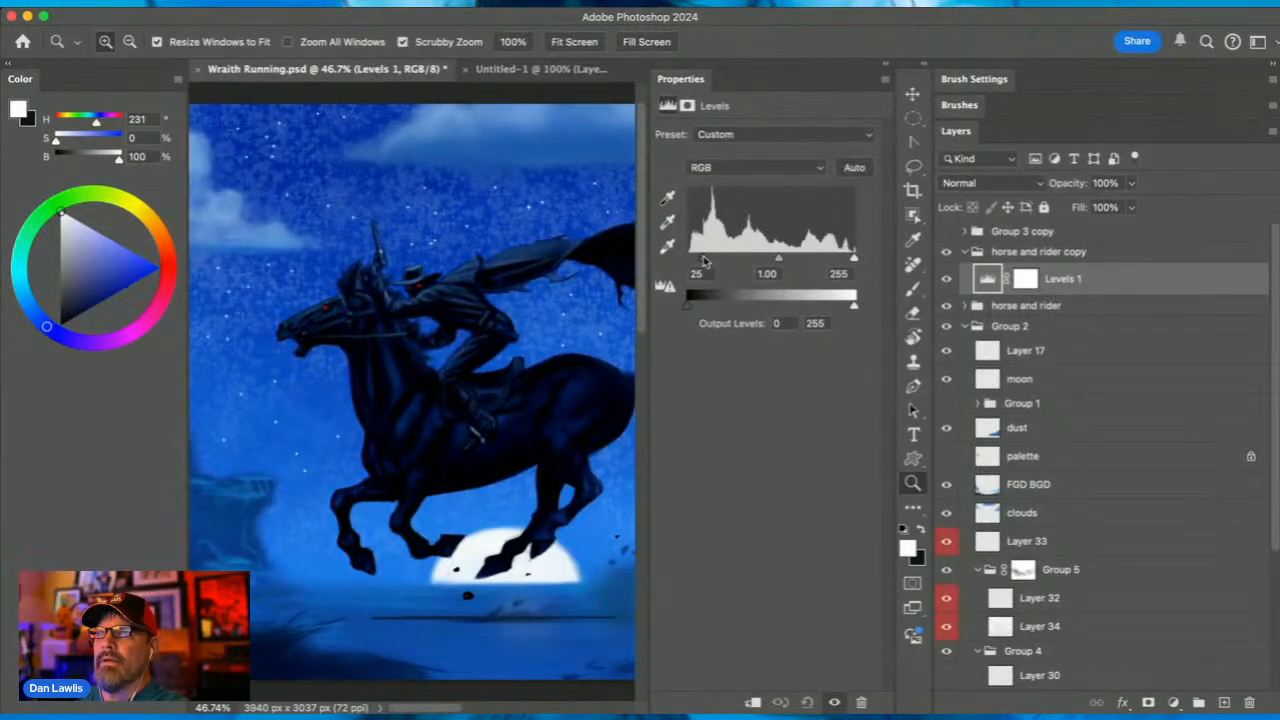
drag(704, 261, 699, 262)
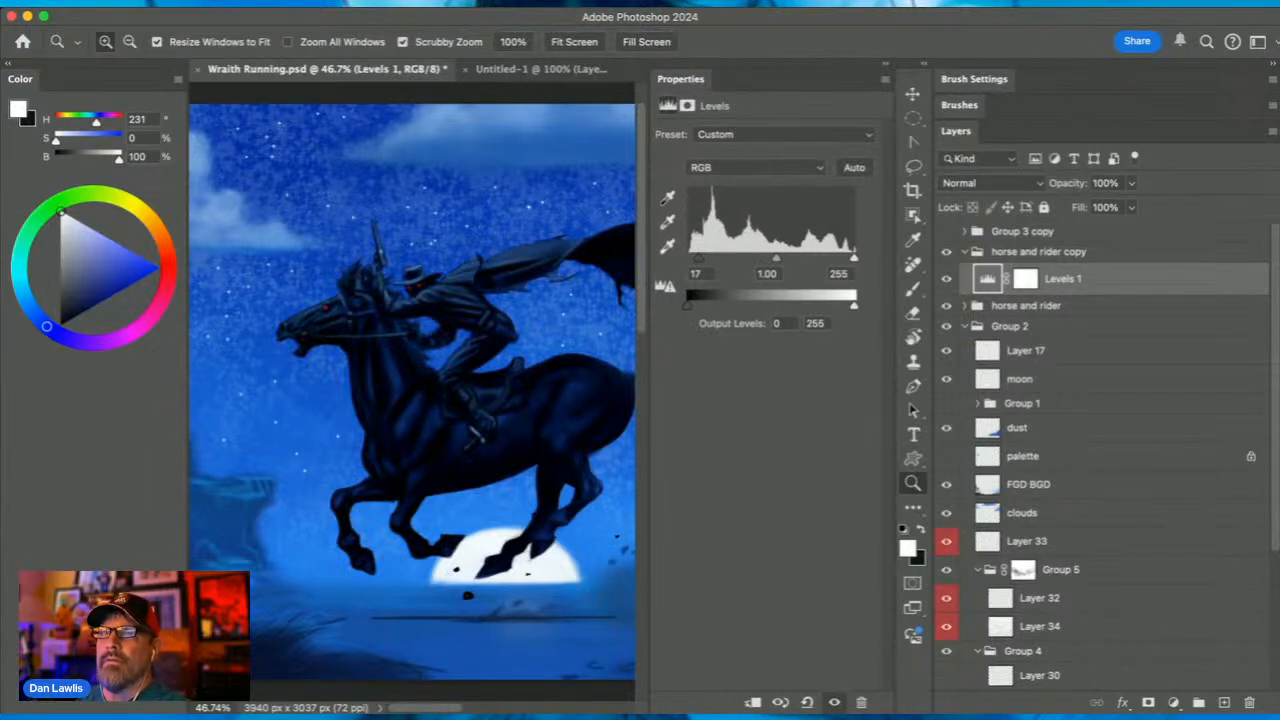
drag(681, 79, 1279, 470)
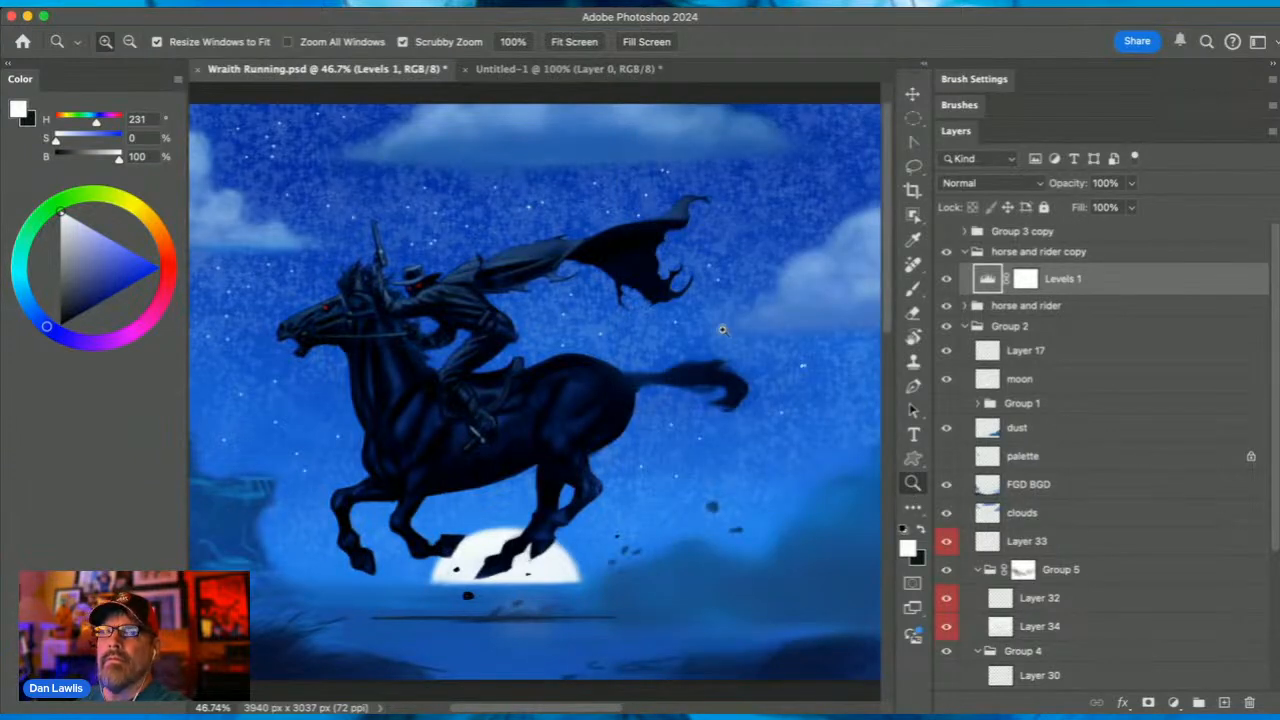
drag(679, 376, 711, 369)
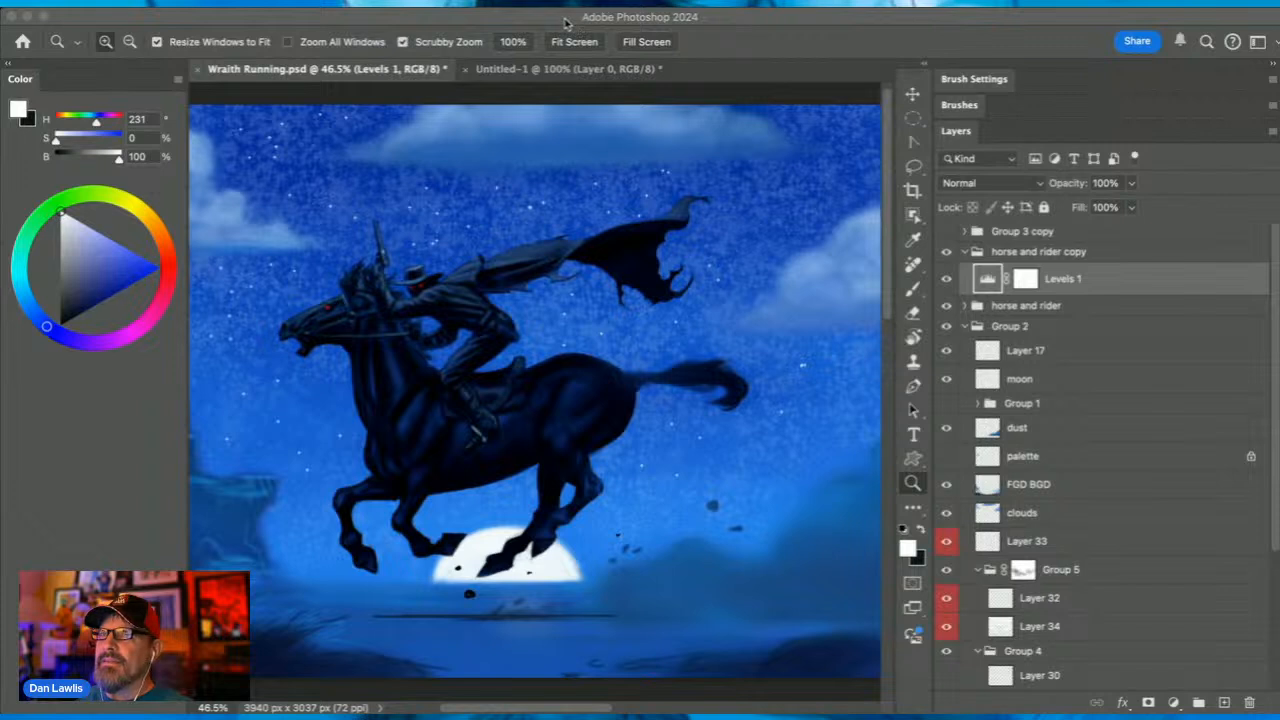
click(434, 18)
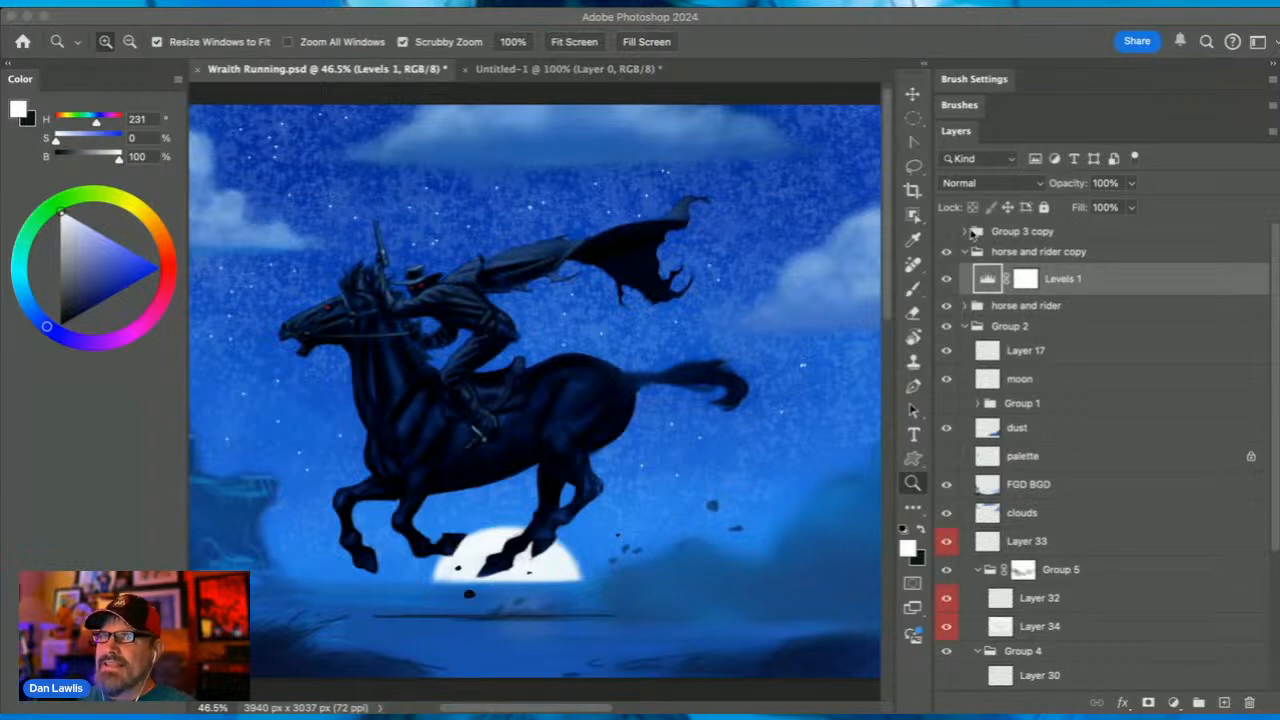
click(938, 33)
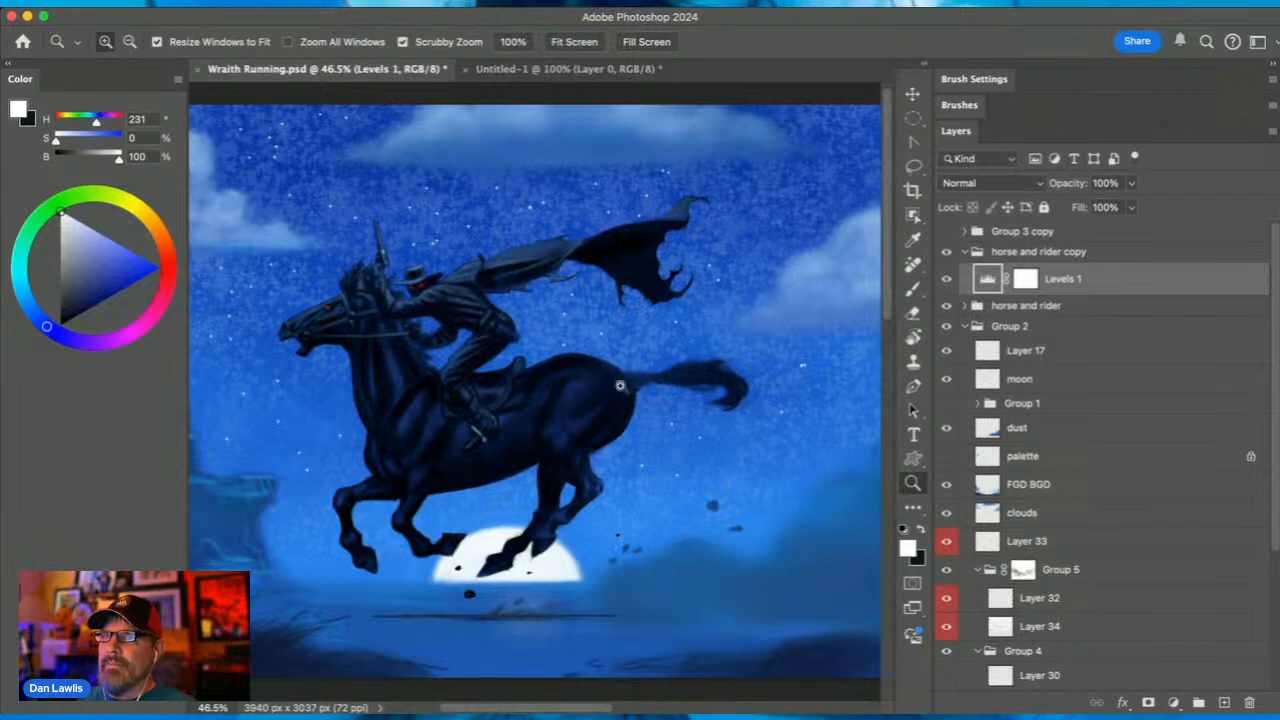
drag(614, 347, 600, 357)
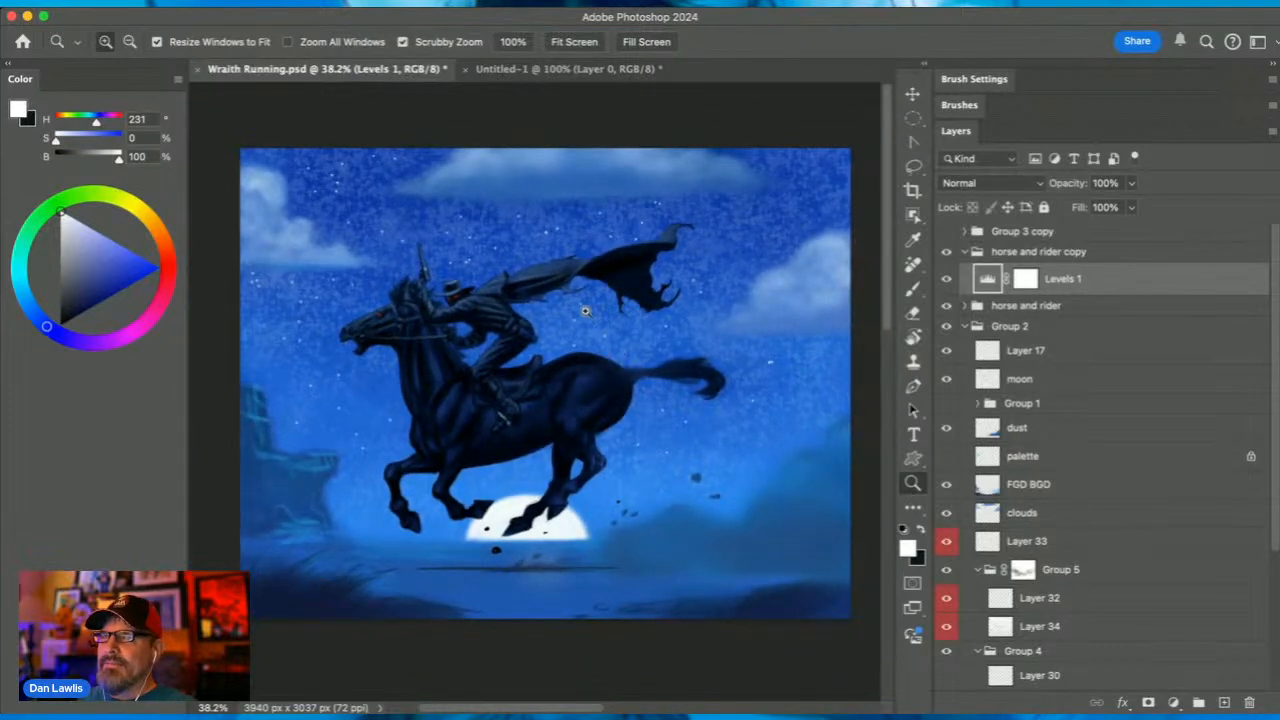
drag(594, 304, 582, 314)
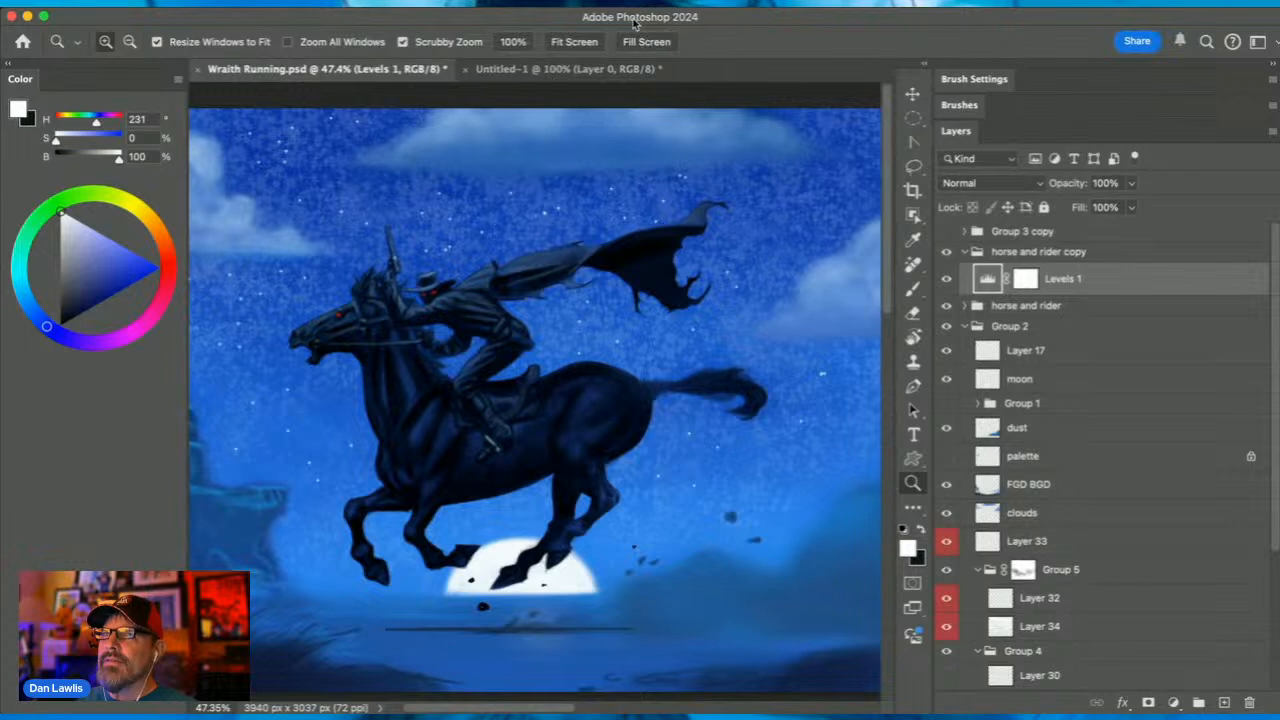
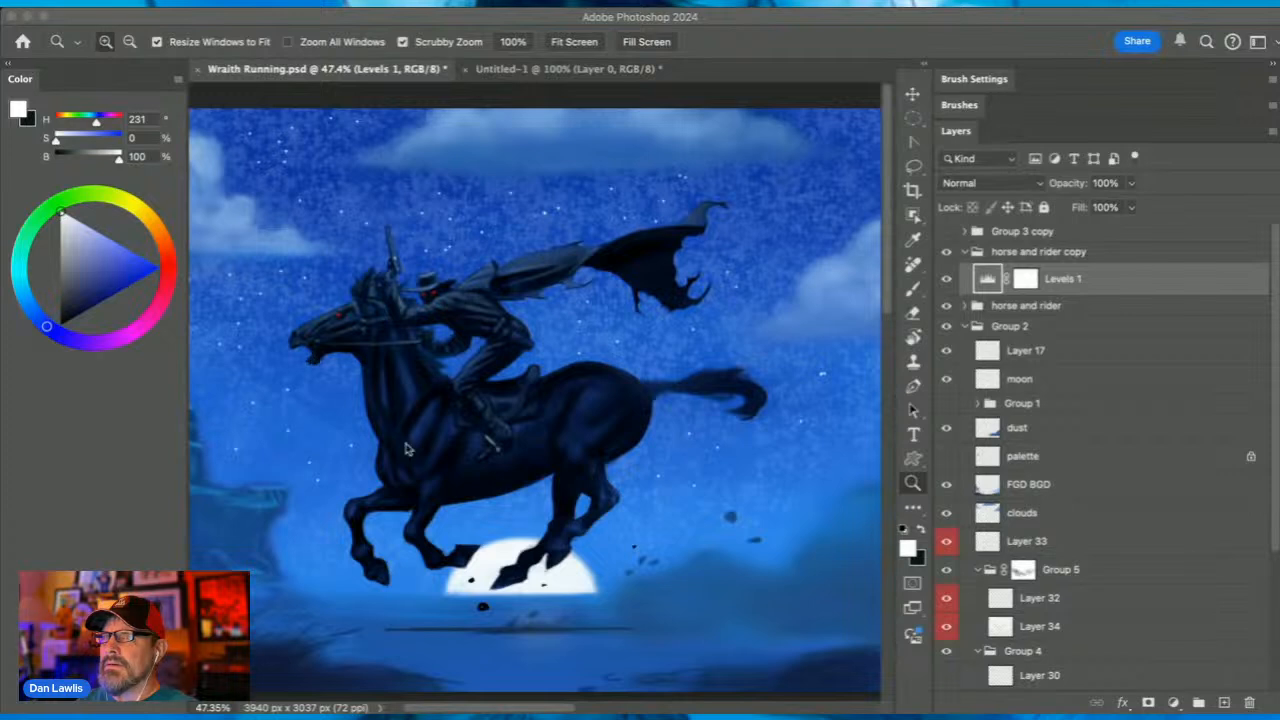
Switch to the browser showing the Indiegogo campaign for Wraith of God #3: Fear Hollow and narrow its window
click(455, 25)
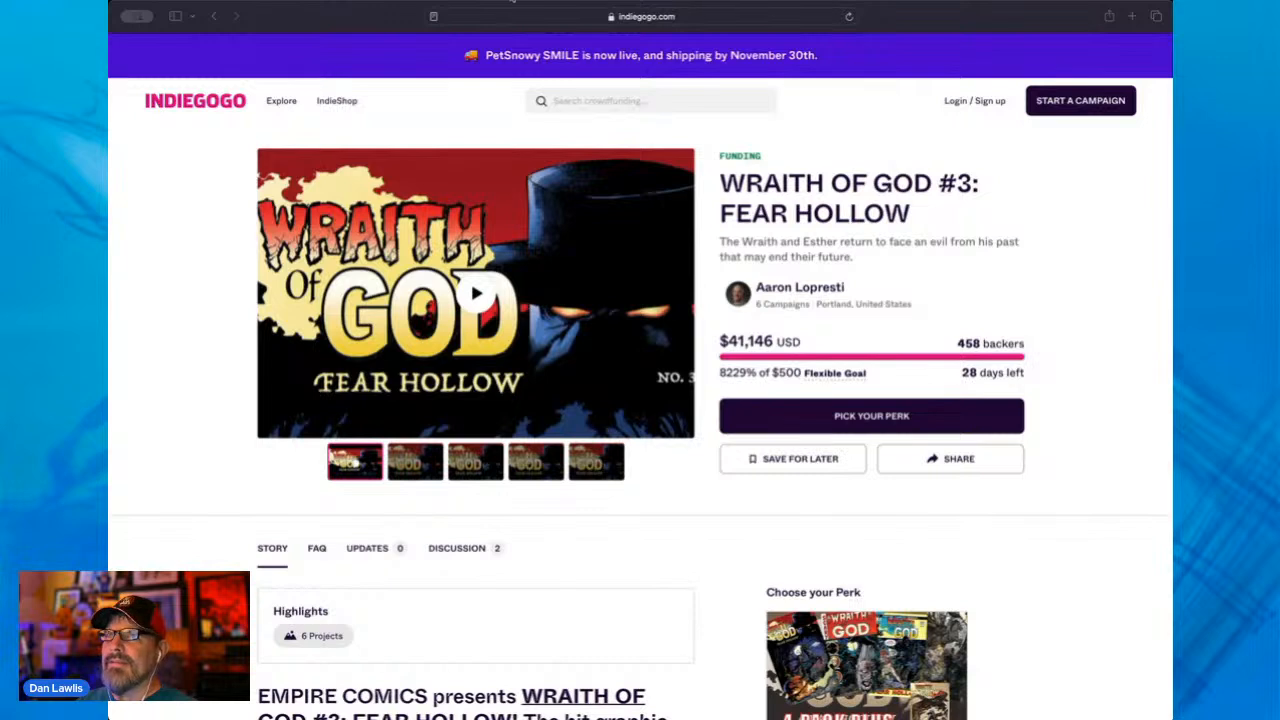
click(127, 257)
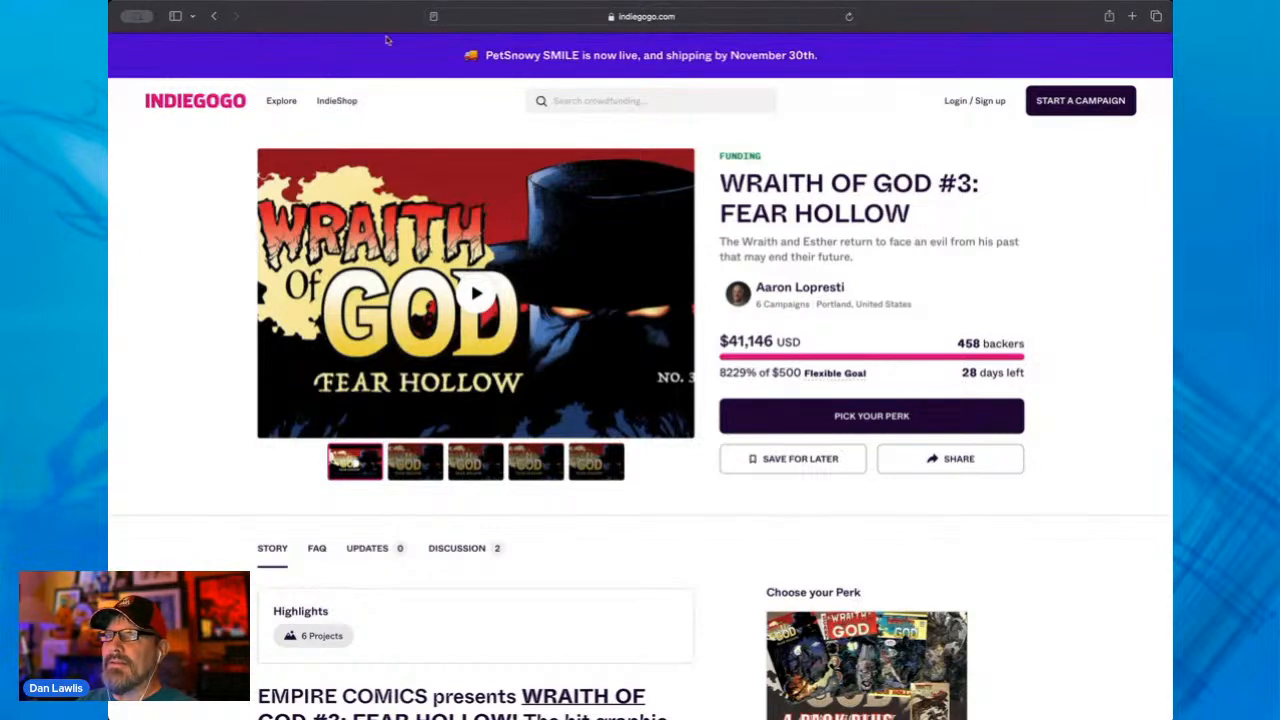
drag(1169, 717, 1094, 717)
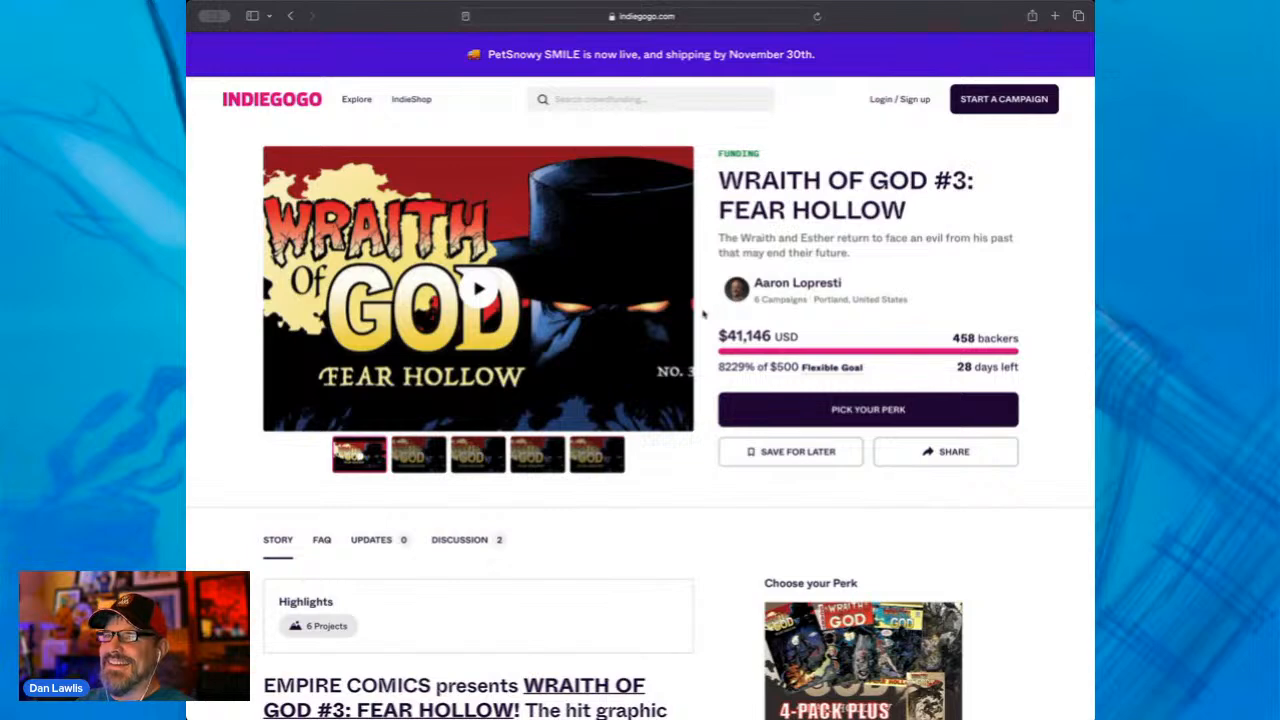
Examine the campaign page from the story introduction down to the first cover artwork under Cover Options
scroll(703, 314, down, 3)
scroll(703, 314, up, 2)
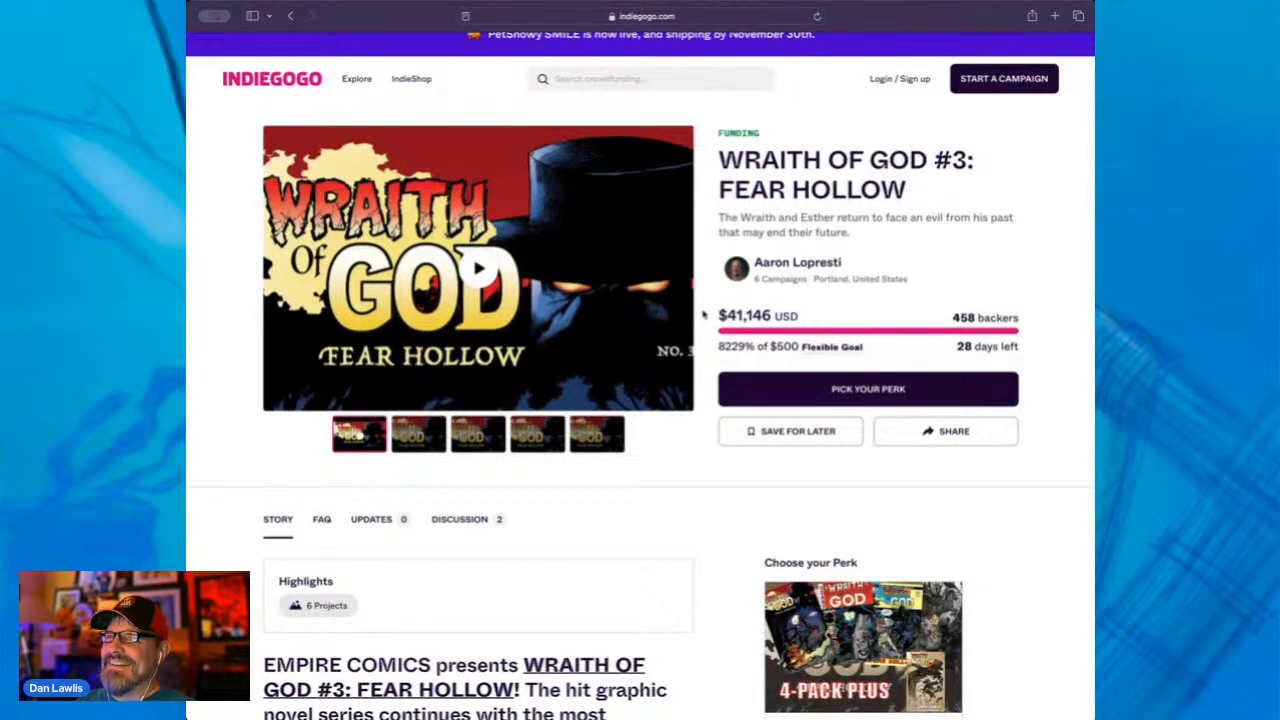
scroll(703, 314, down, 5)
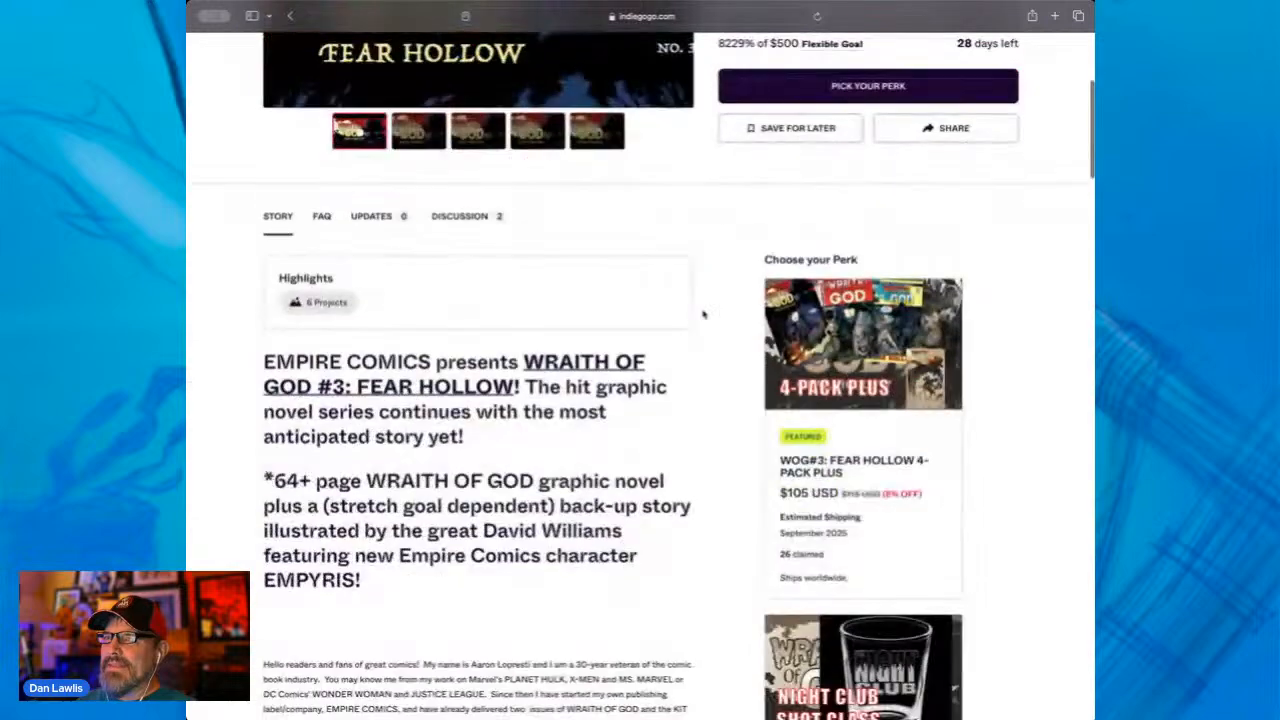
scroll(703, 314, down, 3)
scroll(705, 314, down, 3)
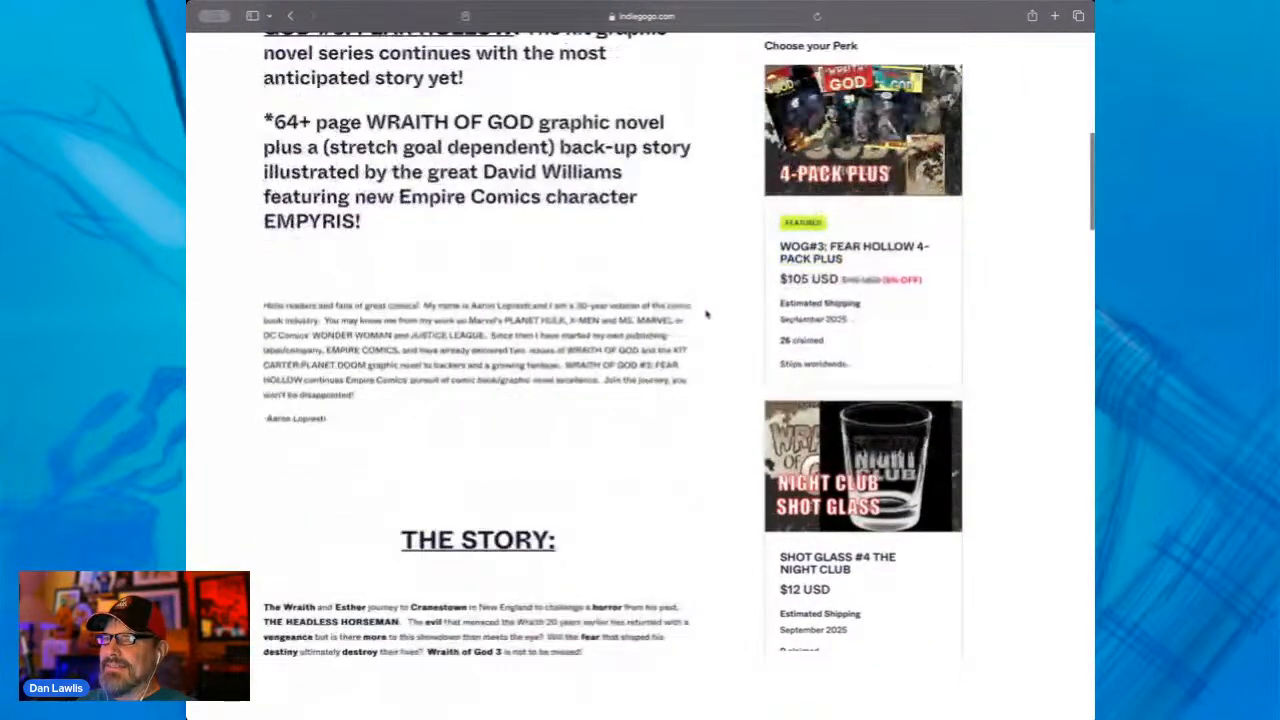
scroll(706, 314, down, 10)
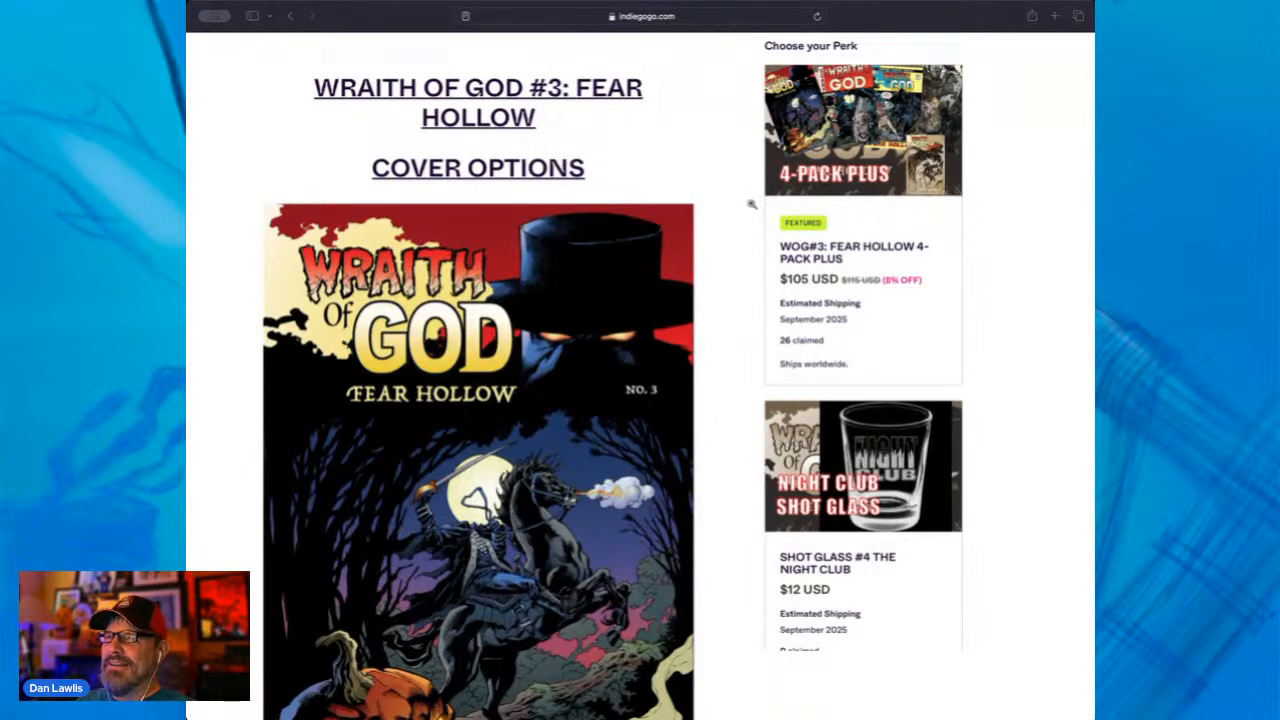
click(245, 127)
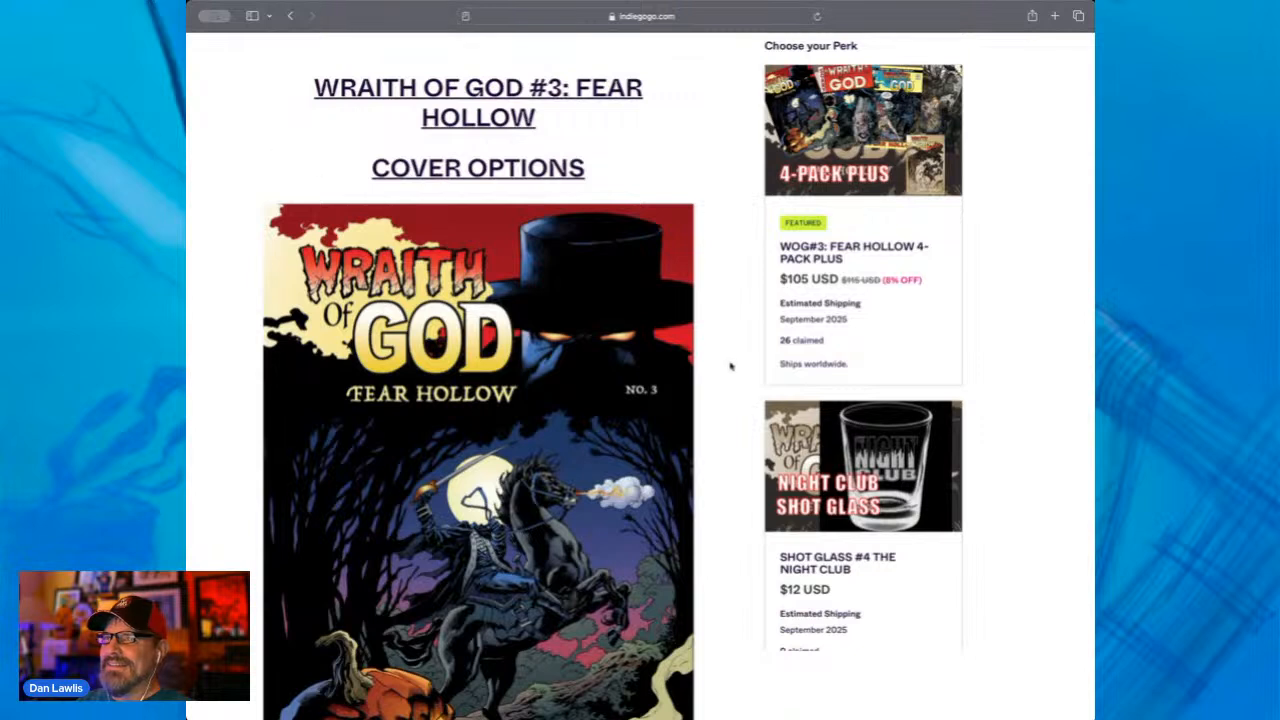
scroll(581, 383, down, 2)
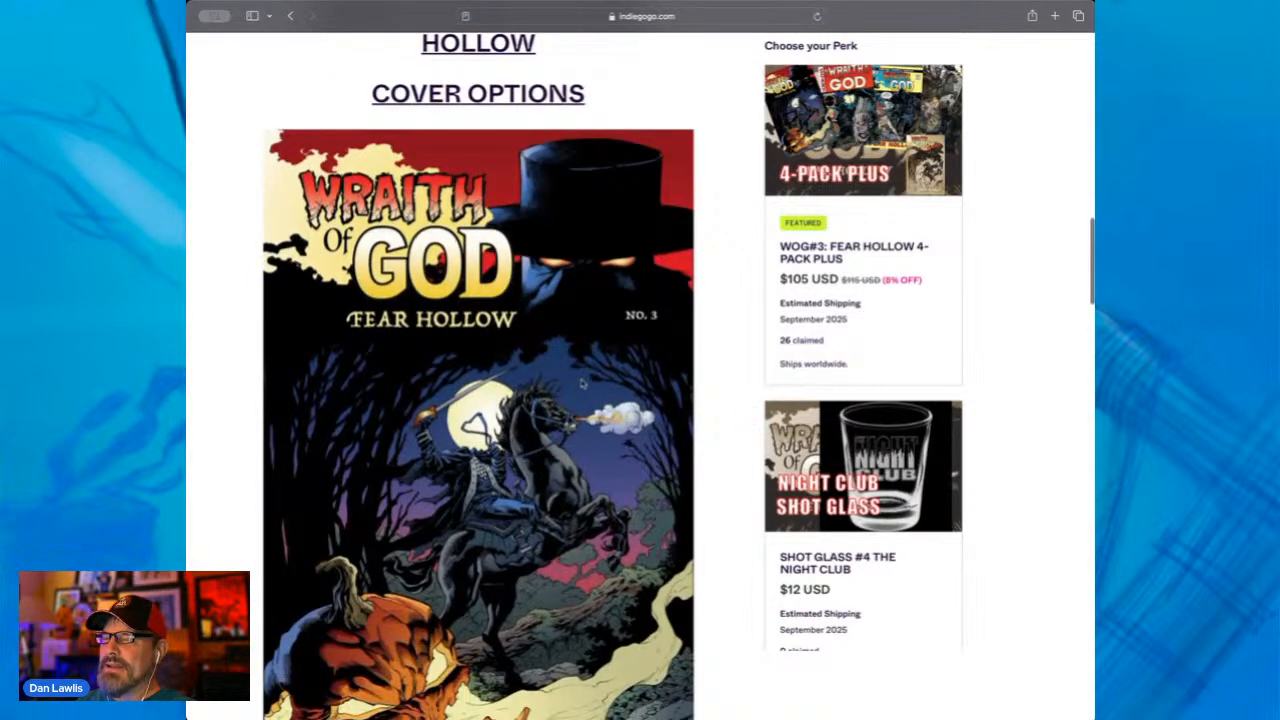
scroll(581, 383, down, 2)
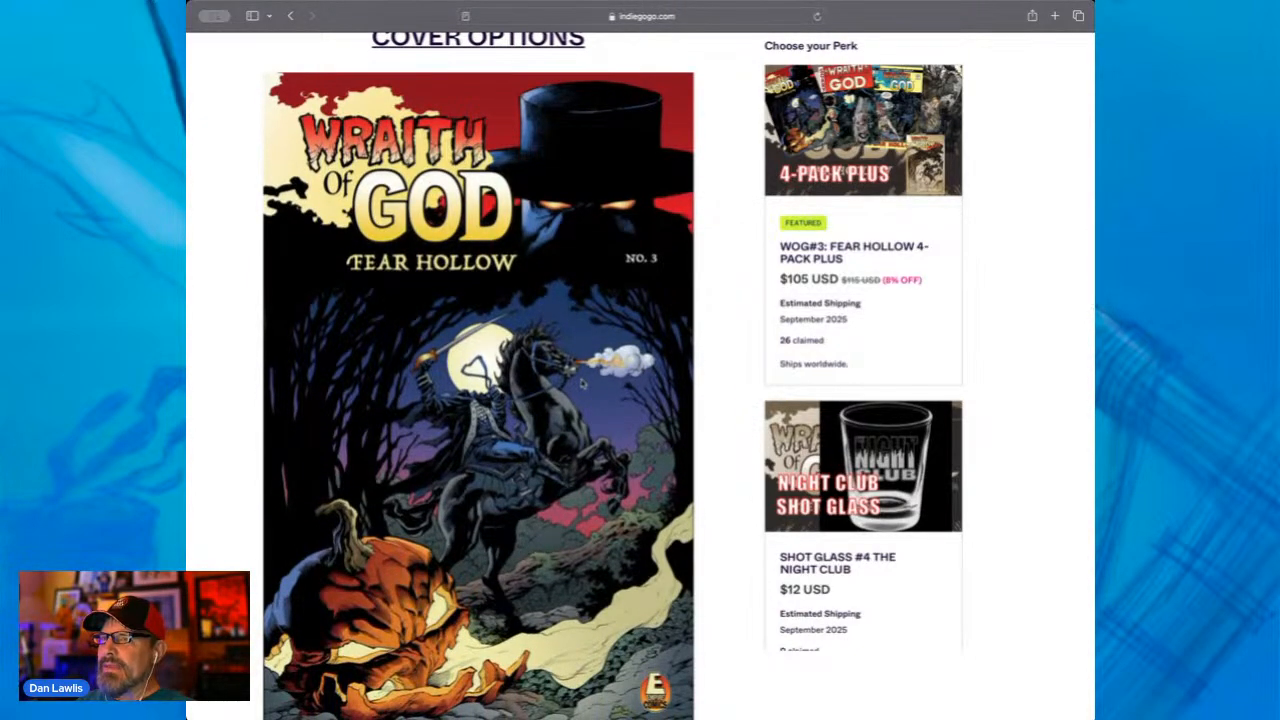
scroll(581, 383, down, 1)
scroll(581, 383, down, 1)
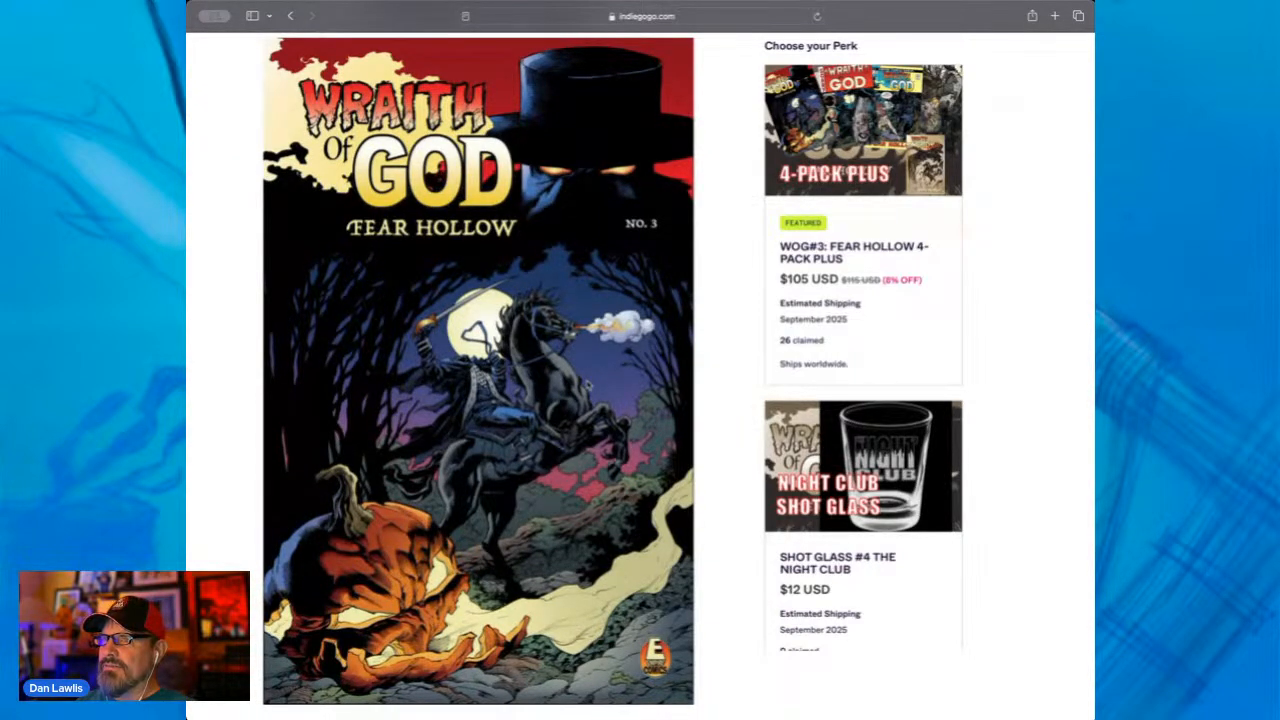
Examine the Cover A artwork and the Cover B EC Tribute artwork on the campaign page
scroll(590, 385, down, 1)
scroll(590, 385, up, 1)
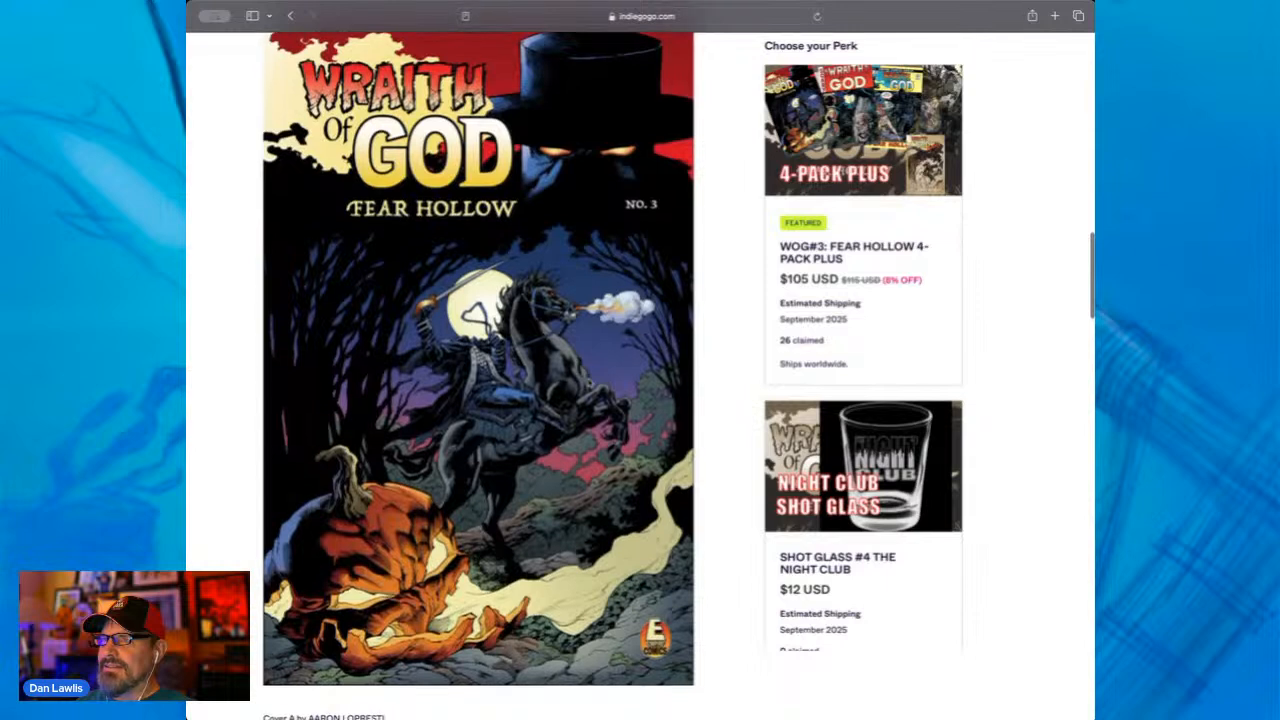
scroll(558, 322, down, 3)
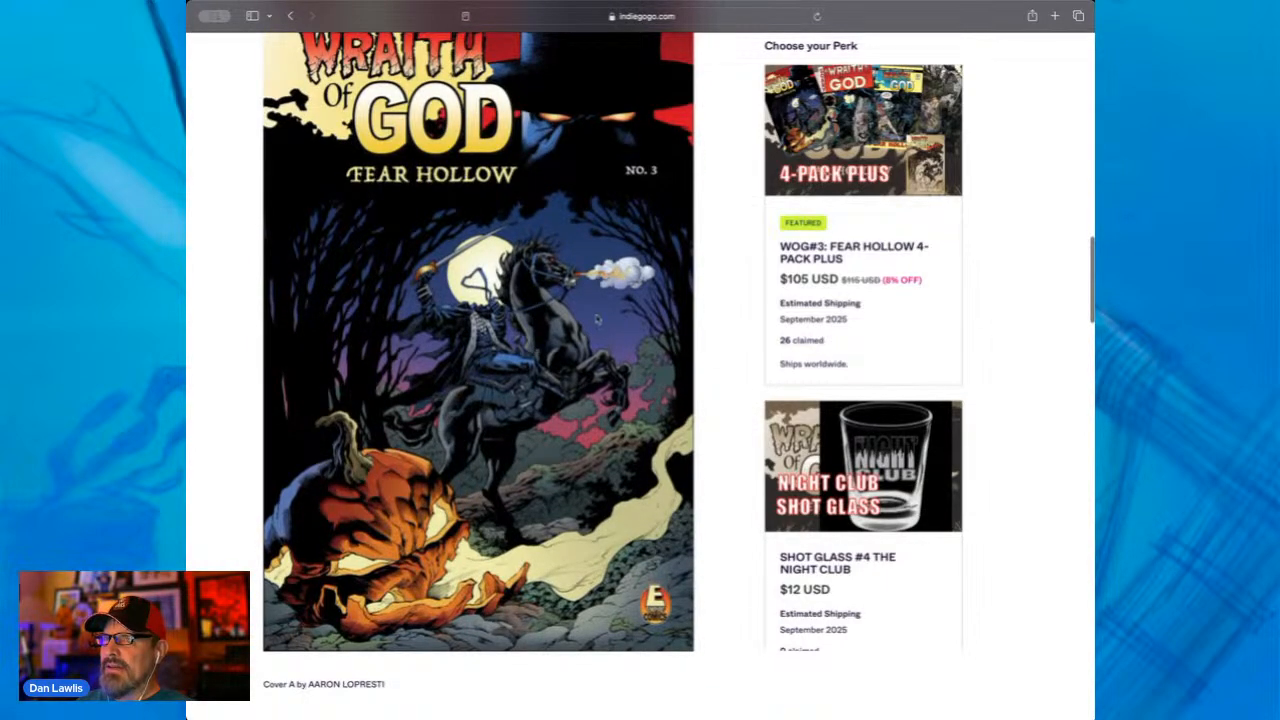
scroll(596, 318, down, 3)
scroll(596, 318, down, 3)
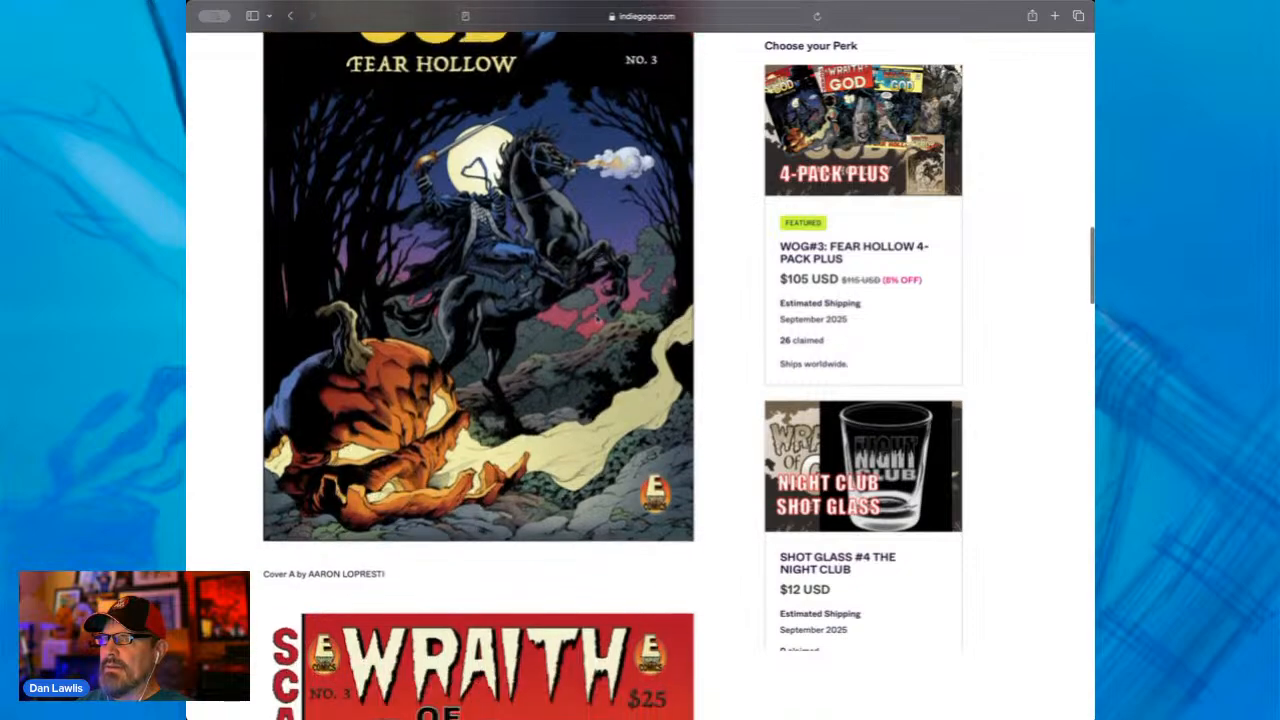
scroll(596, 318, up, 4)
scroll(540, 360, down, 1)
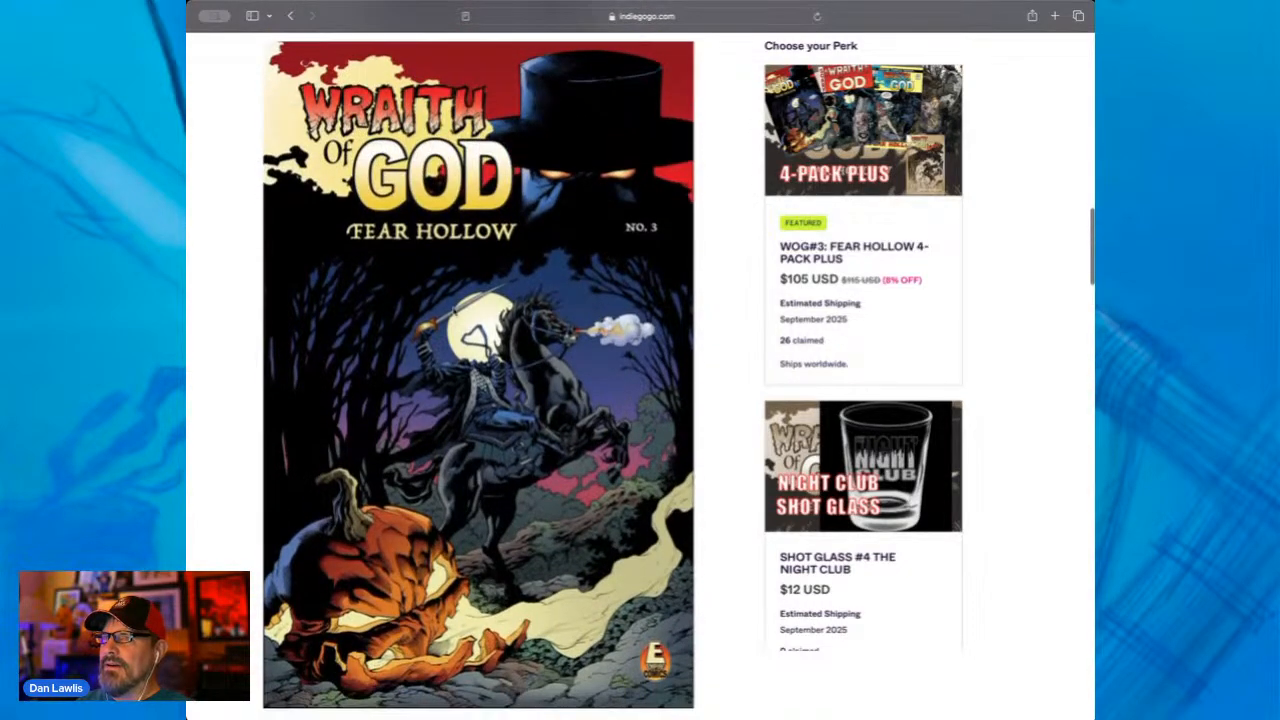
scroll(548, 352, down, 7)
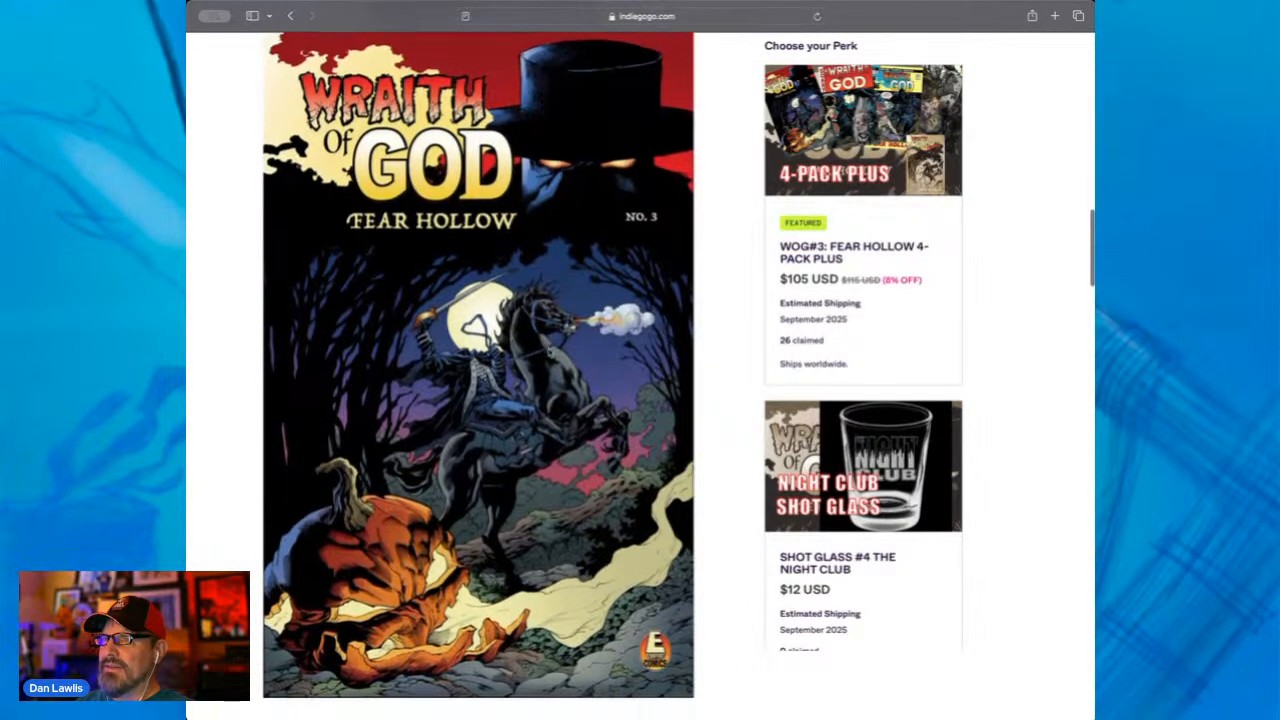
scroll(548, 352, down, 2)
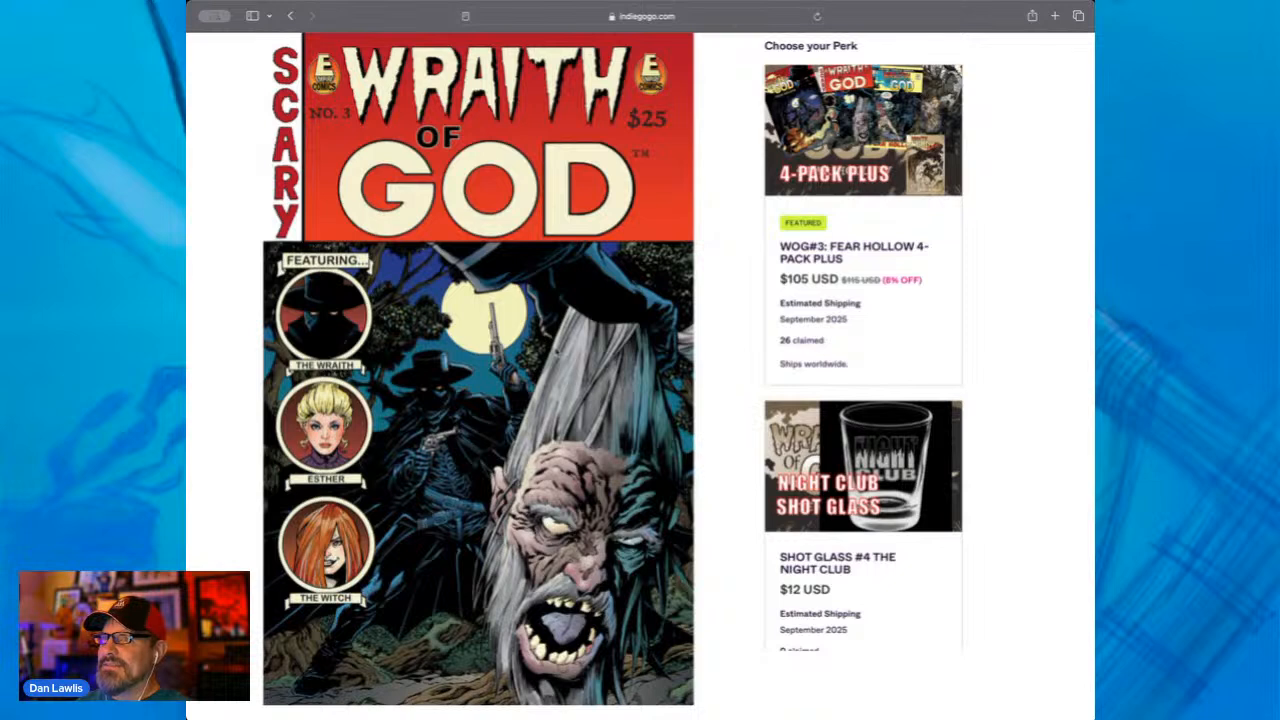
scroll(478, 370, up, 1)
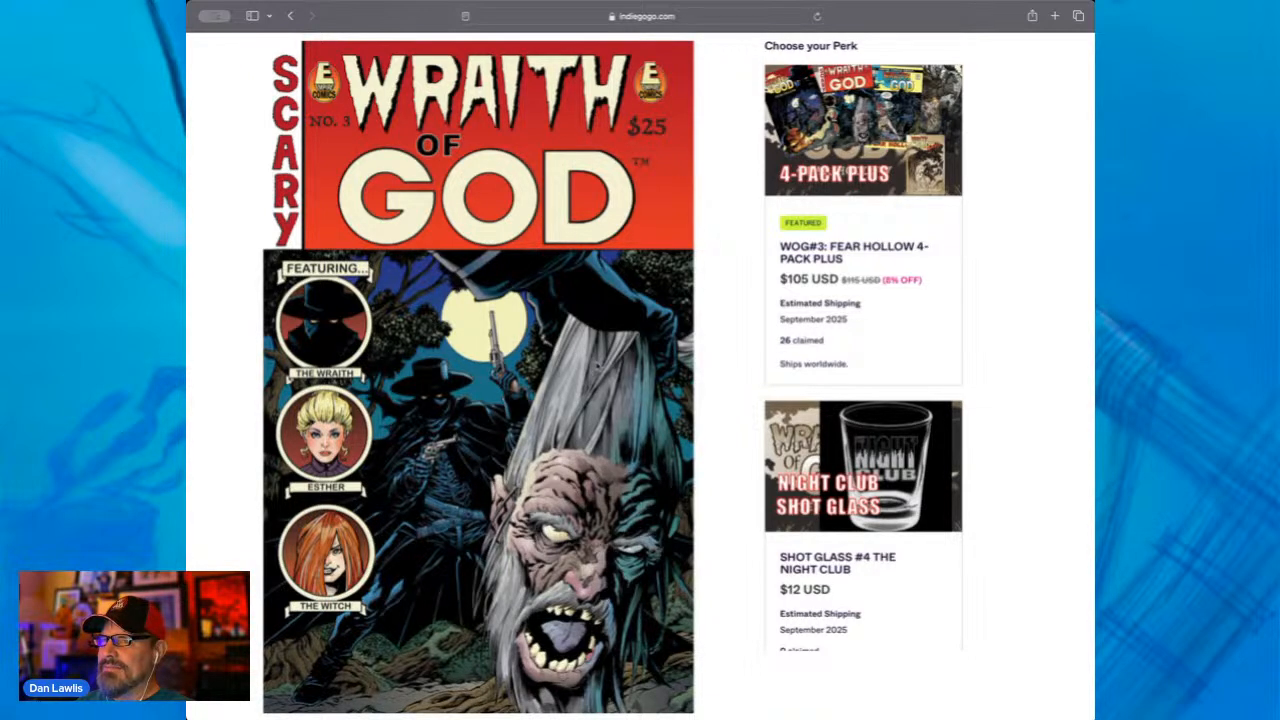
scroll(479, 449, down, 1)
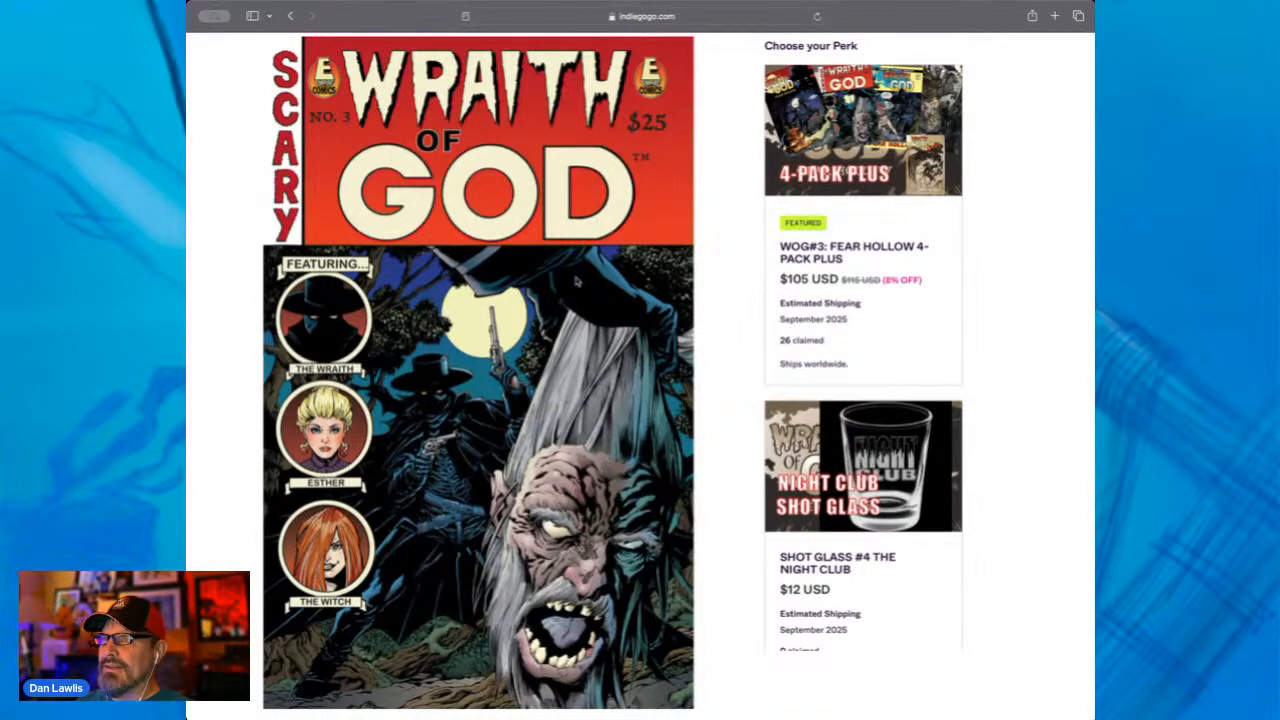
scroll(576, 283, down, 5)
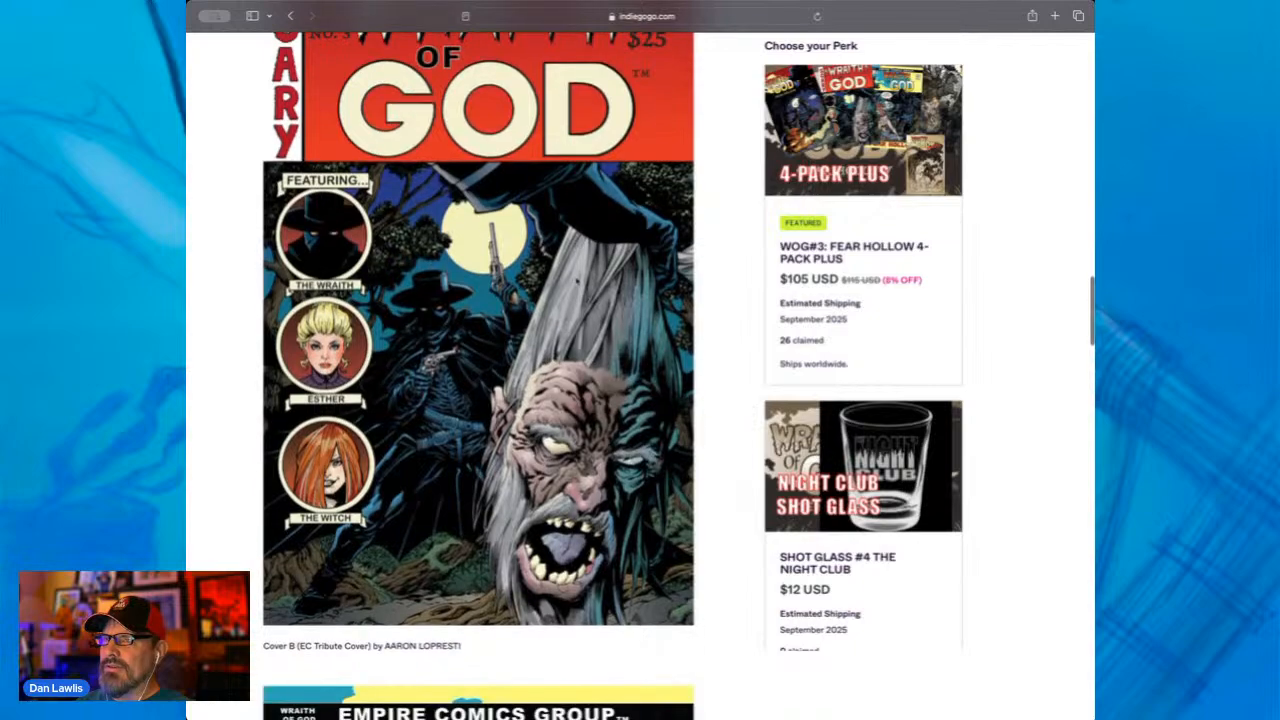
Examine the Cover C Marvel Retro artwork and the Cover D guest artist painted cover
scroll(576, 283, down, 7)
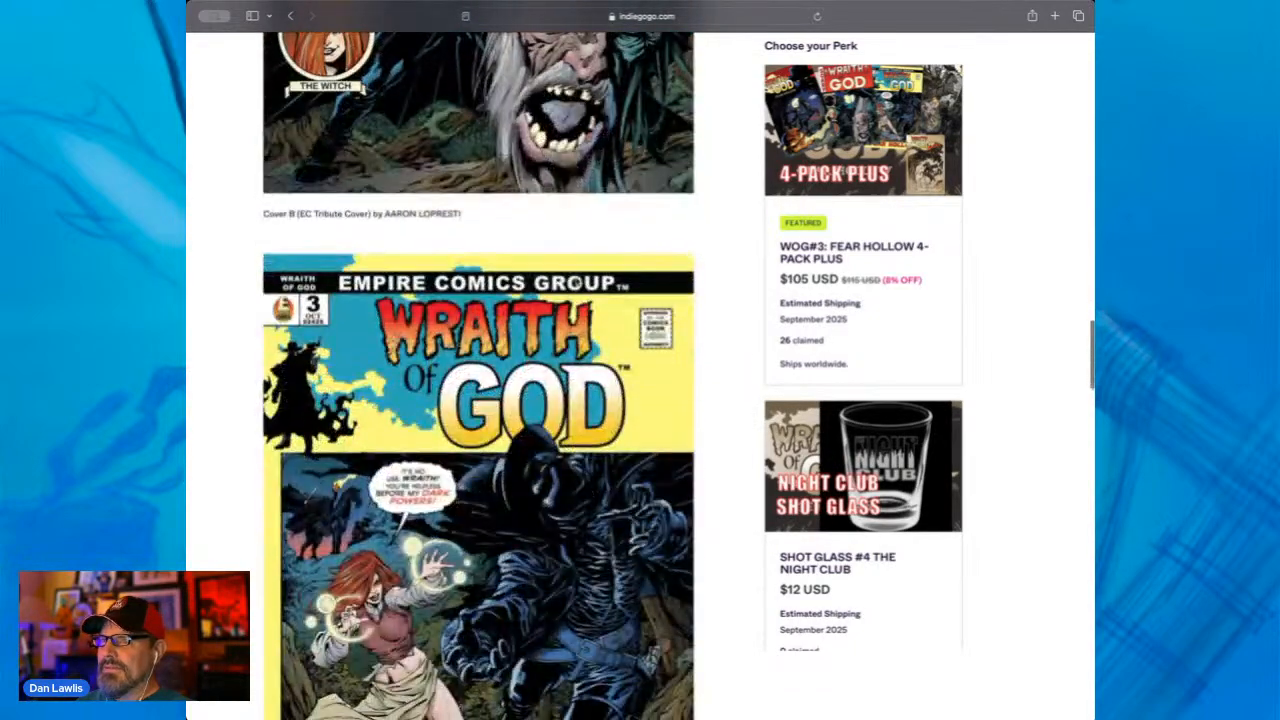
scroll(568, 282, up, 1)
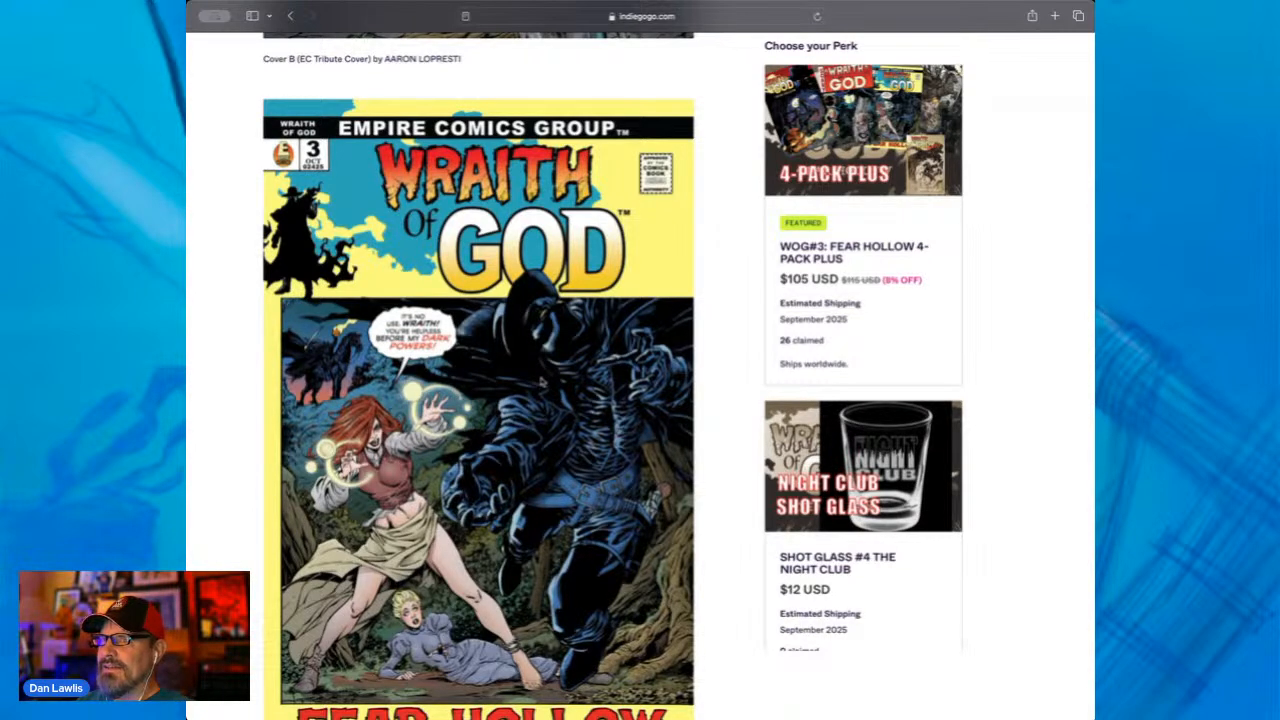
scroll(543, 382, down, 3)
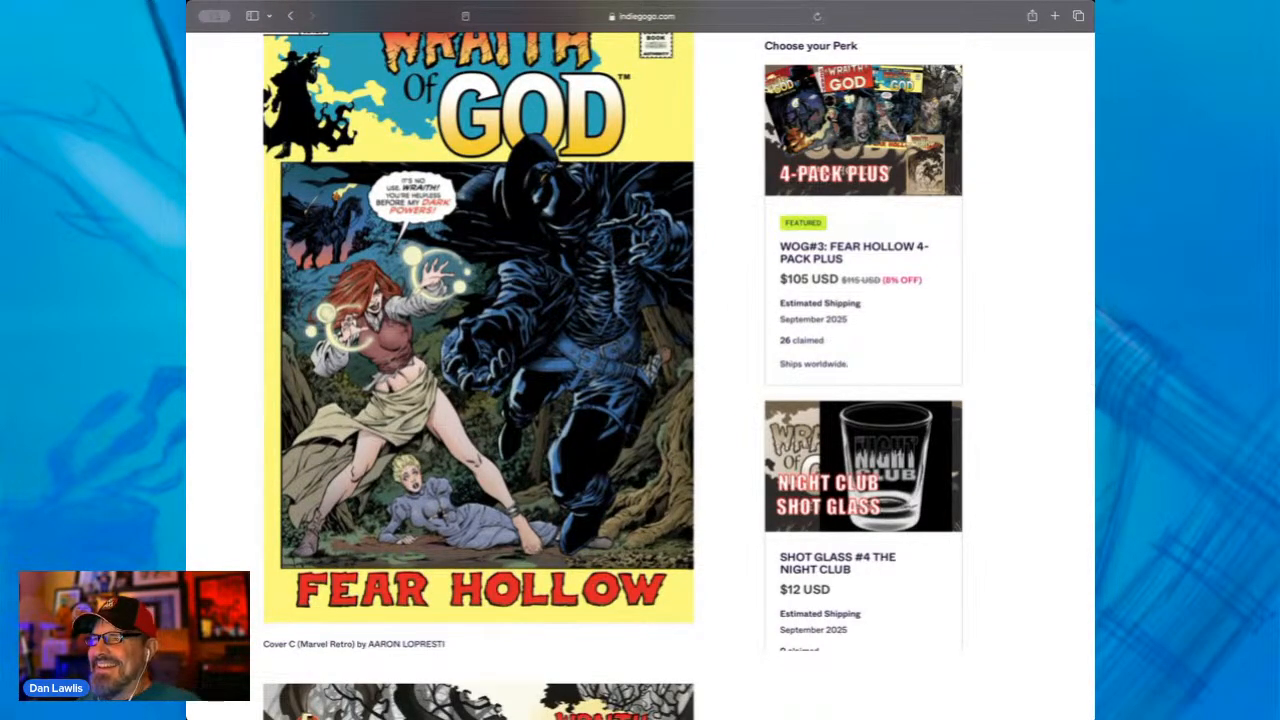
scroll(478, 376, down, 1)
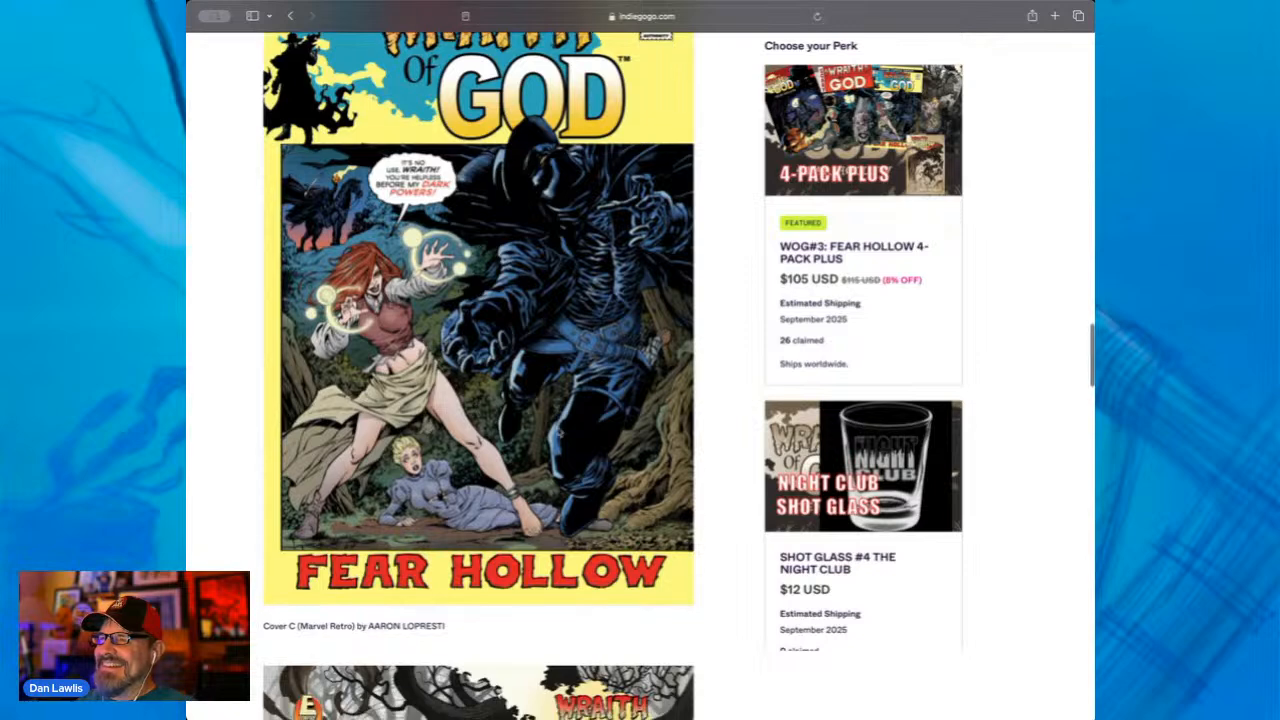
scroll(478, 376, up, 2)
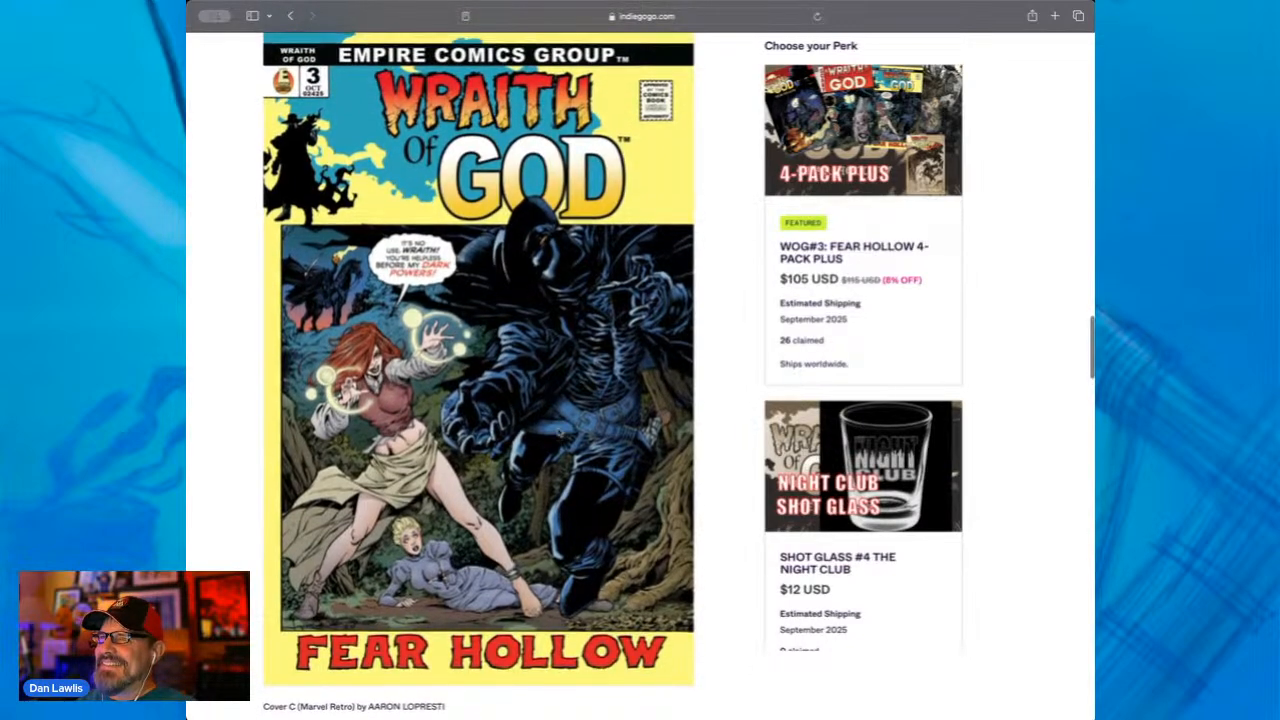
scroll(478, 376, up, 1)
scroll(478, 376, down, 5)
scroll(478, 376, down, 10)
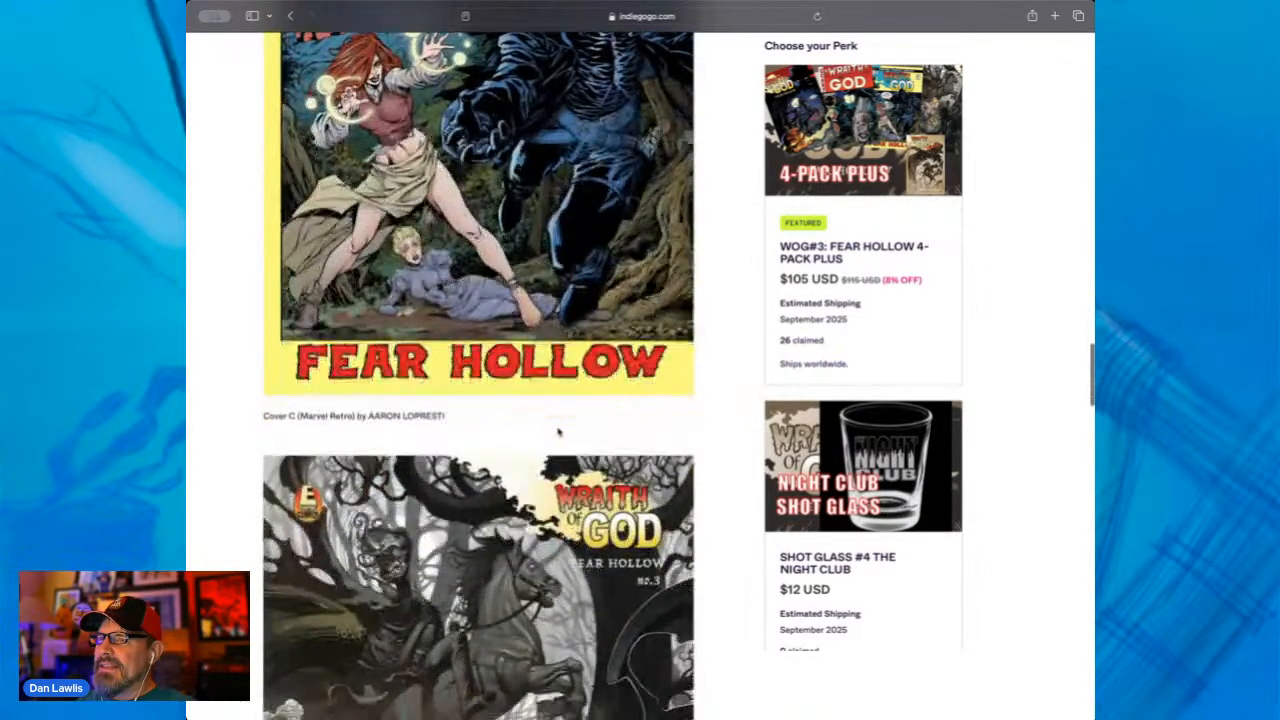
scroll(478, 376, down, 5)
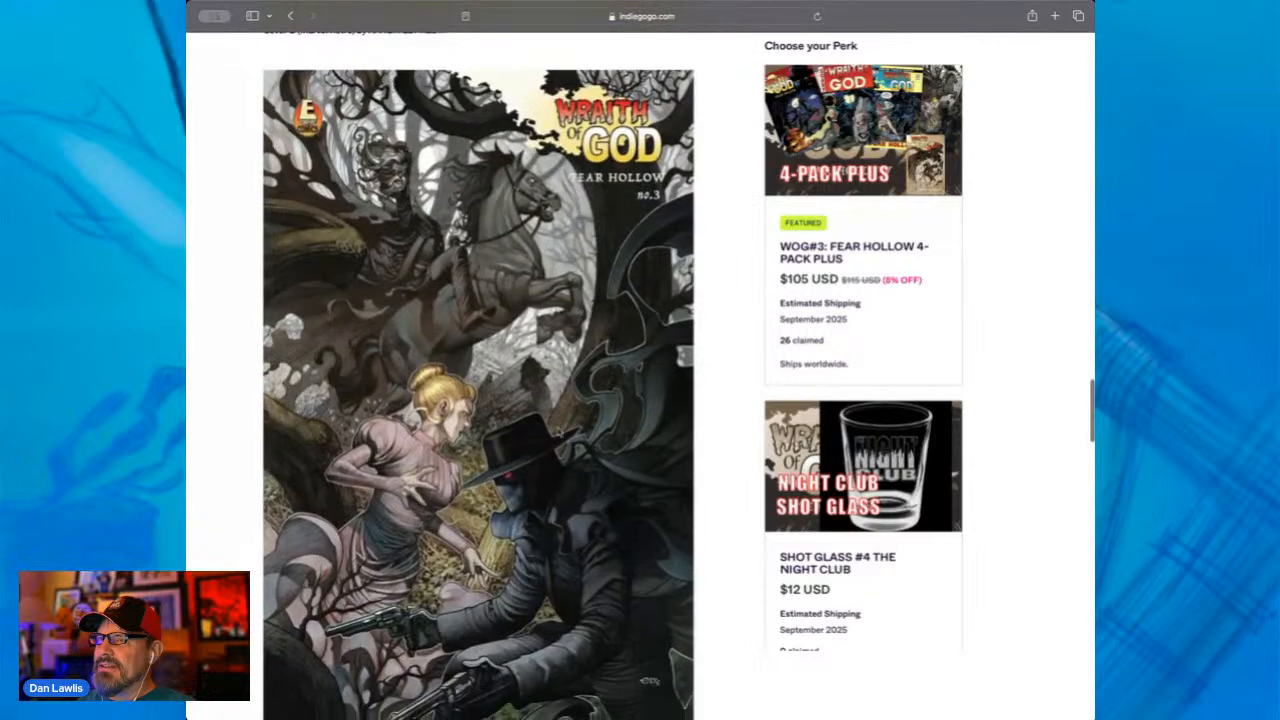
scroll(478, 376, up, 3)
scroll(478, 376, up, 1)
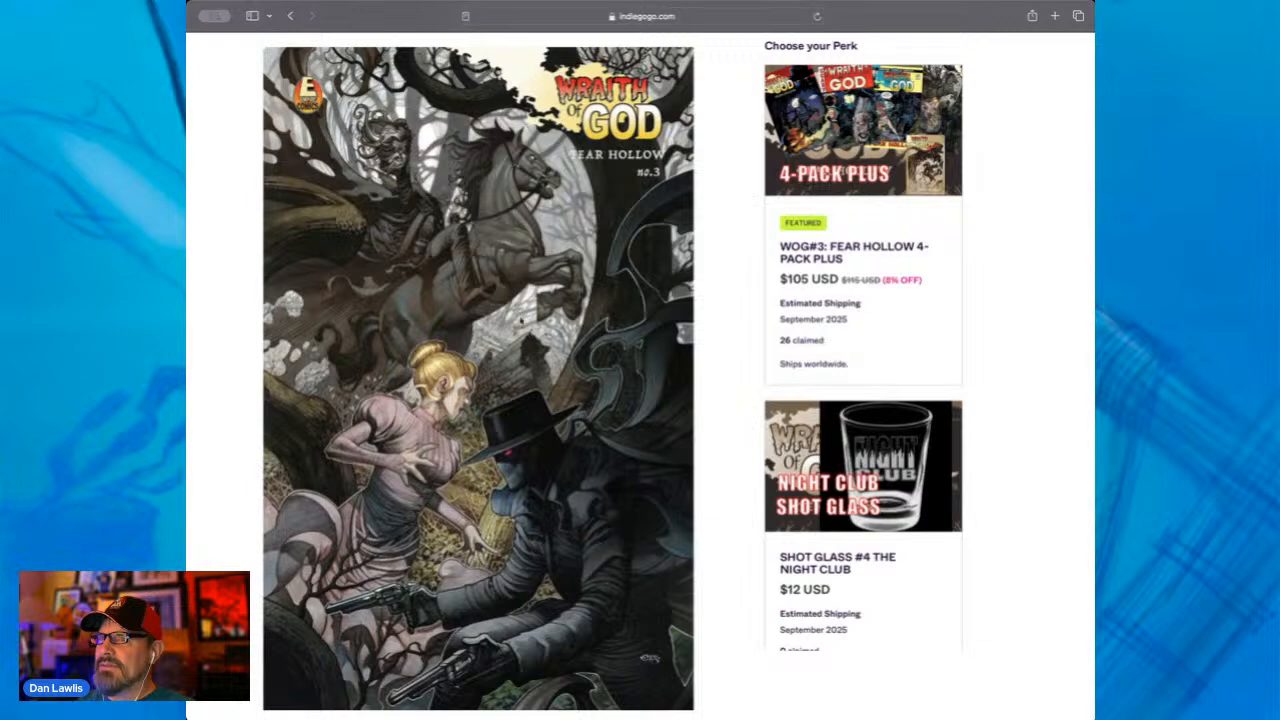
scroll(523, 322, down, 5)
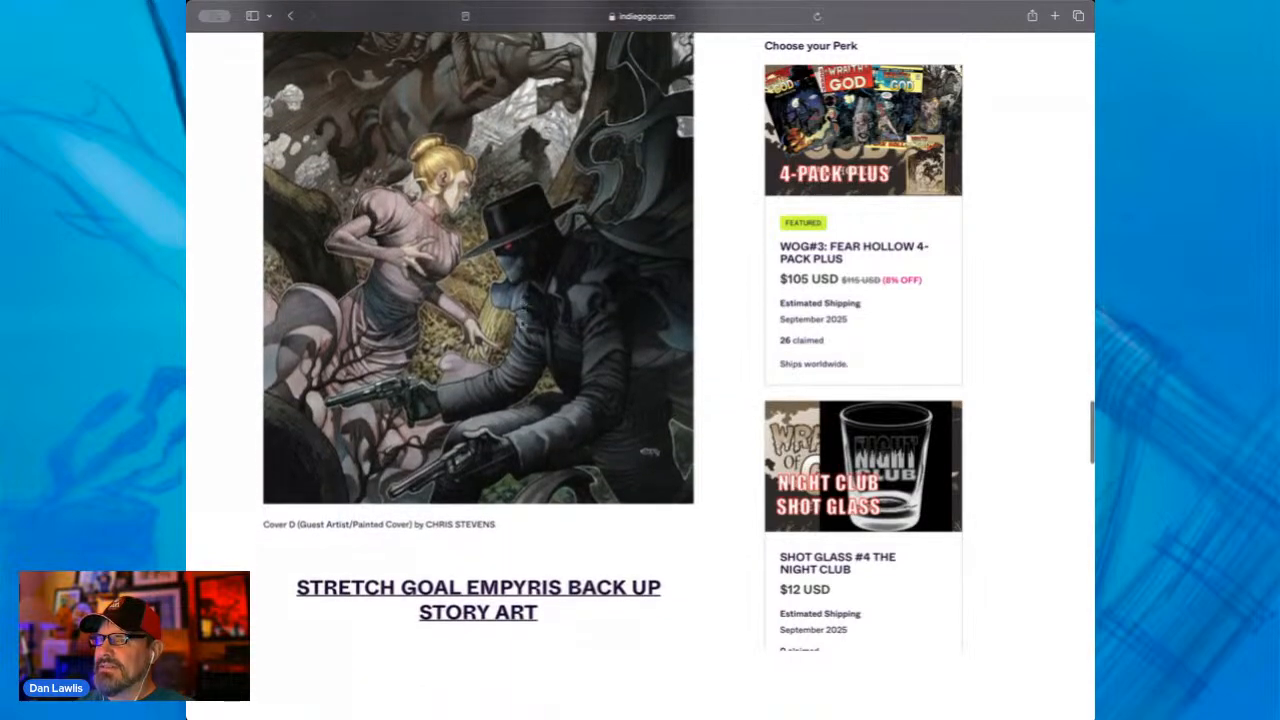
Examine the Empyris back-up story art for page 1 and pages 2/3 in the stretch goal section
scroll(521, 322, down, 10)
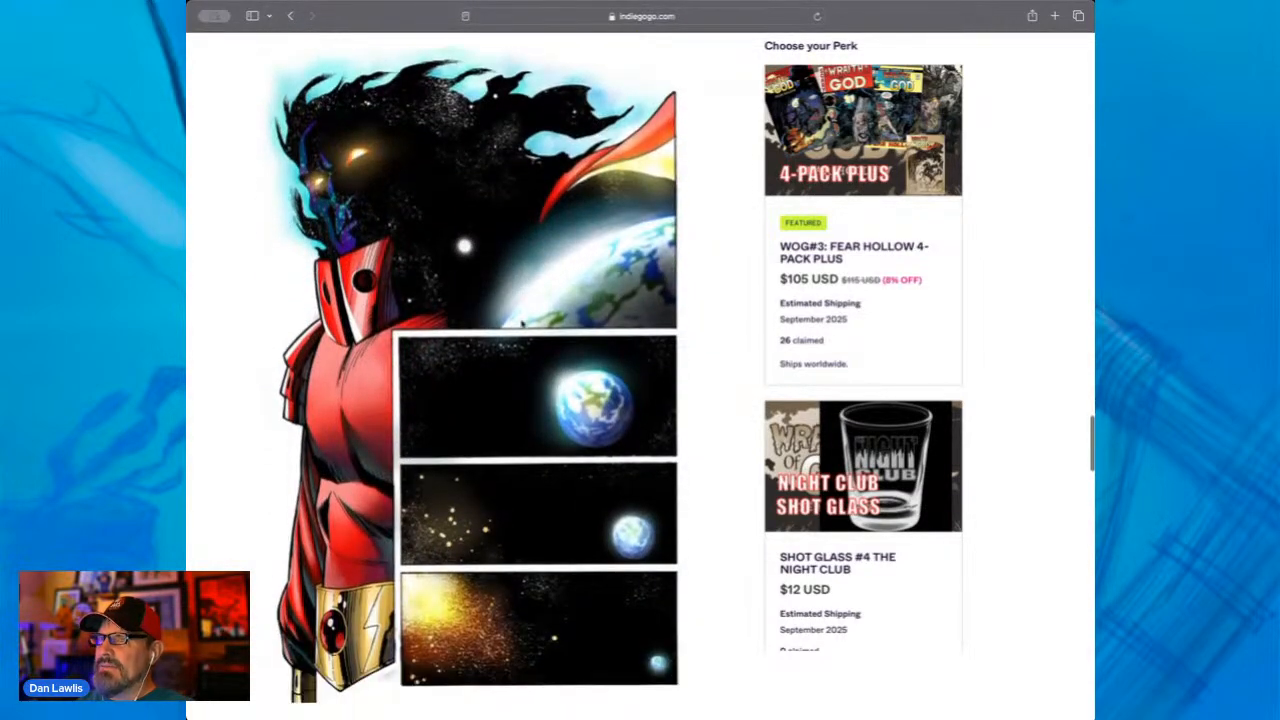
scroll(521, 322, down, 2)
scroll(521, 322, up, 2)
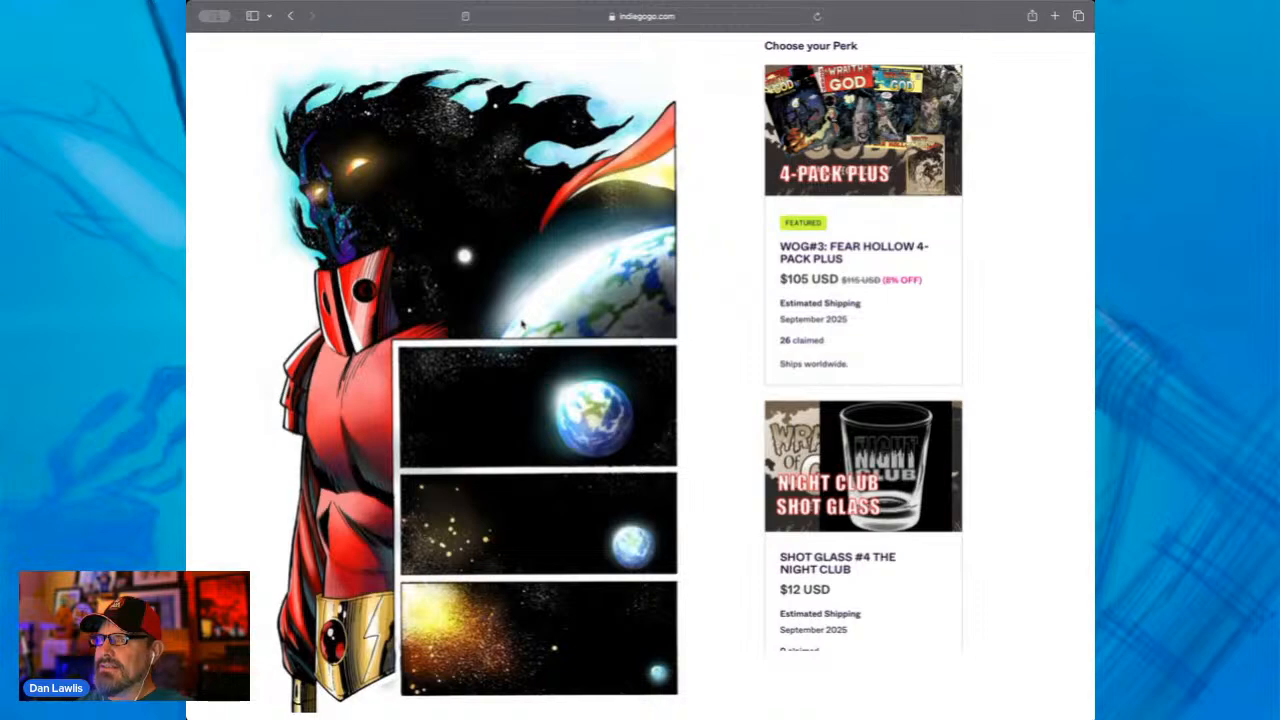
scroll(521, 322, down, 5)
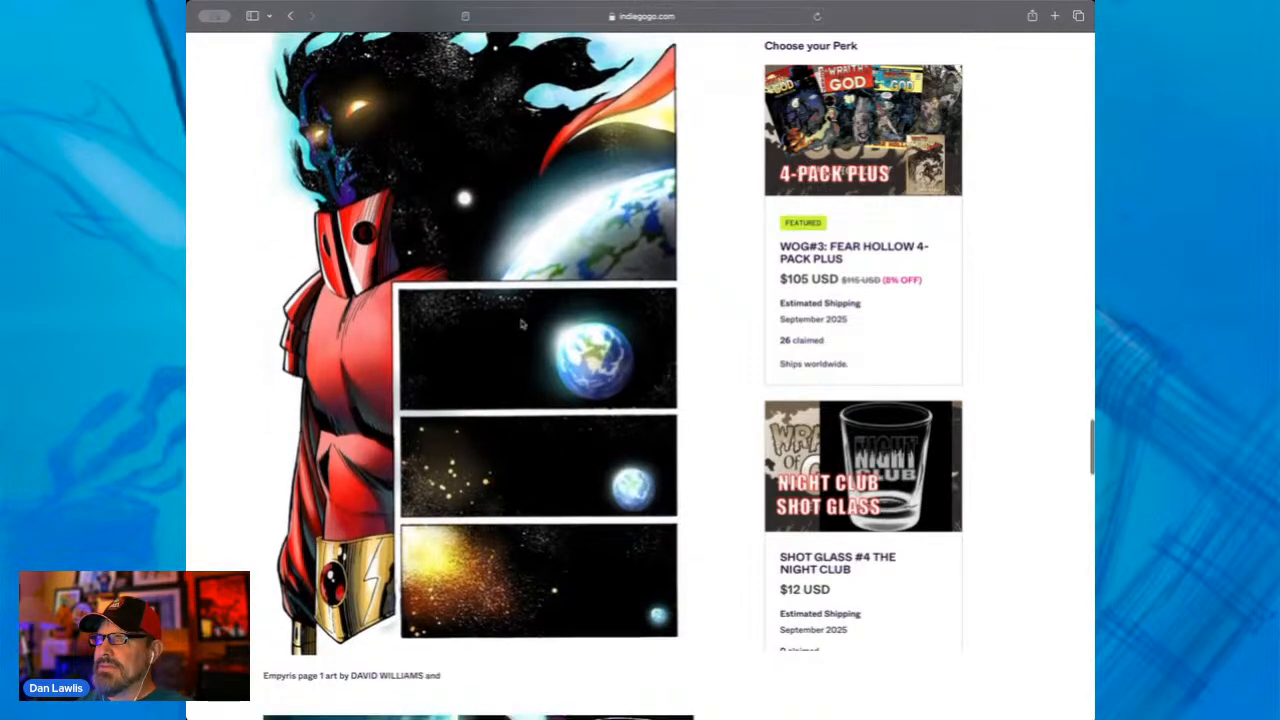
scroll(521, 323, down, 5)
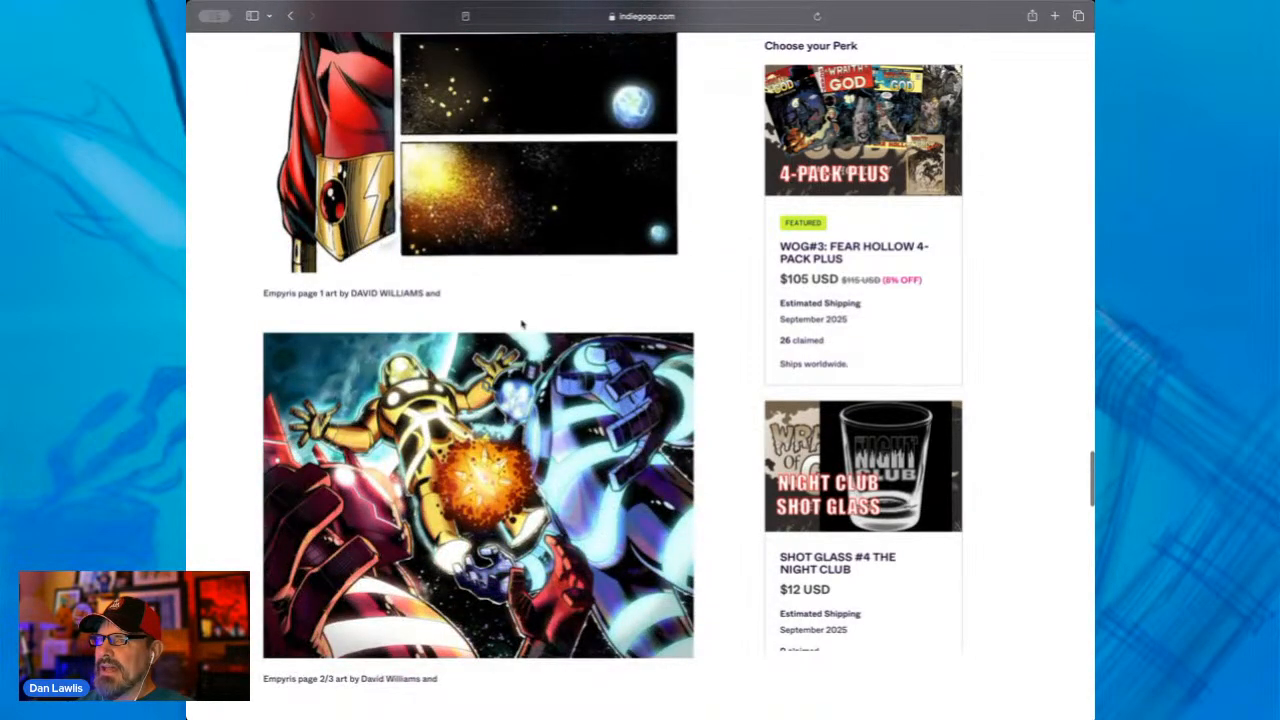
scroll(521, 323, up, 1)
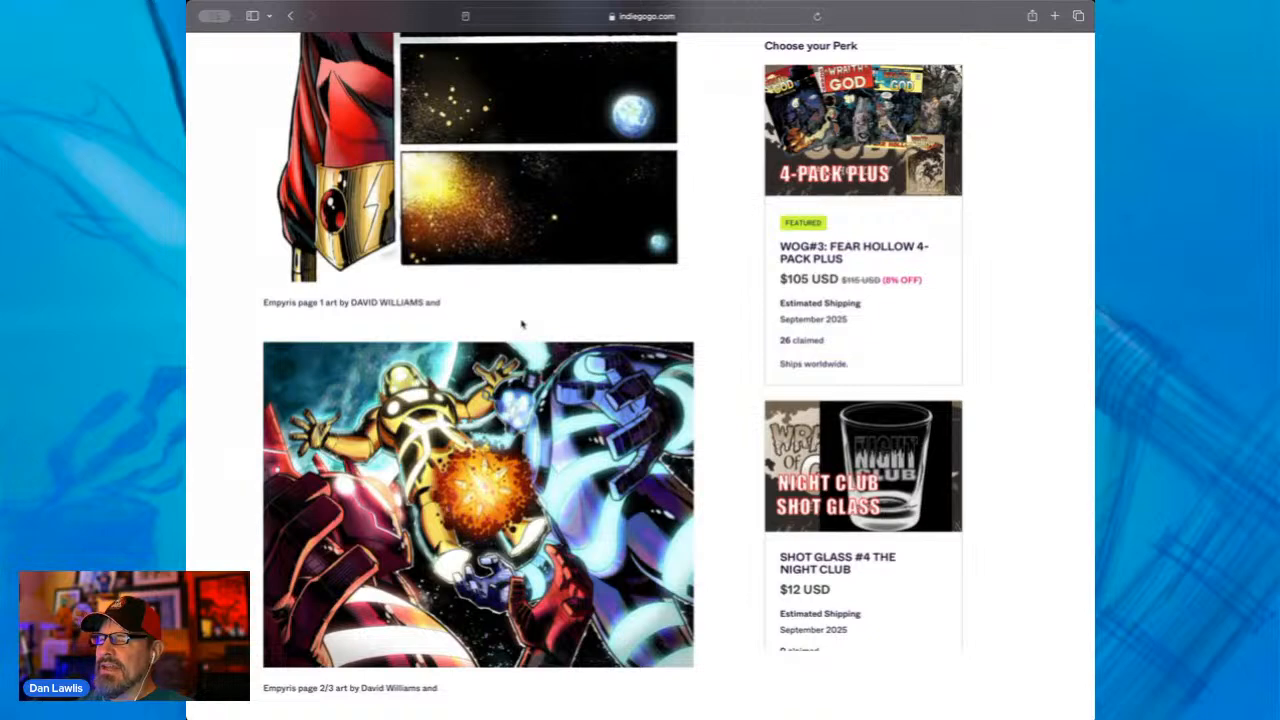
scroll(521, 323, up, 1)
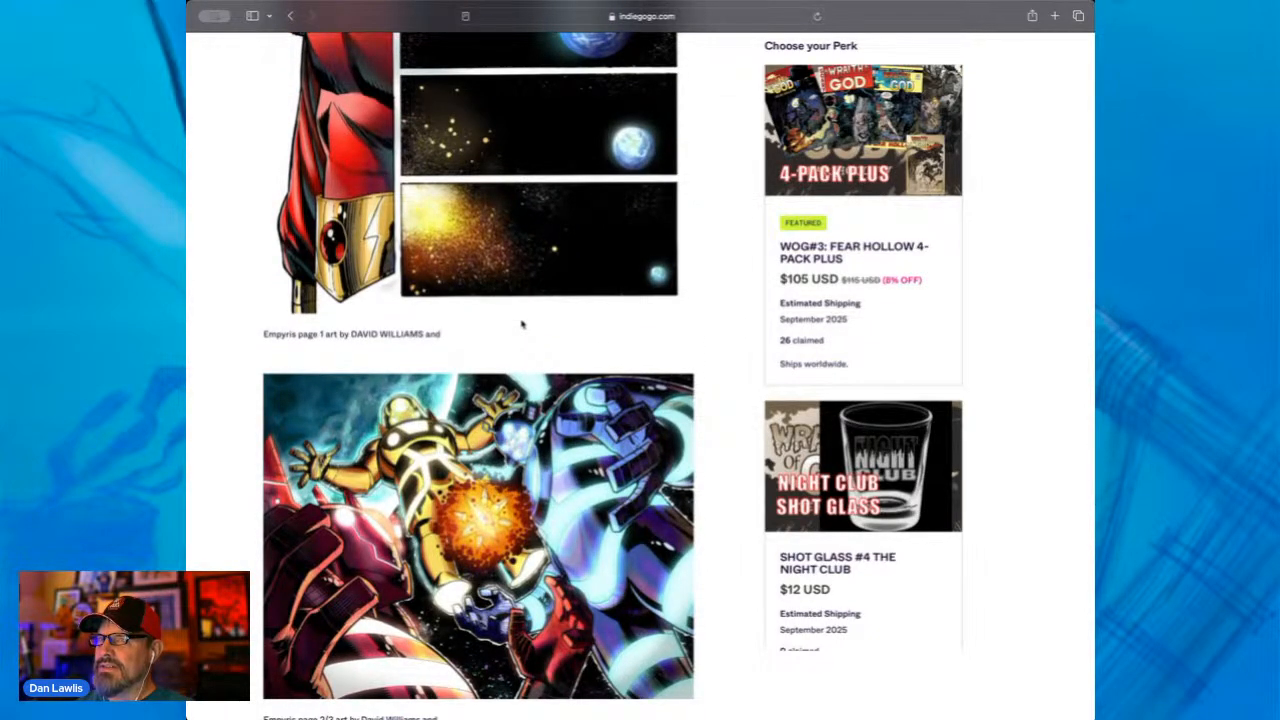
scroll(521, 323, up, 3)
scroll(521, 323, down, 3)
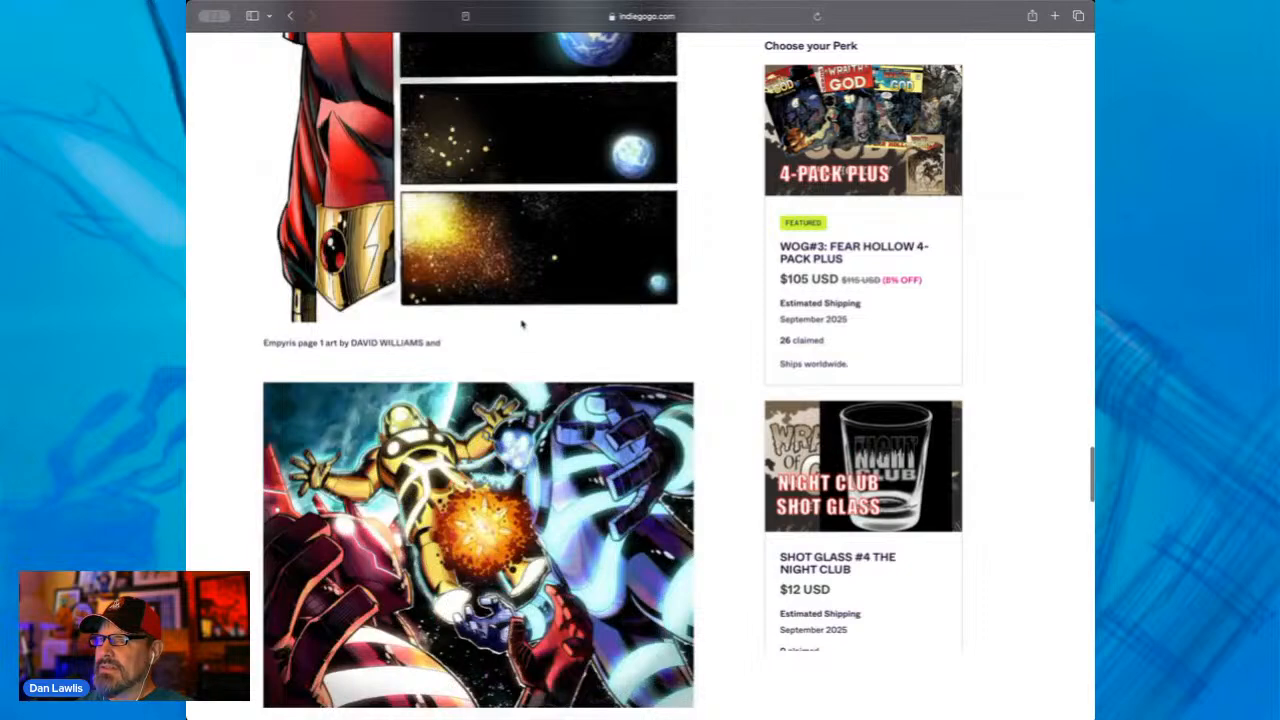
scroll(521, 323, up, 4)
scroll(521, 323, down, 2)
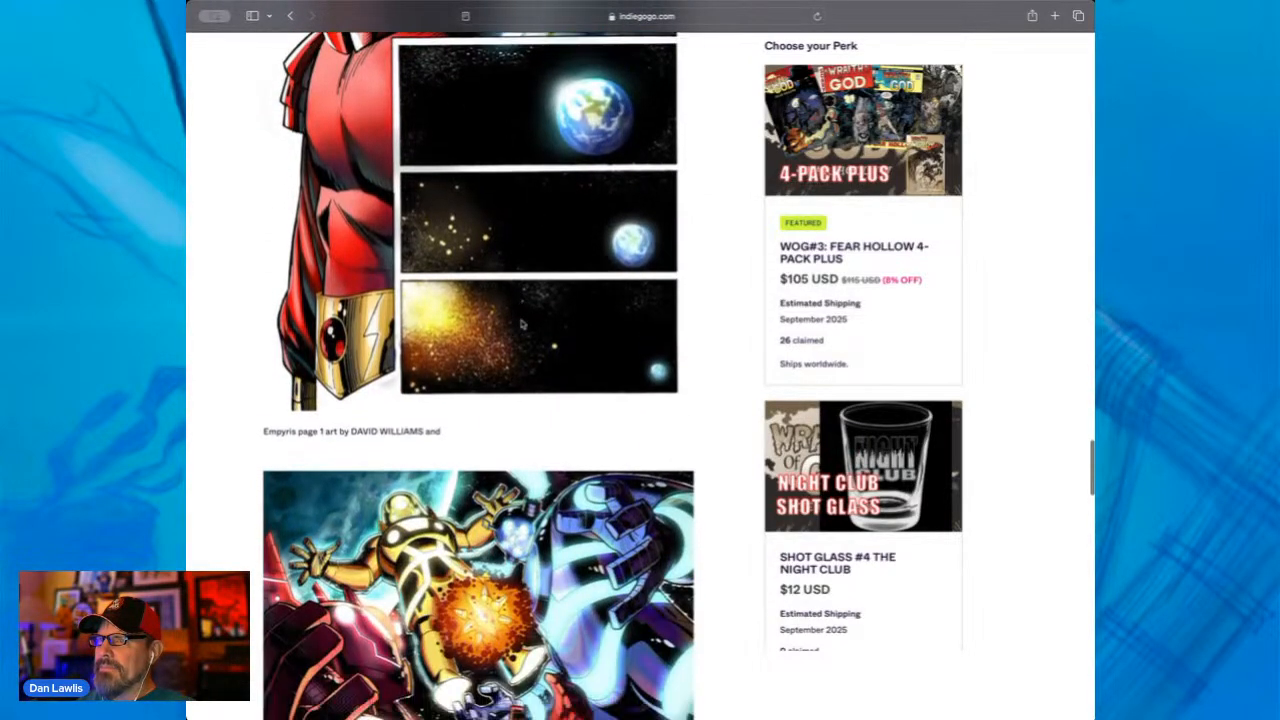
scroll(521, 323, down, 4)
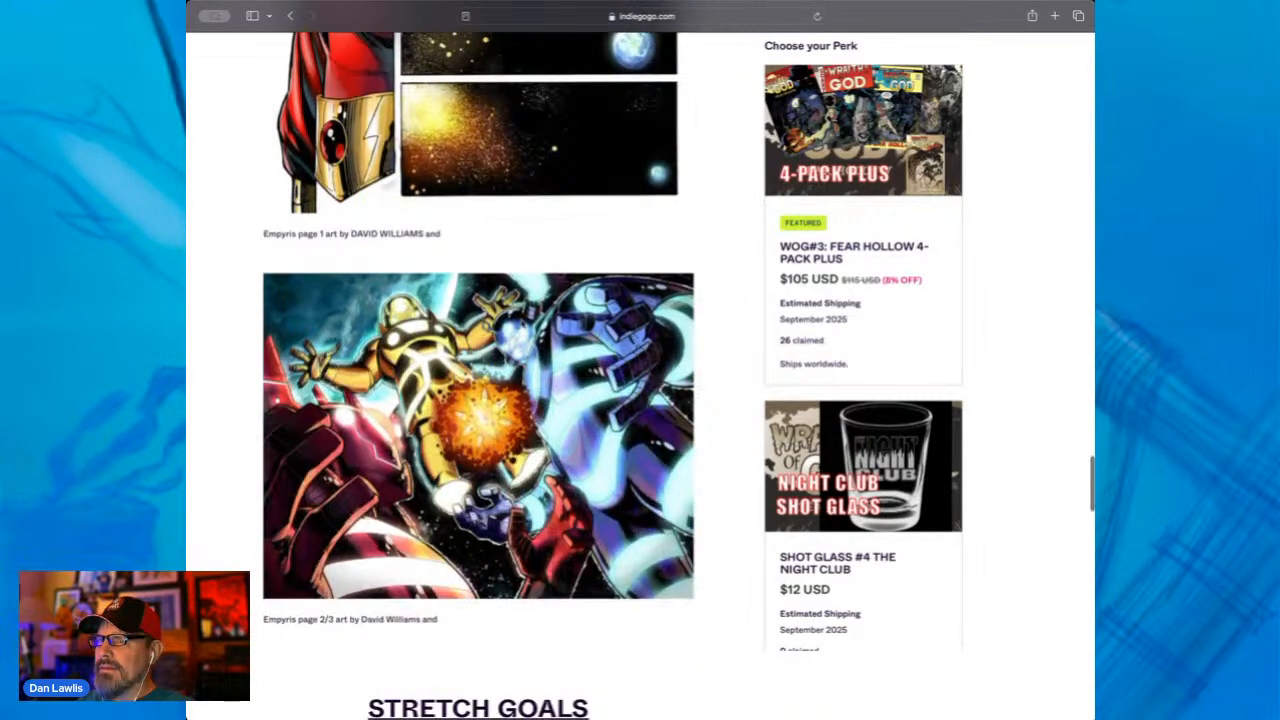
scroll(479, 400, up, 1)
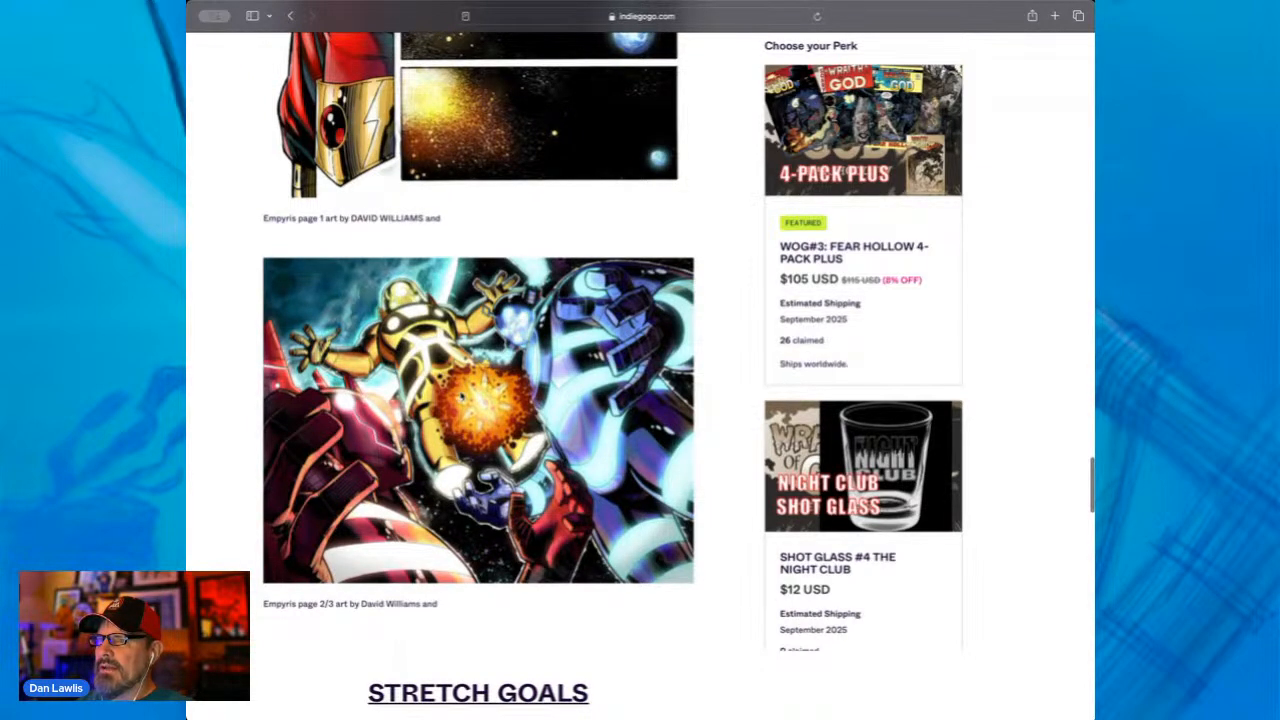
scroll(479, 420, up, 1)
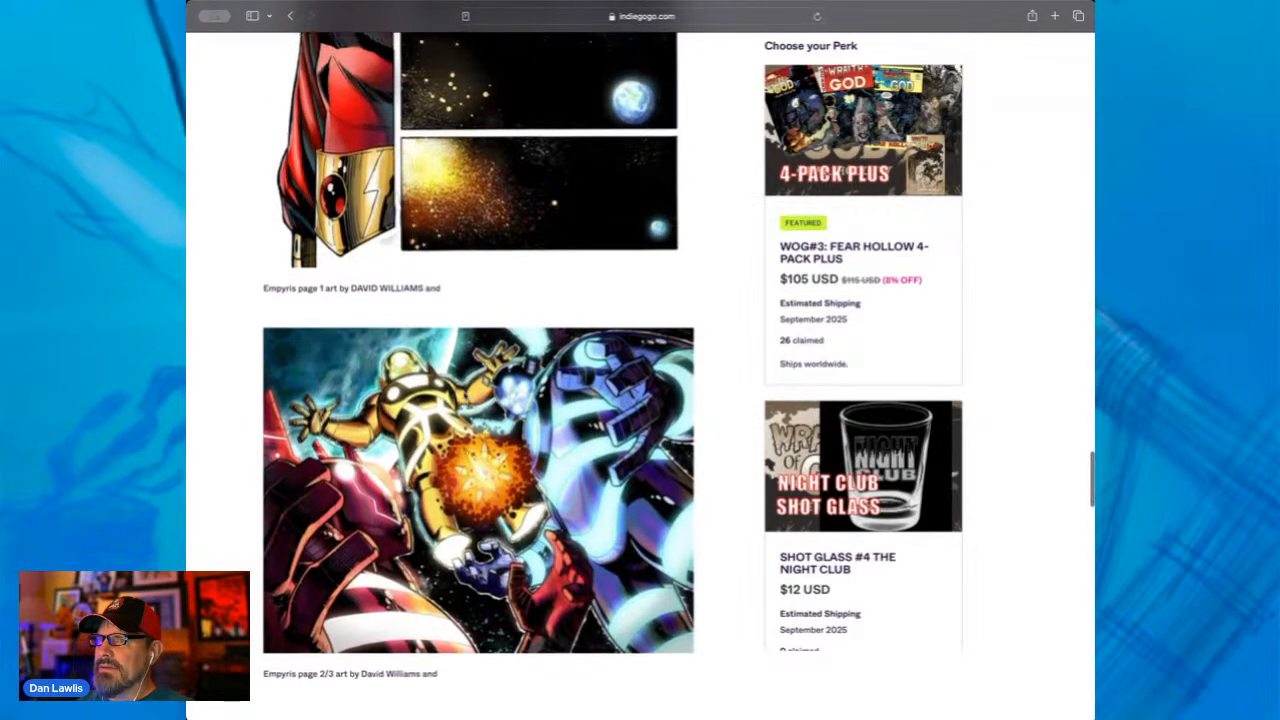
Return from the Empyris story art through the cover options to review Cover B and the end of Cover A
scroll(463, 396, up, 7)
scroll(463, 396, up, 18)
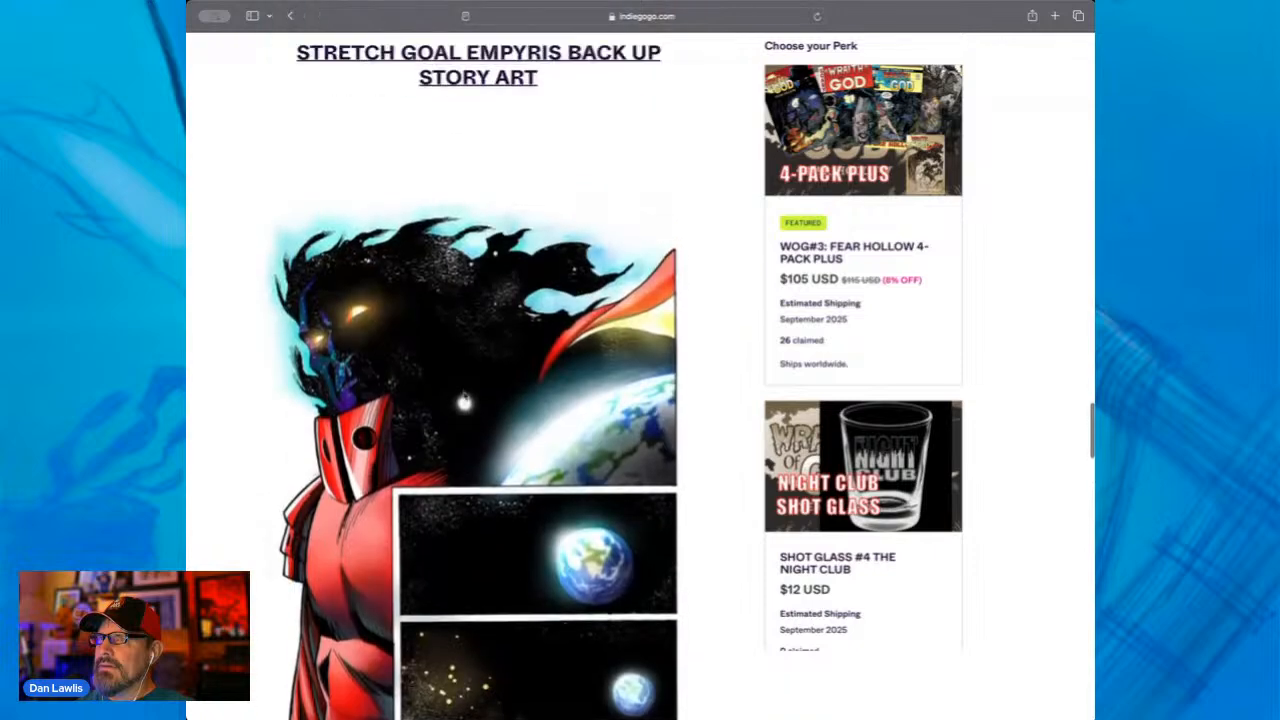
scroll(478, 376, up, 20)
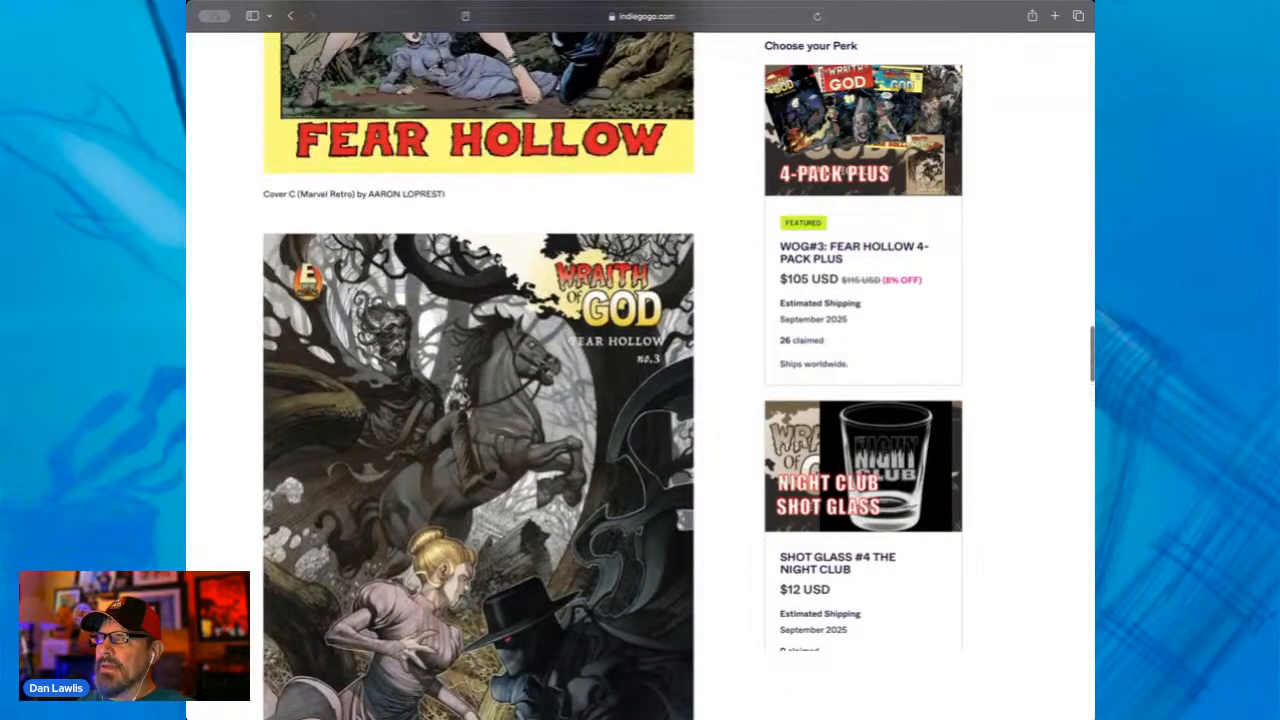
scroll(478, 376, up, 6)
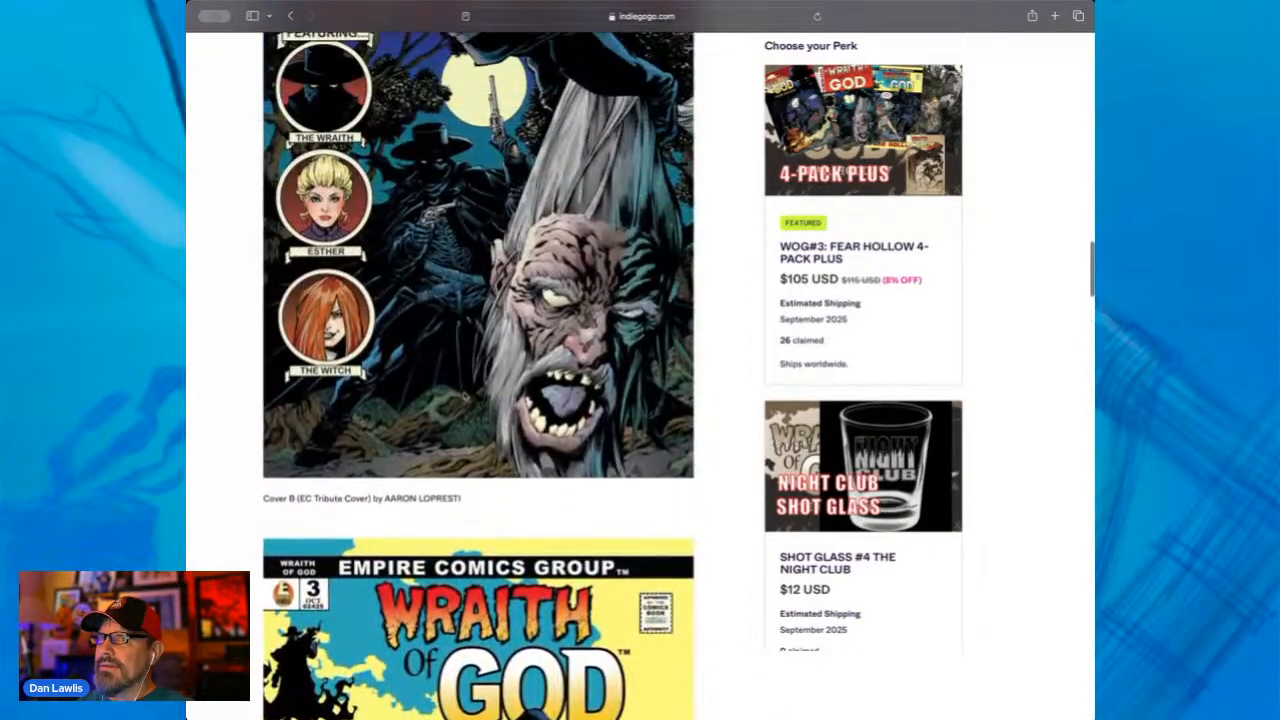
scroll(478, 376, up, 1)
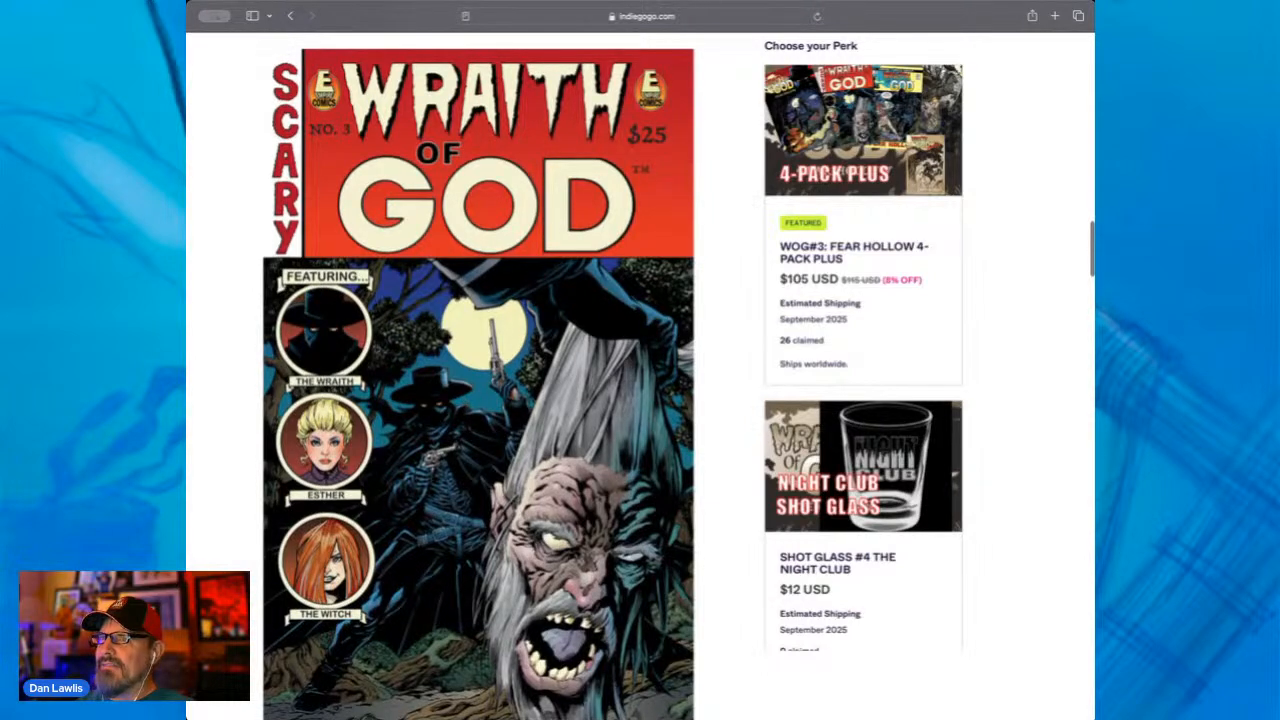
scroll(478, 376, up, 2)
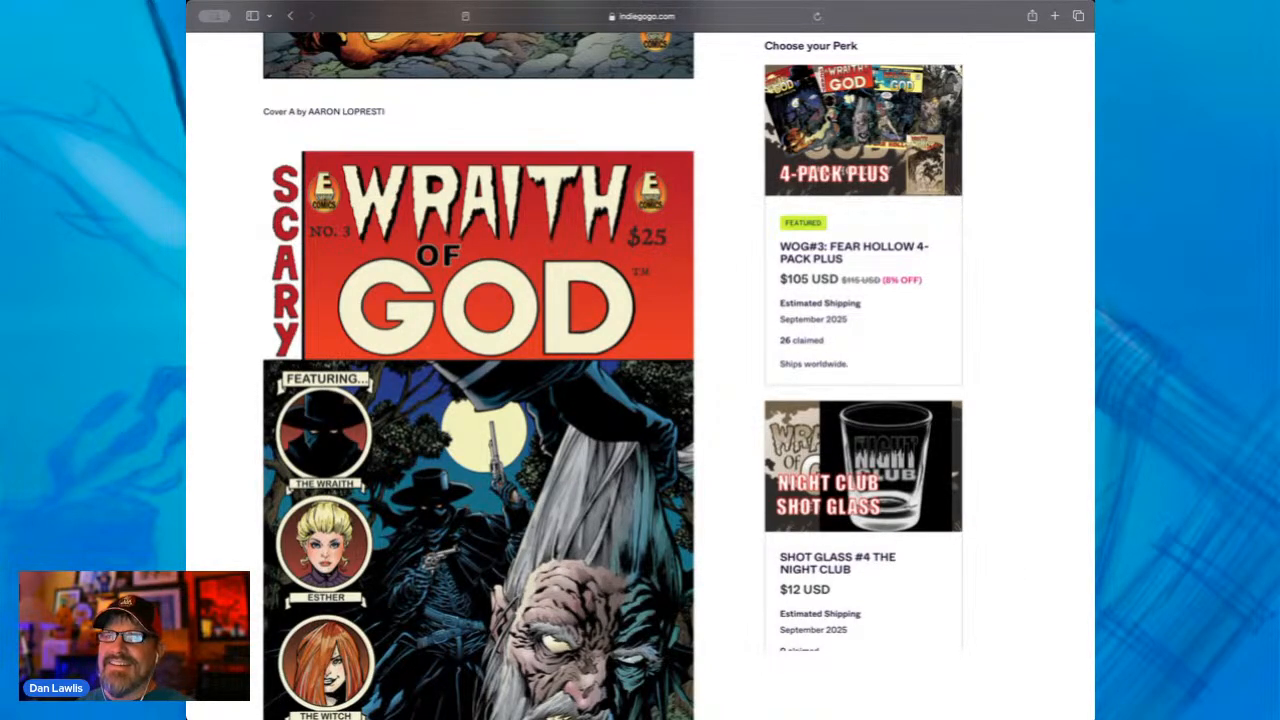
scroll(580, 460, up, 10)
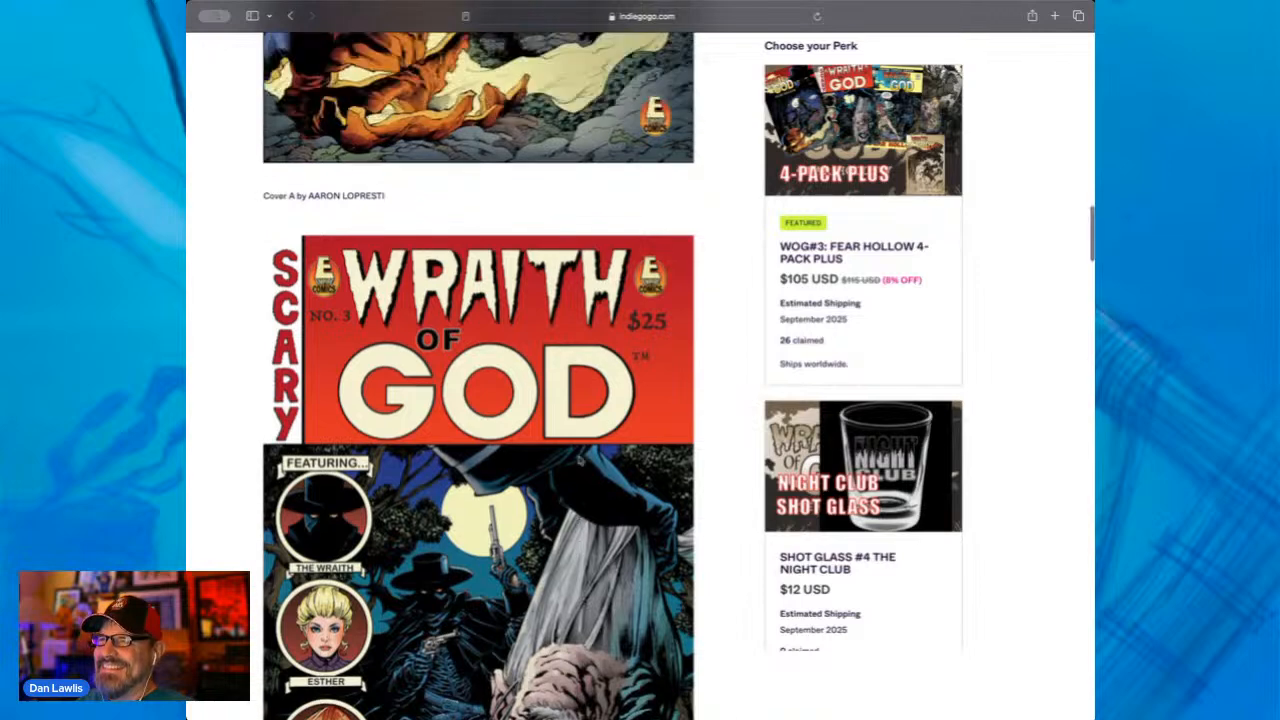
Review the full Cover A artwork, the story summary and the creator's introduction on the campaign page
scroll(579, 458, up, 2)
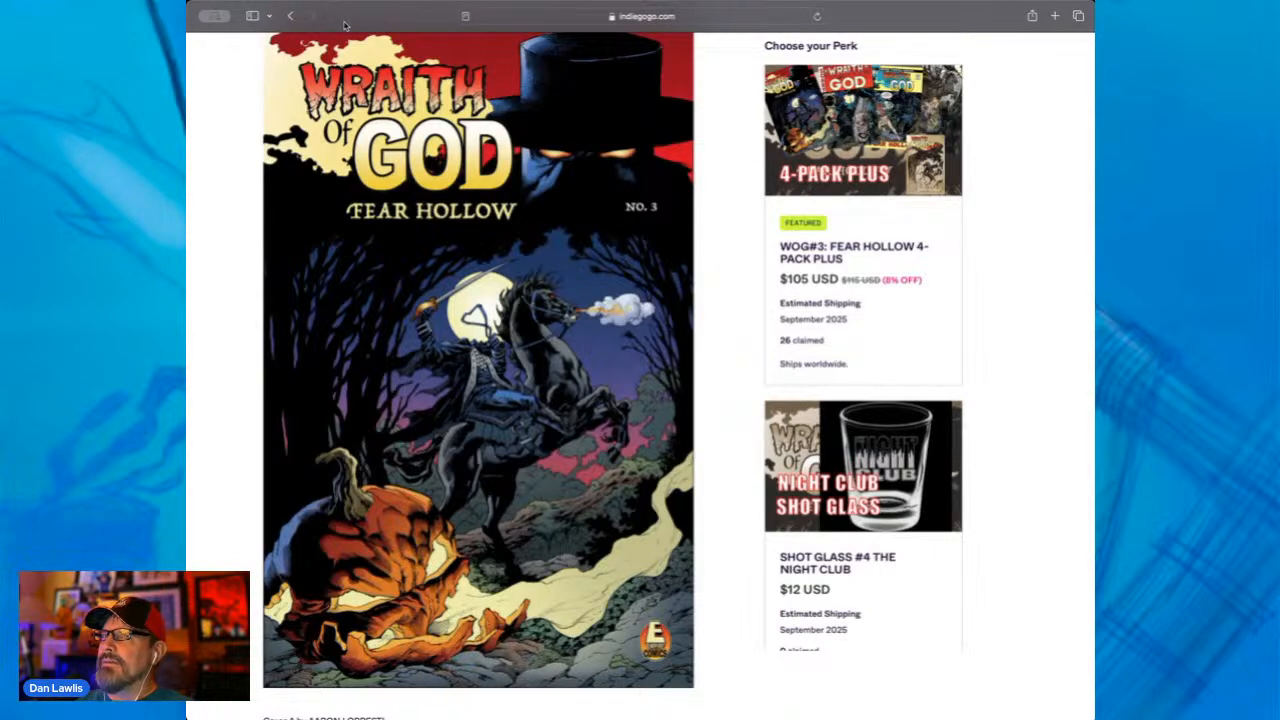
scroll(433, 134, up, 6)
scroll(433, 134, up, 10)
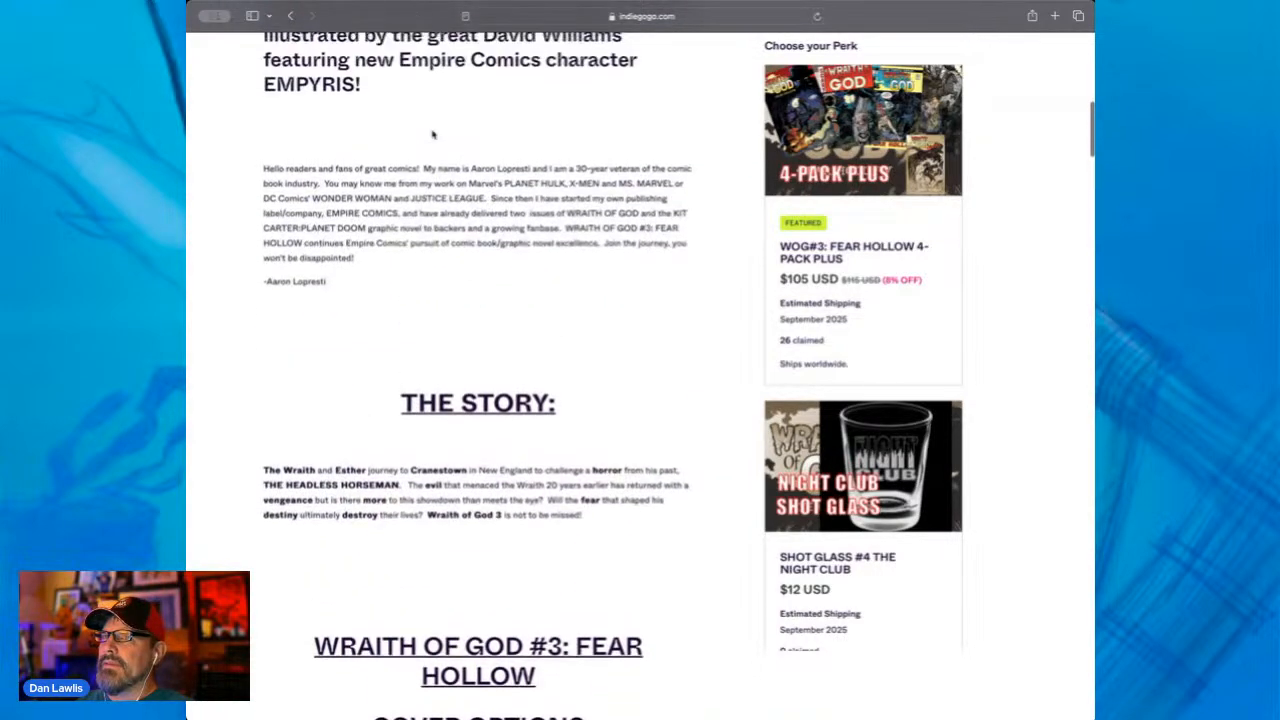
scroll(432, 131, up, 4)
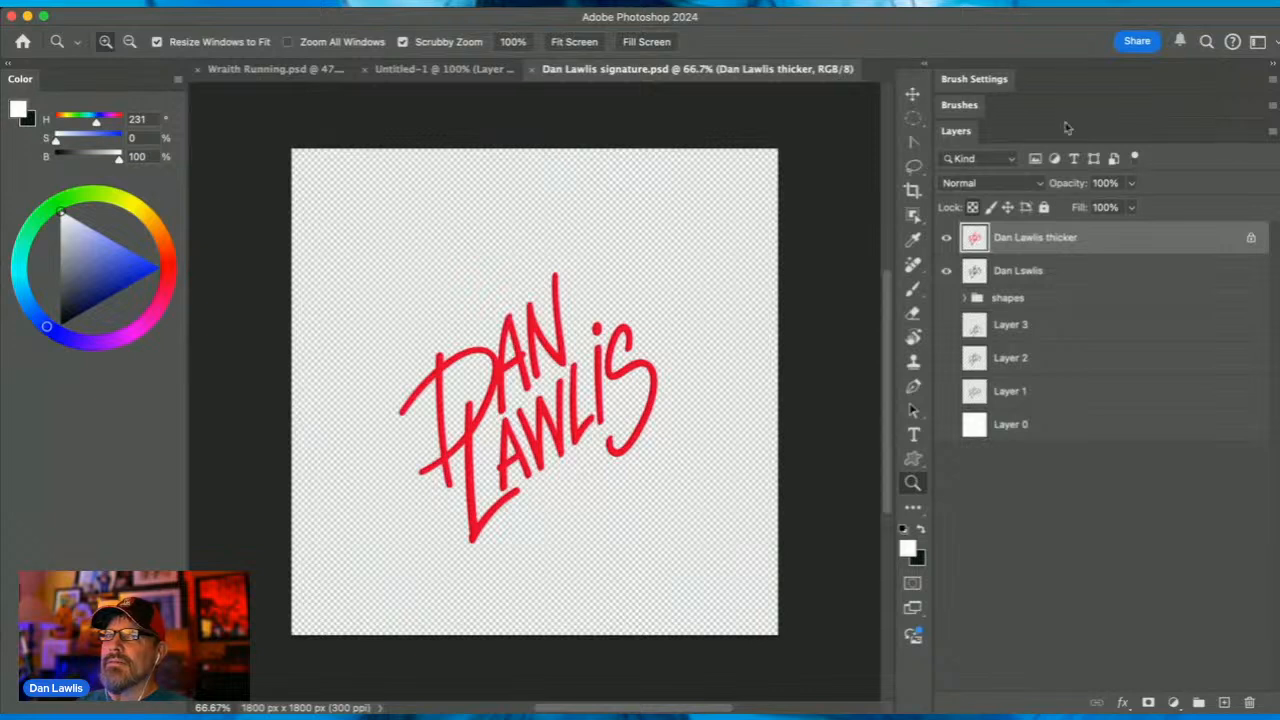
Switch to Photoshop and copy the thicker red signature layer from the signature file into Wraith Running.psd
click(912, 93)
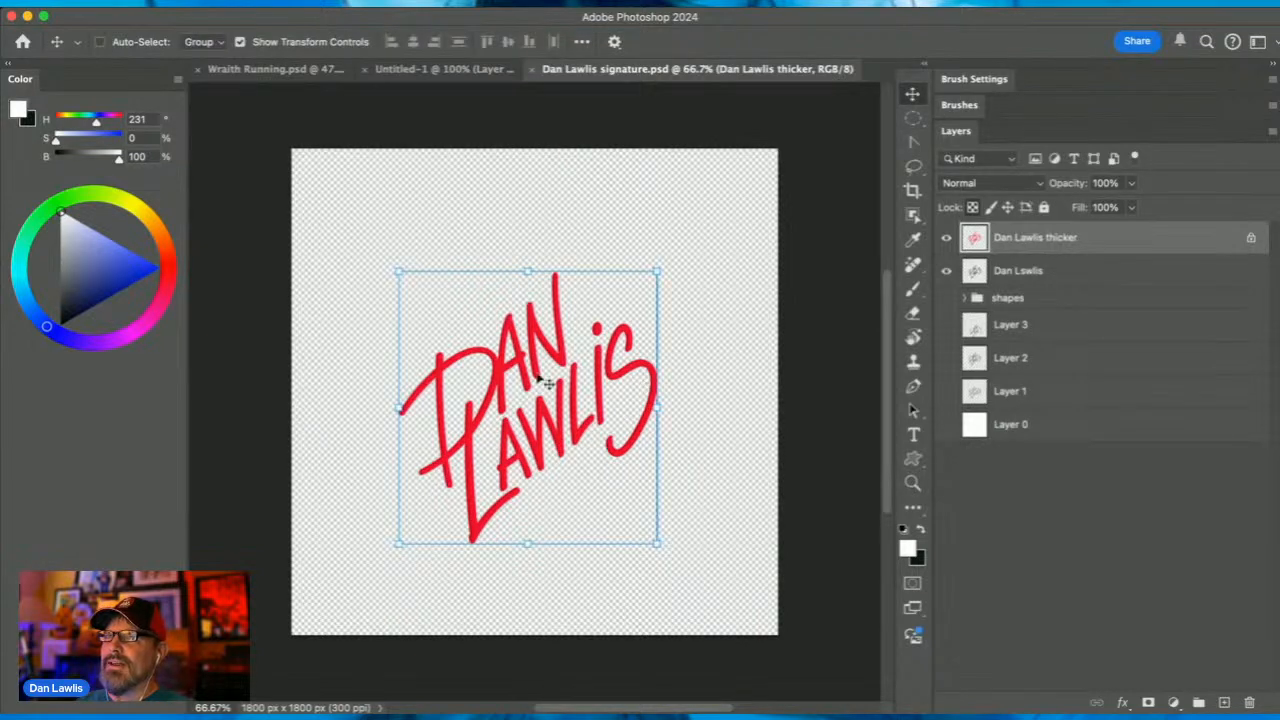
drag(559, 381, 484, 259)
mouse_move(444, 216)
mouse_down()
mouse_move(371, 94)
mouse_move(287, 77)
mouse_move(609, 465)
mouse_move(662, 512)
mouse_move(770, 532)
mouse_move(479, 303)
mouse_move(505, 355)
mouse_up()
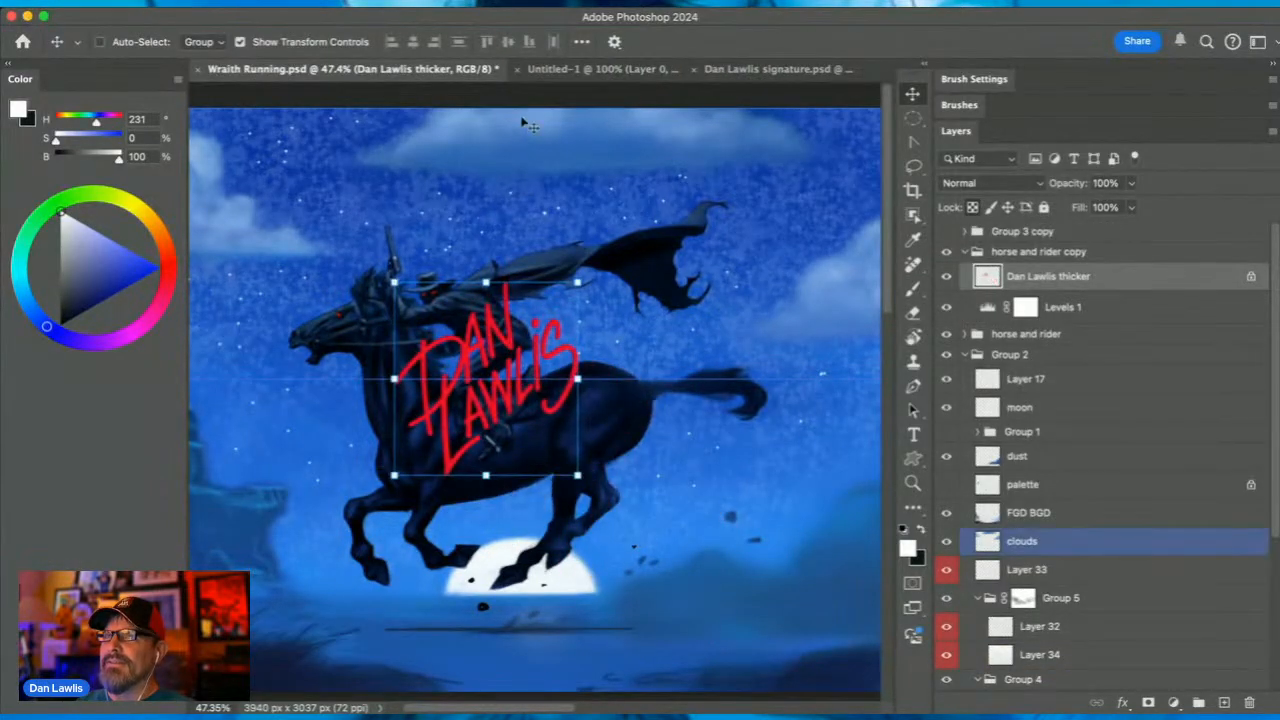
Close the Untitled-1 star document and return to the signature layer in Wraith Running.psd
click(560, 69)
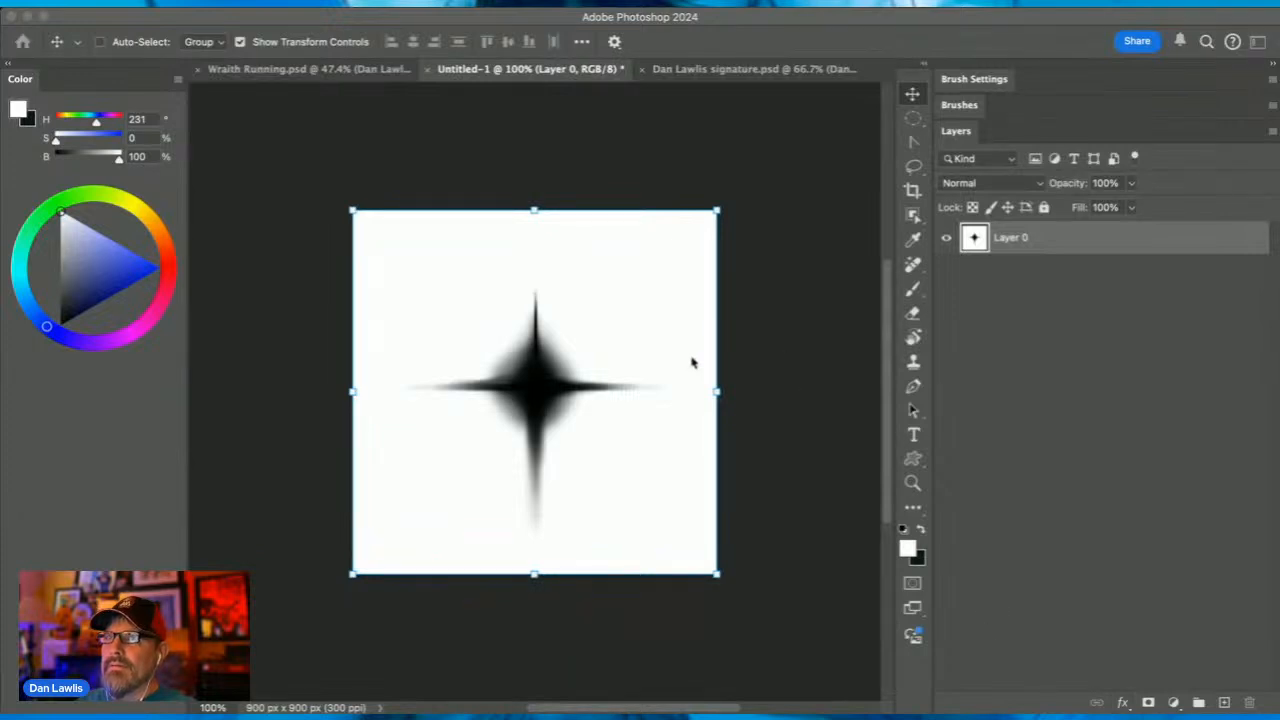
click(428, 69)
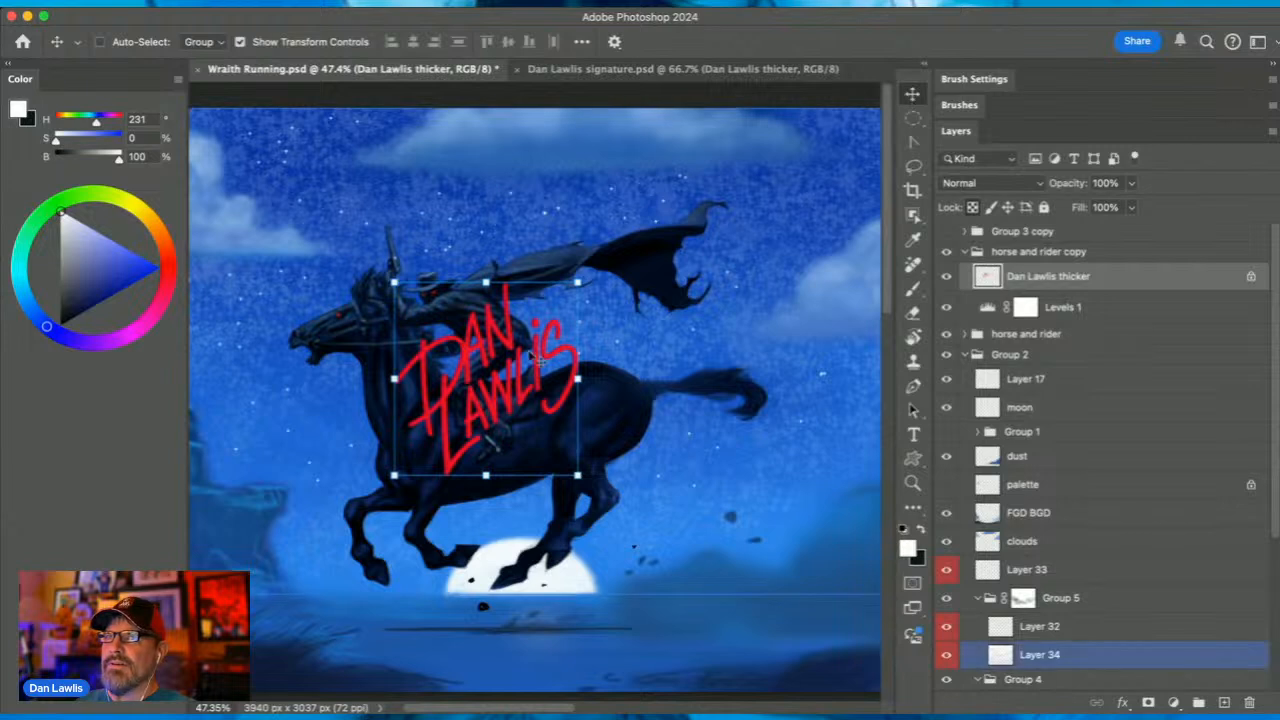
mouse_move(1117, 280)
mouse_down()
mouse_move(1117, 223)
mouse_move(1123, 271)
mouse_up()
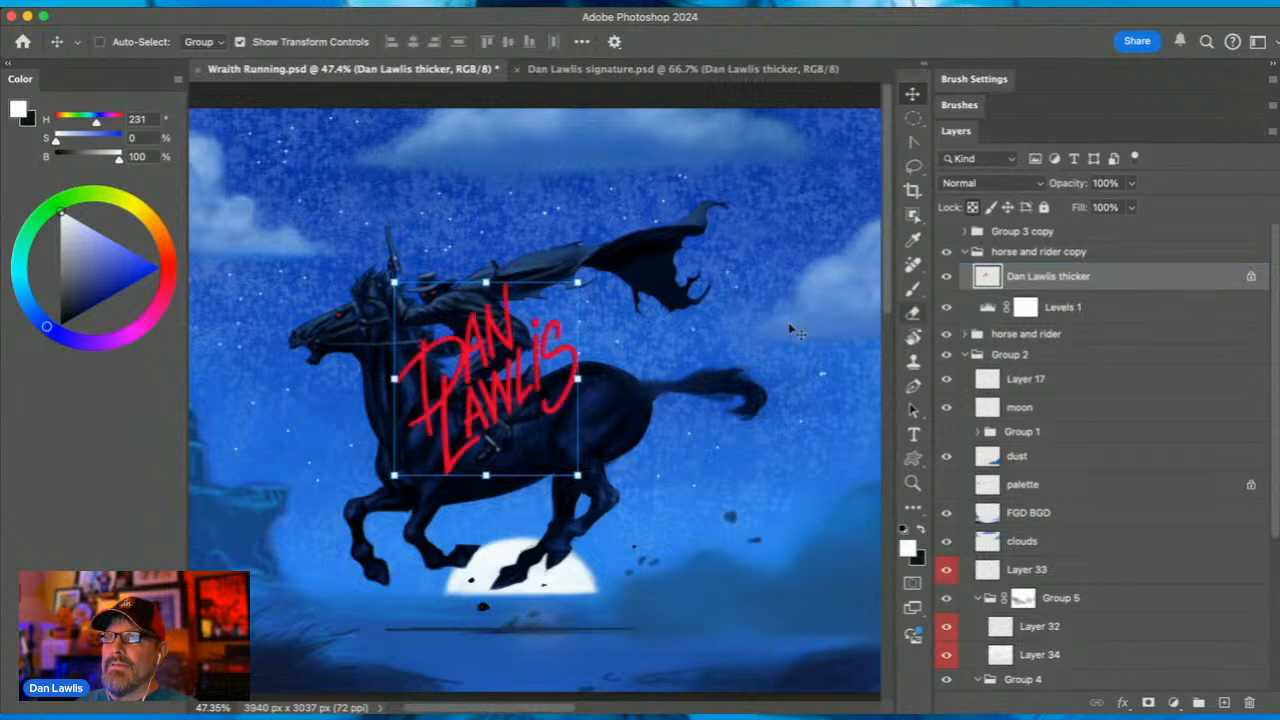
Scale the signature proportionally to about 26% and place it in the lower-right corner of the painting
drag(516, 366, 776, 521)
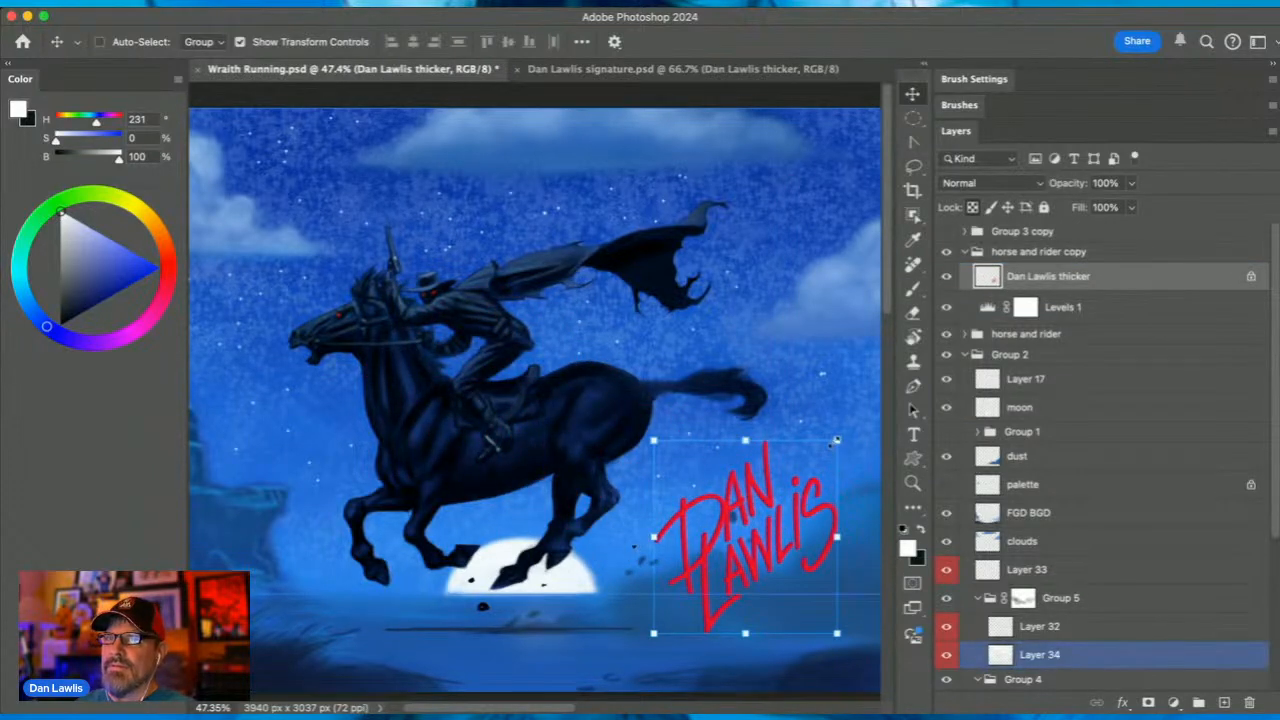
key(super+t)
mouse_move(837, 440)
mouse_down()
mouse_move(735, 590)
mouse_move(838, 625)
mouse_move(852, 660)
mouse_up()
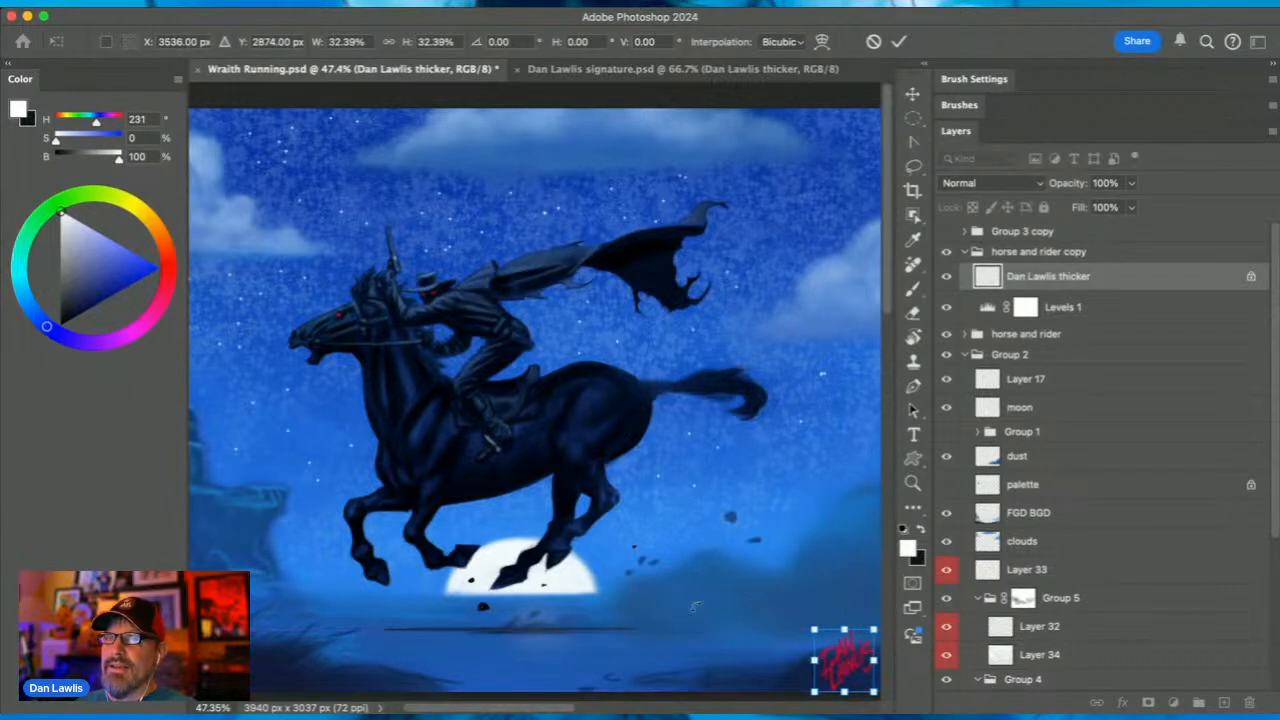
scroll(335, 278, right, 3)
scroll(335, 278, down, 2)
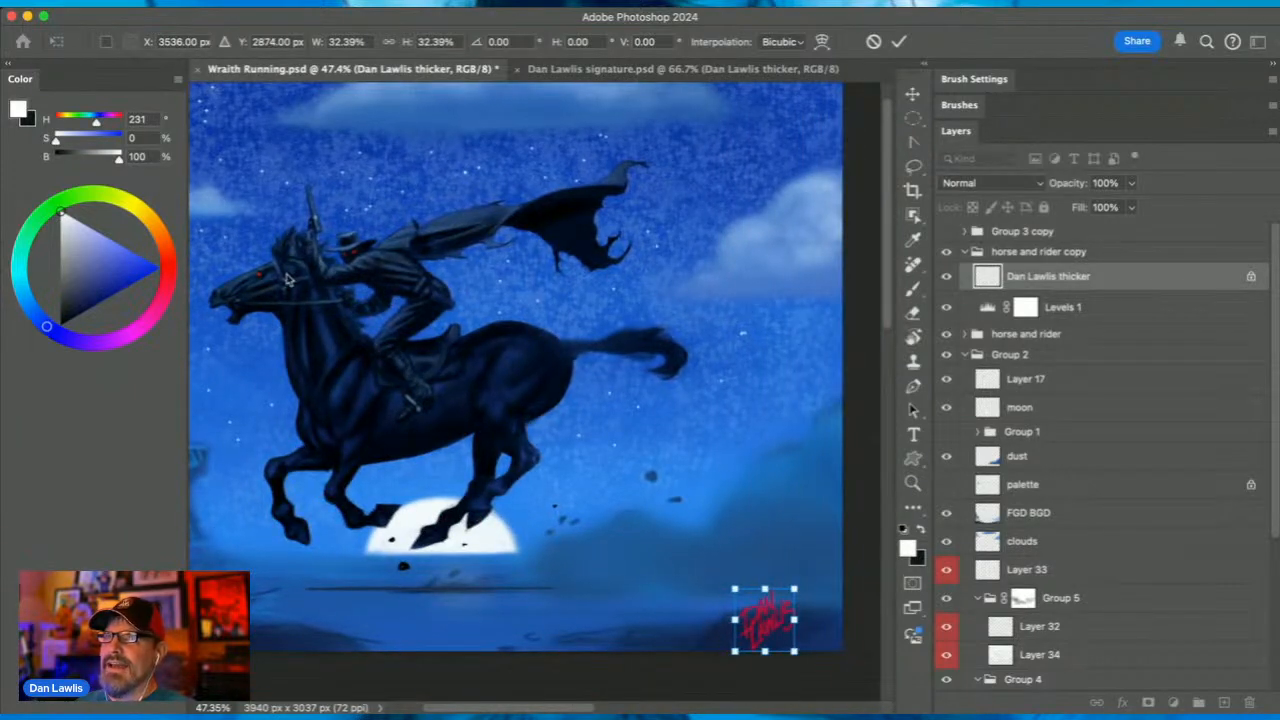
mouse_move(786, 620)
mouse_down()
mouse_move(817, 608)
mouse_move(810, 573)
mouse_move(810, 625)
mouse_up()
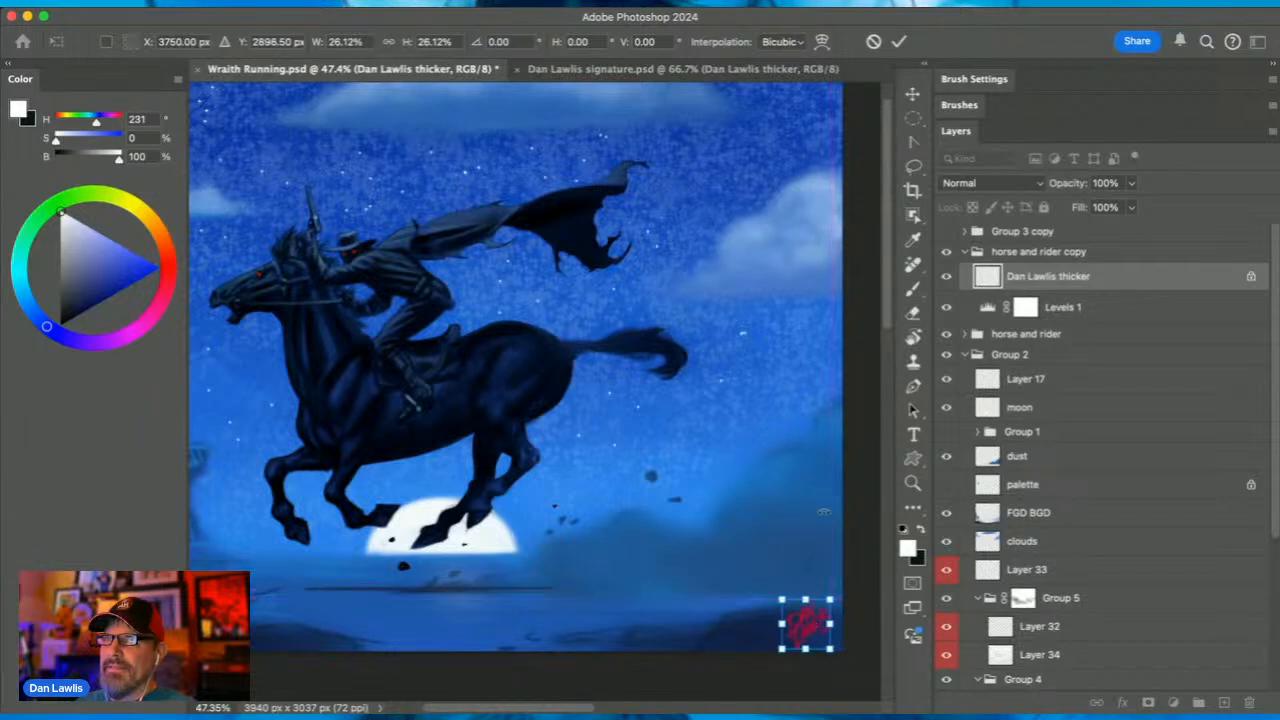
key(Return)
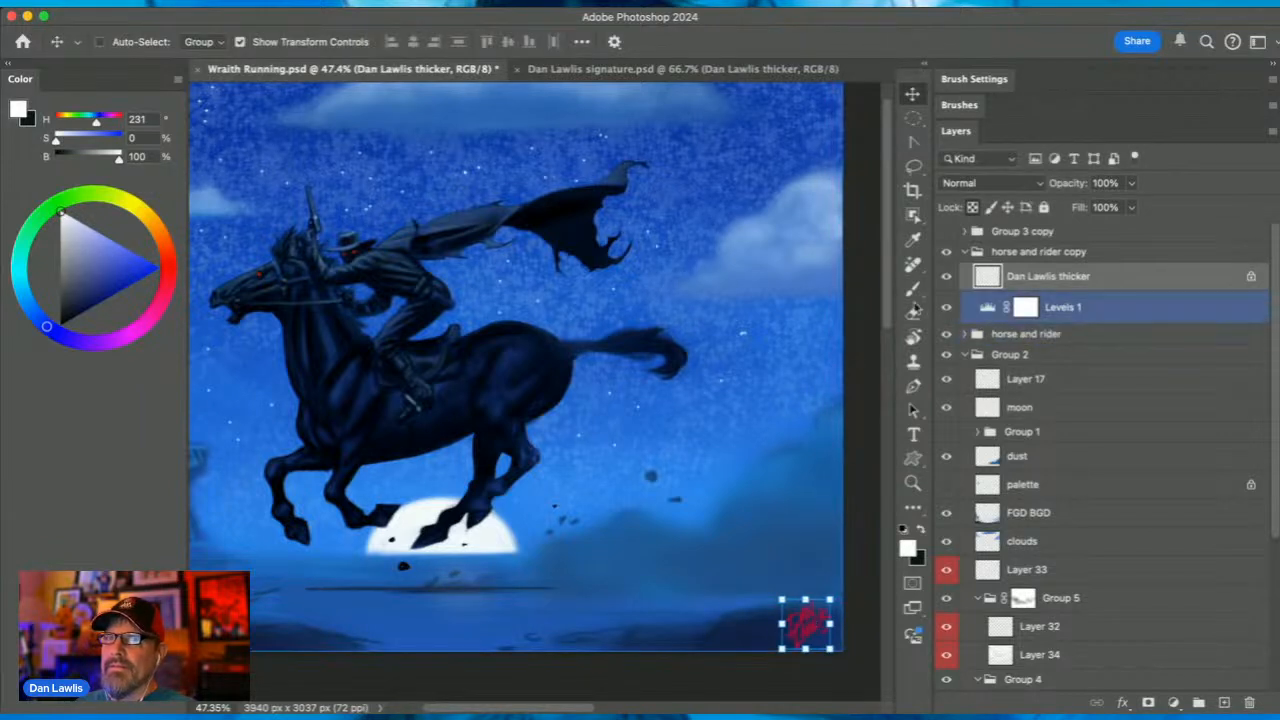
Lower the opacity of the signature layer to 65%
key(b)
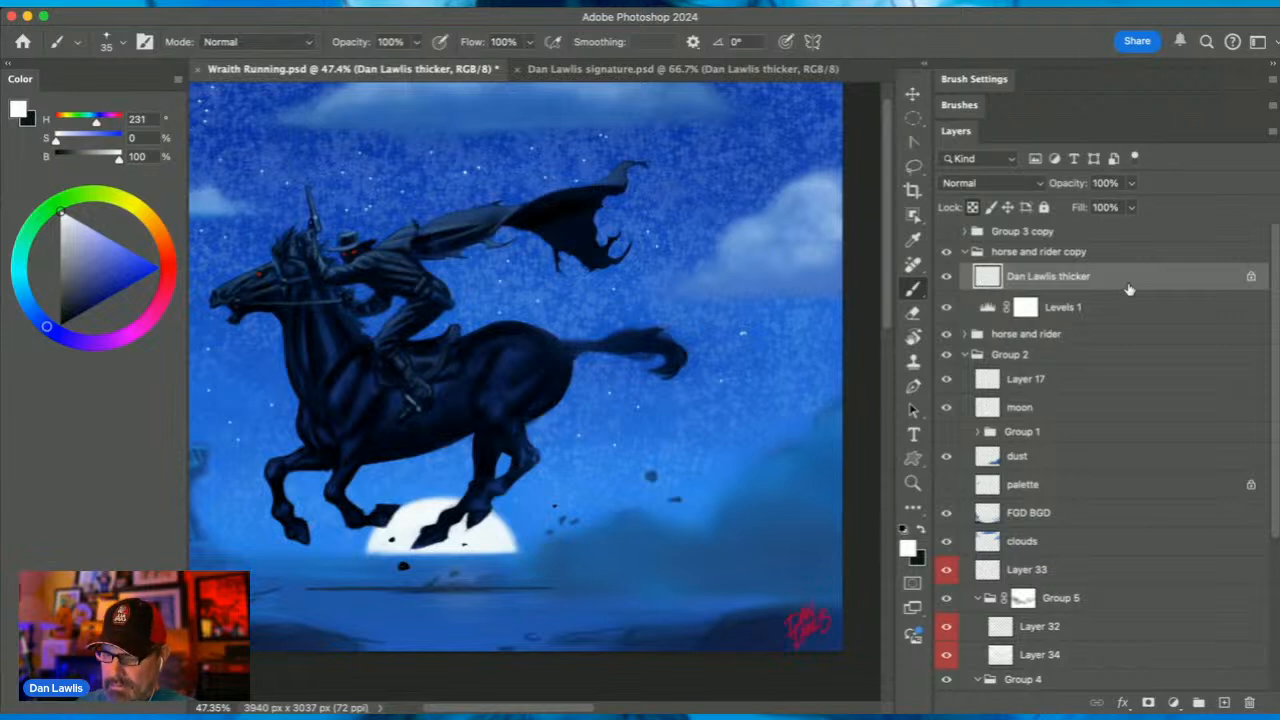
key(i)
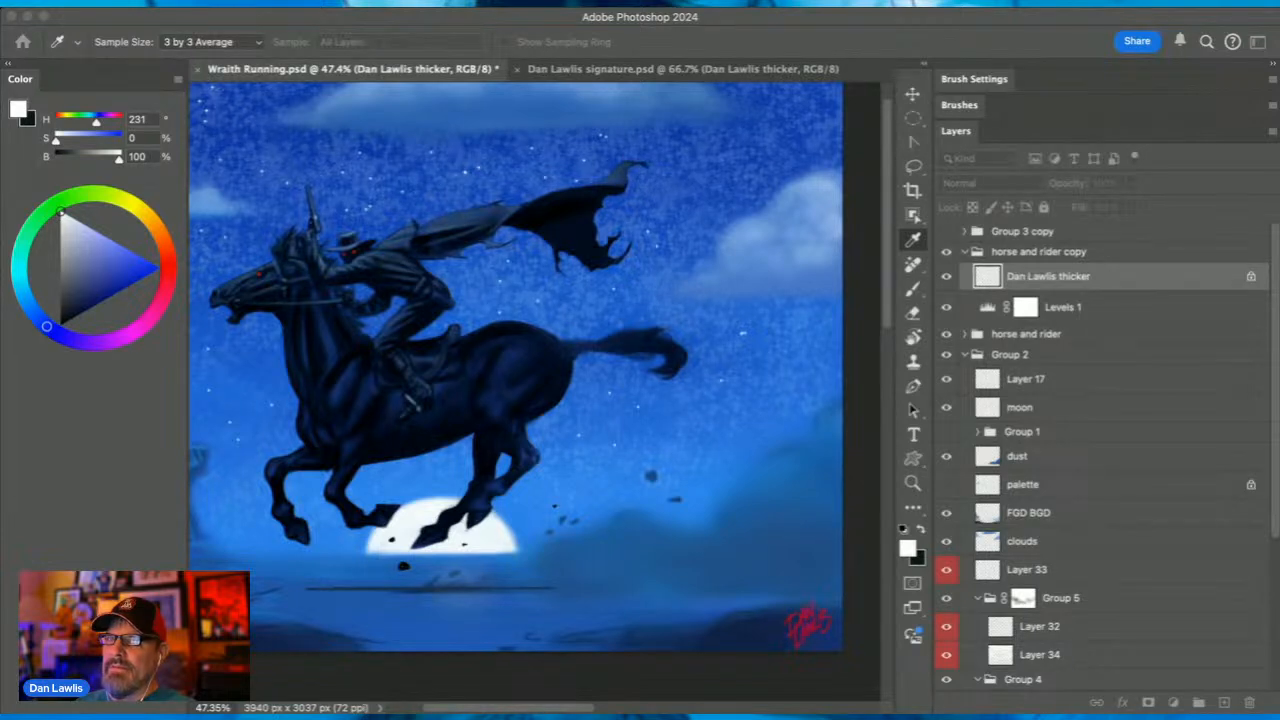
key(Return)
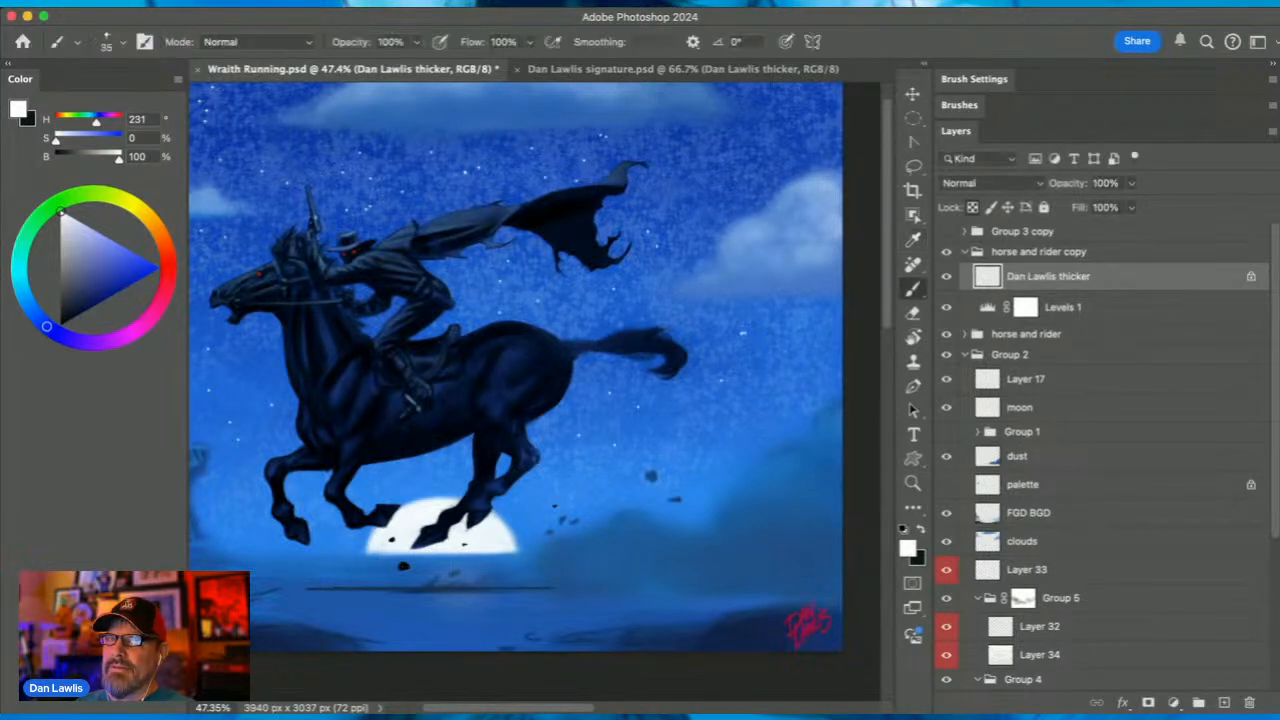
click(1131, 184)
drag(1134, 207, 1107, 209)
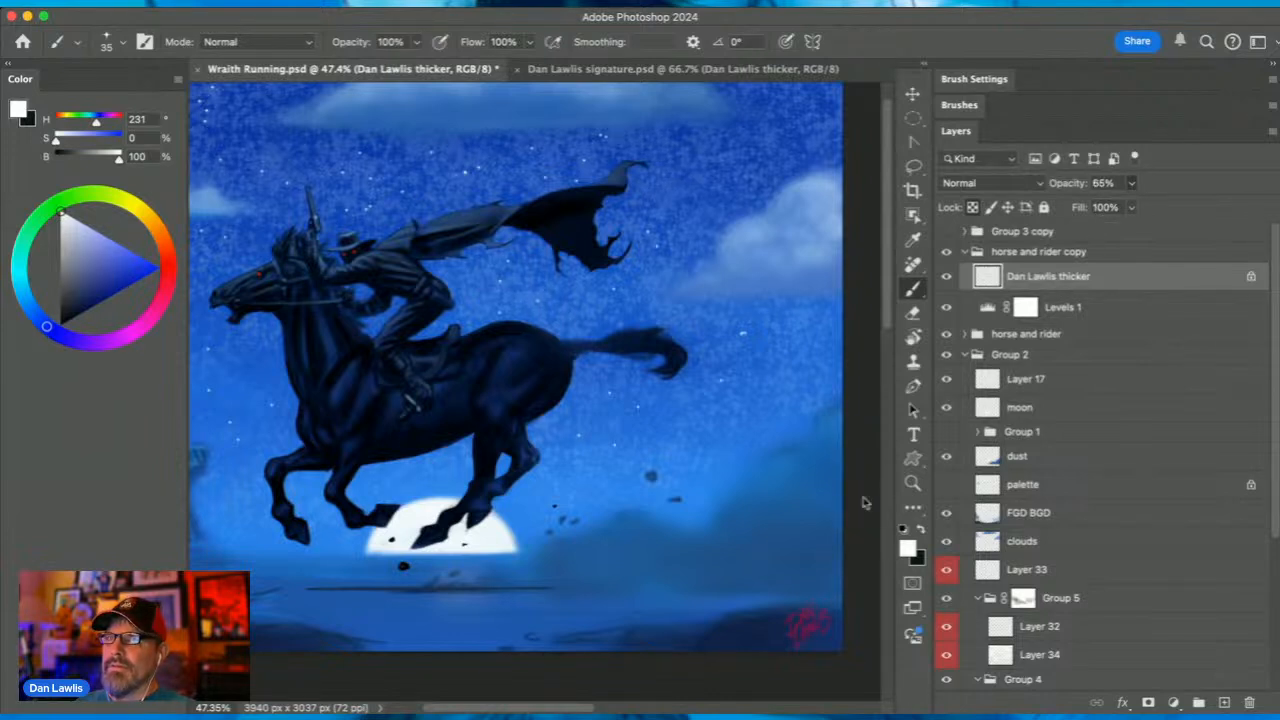
Examine the finished horse and rider painting as a whole and up close, including the sky, moon and corner signature
click(912, 483)
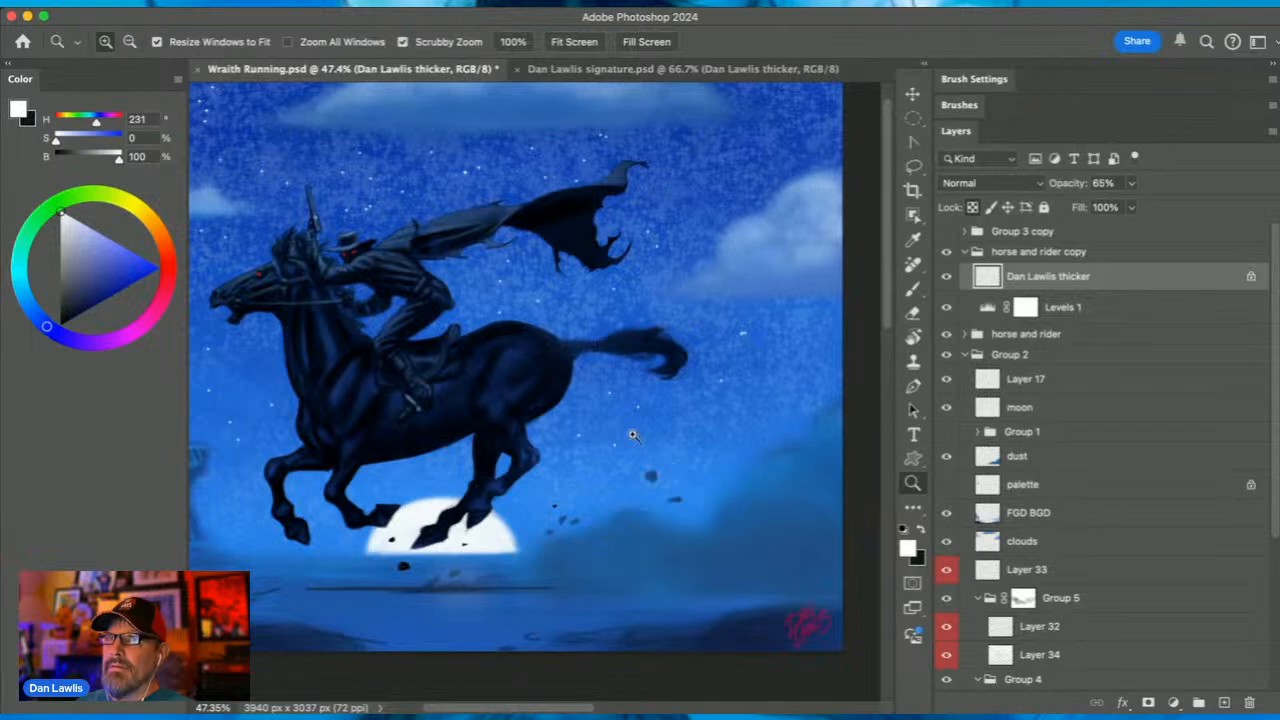
drag(567, 392, 660, 420)
scroll(668, 420, right, 1)
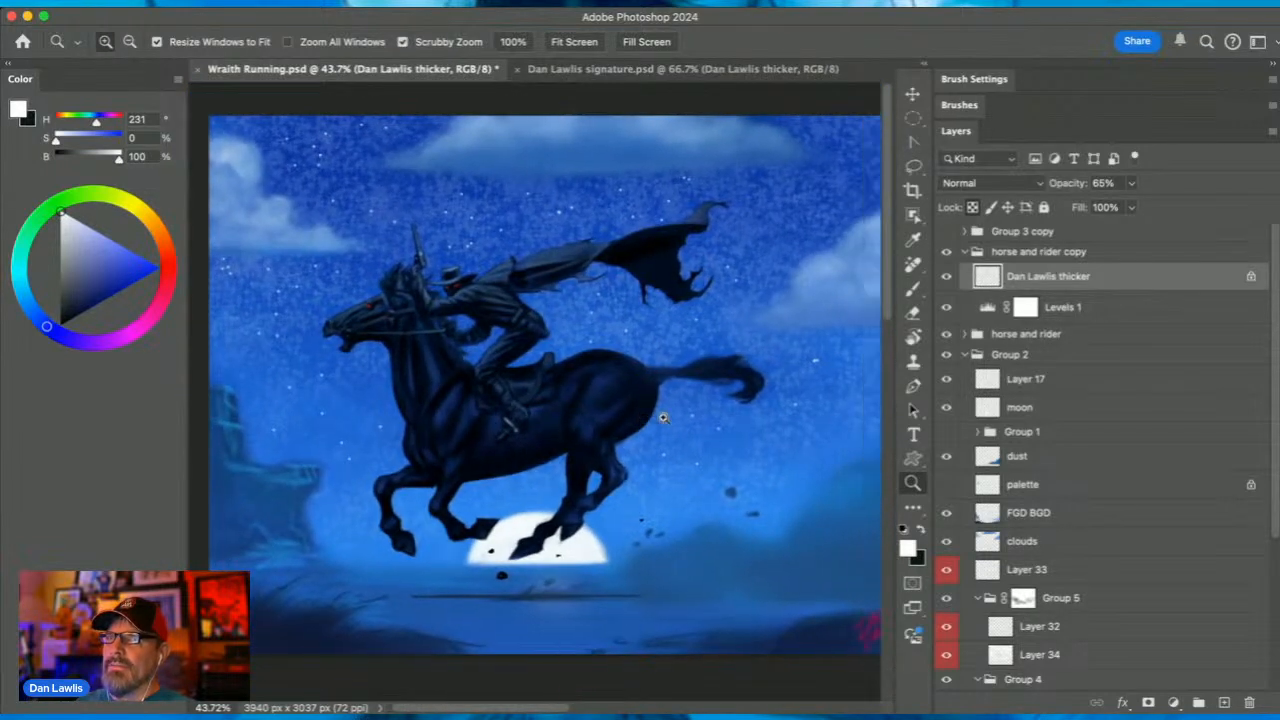
scroll(665, 418, right, 1)
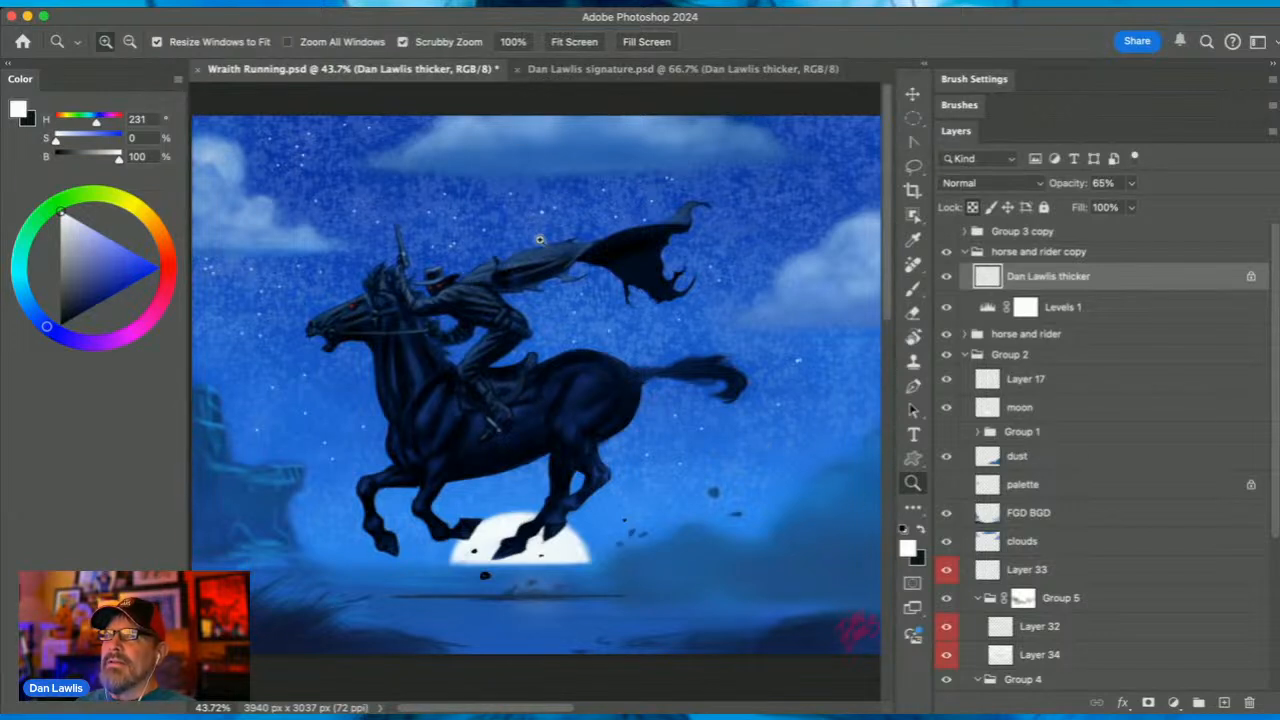
mouse_move(579, 292)
mouse_down()
mouse_move(577, 279)
mouse_move(569, 304)
mouse_up()
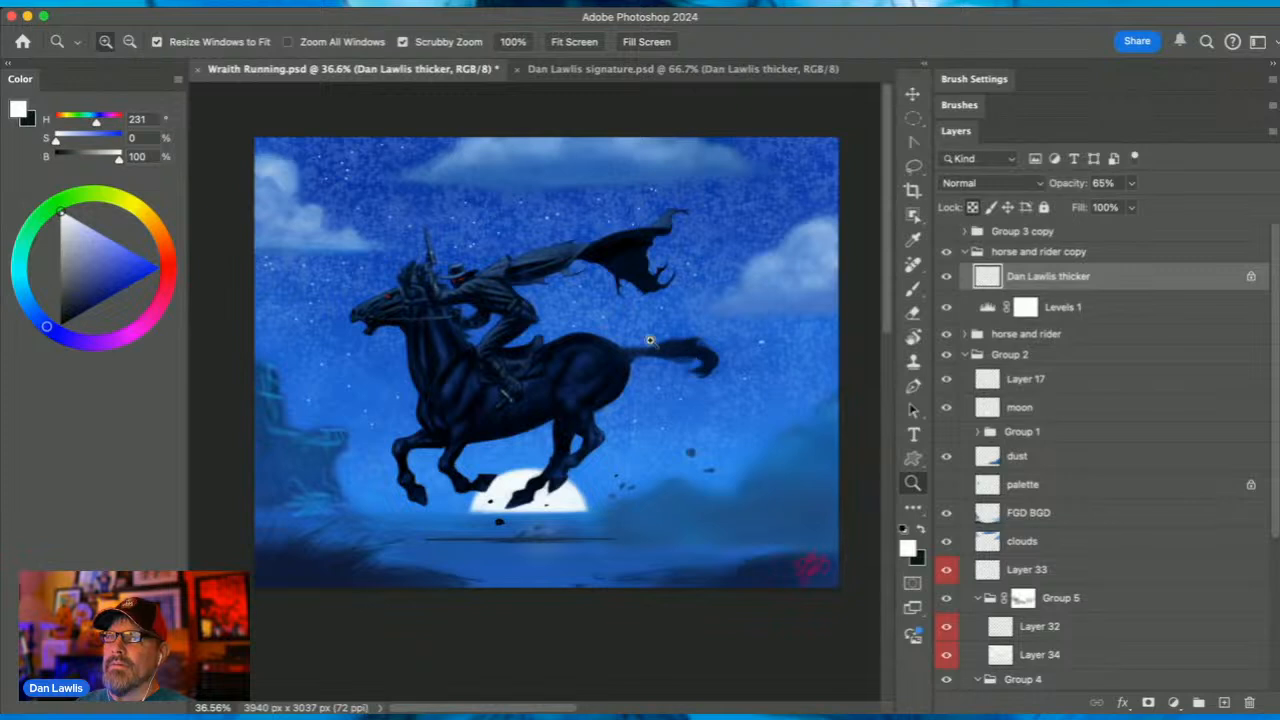
drag(648, 322, 686, 356)
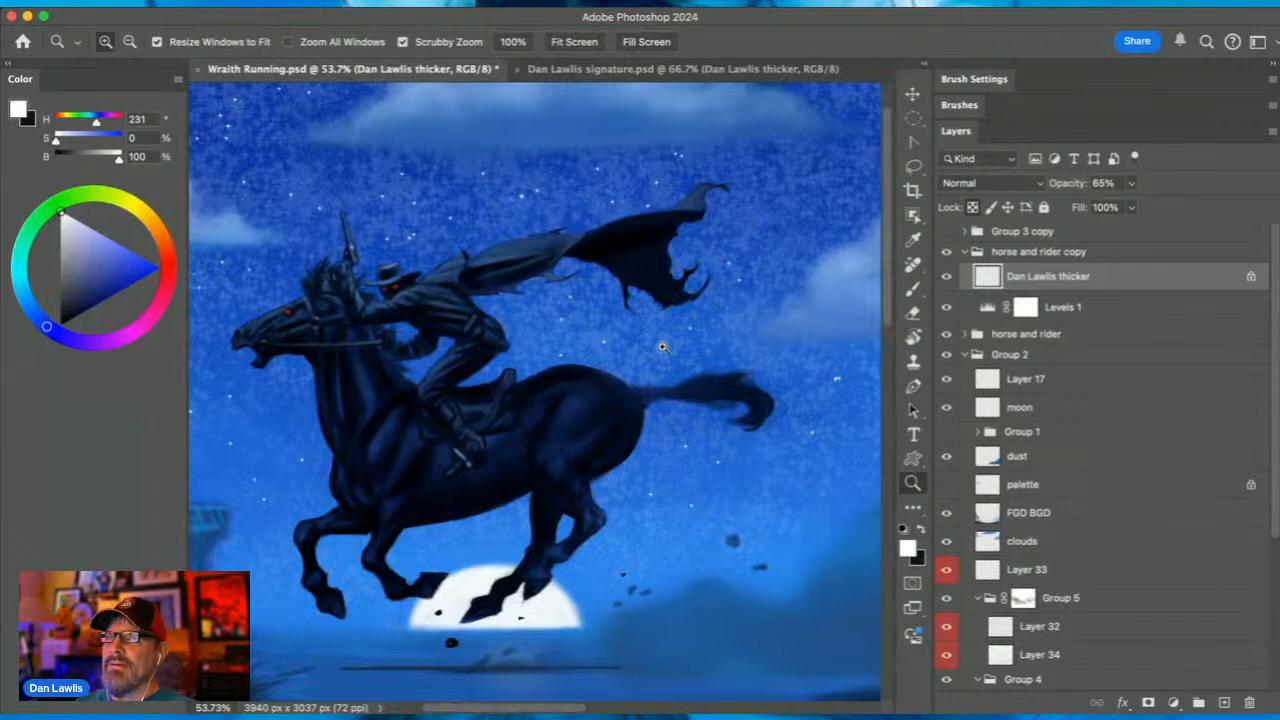
scroll(662, 347, left, 3)
scroll(662, 347, down, 1)
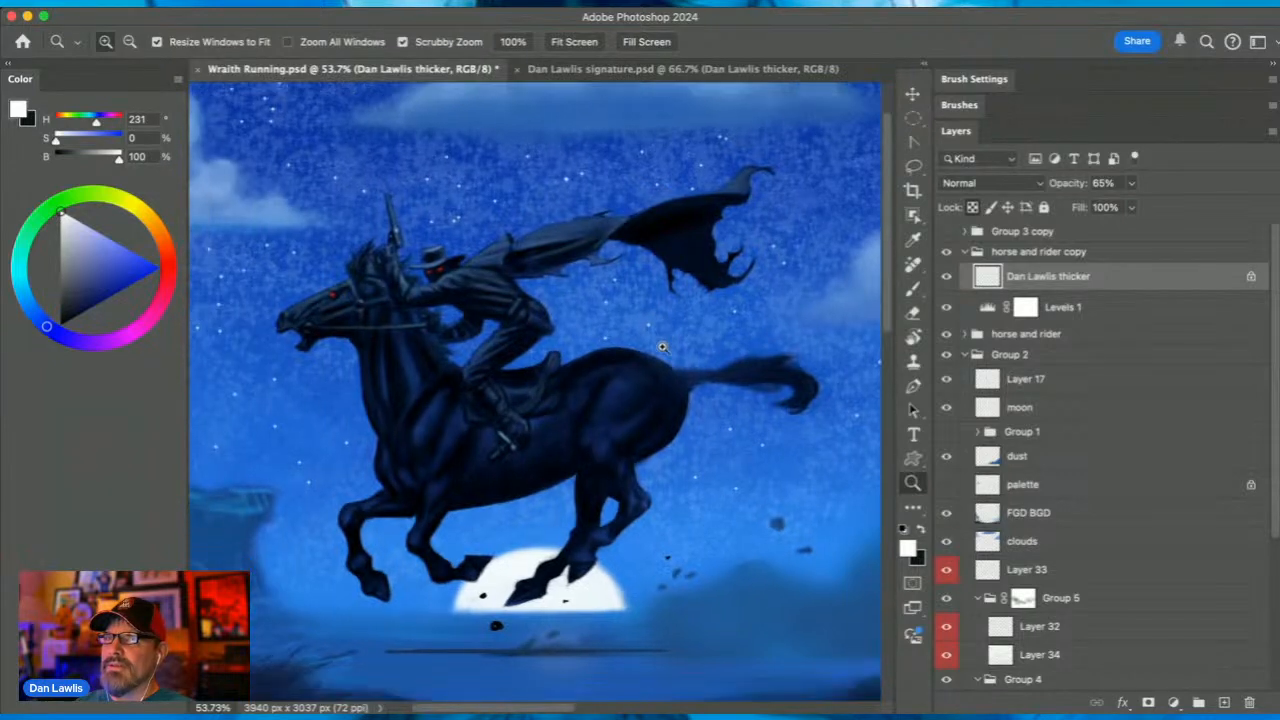
scroll(662, 347, right, 3)
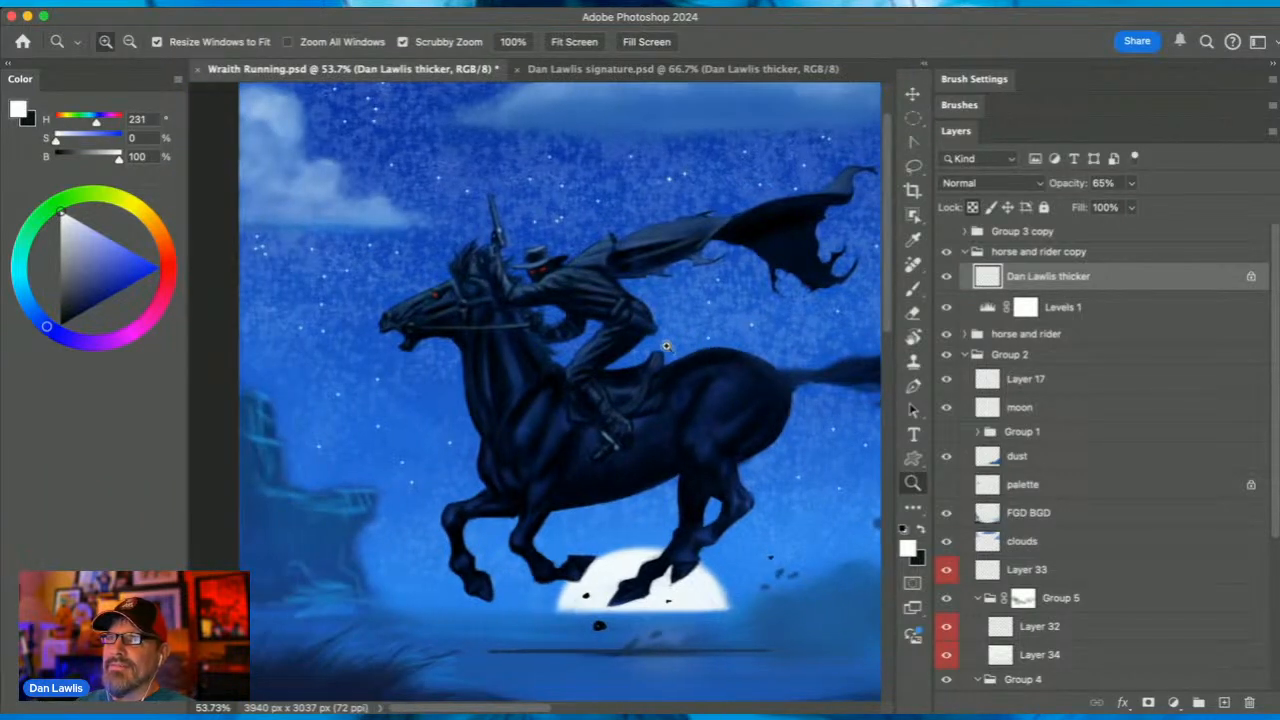
scroll(666, 346, right, 3)
scroll(666, 346, left, 6)
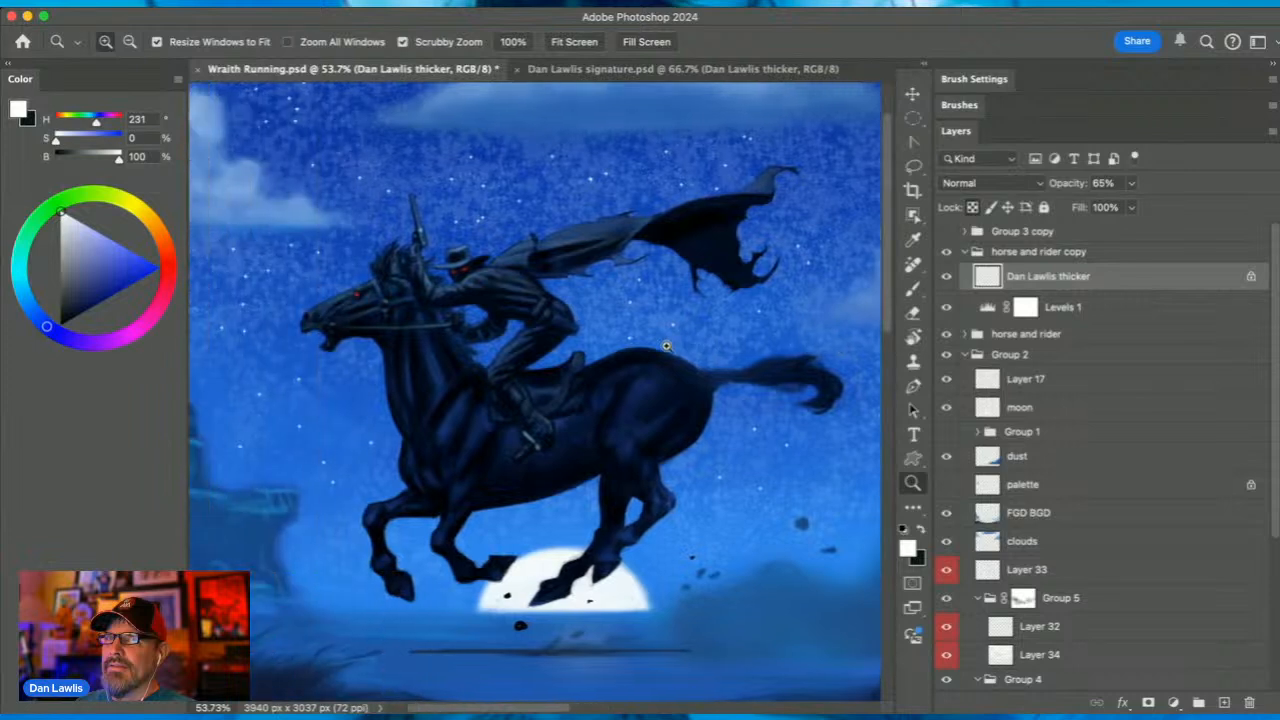
scroll(666, 346, down, 1)
scroll(666, 346, right, 3)
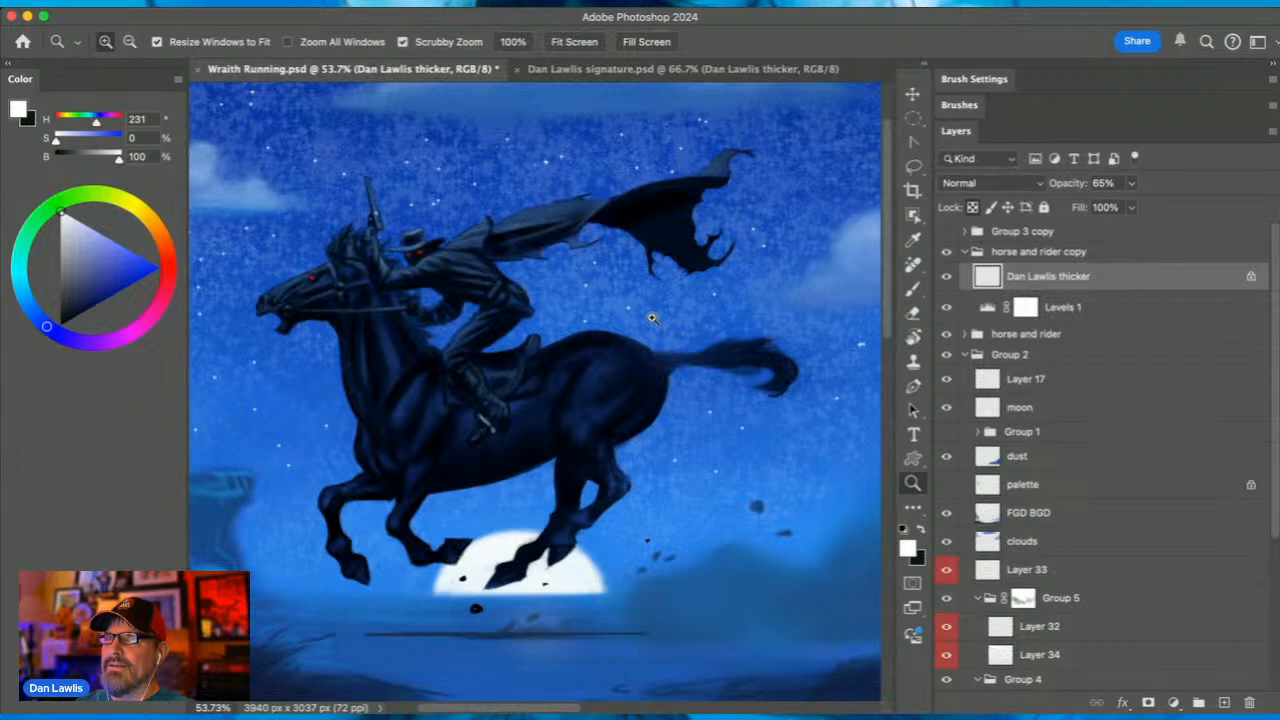
Compare the painting with the Levels 1 adjustment hidden and shown, leaving the adjustment on
drag(645, 307, 706, 322)
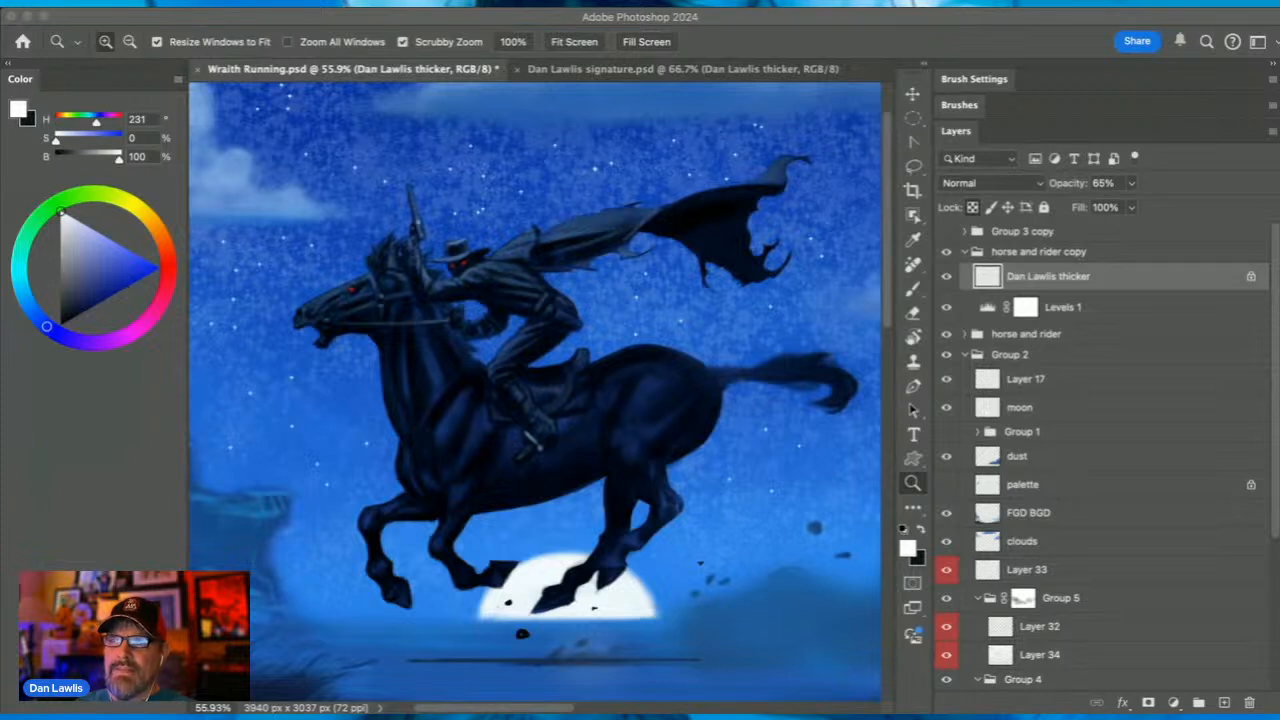
click(400, 20)
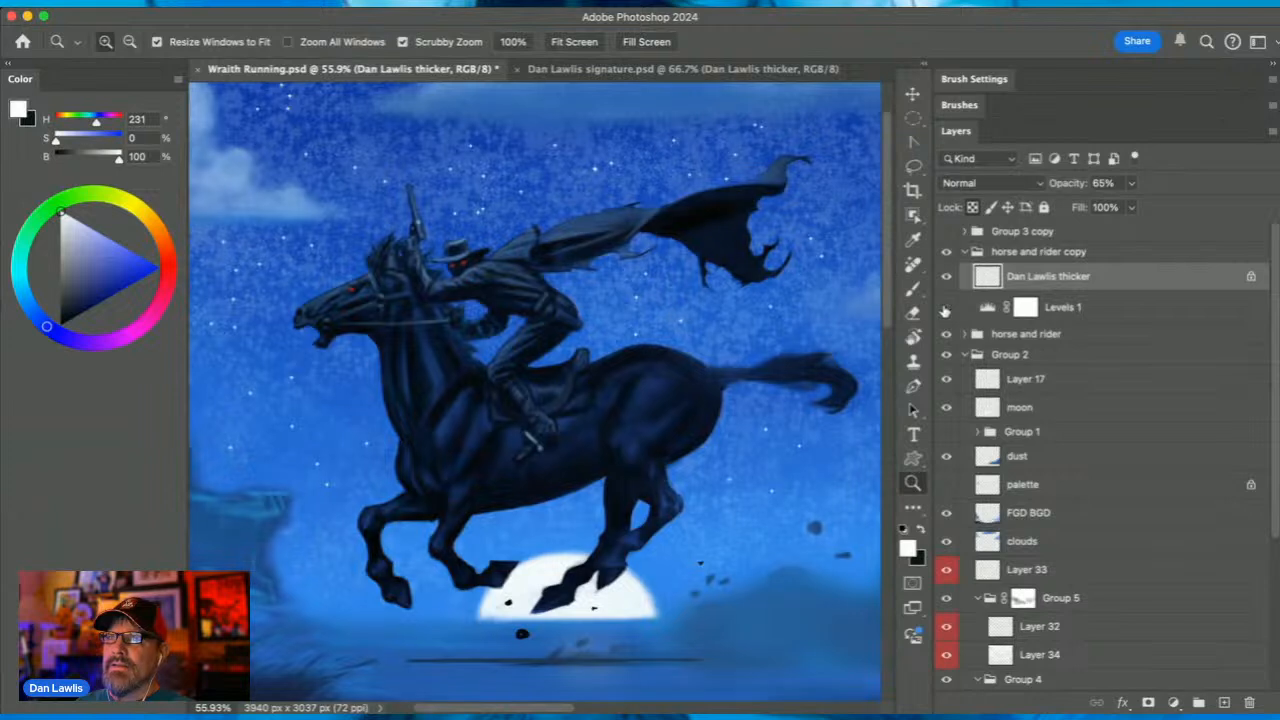
click(945, 308)
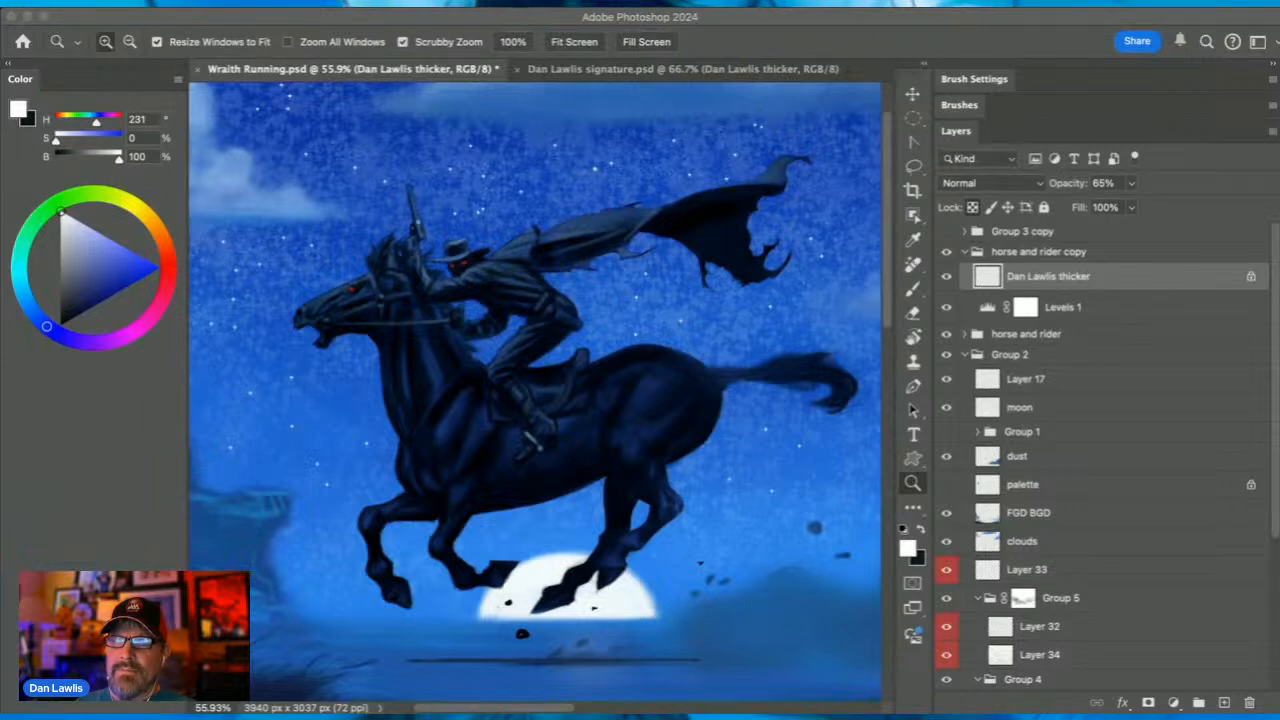
In Comic Life's YouTube lettering.comiclife, move the blue PROFILE lettering into the open space below and replace its text with CLOP
click(392, 27)
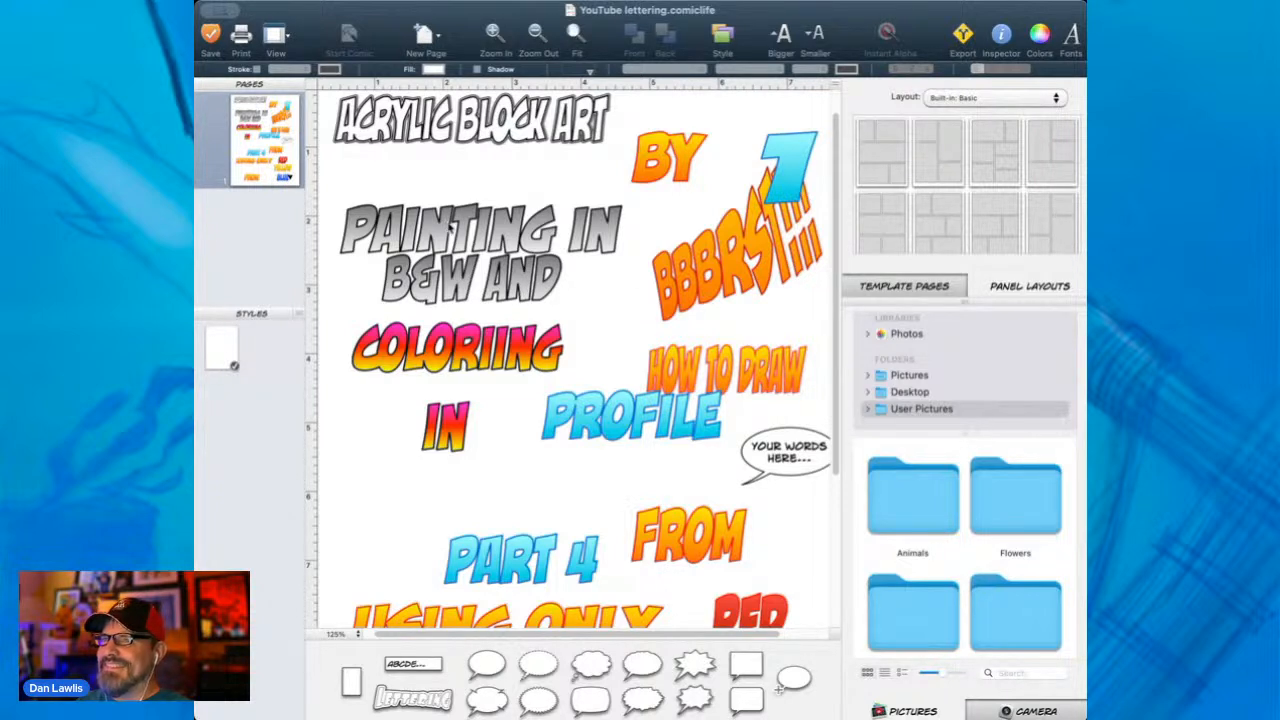
double_click(450, 228)
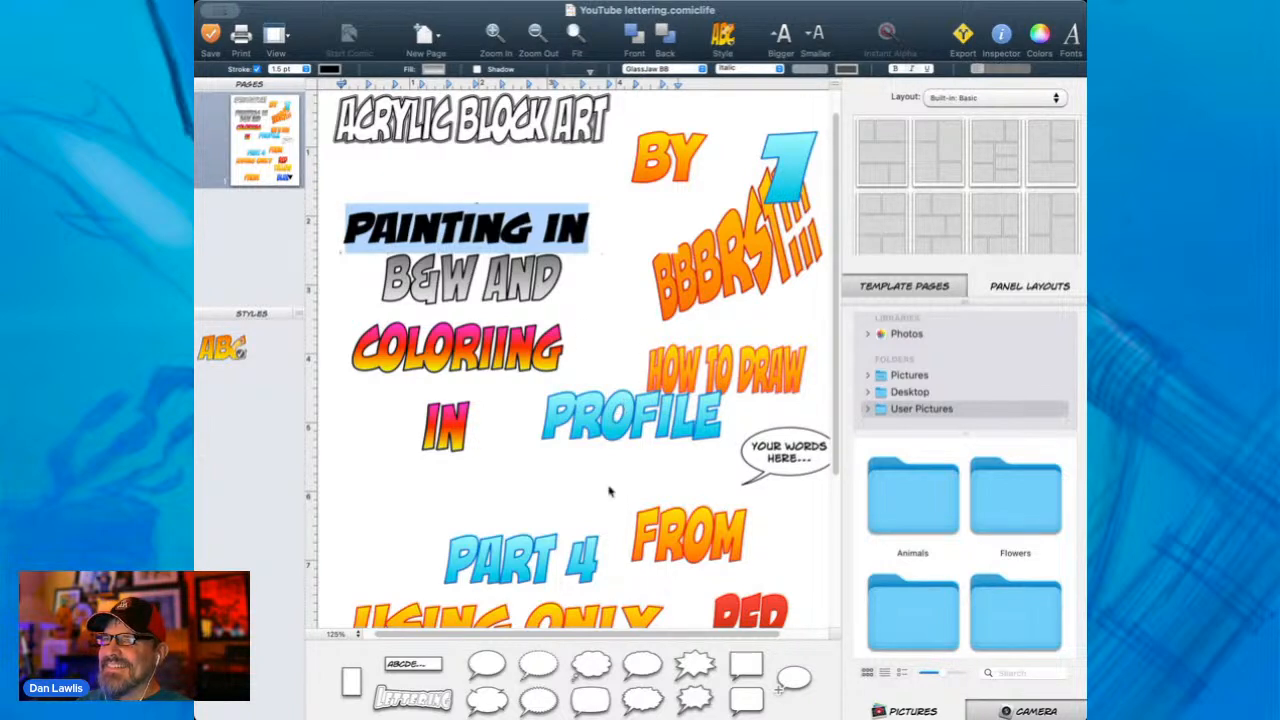
scroll(620, 493, down, 3)
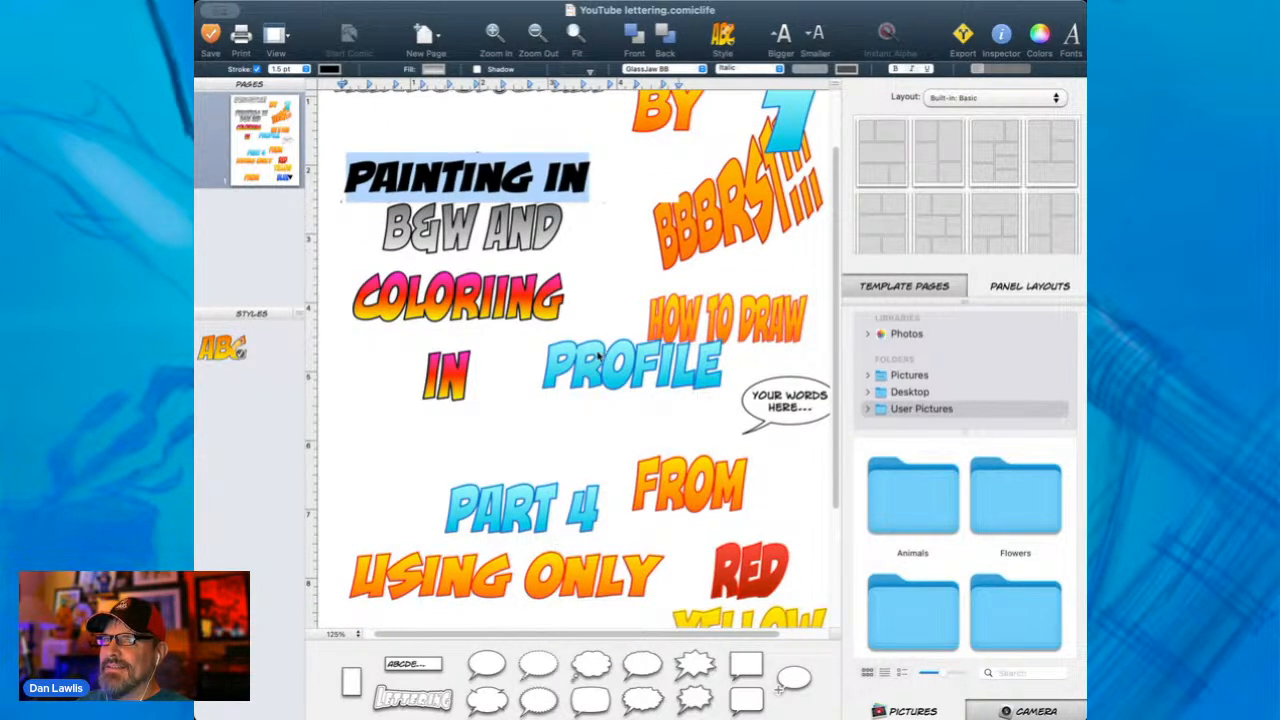
mouse_move(600, 356)
mouse_down()
mouse_move(540, 425)
mouse_move(568, 418)
mouse_up()
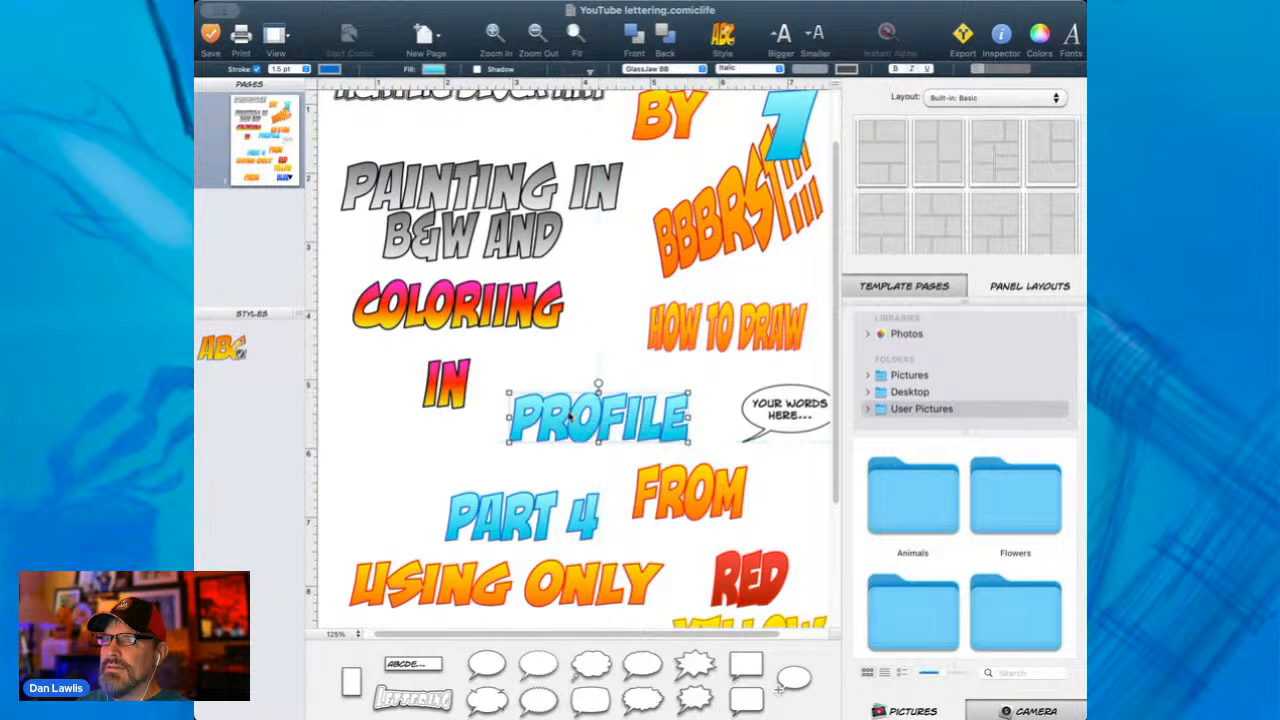
double_click(568, 418)
text(C)
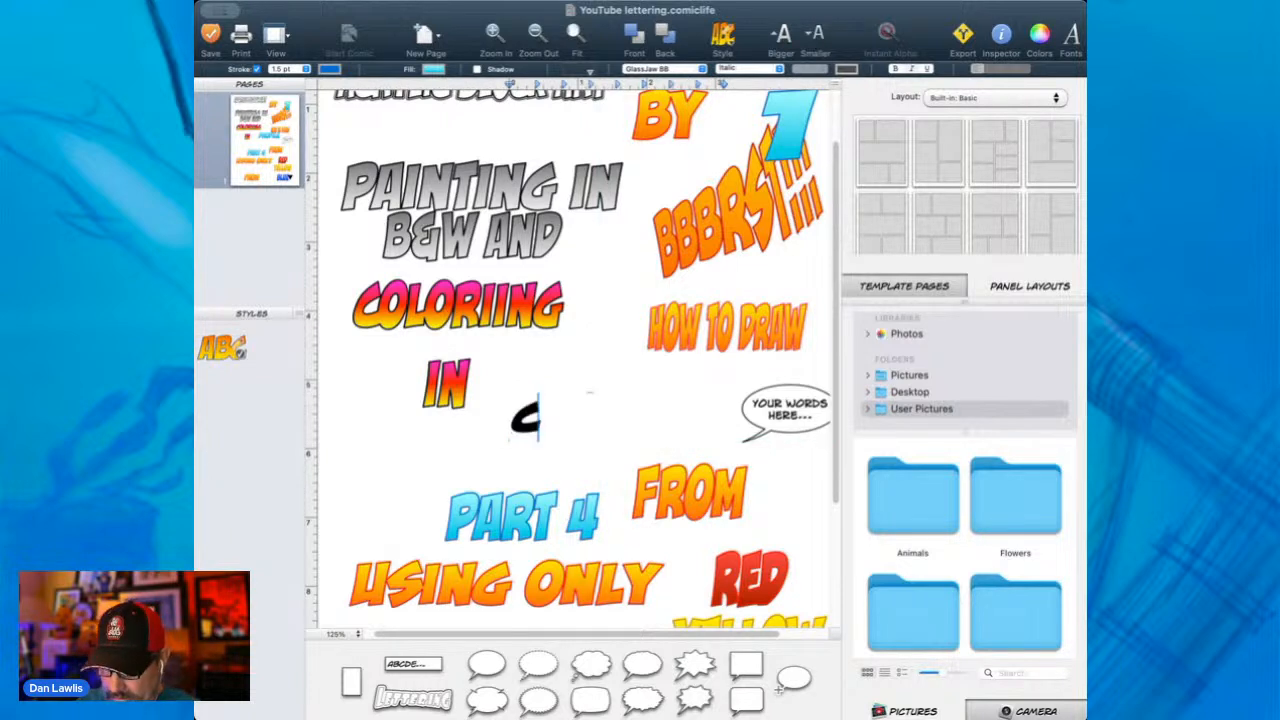
text(LOP)
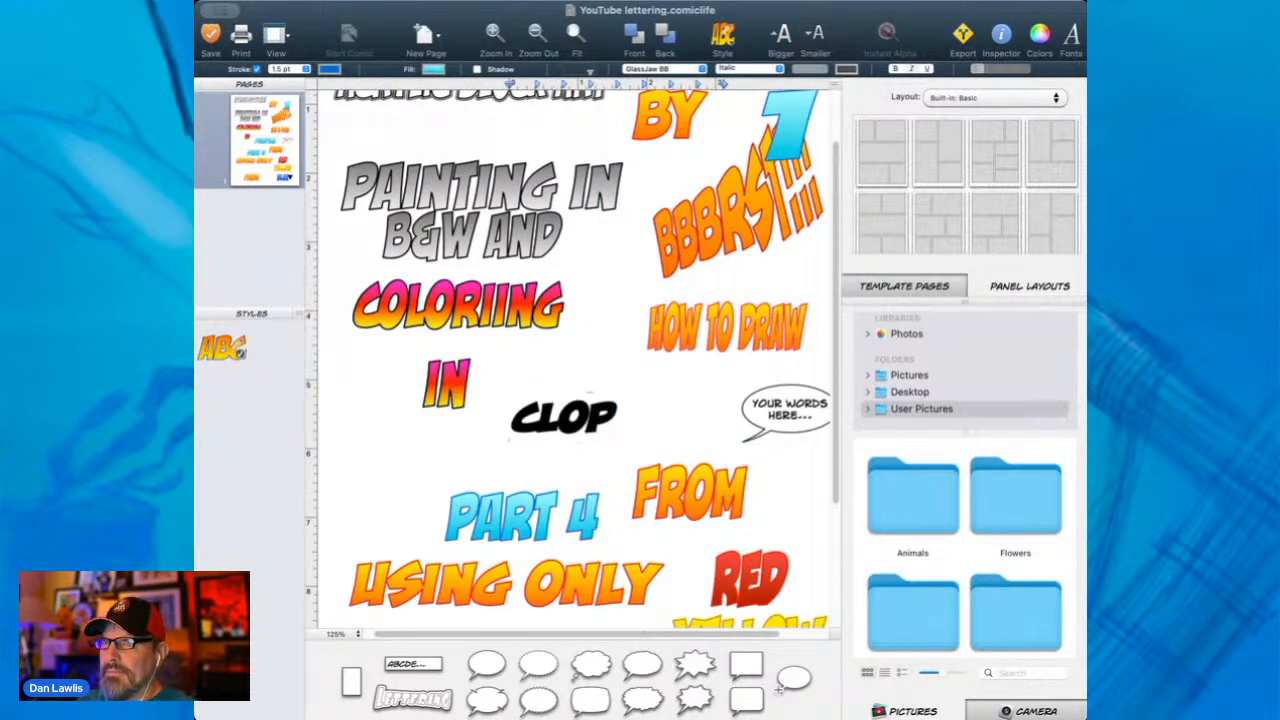
Finish editing the CLOP lettering and view the whole lettering page at different magnifications
scroll(548, 352, down, 2)
scroll(548, 352, right, 1)
click(560, 343)
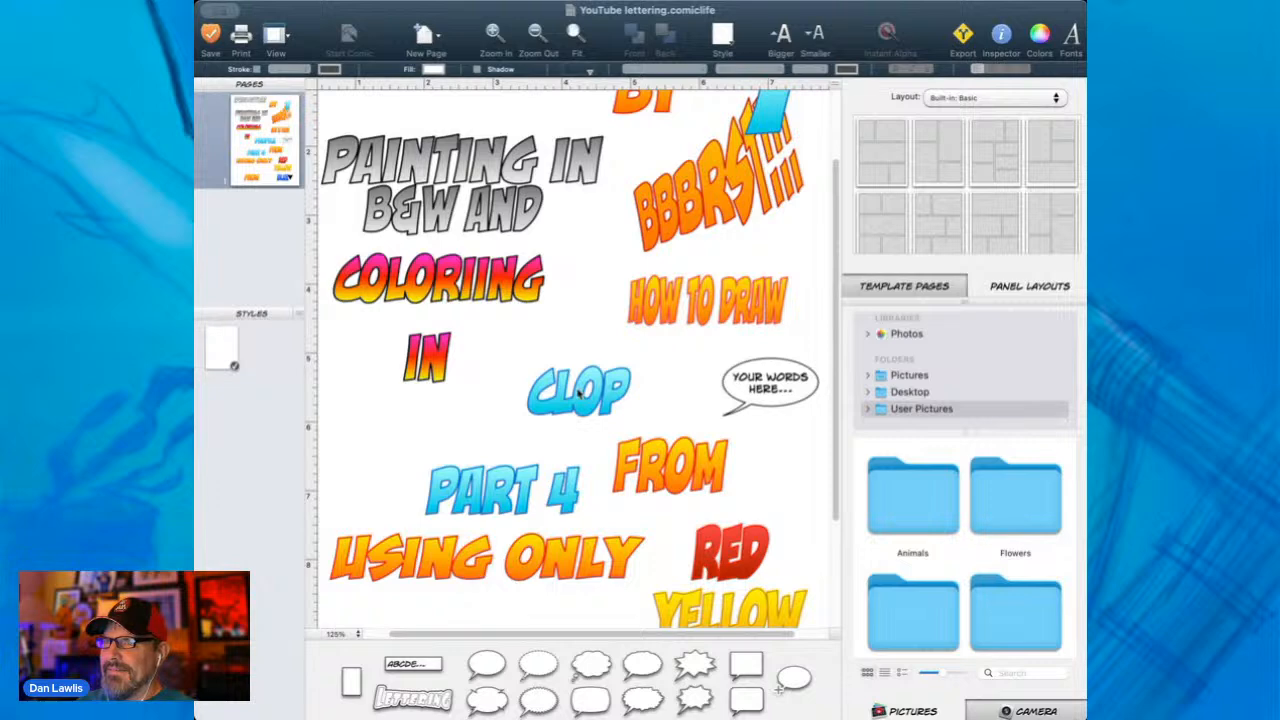
click(578, 393)
key(super+minus)
key(super+minus)
key(super+minus)
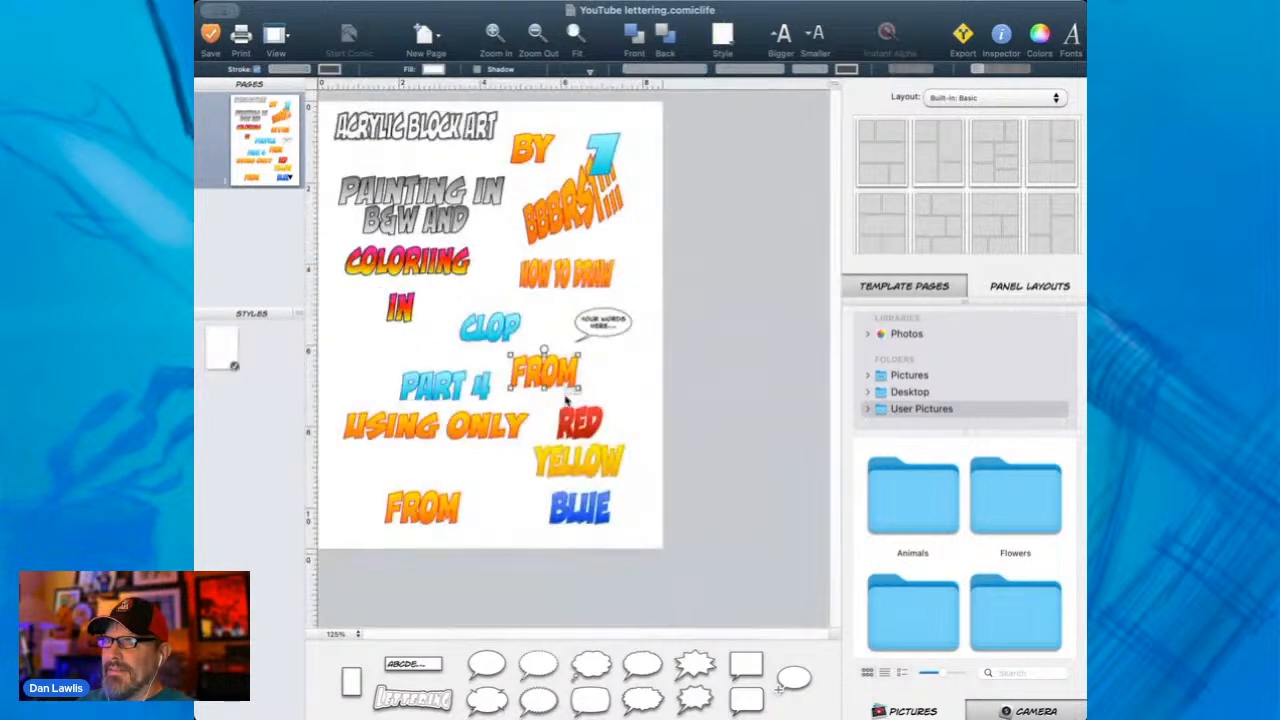
click(558, 382)
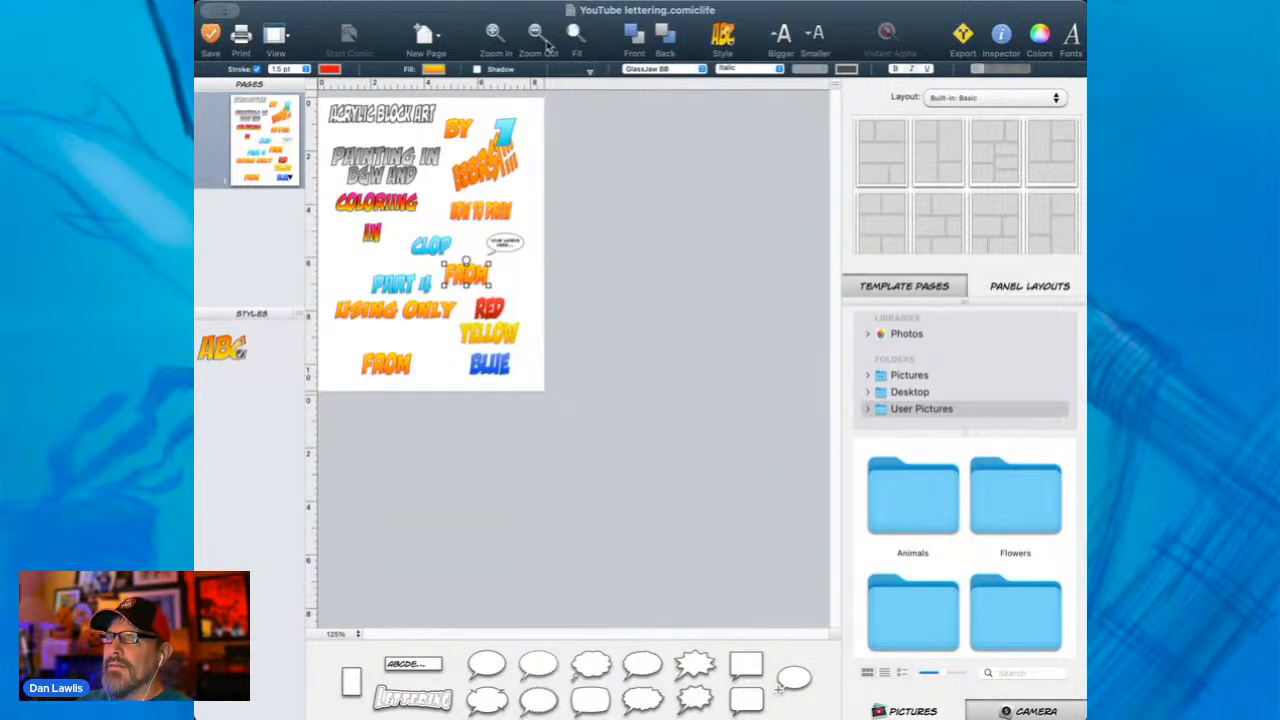
key(super+plus)
key(super+plus)
key(super+plus)
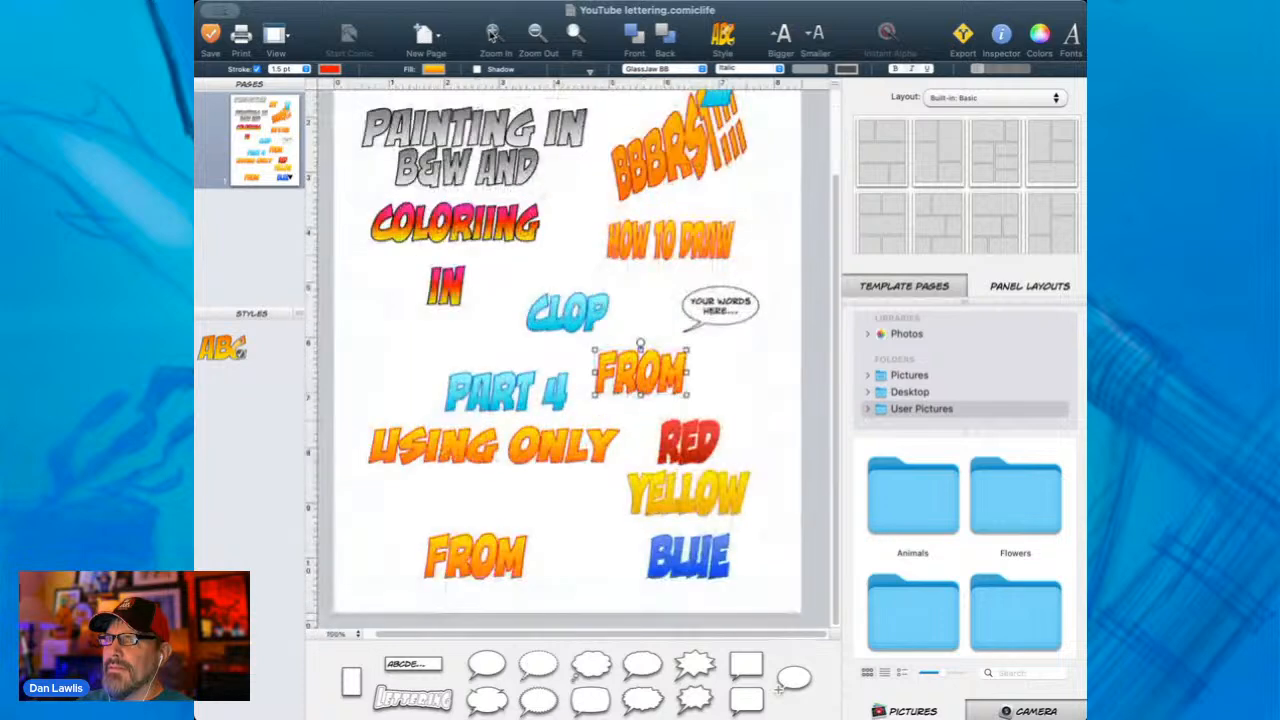
Duplicate the blue CLOP lettering into the space above PART 4 and change the copy's text to CLIP
click(530, 311)
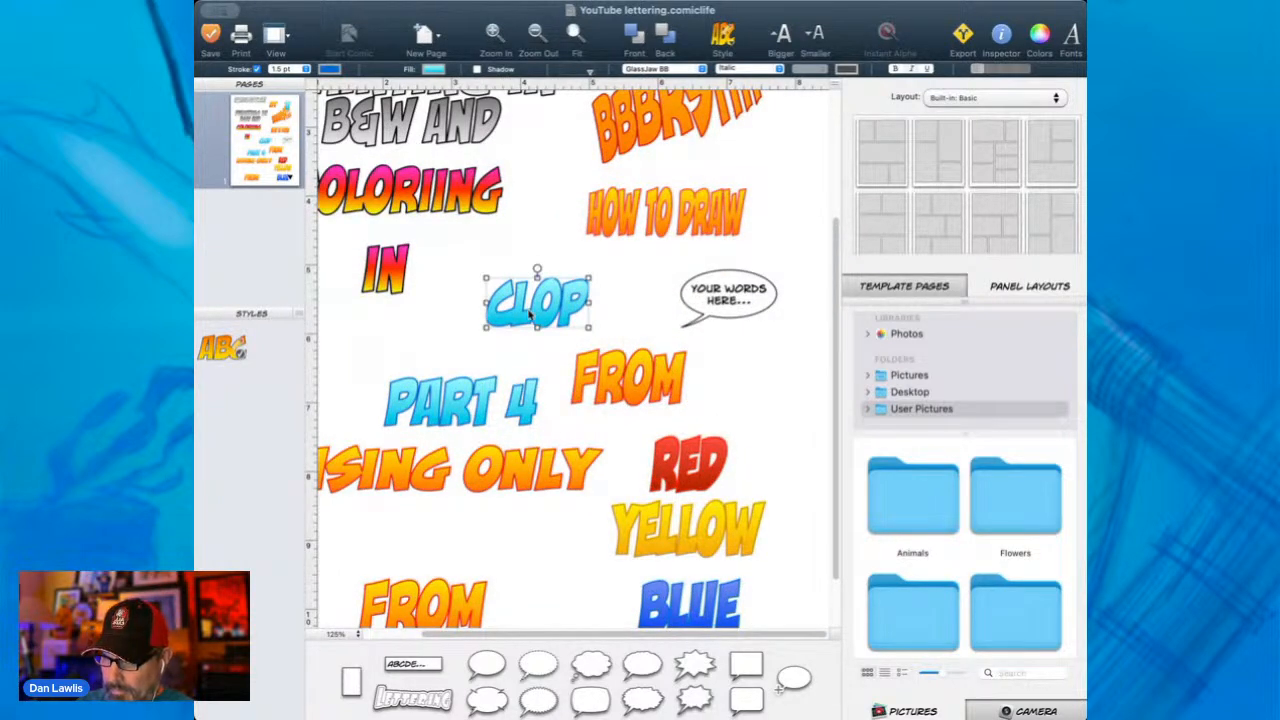
drag(530, 305, 407, 347)
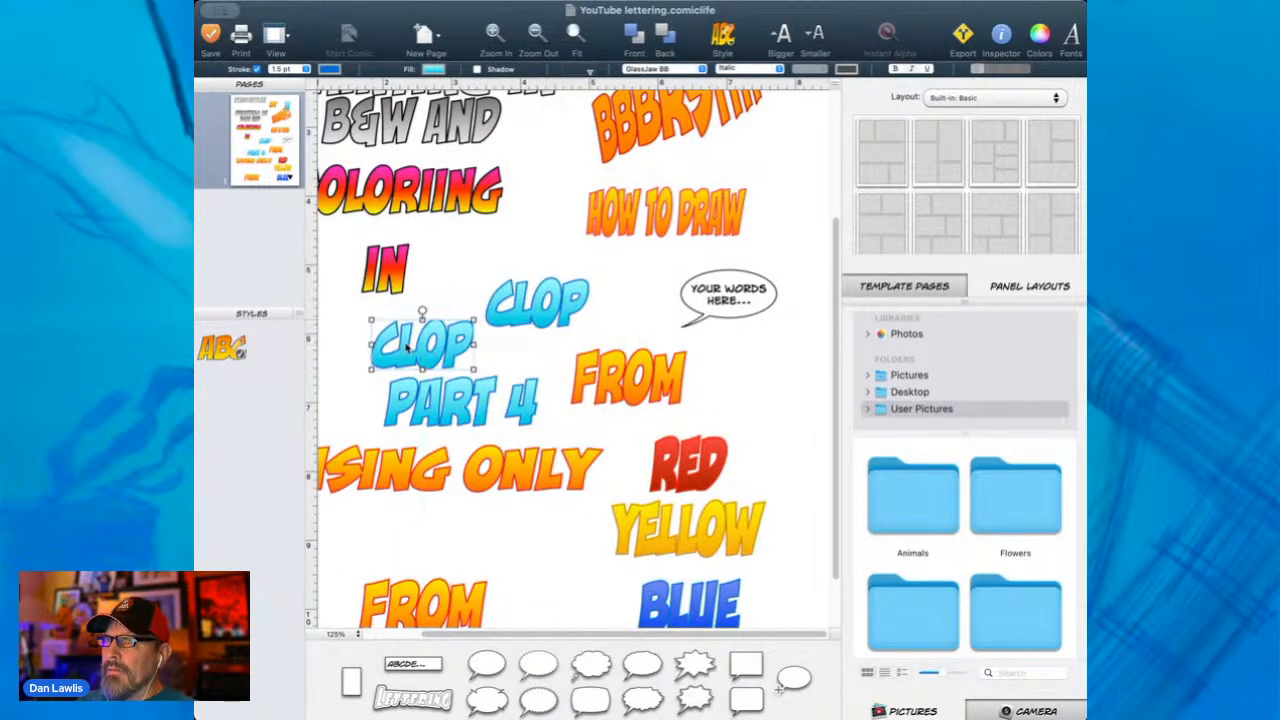
double_click(407, 347)
click(443, 340)
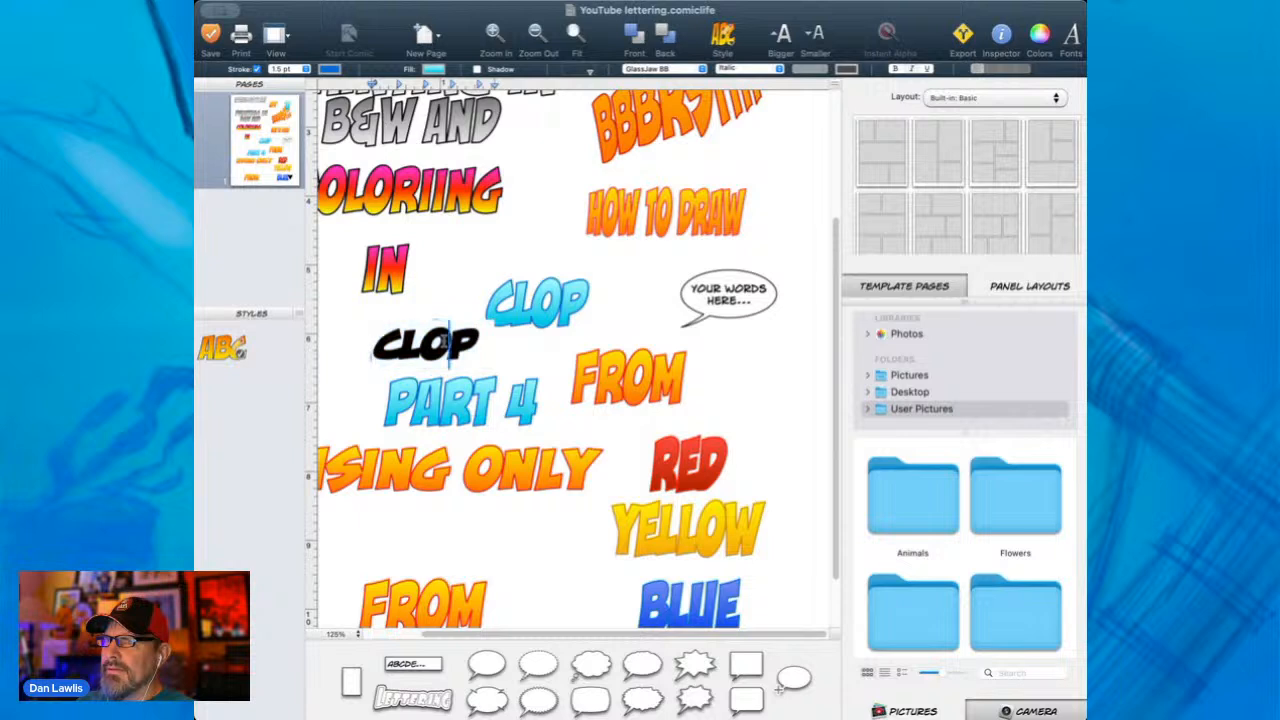
key(BackSpace)
text(I)
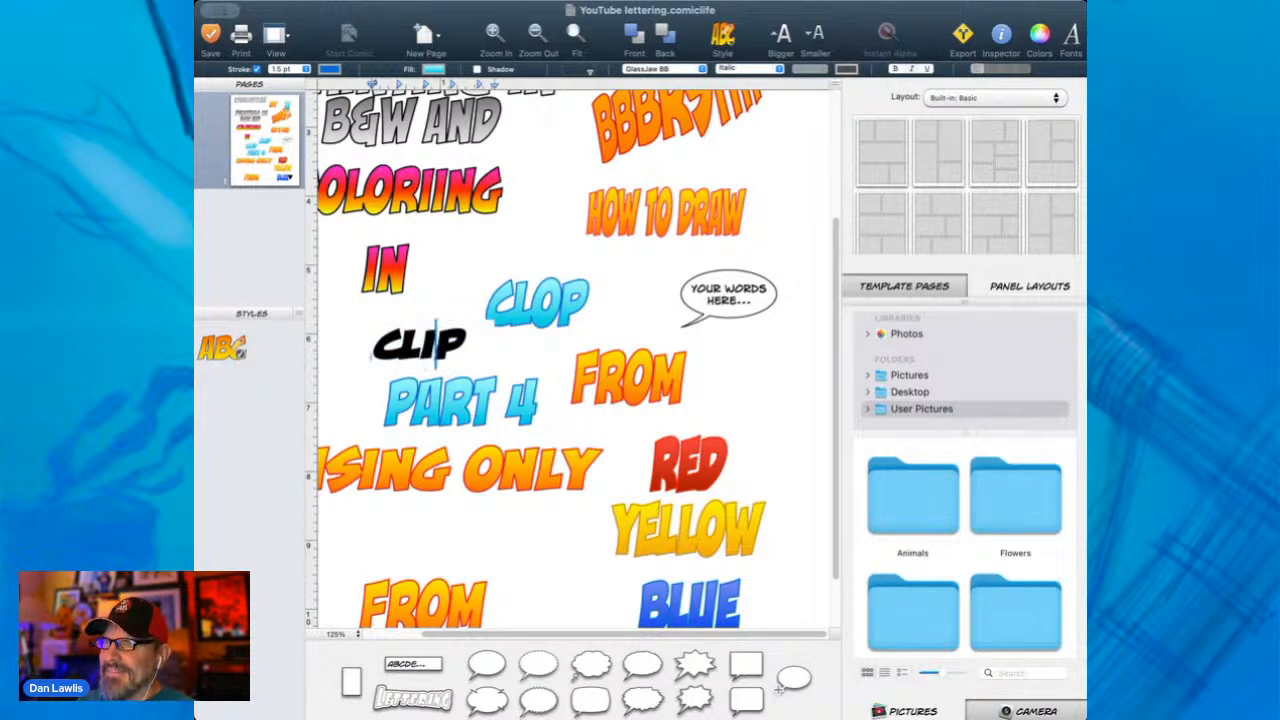
scroll(503, 294, left, 2)
click(503, 294)
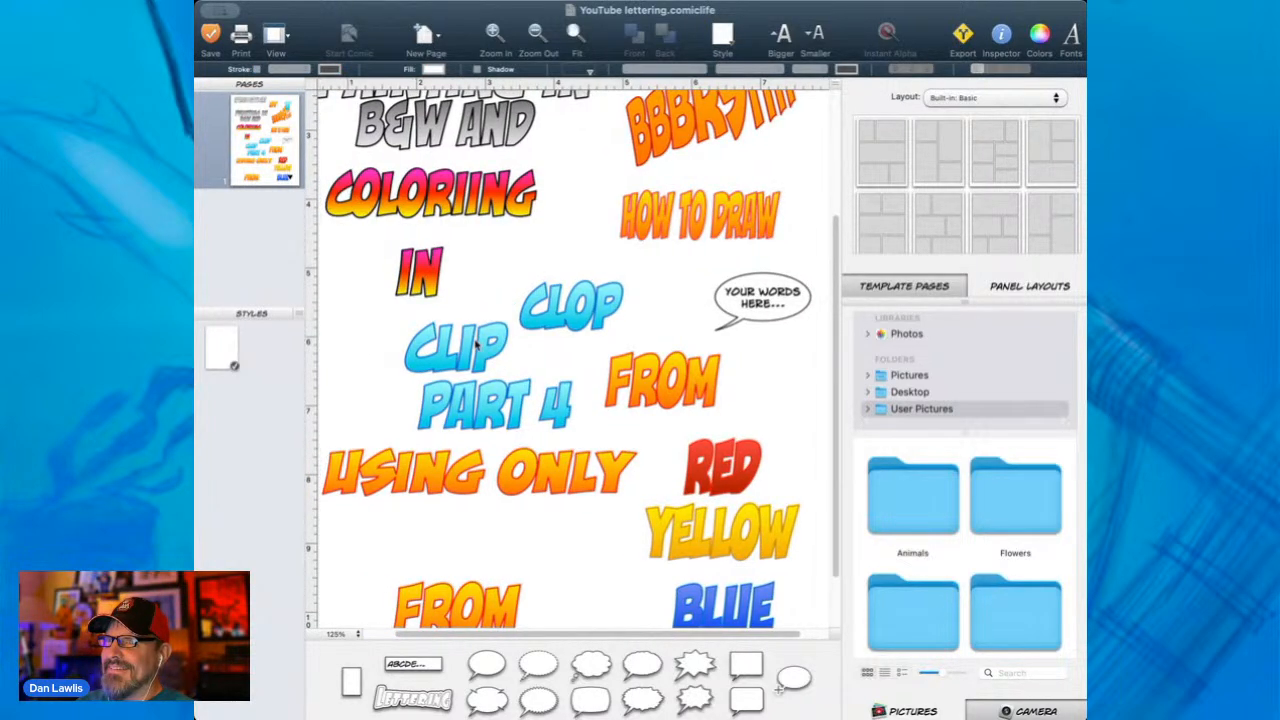
Copy the CLIP and CLOP lettering into Wraith Running.psd in Photoshop, placing each as a vector smart object over the horse
click(477, 345)
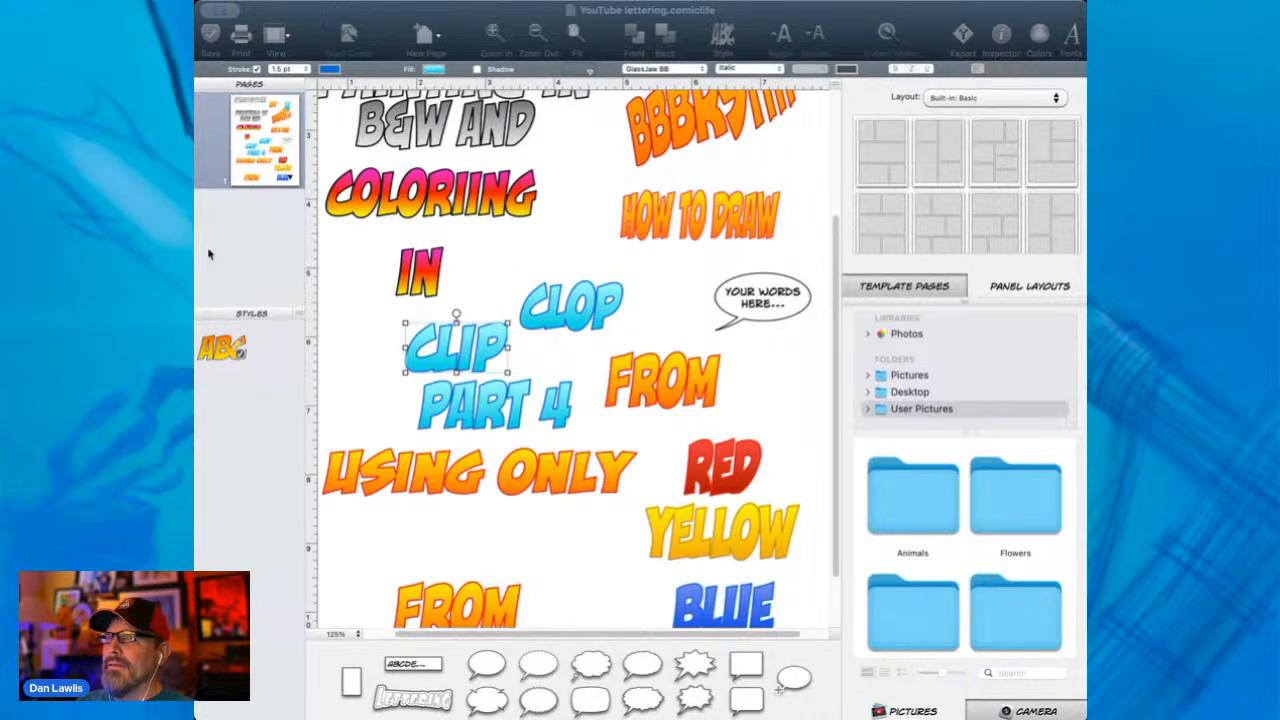
click(588, 318)
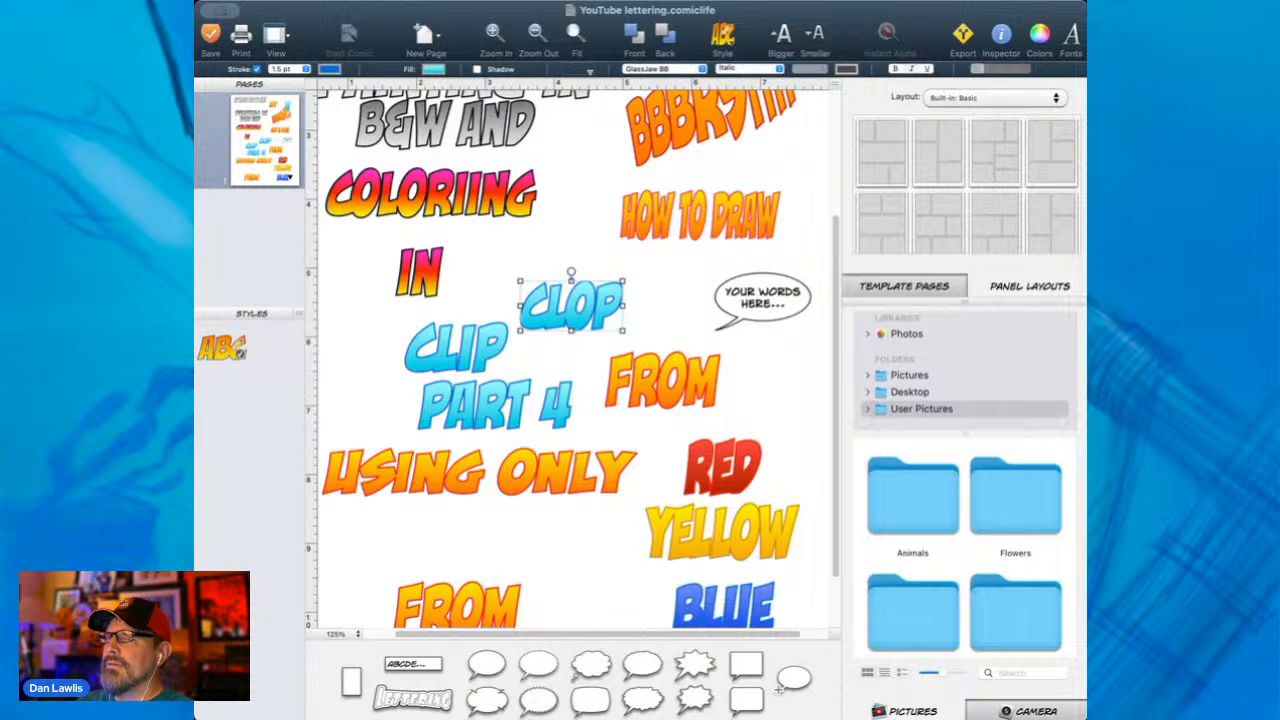
key(super+Tab)
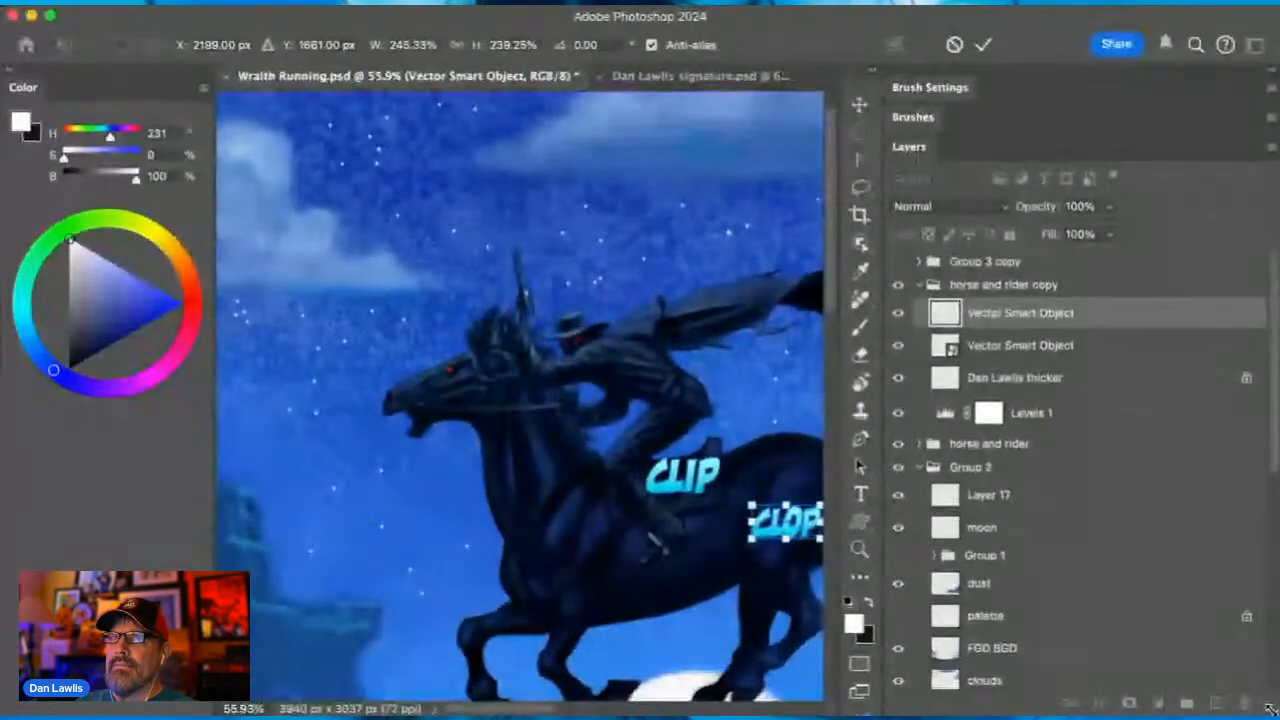
click(982, 44)
Move the CLIP lettering off the horse to the ground just behind the rear hooves, beside the moon
scroll(675, 484, right, 5)
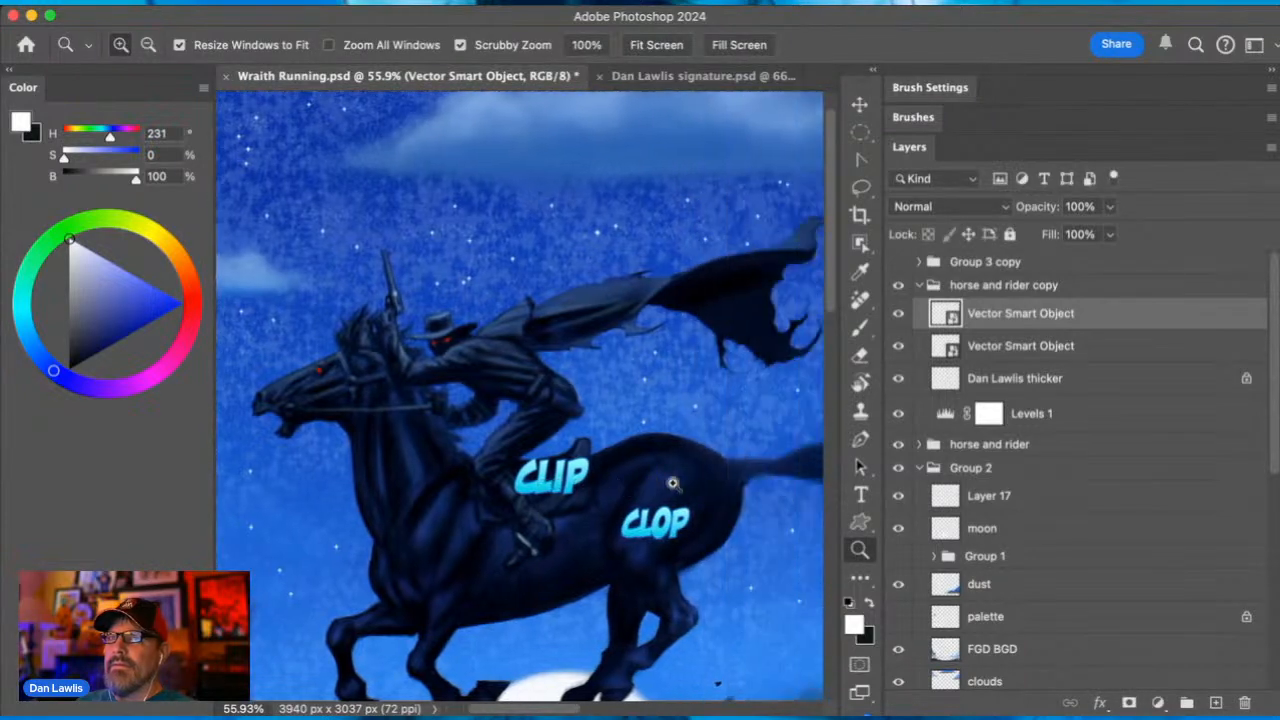
drag(656, 473, 631, 483)
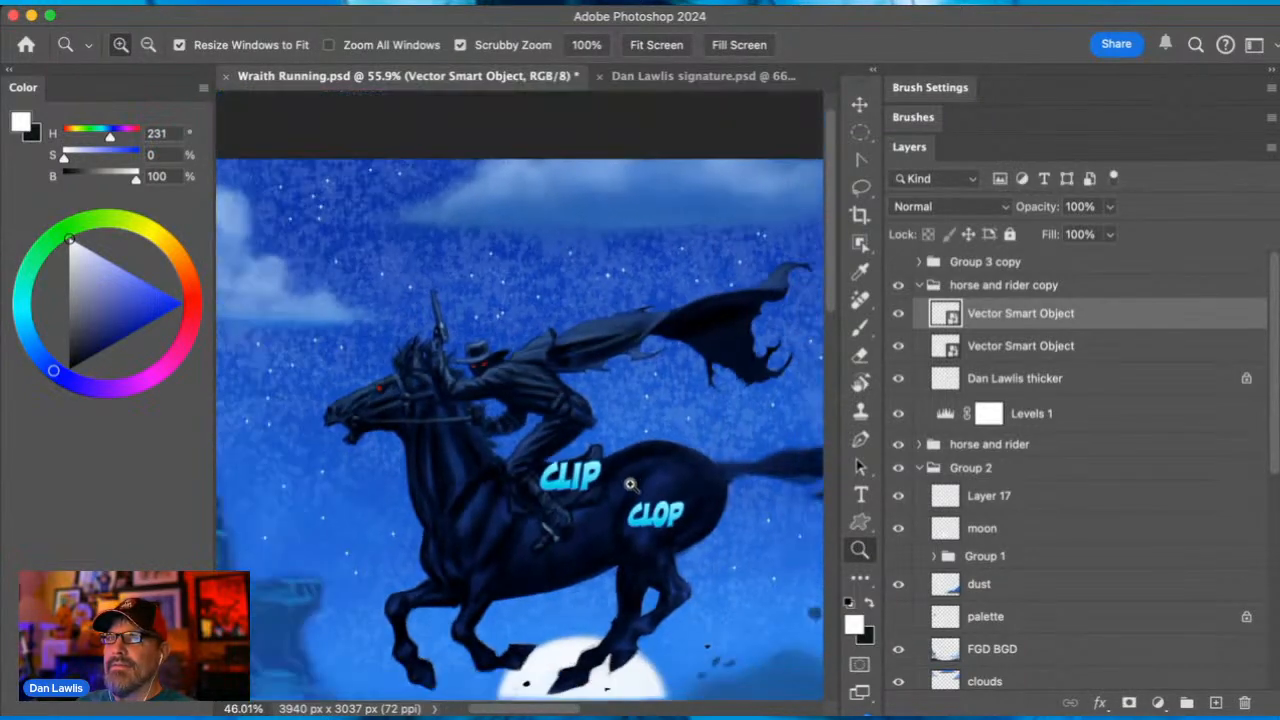
scroll(631, 483, down, 4)
scroll(631, 483, right, 3)
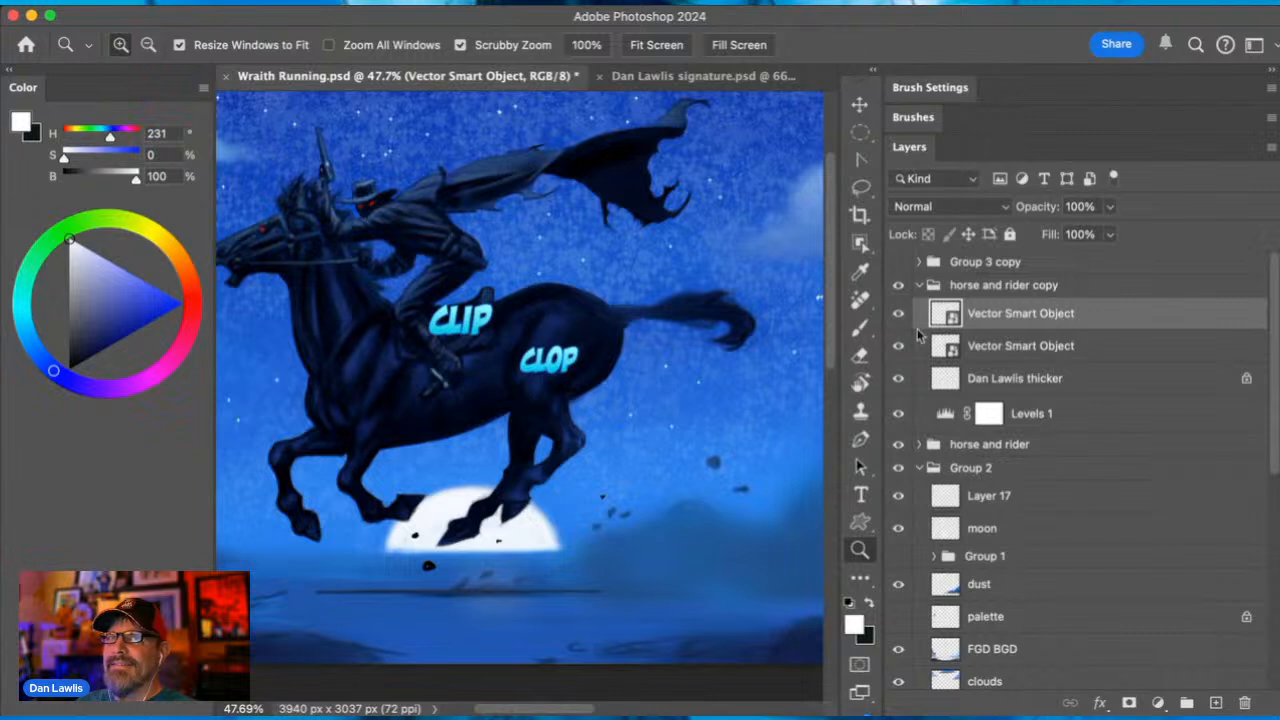
click(1100, 350)
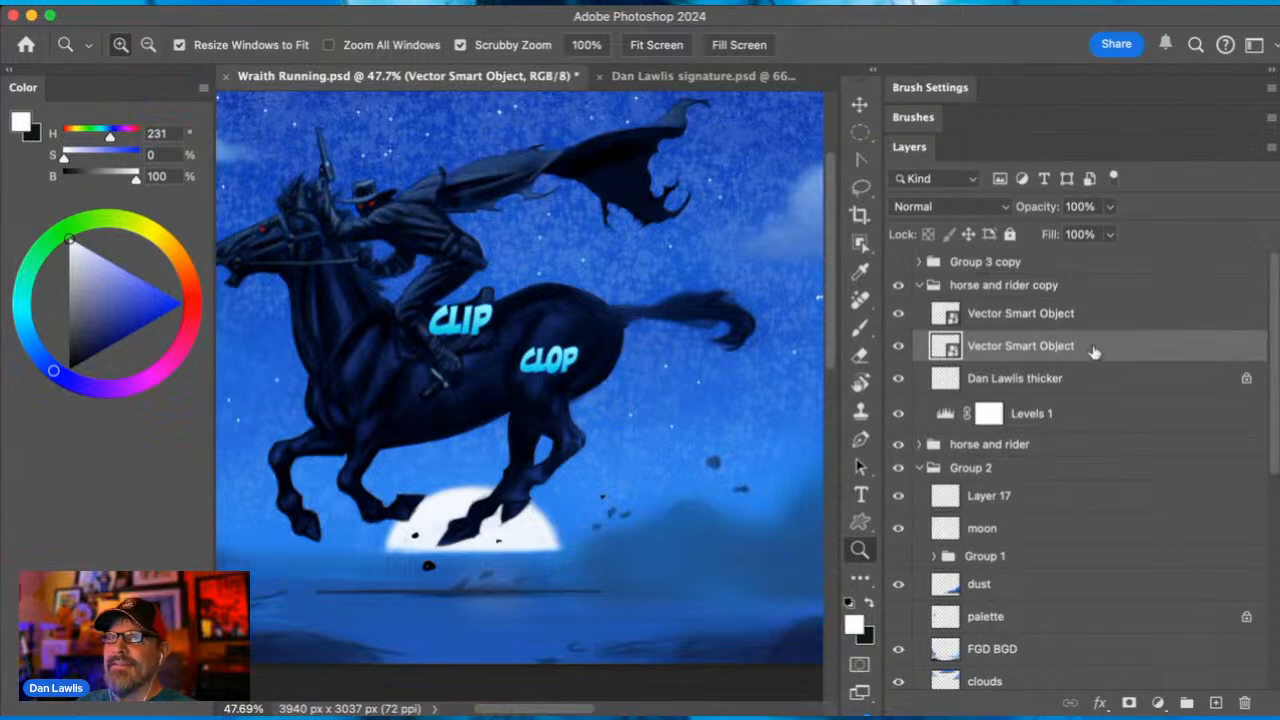
click(859, 104)
drag(489, 320, 653, 507)
Move CLOP beside CLIP, scale it to 297.50% by 331.72% and rotate it to -16.45°
click(1010, 316)
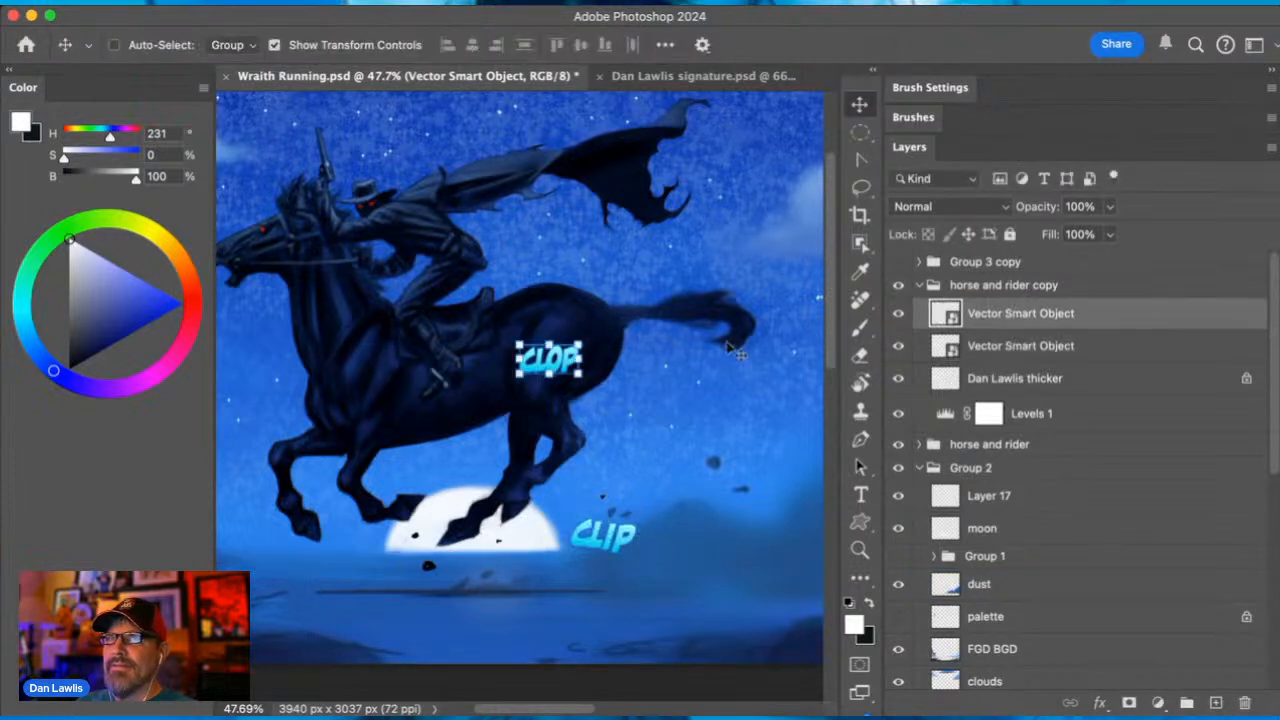
drag(550, 360, 694, 538)
key(ctrl+t)
scroll(690, 500, right, 5)
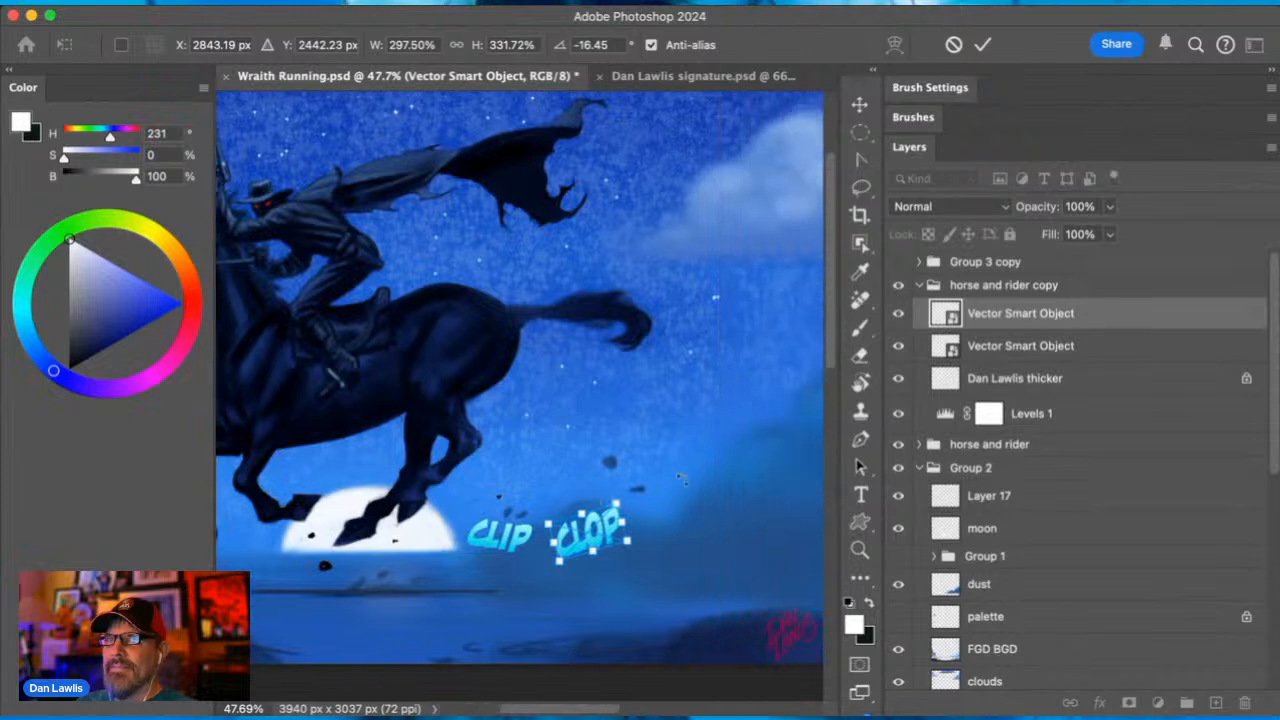
key(Return)
Select both lettering layers and duplicate the CLIP CLOP pair farther behind the horse, above the signature
click(1053, 347)
click(1011, 376)
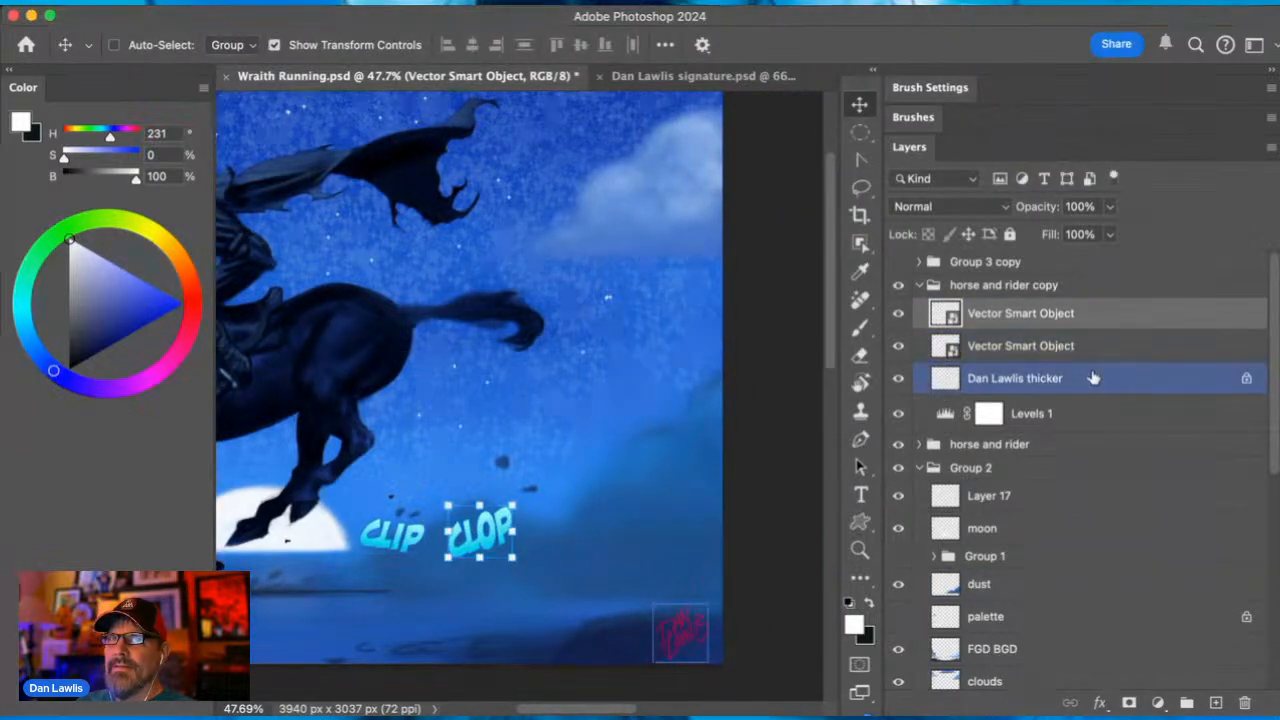
click(1104, 350)
shift+click(1106, 326)
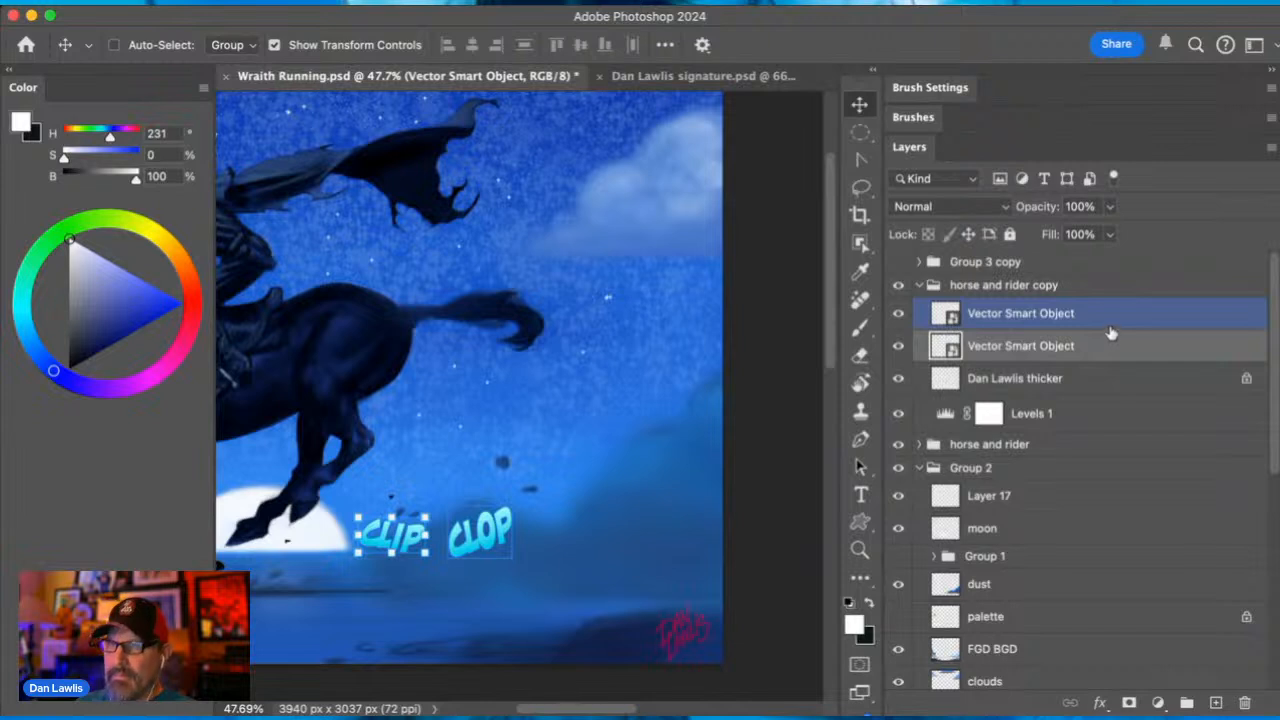
click(1025, 349)
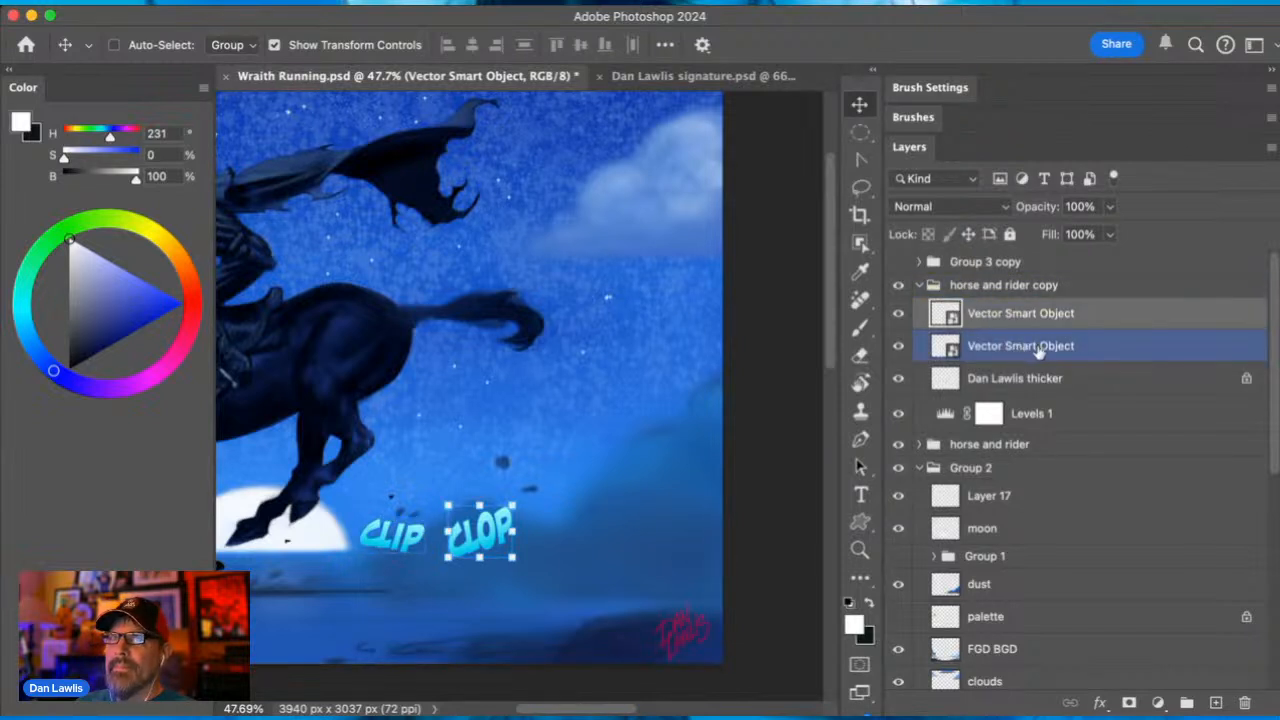
shift+click(1097, 320)
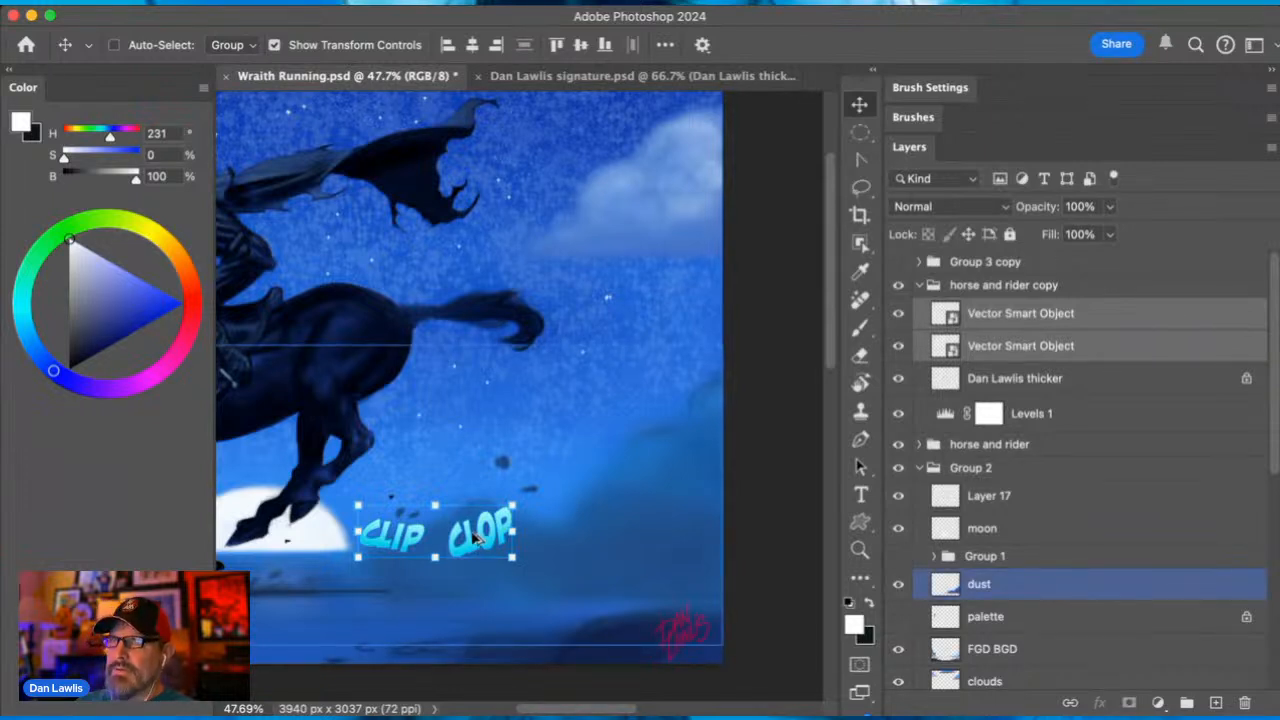
drag(478, 537, 658, 528)
scroll(590, 457, down, 2)
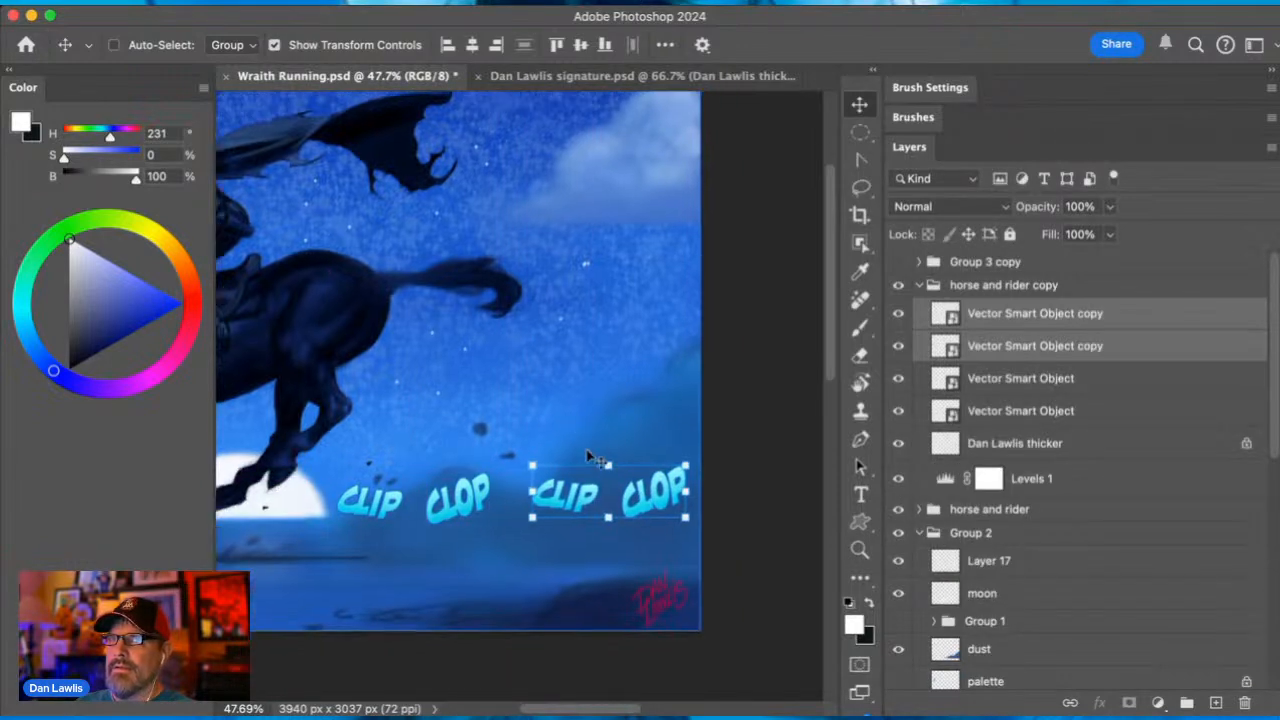
Rotate the copied CLIP to -14.84° and nudge it down toward the original pair, and raise the copied CLOP slightly
scroll(590, 457, down, 1)
click(1025, 345)
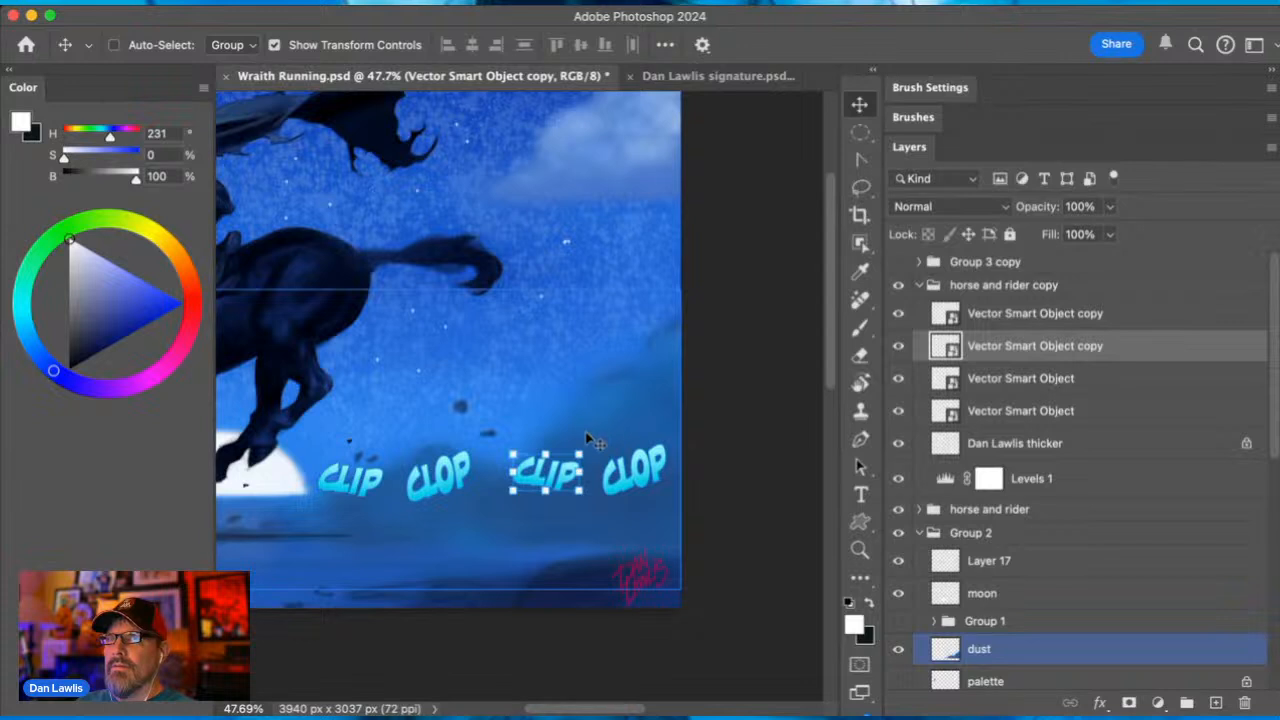
drag(587, 430, 582, 399)
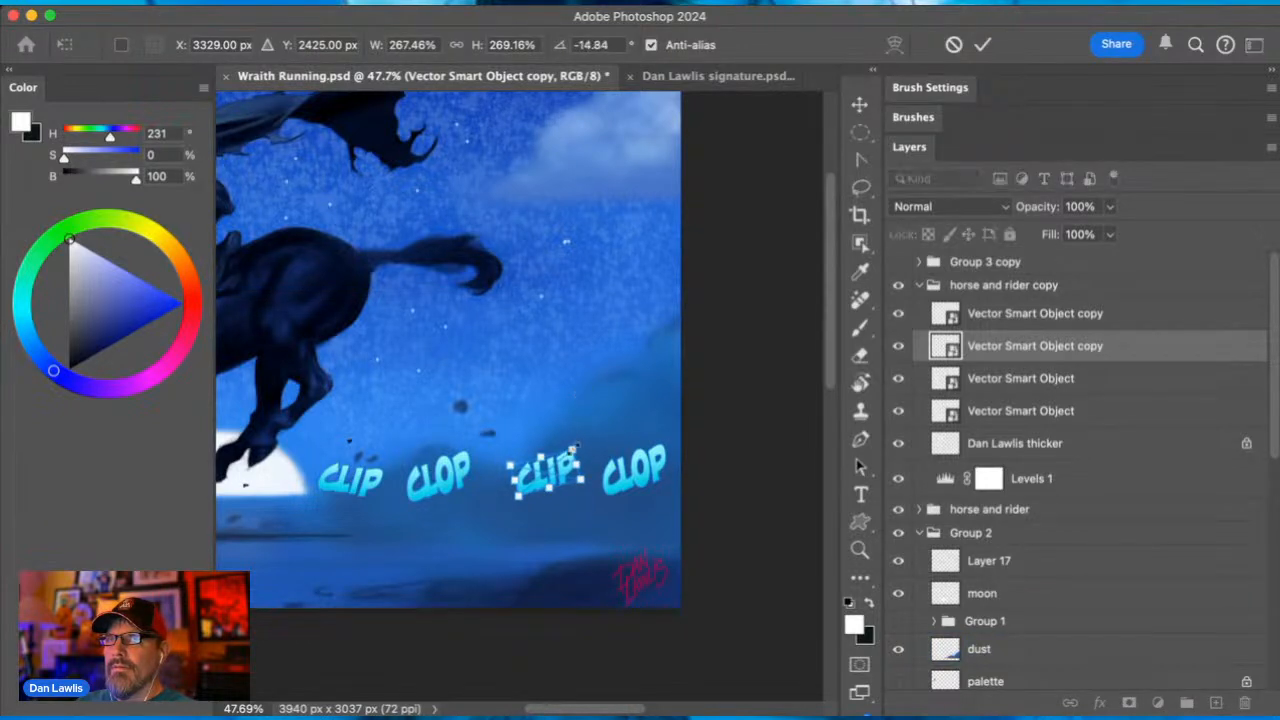
drag(558, 472, 549, 476)
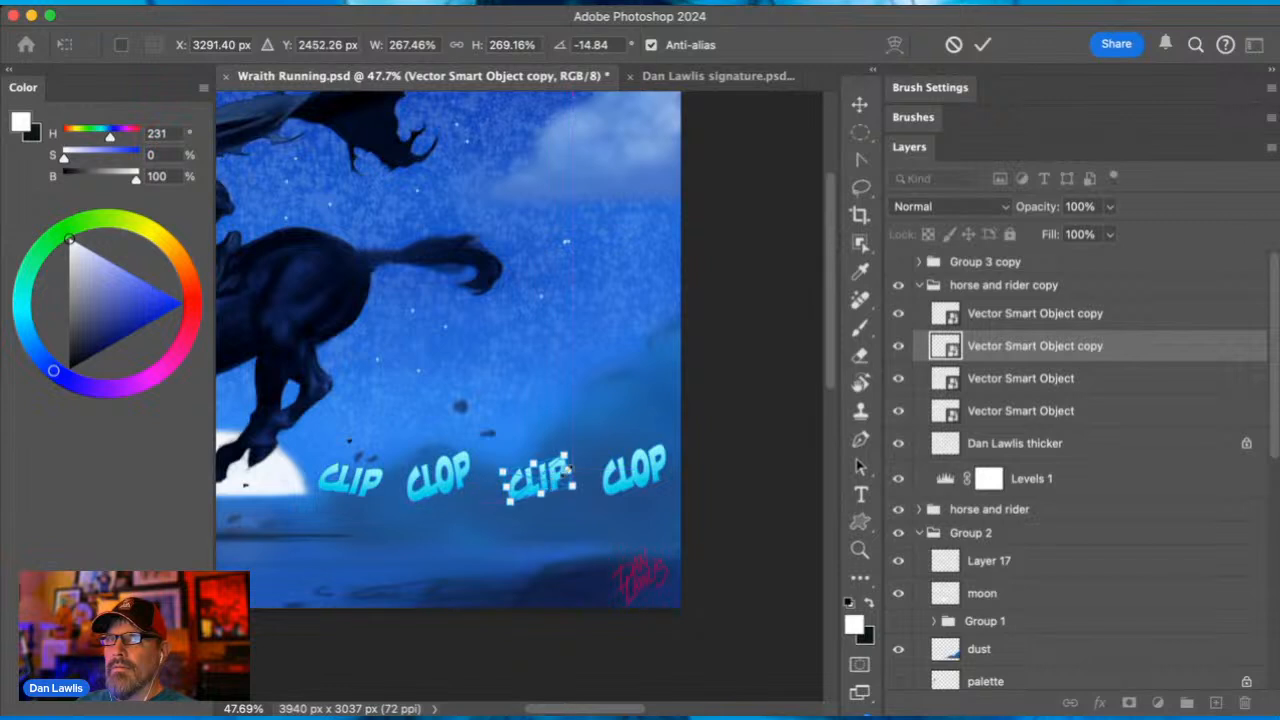
click(1105, 322)
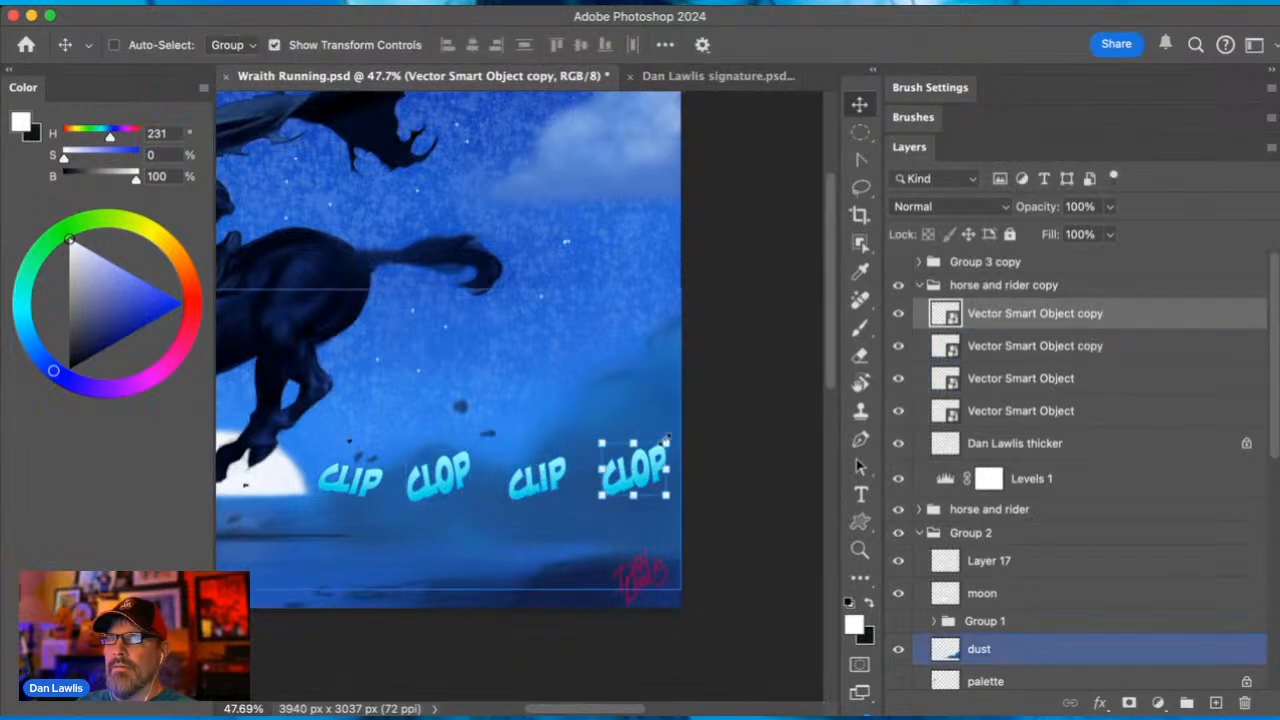
drag(662, 462, 658, 456)
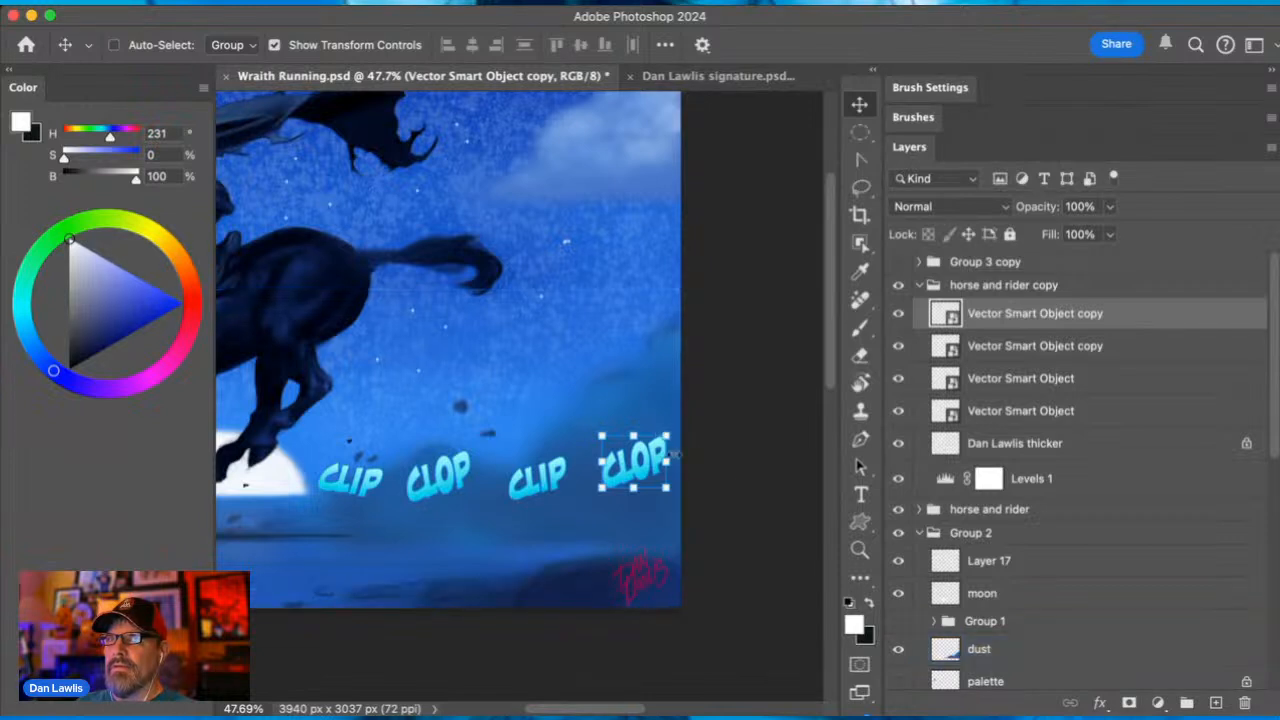
Move the copied CLOP and CLIP up above the original pair, behind the horse's rear leg
click(859, 551)
drag(571, 406, 535, 413)
scroll(534, 413, left, 2)
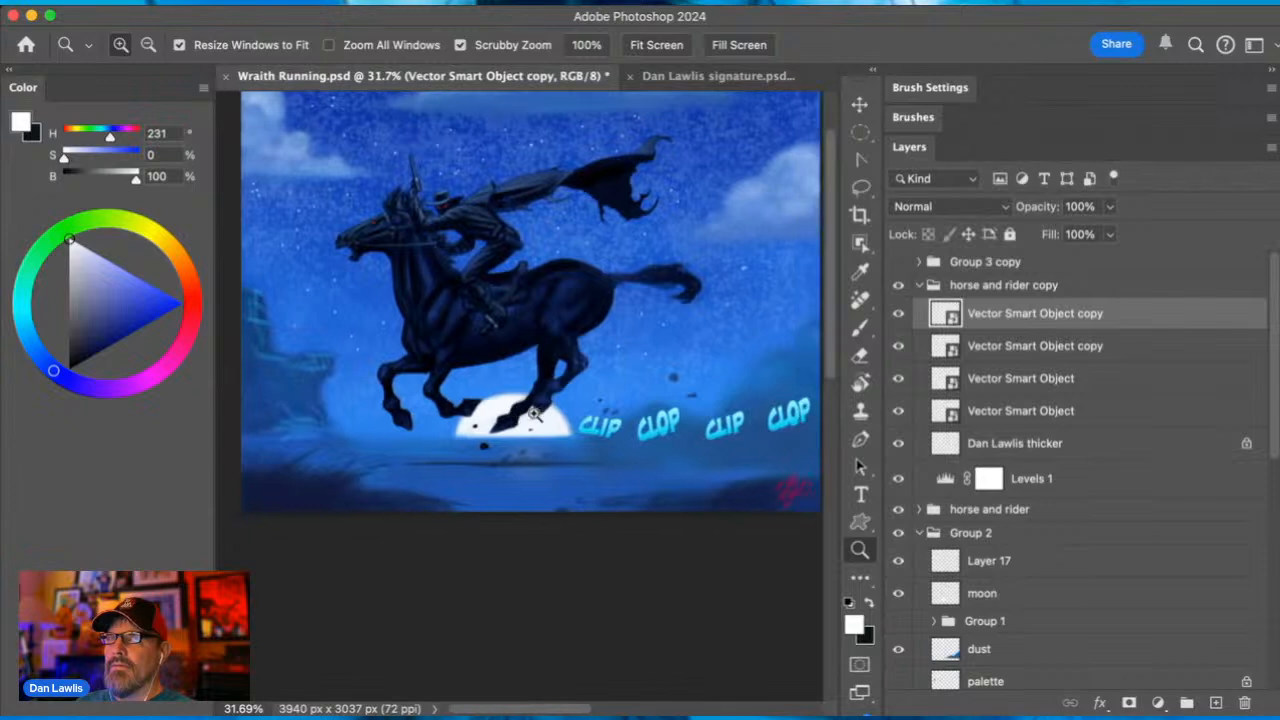
scroll(534, 413, right, 3)
drag(595, 376, 666, 340)
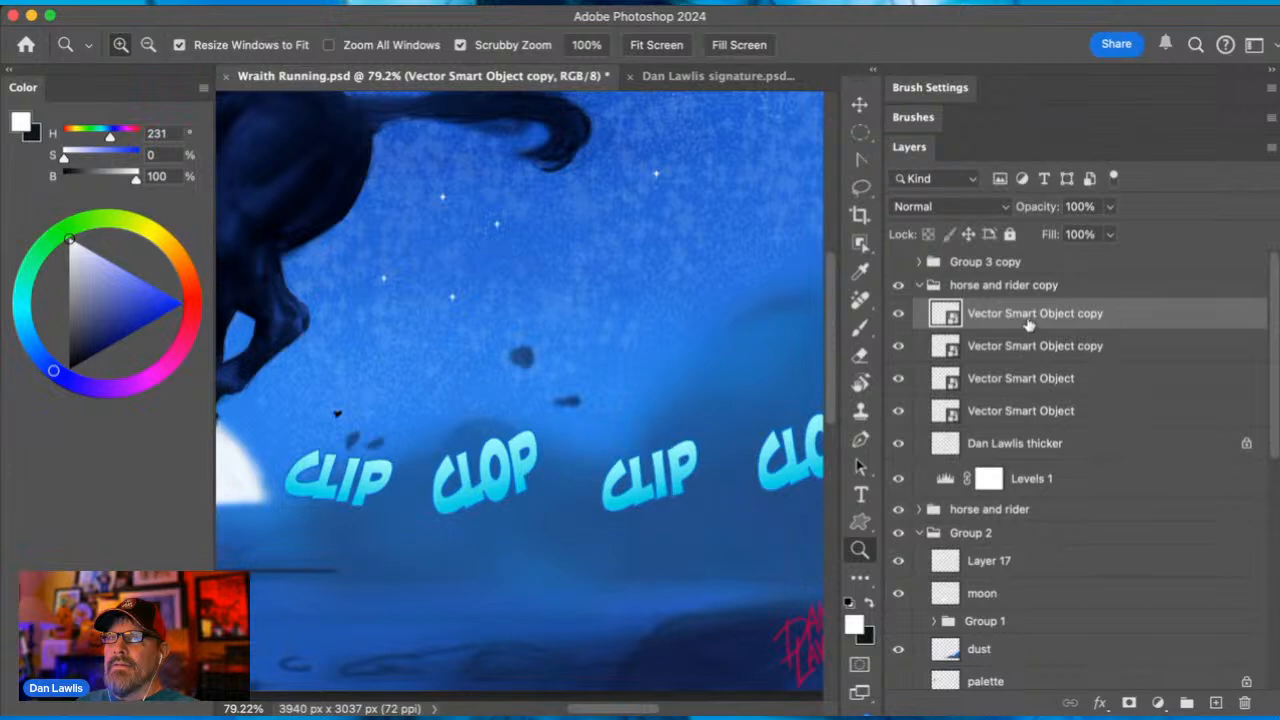
click(859, 104)
drag(804, 440, 388, 370)
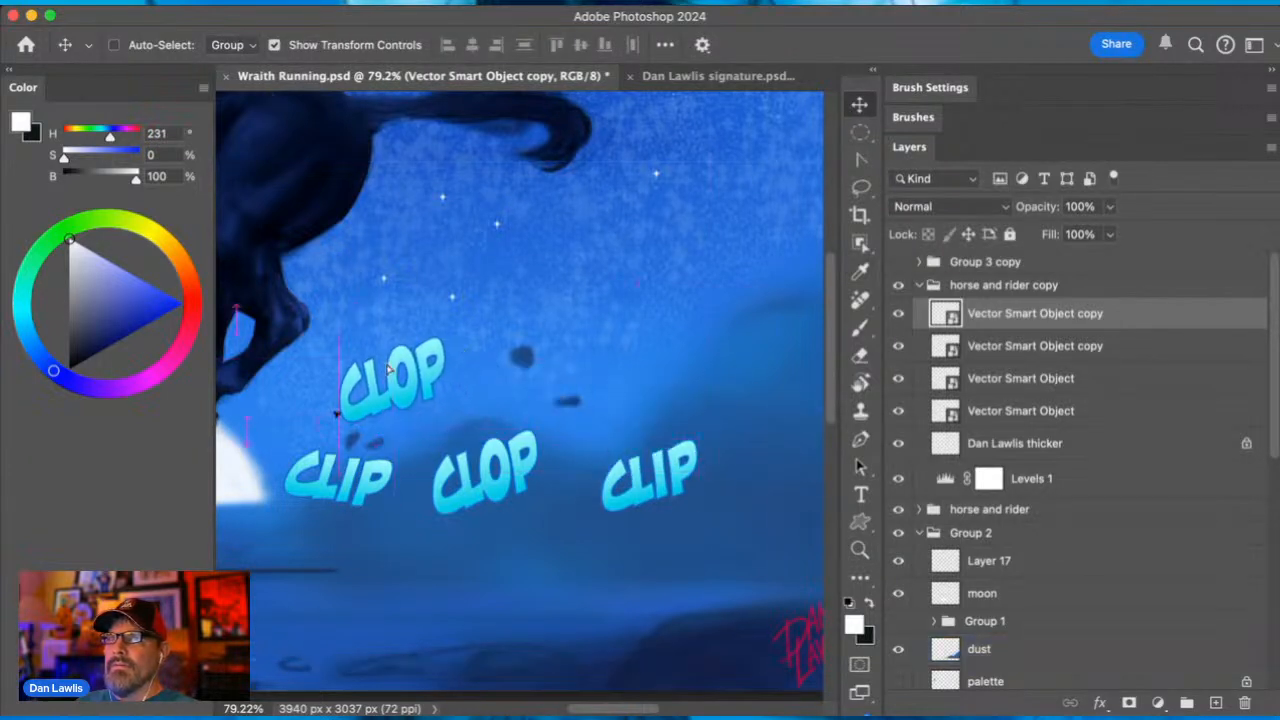
click(1017, 345)
drag(651, 471, 537, 371)
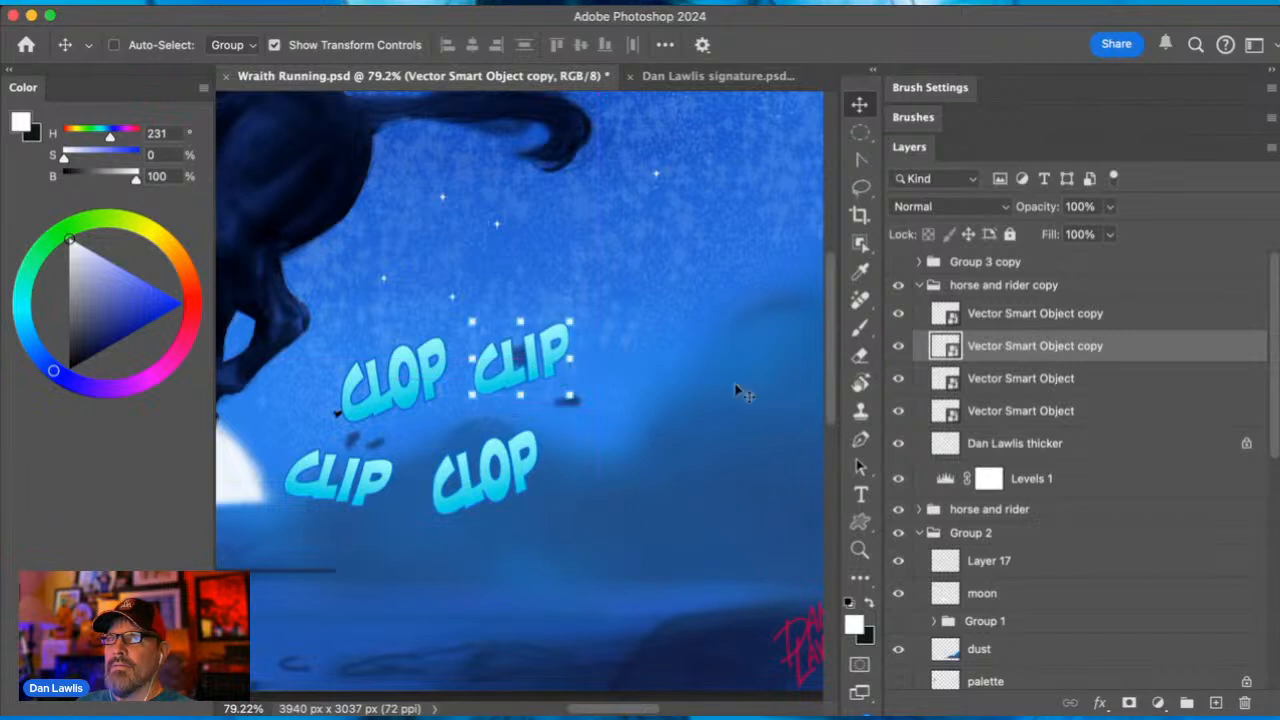
Move the original CLOP and CLIP toward the image's far edge, above the signature
click(976, 380)
drag(519, 475, 805, 510)
click(1036, 418)
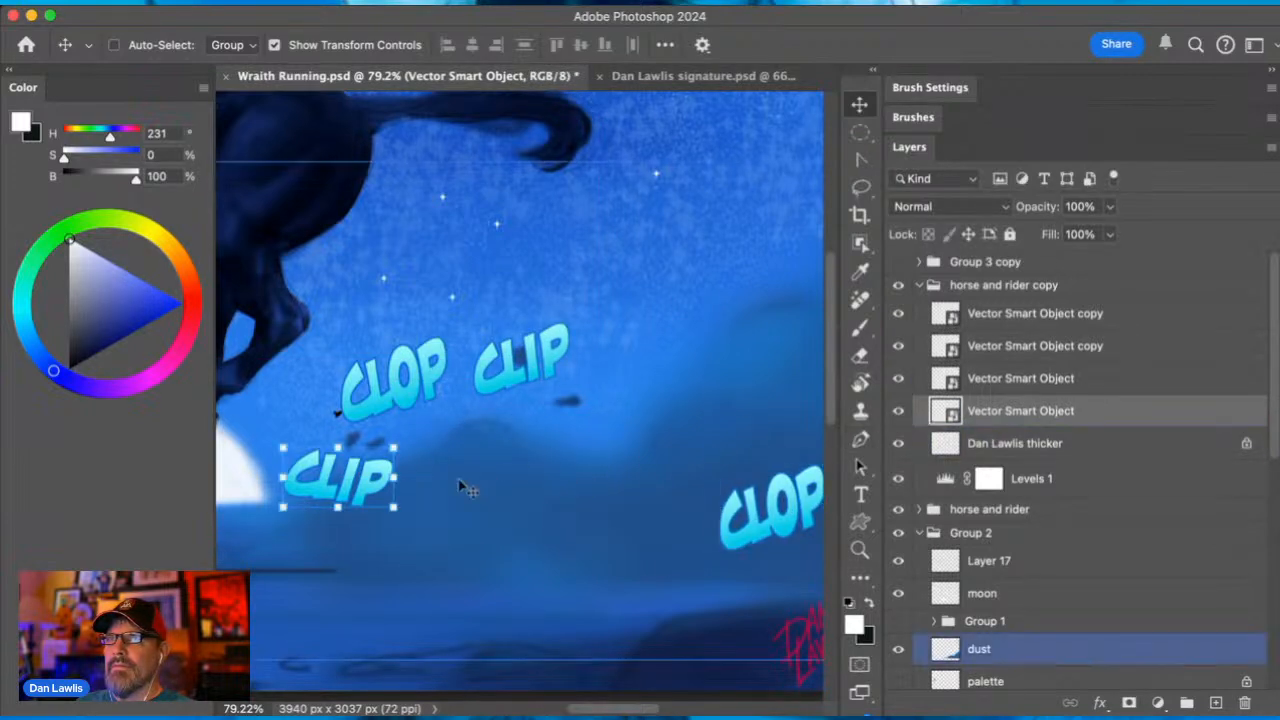
drag(360, 481, 686, 481)
Move the upward-tilted CLIP copy down into the gap next to the moon, behind the rear hooves
click(1035, 345)
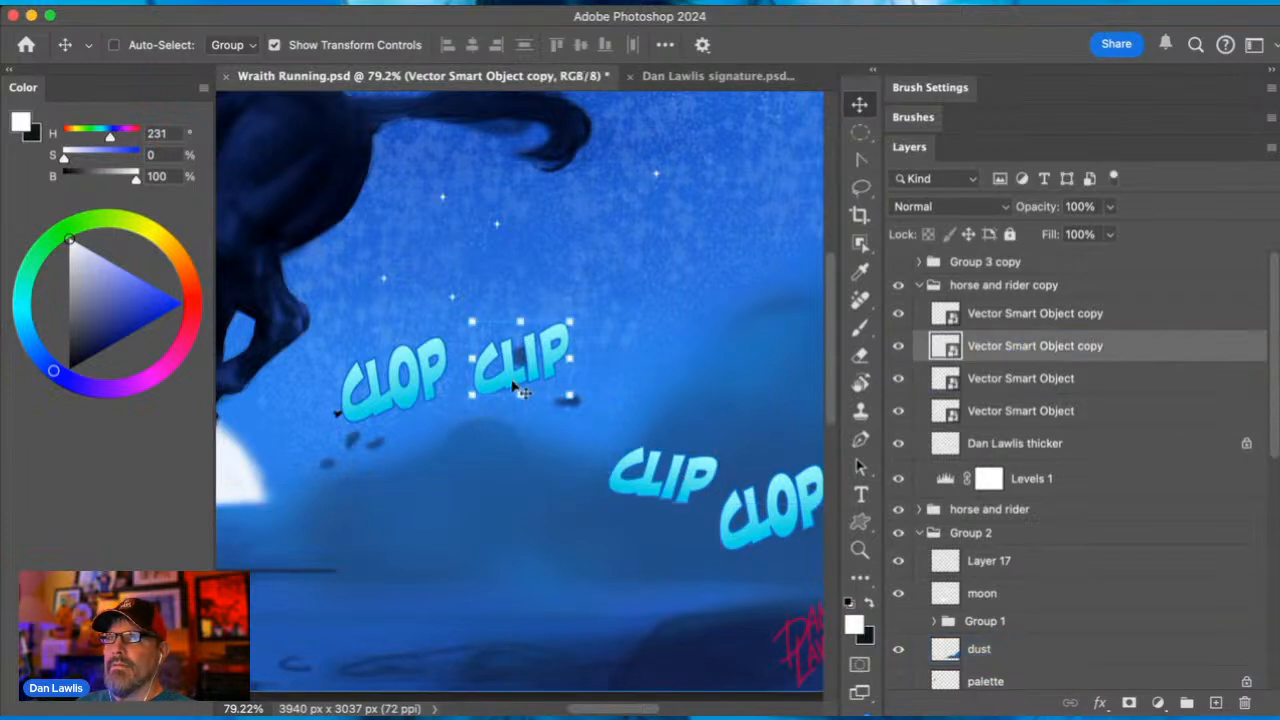
drag(494, 375, 370, 488)
drag(334, 492, 333, 519)
Move the upward-tilted CLOP copy down beside the copied CLIP and rotate it to -22.94°
click(943, 320)
drag(424, 380, 497, 480)
key(ctrl+t)
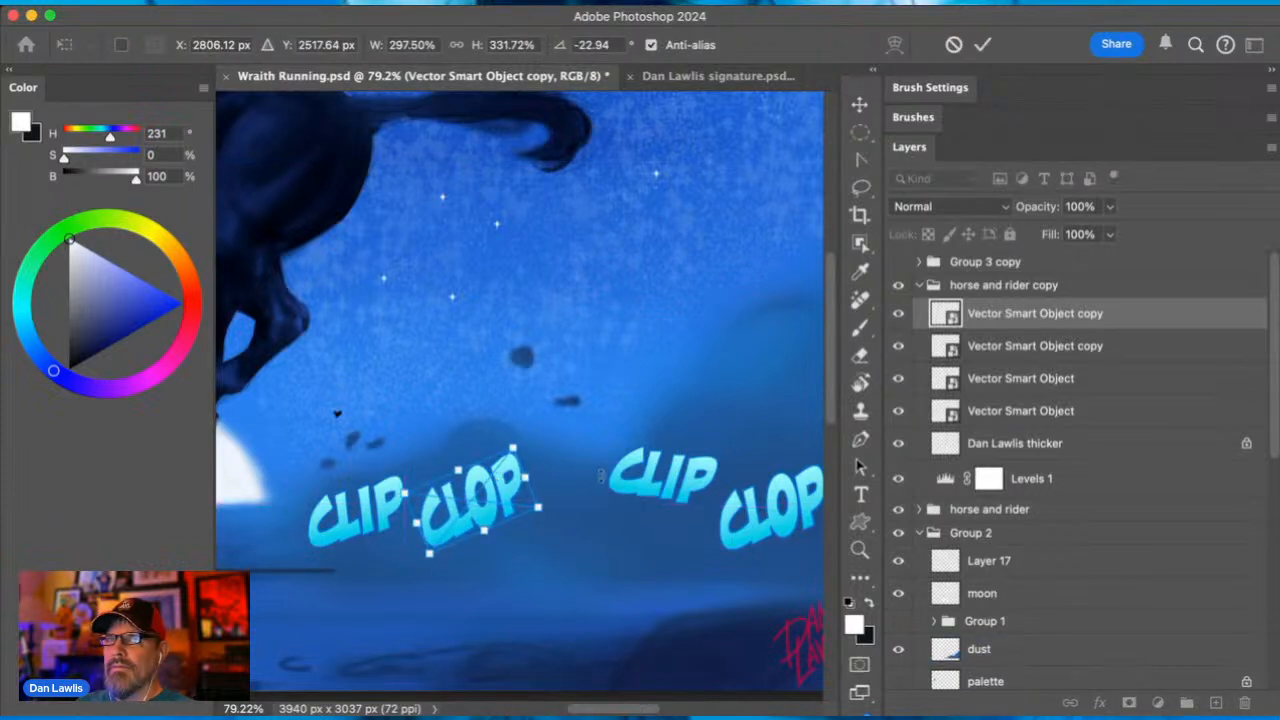
click(1043, 348)
Select the copied CLIP and CLOP together and shift the pair slightly up and closer to the original pair
click(1043, 348)
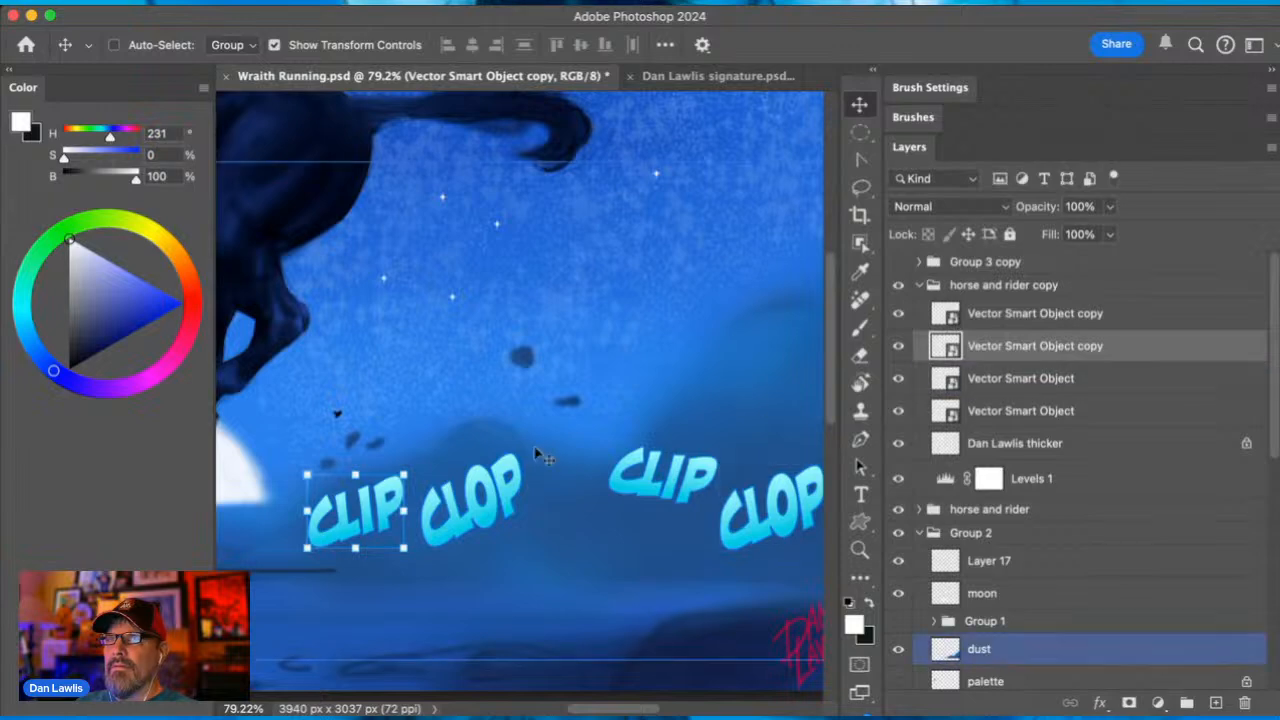
shift+click(1070, 314)
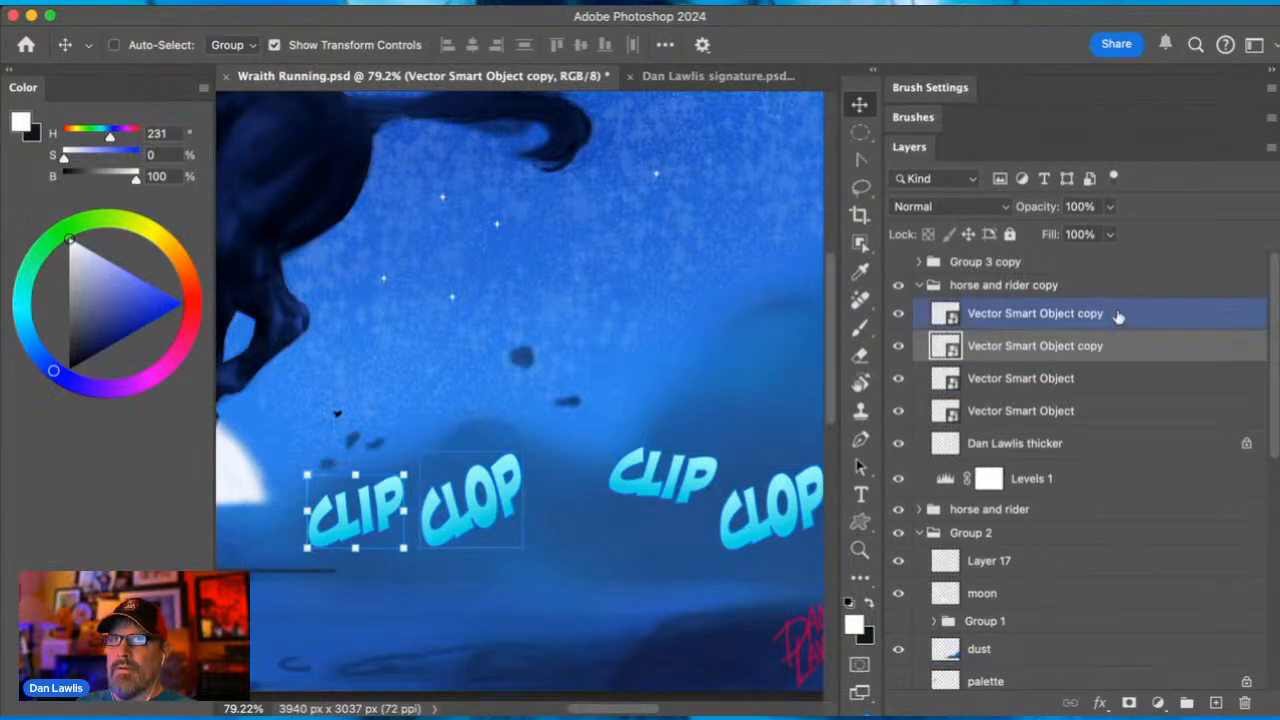
drag(429, 514, 450, 506)
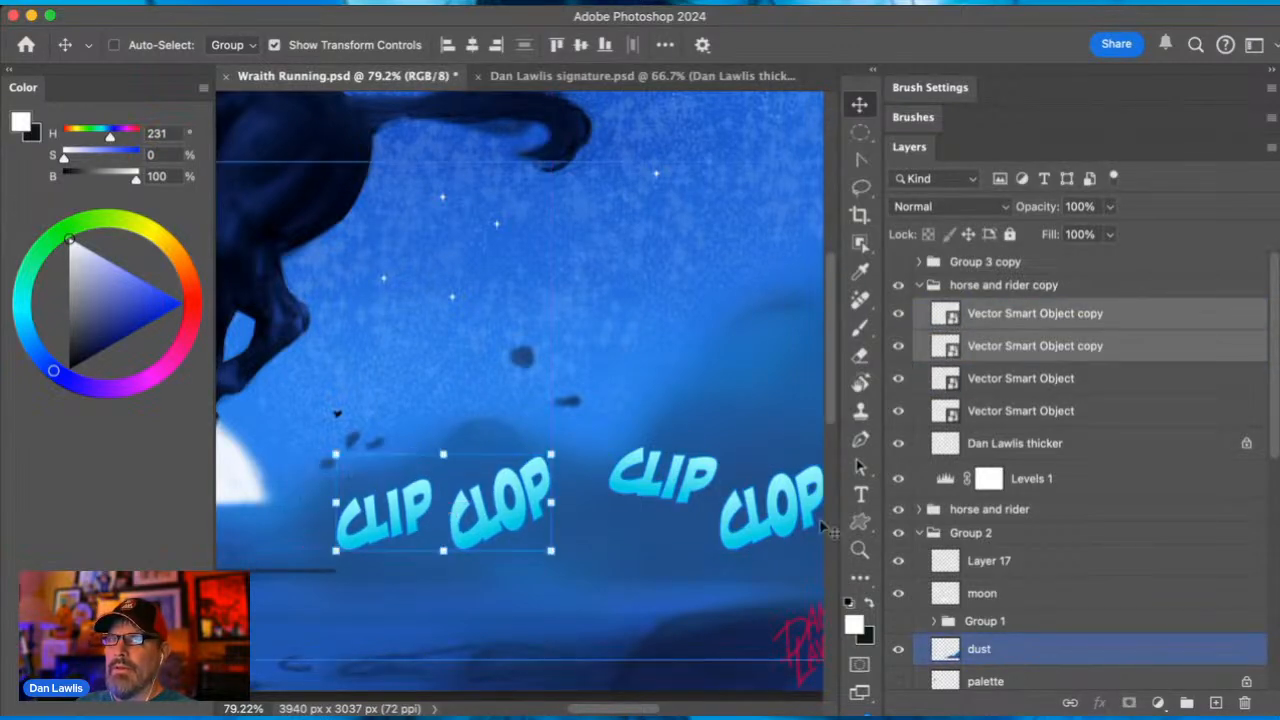
Select all four CLIP and CLOP lettering layers and shift them together slightly up and toward the image's outer edge
key(z)
drag(698, 412, 627, 441)
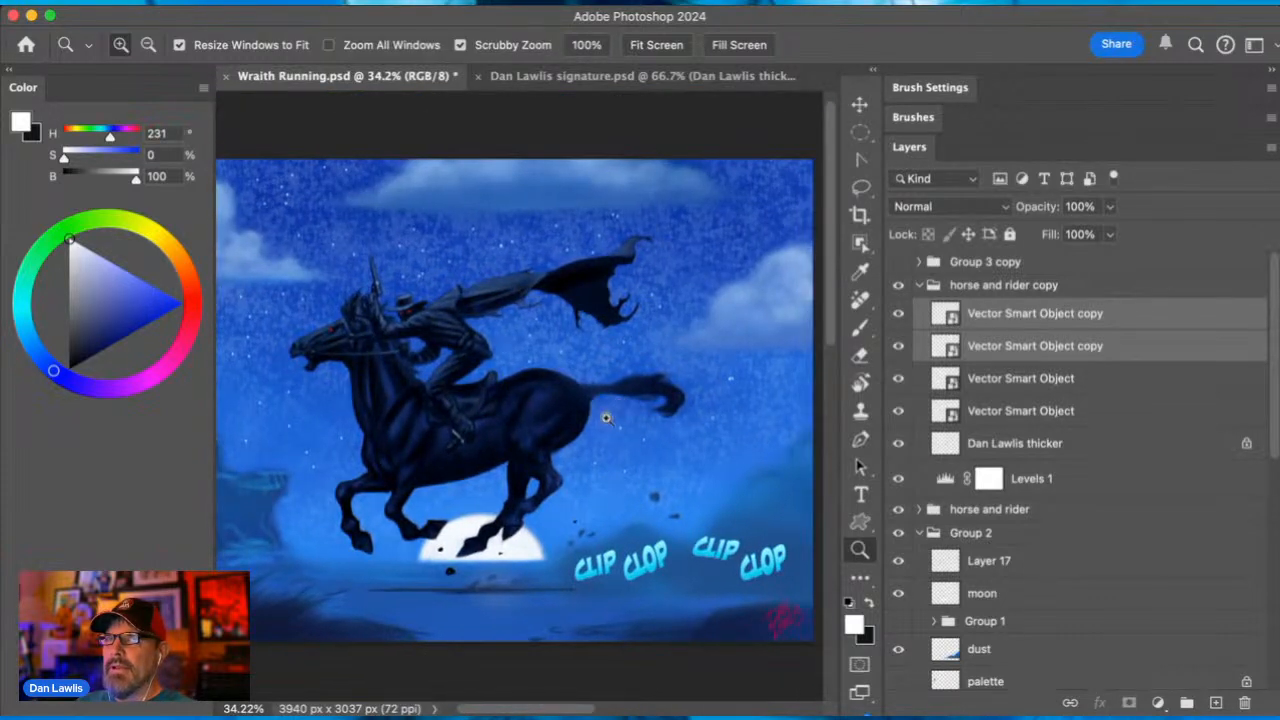
click(1110, 420)
shift+click(1142, 326)
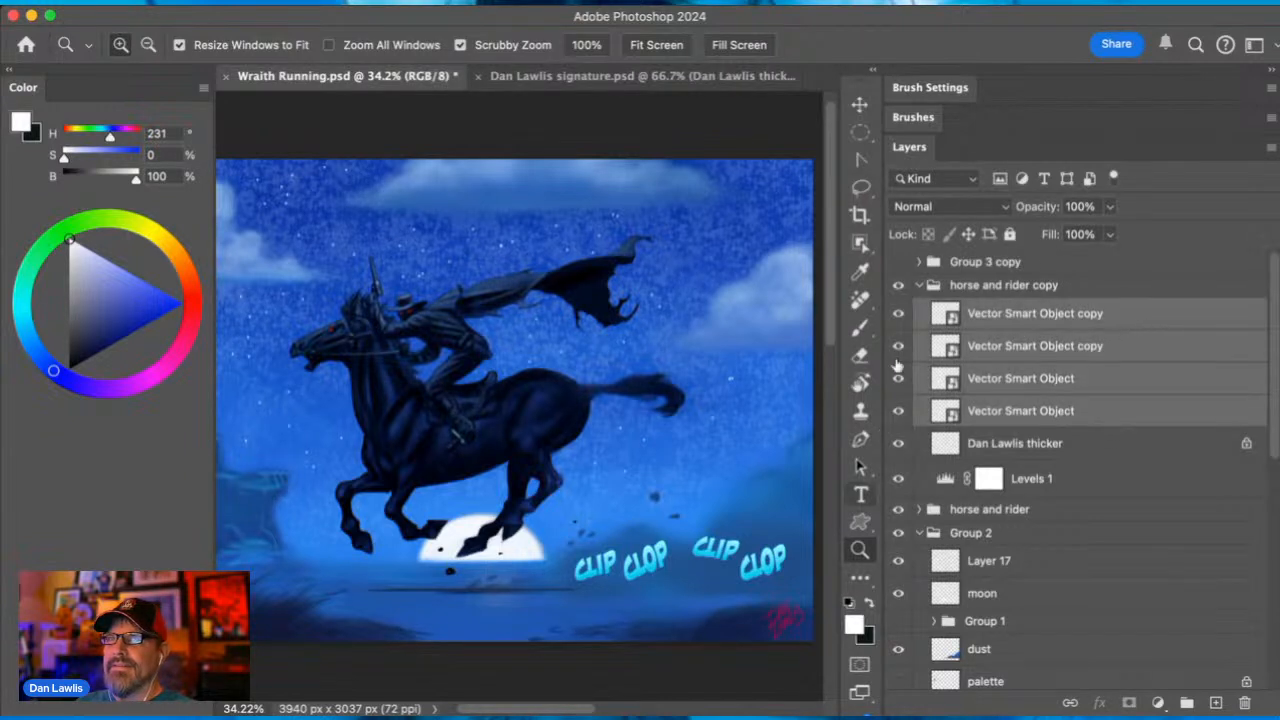
click(859, 104)
mouse_move(713, 548)
mouse_down()
mouse_move(728, 525)
mouse_move(731, 540)
mouse_up()
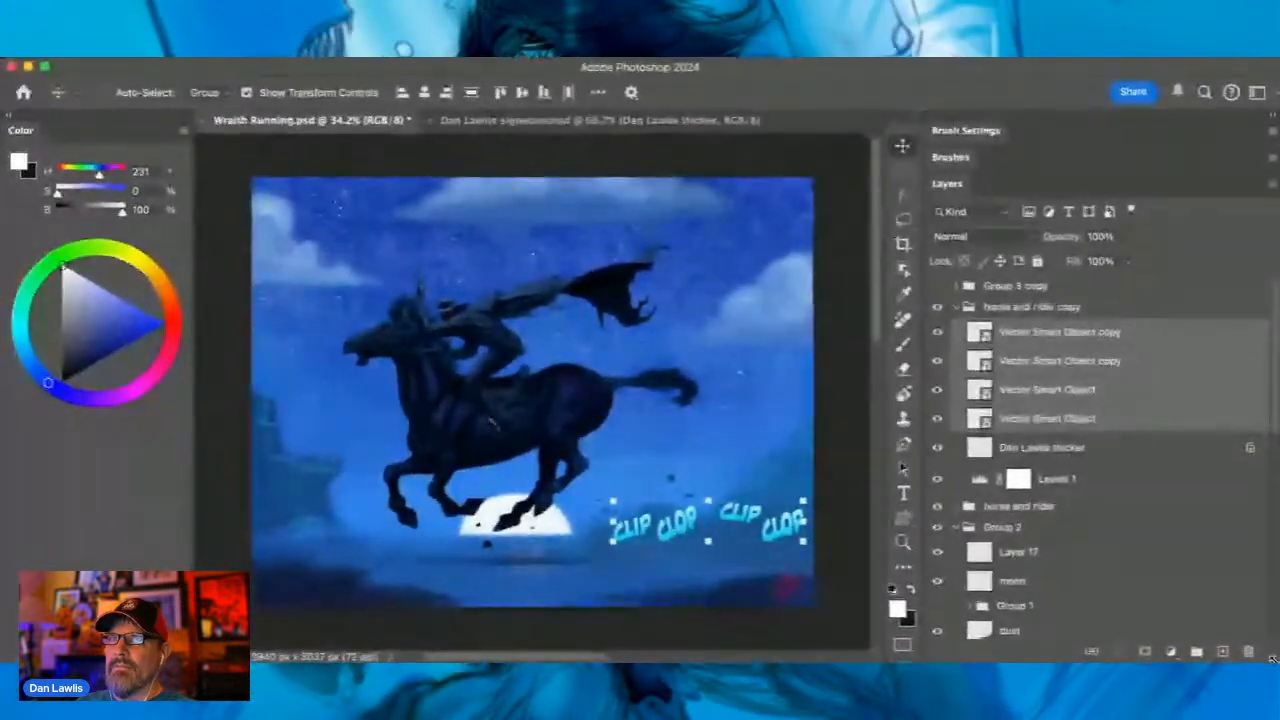
Examine the whole composition, from the rider and galloping horse to the CLIP CLOP lettering trailing behind the hooves
click(900, 342)
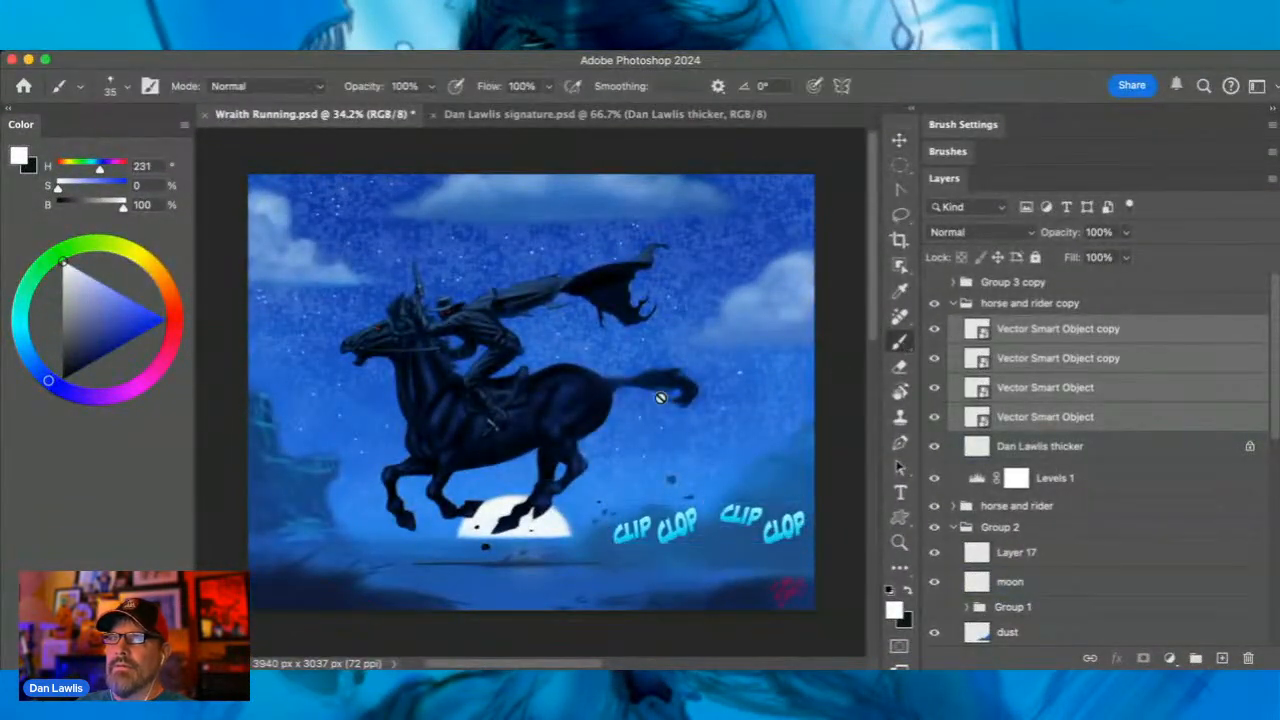
click(899, 140)
click(899, 542)
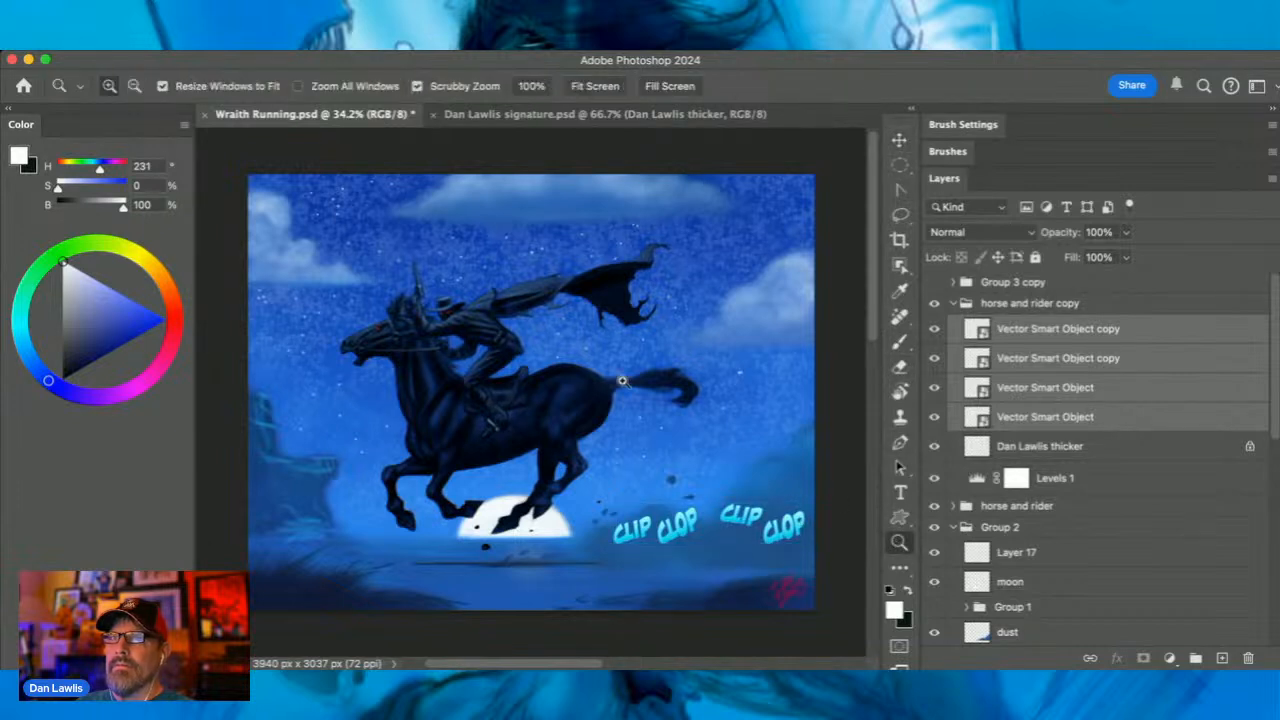
drag(631, 376, 662, 370)
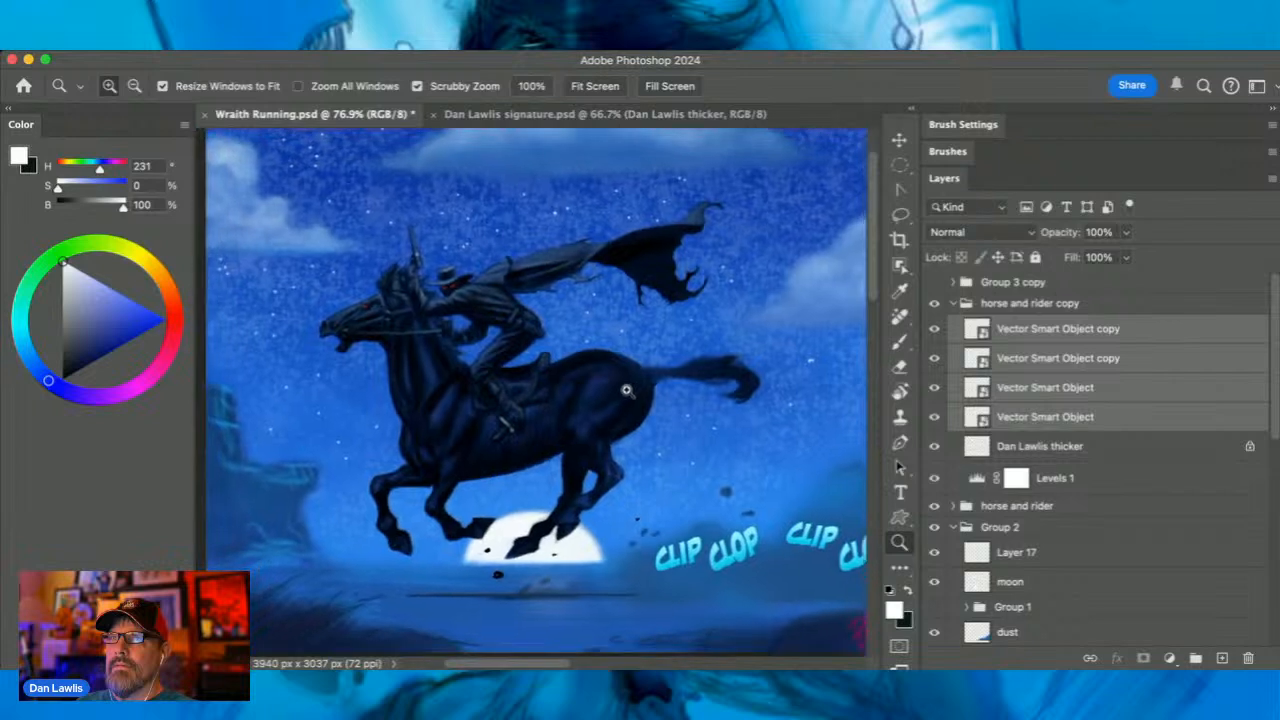
drag(628, 390, 628, 390)
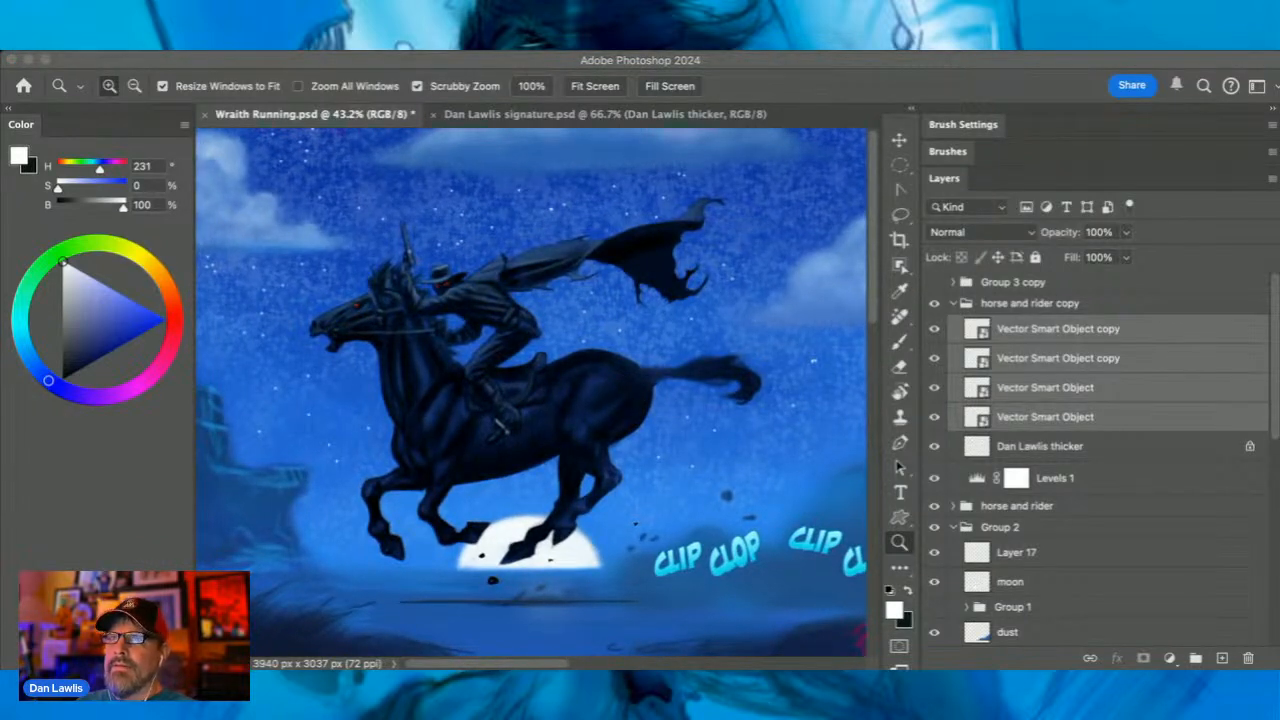
click(775, 60)
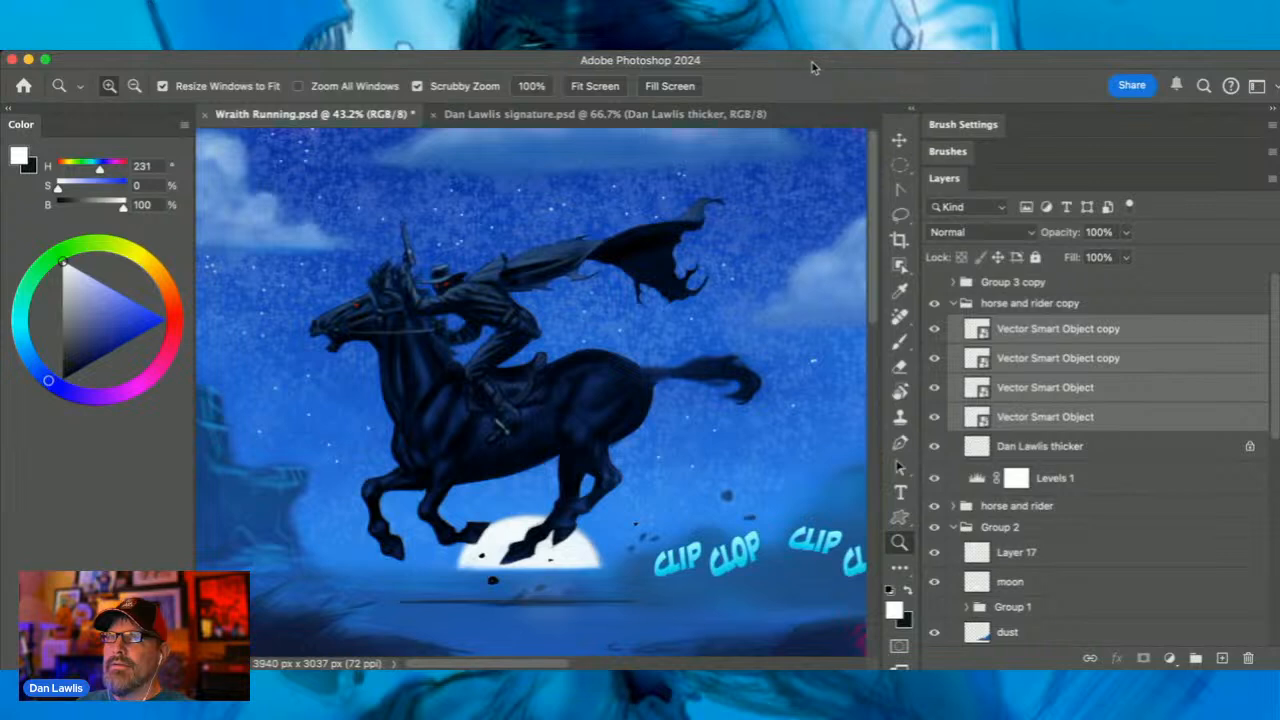
scroll(700, 355, right, 4)
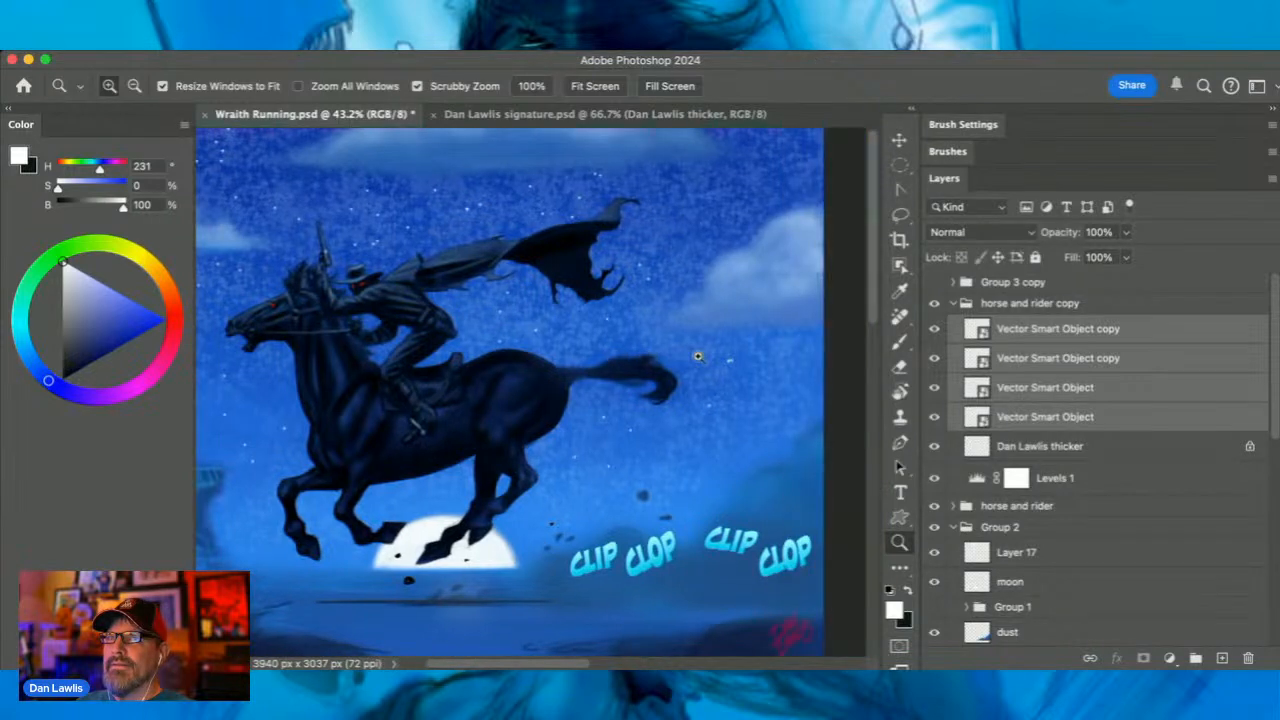
scroll(698, 356, left, 2)
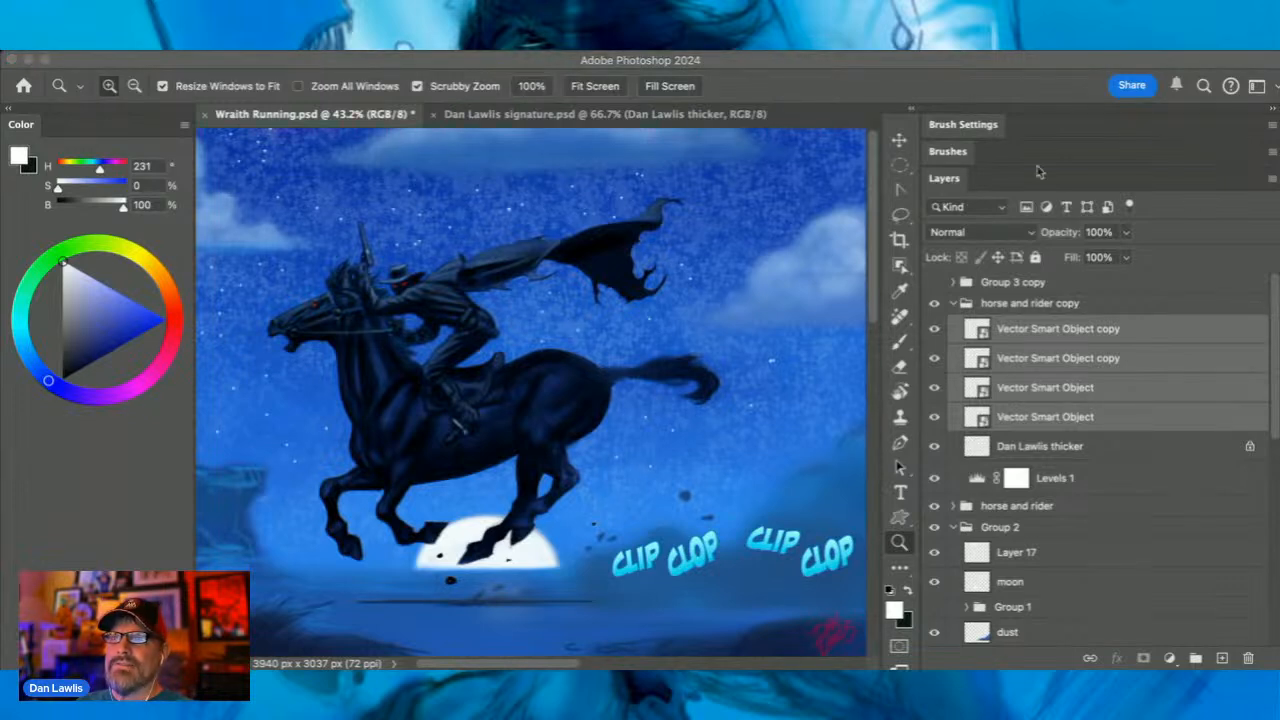
click(725, 66)
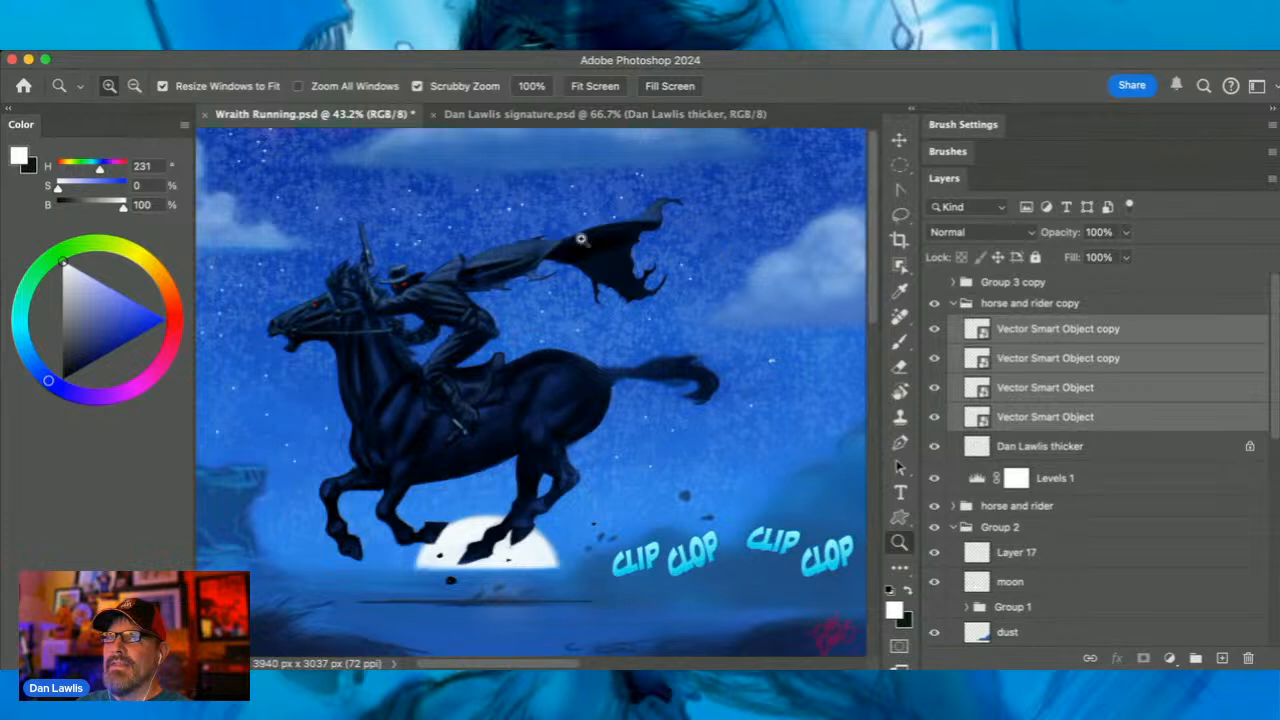
scroll(458, 221, left, 3)
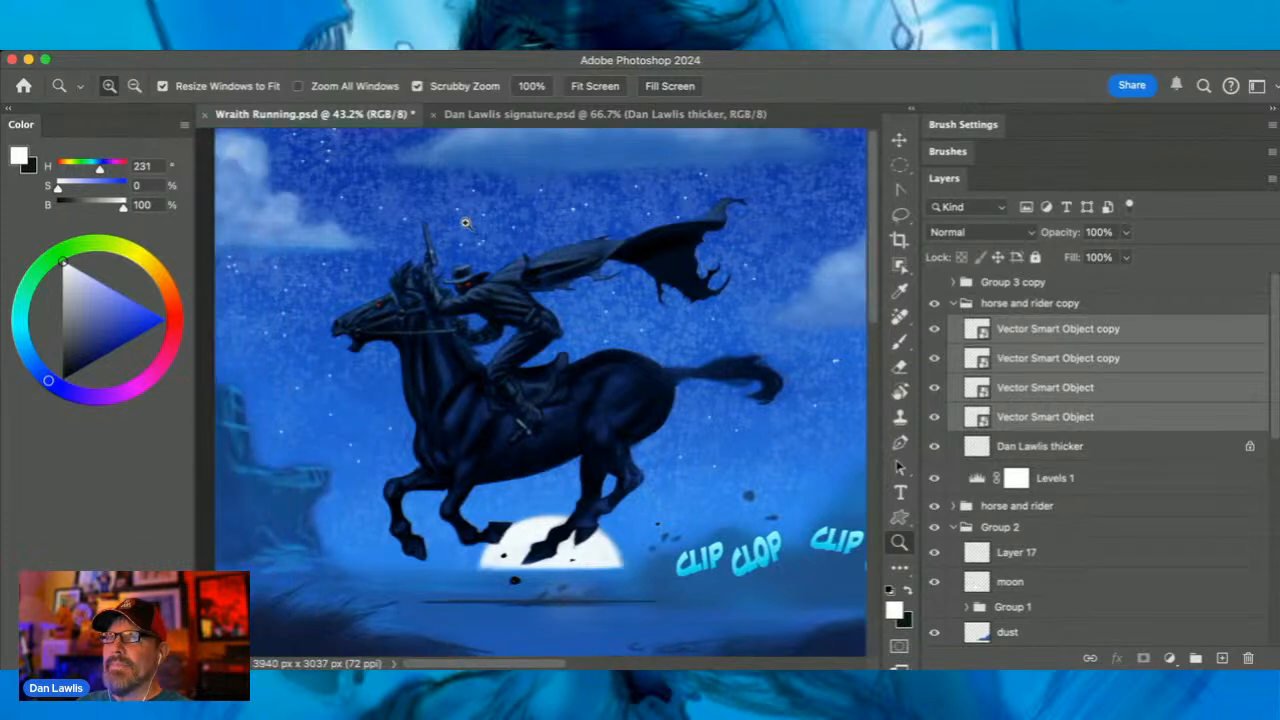
scroll(465, 222, right, 2)
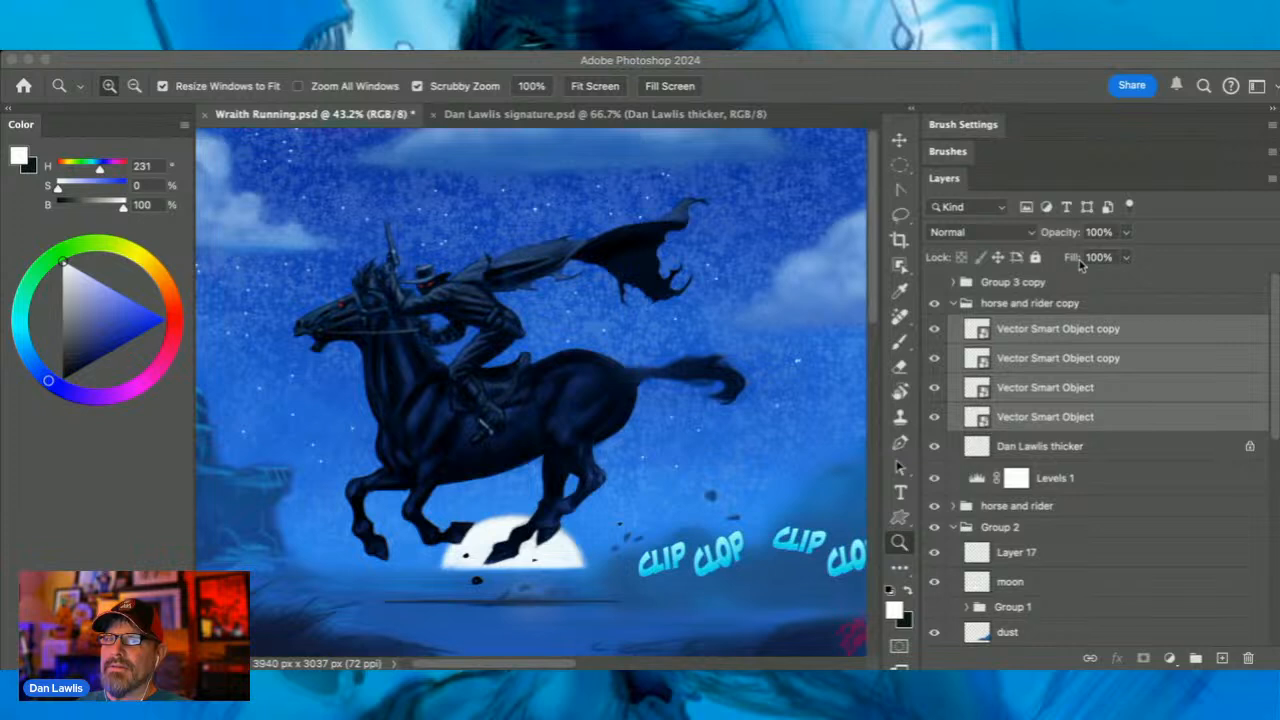
click(771, 68)
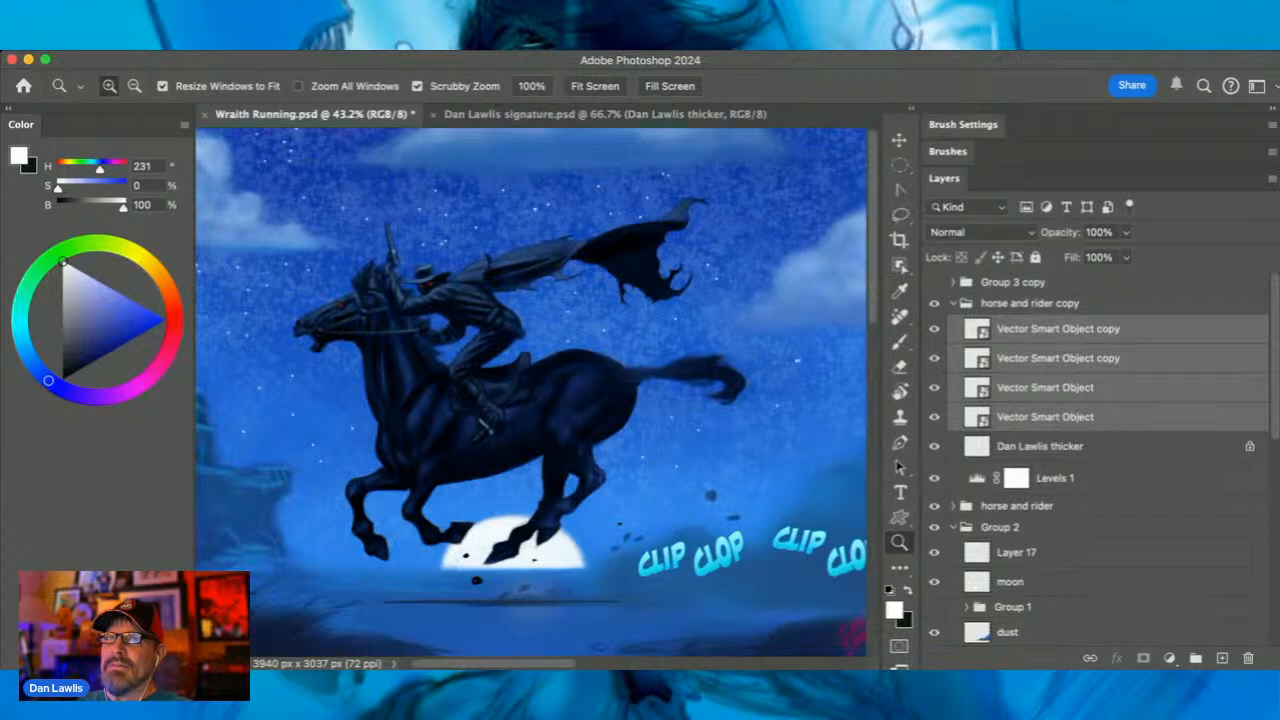